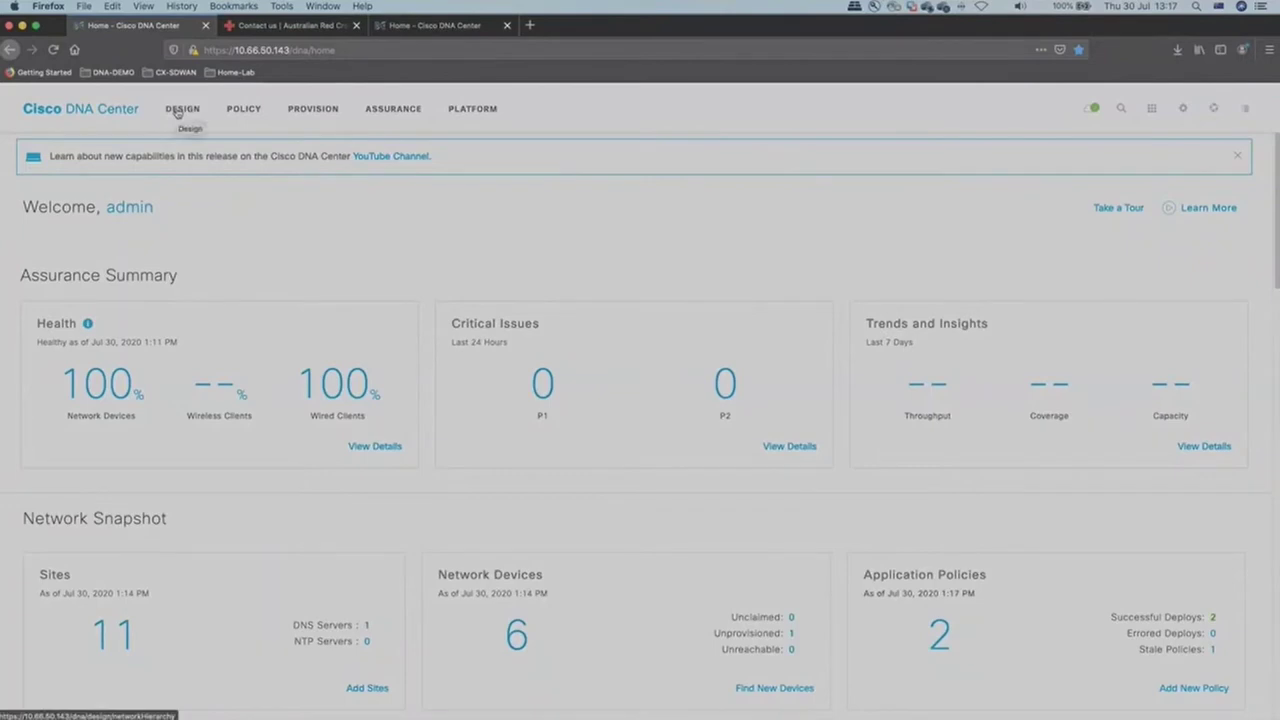
Step: From the home dashboard, go to the network design hierarchy
left_click(180, 109)
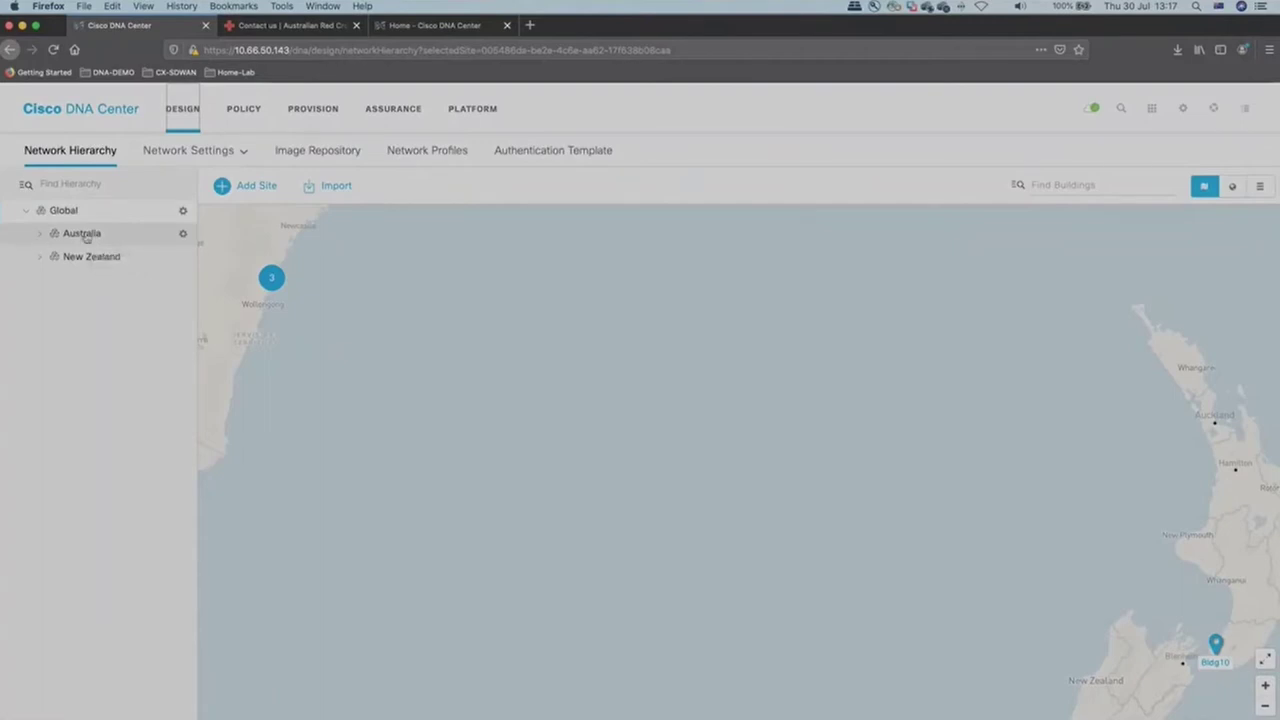
Step: Expand Australia to reveal Sydney and bring up Australia's gear actions menu
left_click(40, 236)
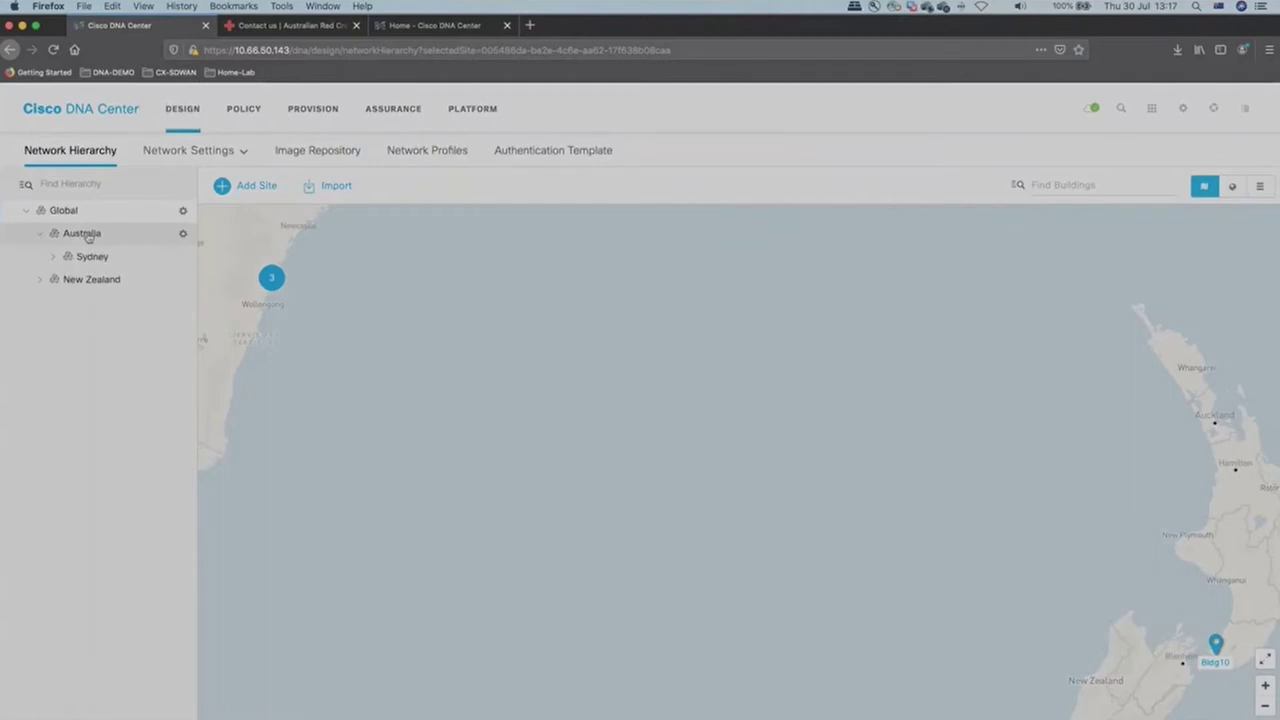
left_click(184, 236)
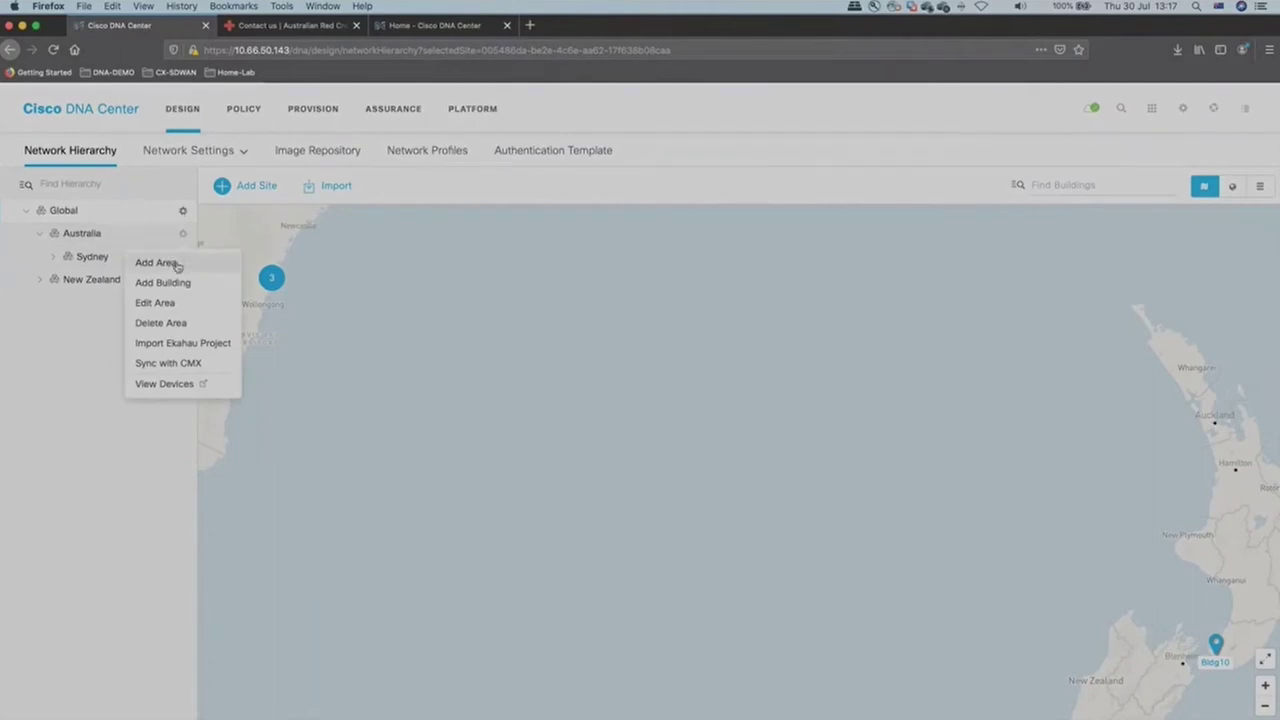
Step: Add a new area named Melbourne beneath Australia in the hierarchy
left_click(176, 264)
left_click(275, 309)
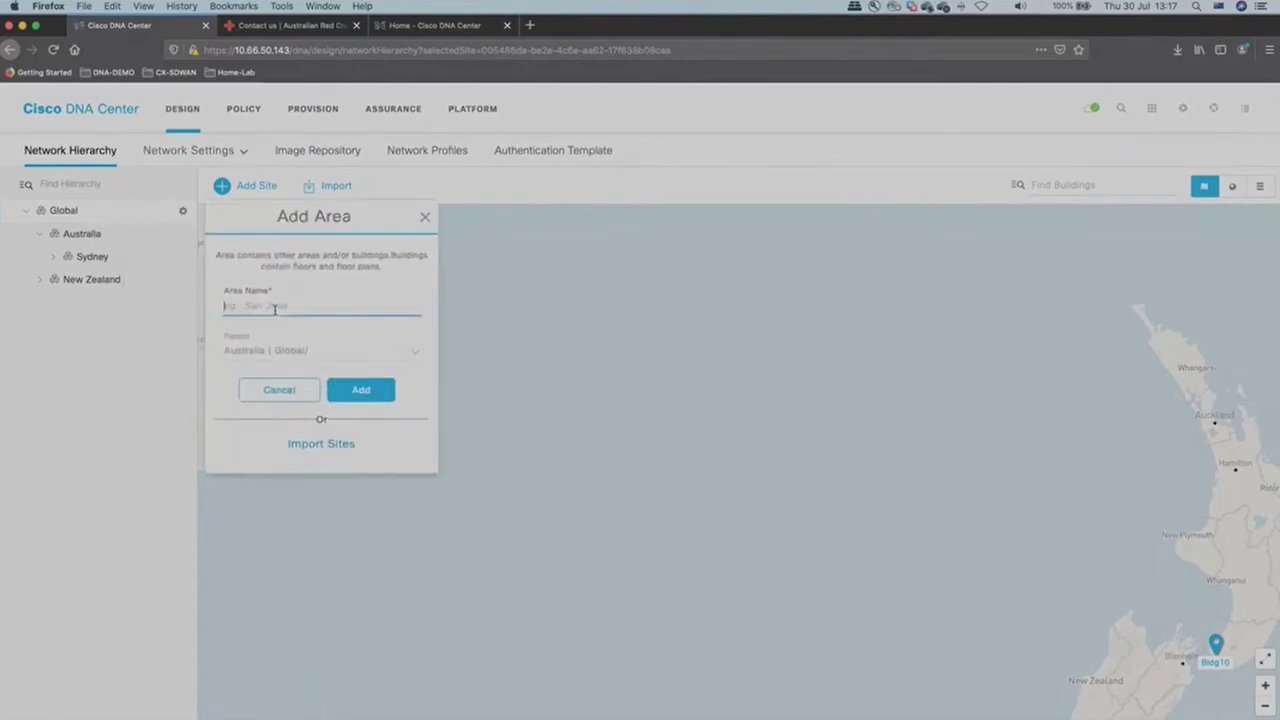
type("Melbourne")
left_click(361, 392)
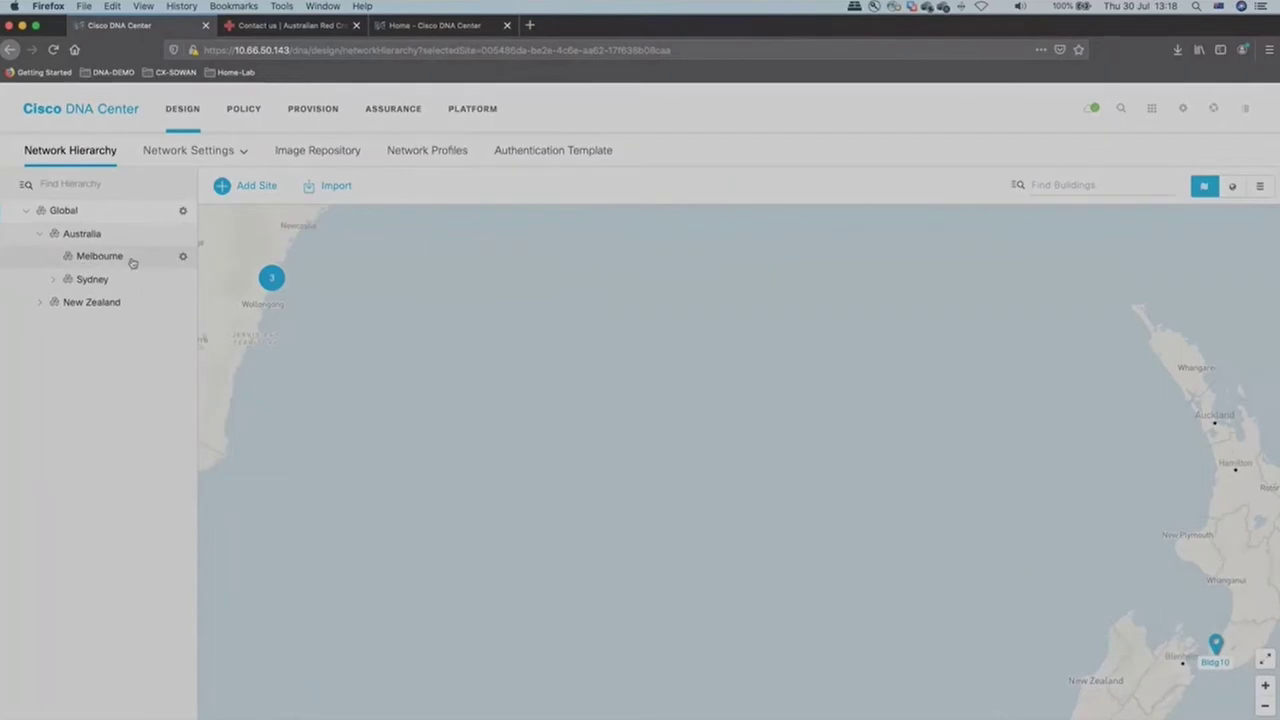
Step: Add a building named Build-A inside Melbourne, placed in North Melbourne
left_click(184, 258)
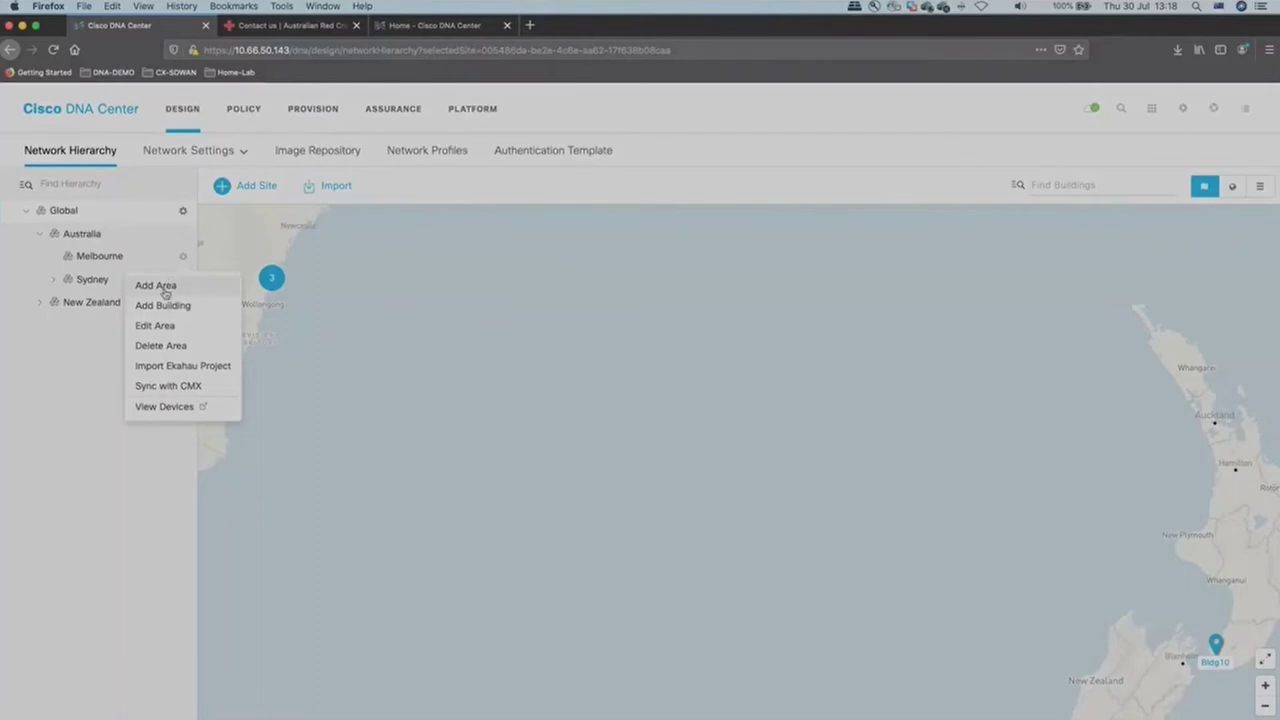
left_click(176, 305)
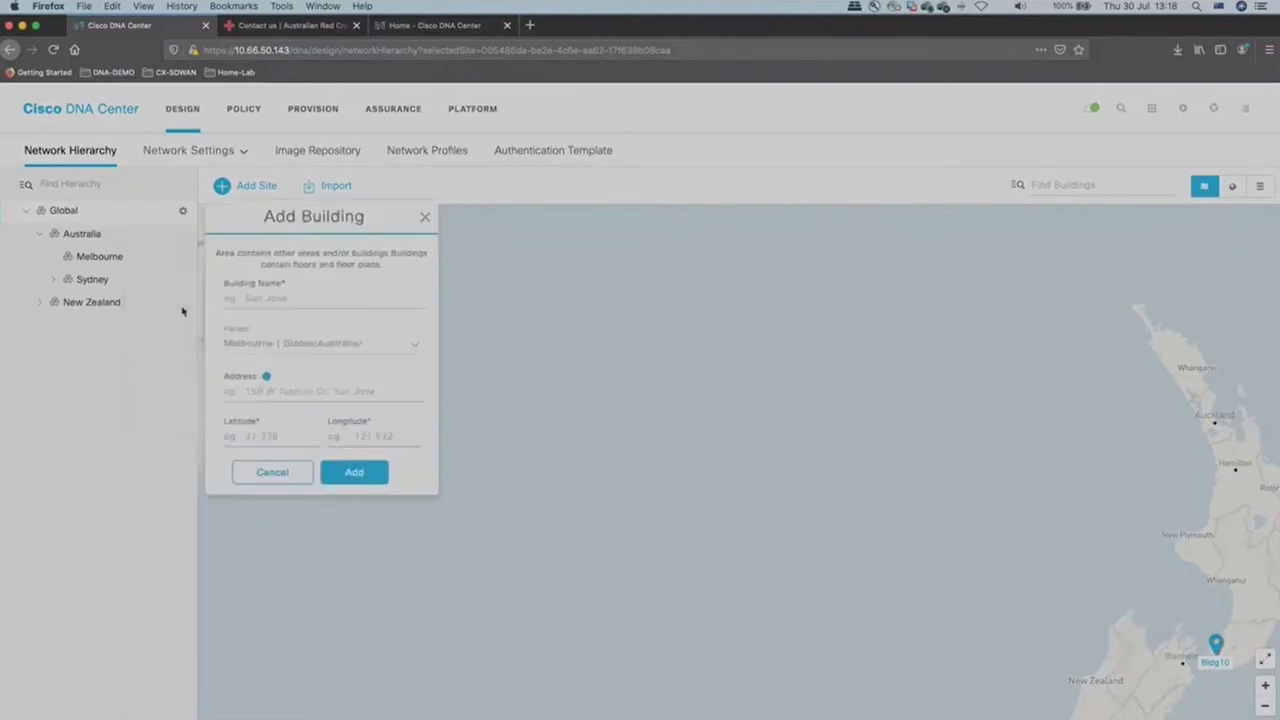
left_click(260, 298)
type("Bull")
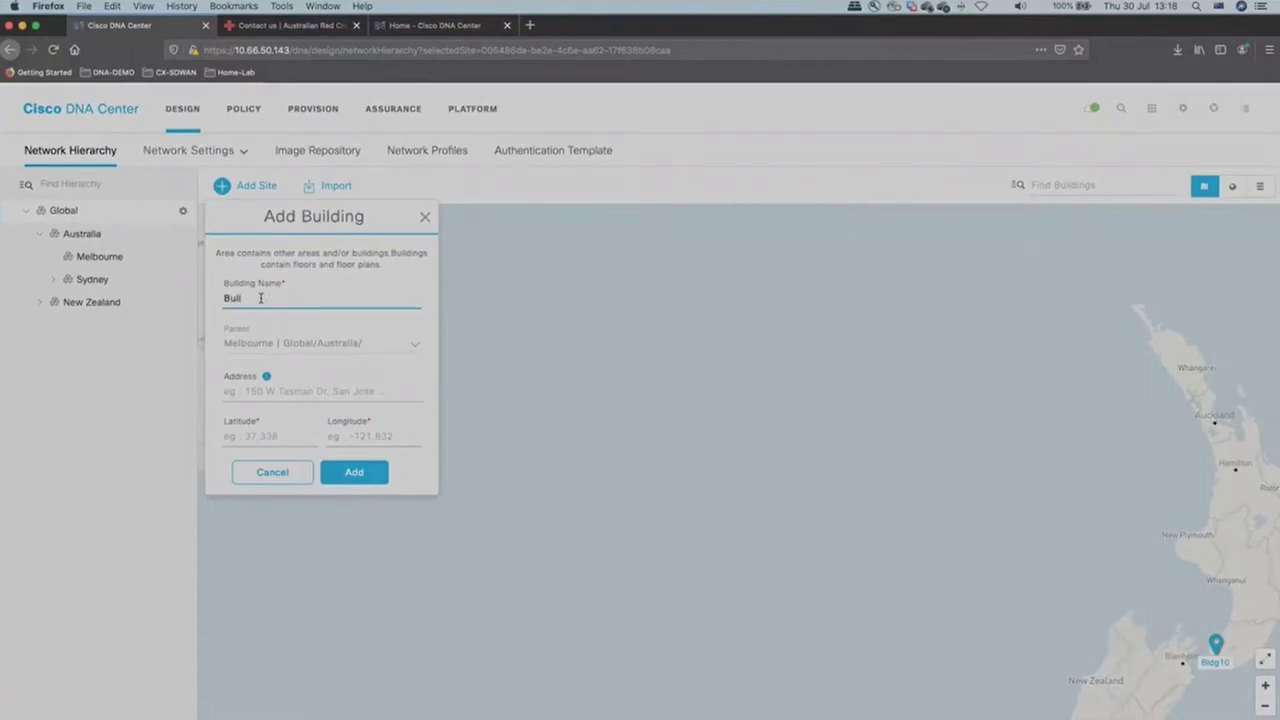
type("uild-A")
key("Return")
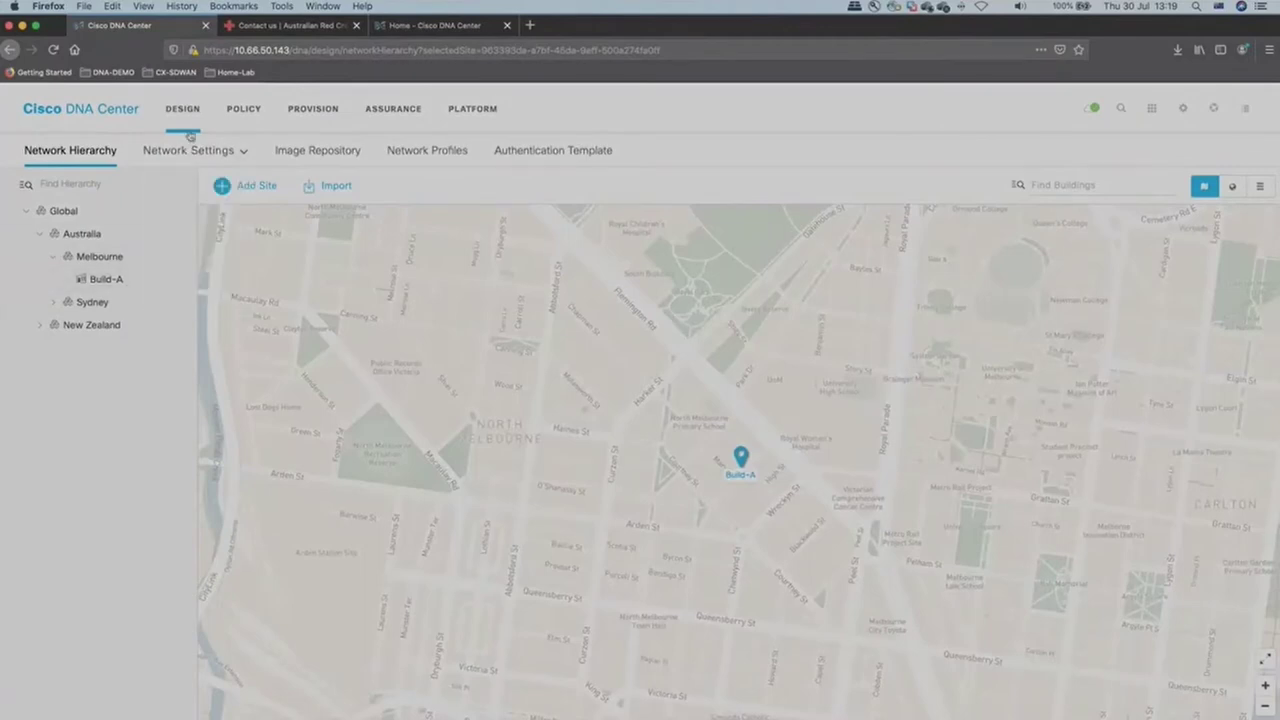
mouse_move(172, 161)
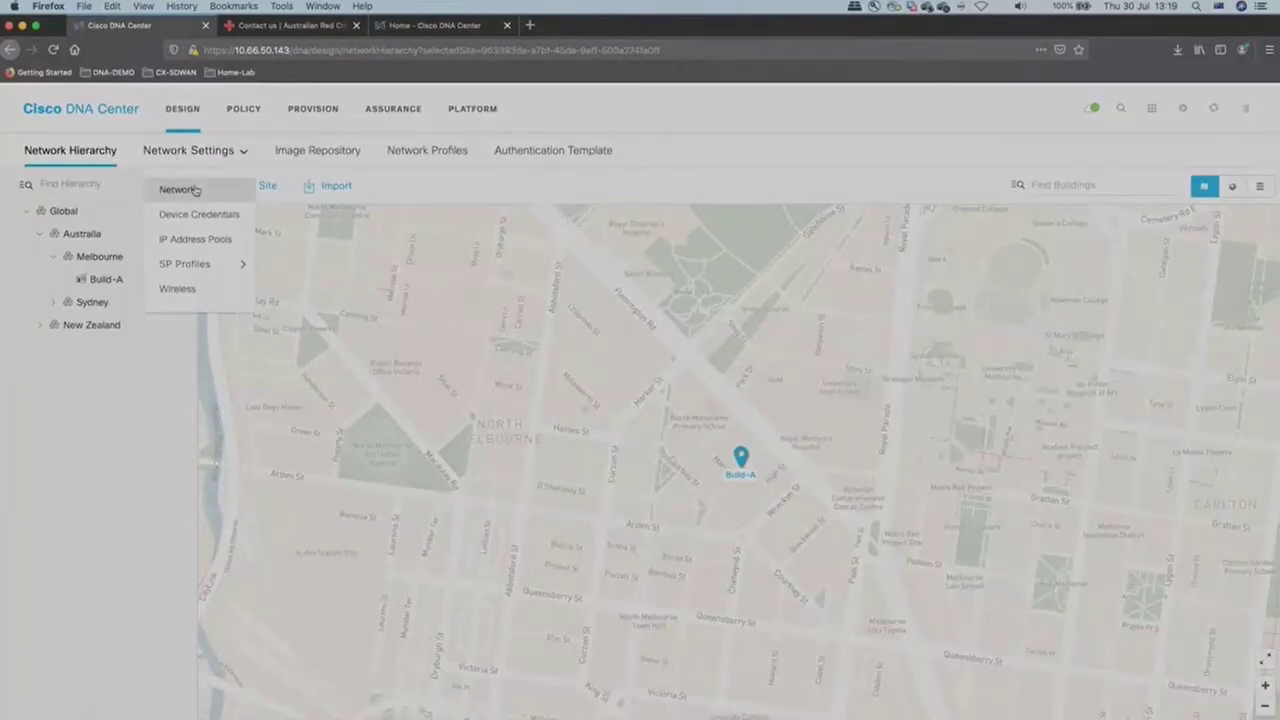
Step: Go to Network Settings > Device Credentials to see the four CLI credentials
left_click(194, 189)
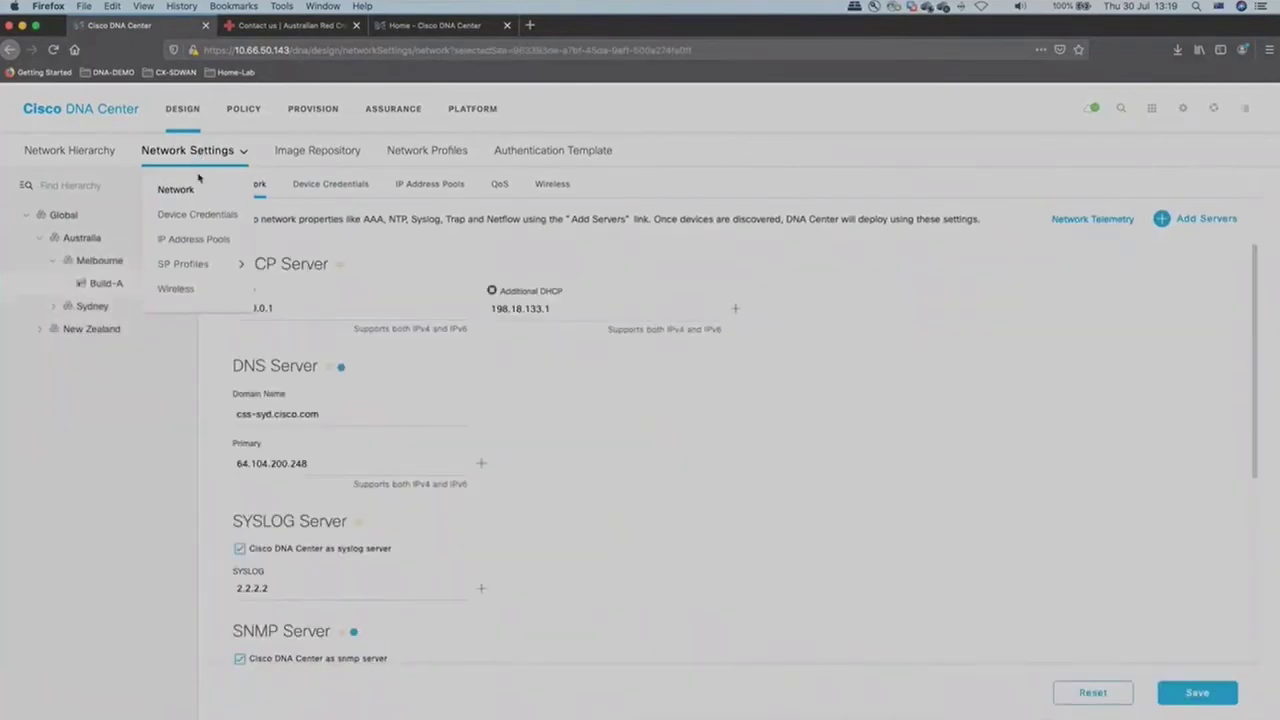
left_click(195, 213)
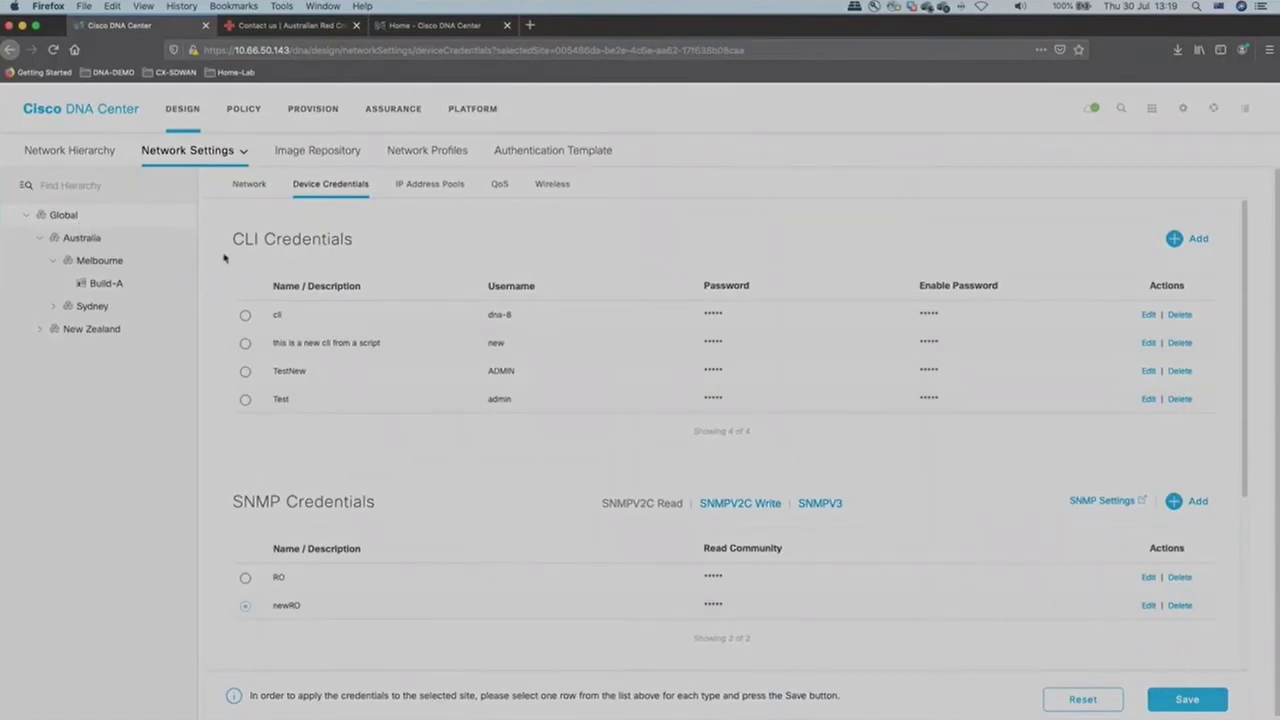
scroll(365, 265, "down", 1)
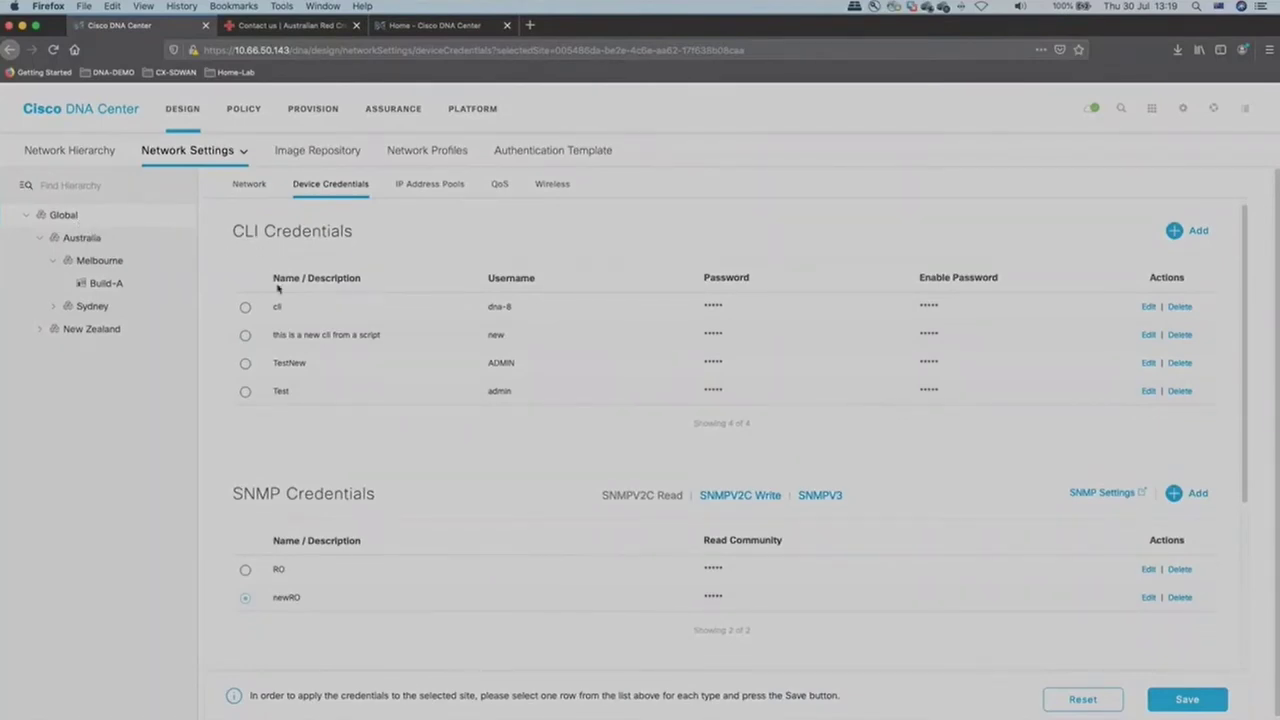
scroll(330, 420, "down", 1)
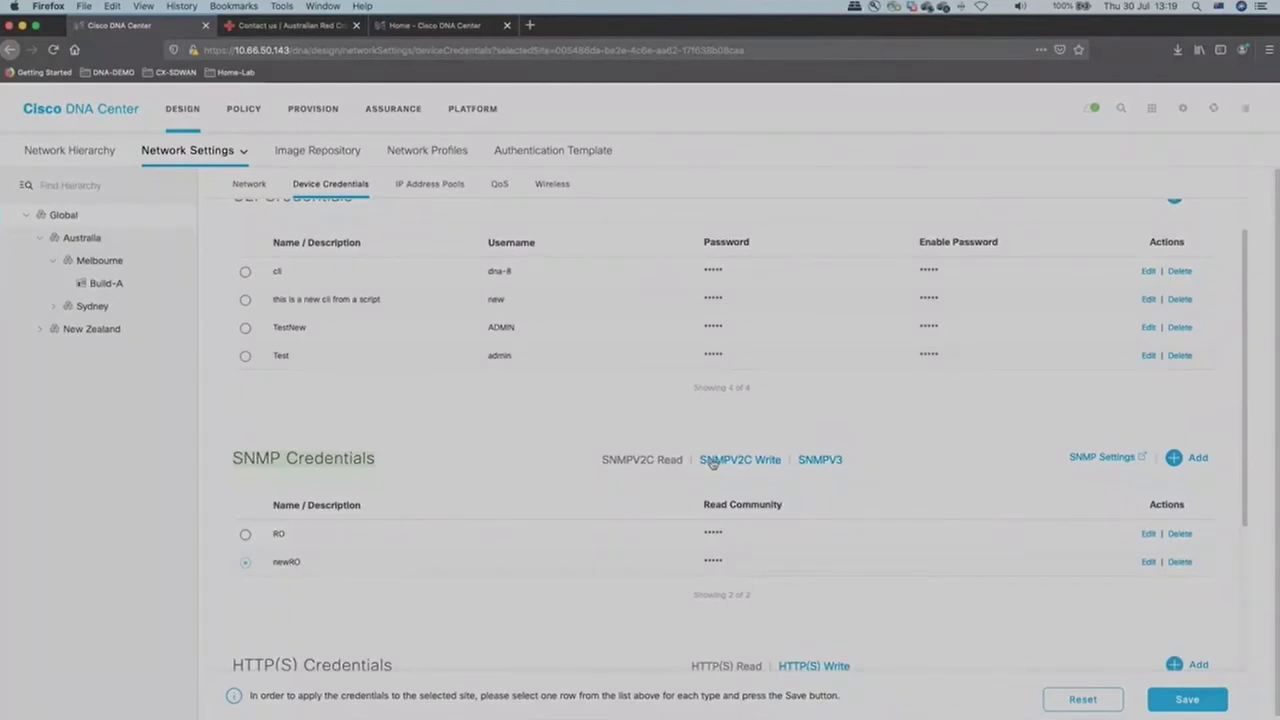
Step: Review the empty SNMPv2c write and SNMPv3 credential lists
left_click(712, 461)
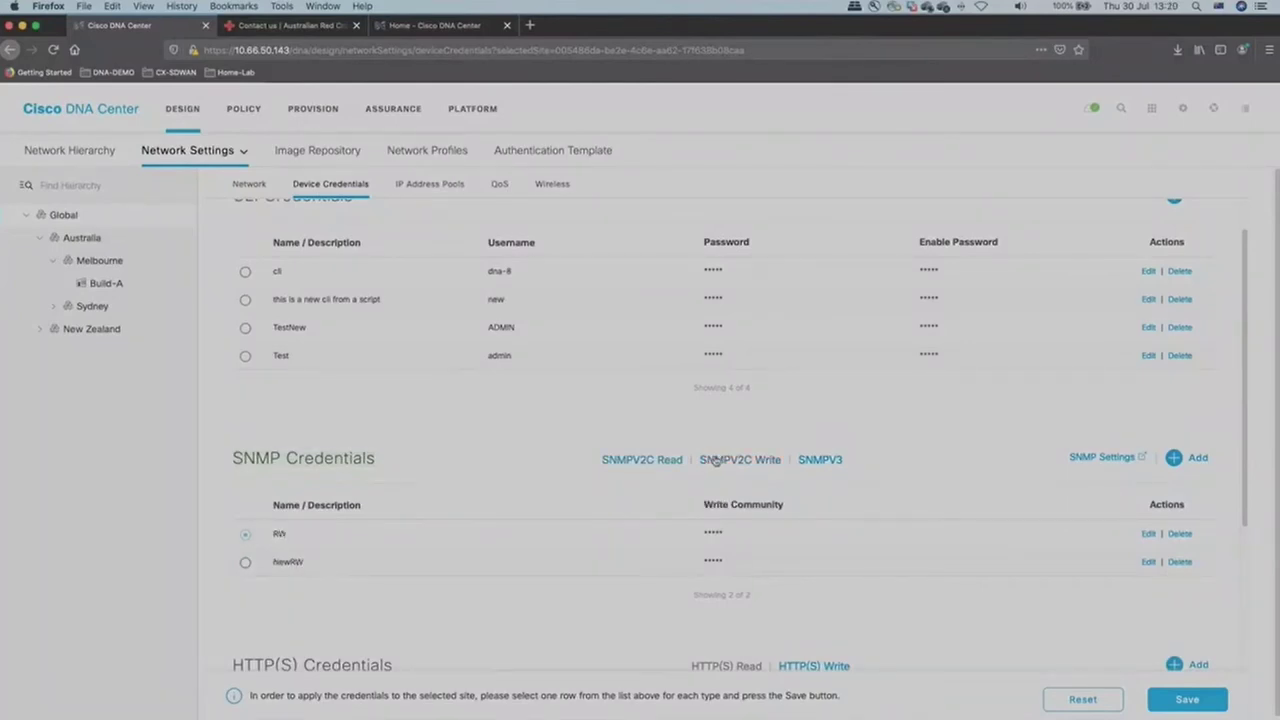
left_click(810, 459)
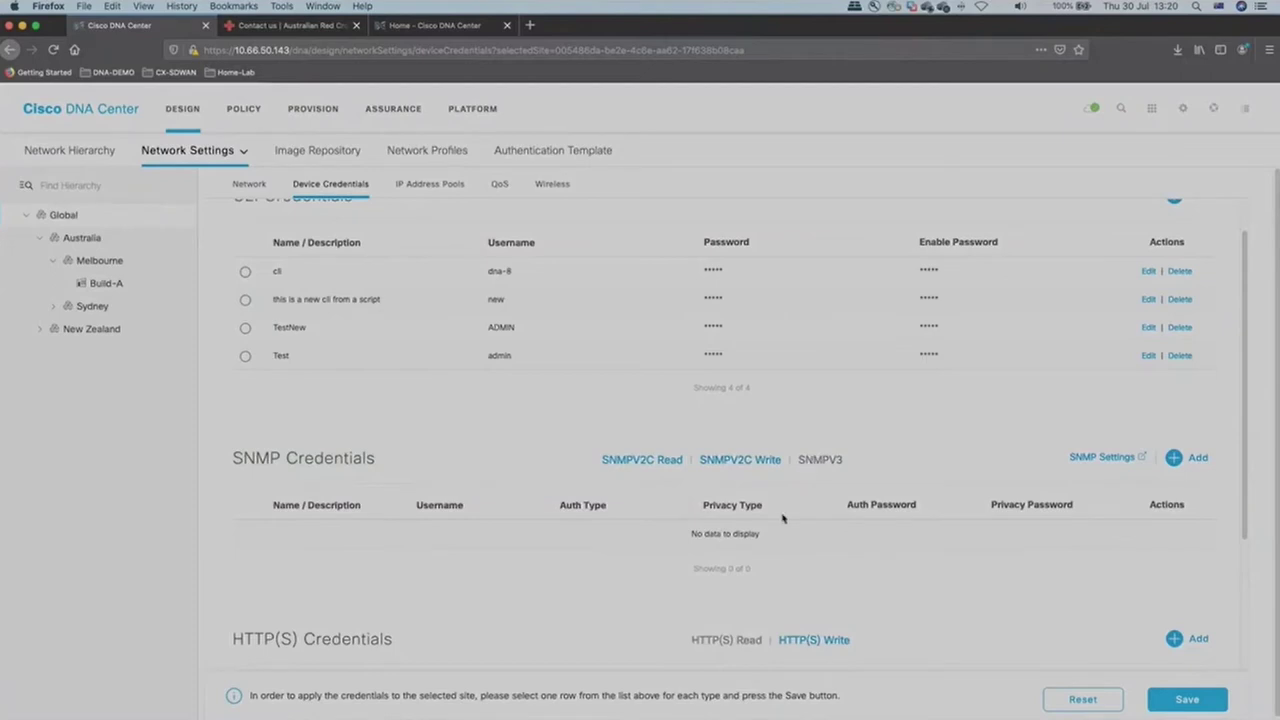
scroll(781, 517, "down", 1)
scroll(781, 517, "down", 1)
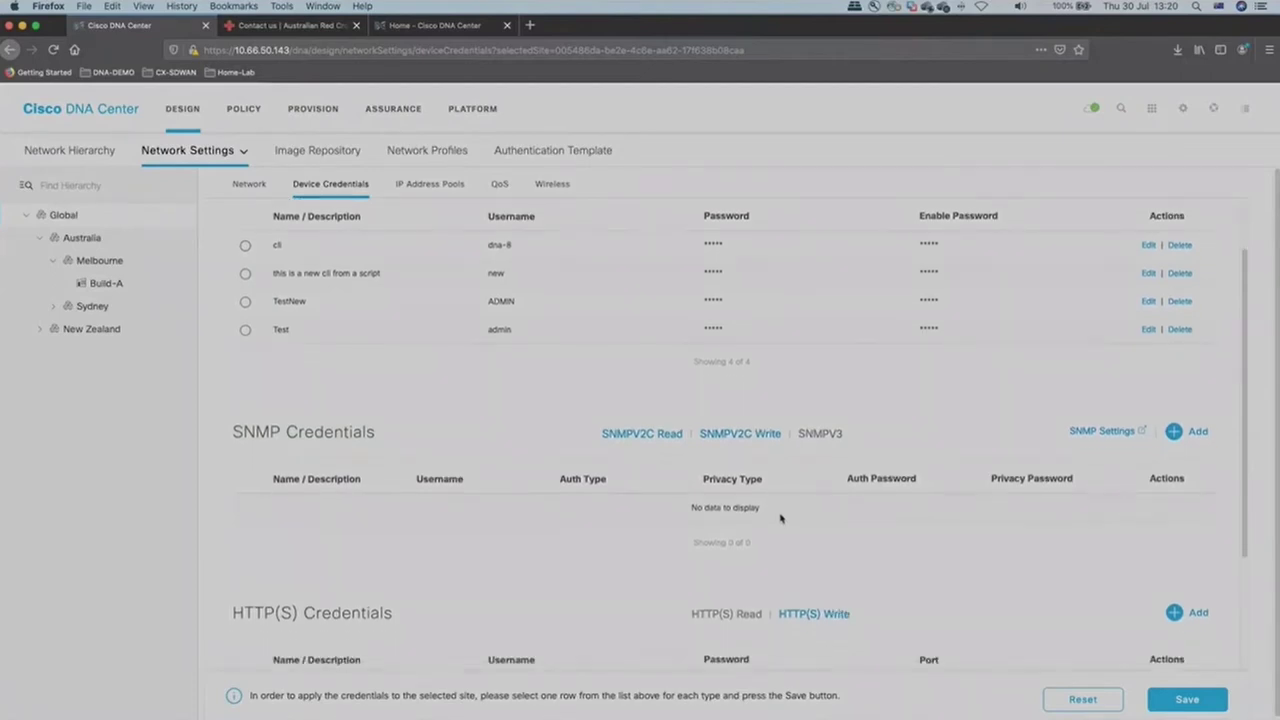
scroll(781, 518, "down", 3)
scroll(781, 517, "down", 1)
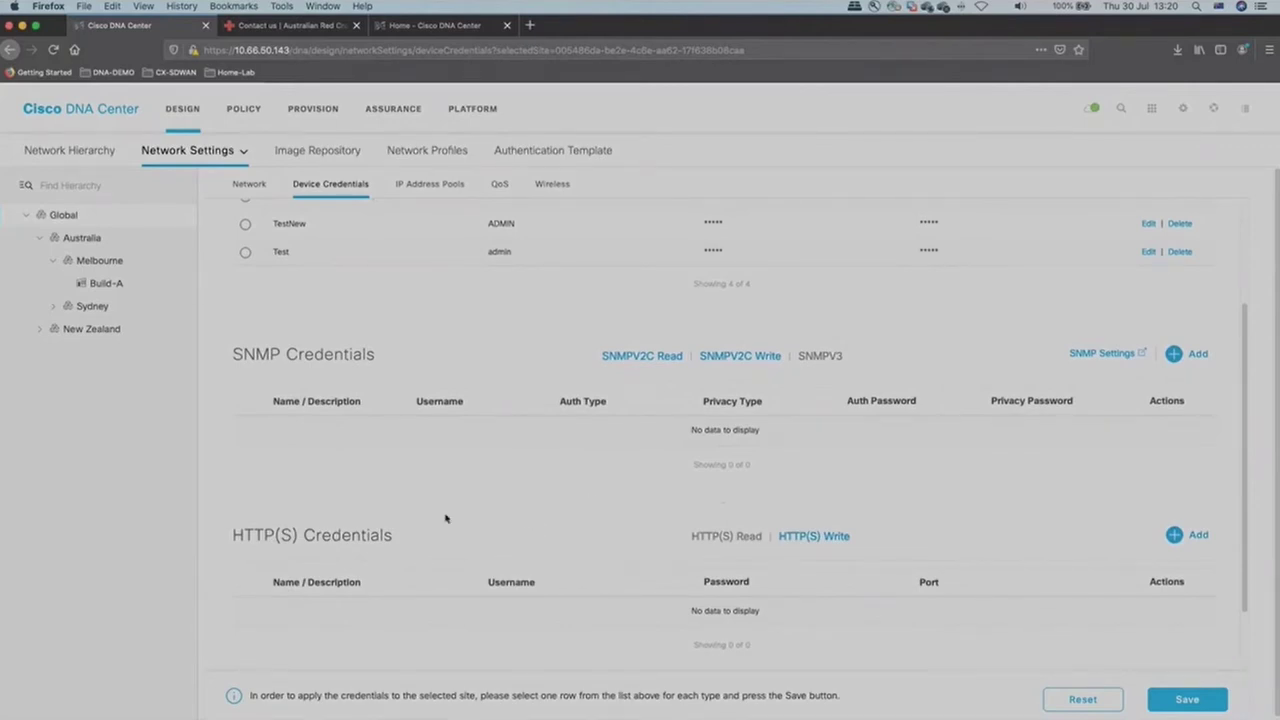
scroll(483, 543, "up", 5)
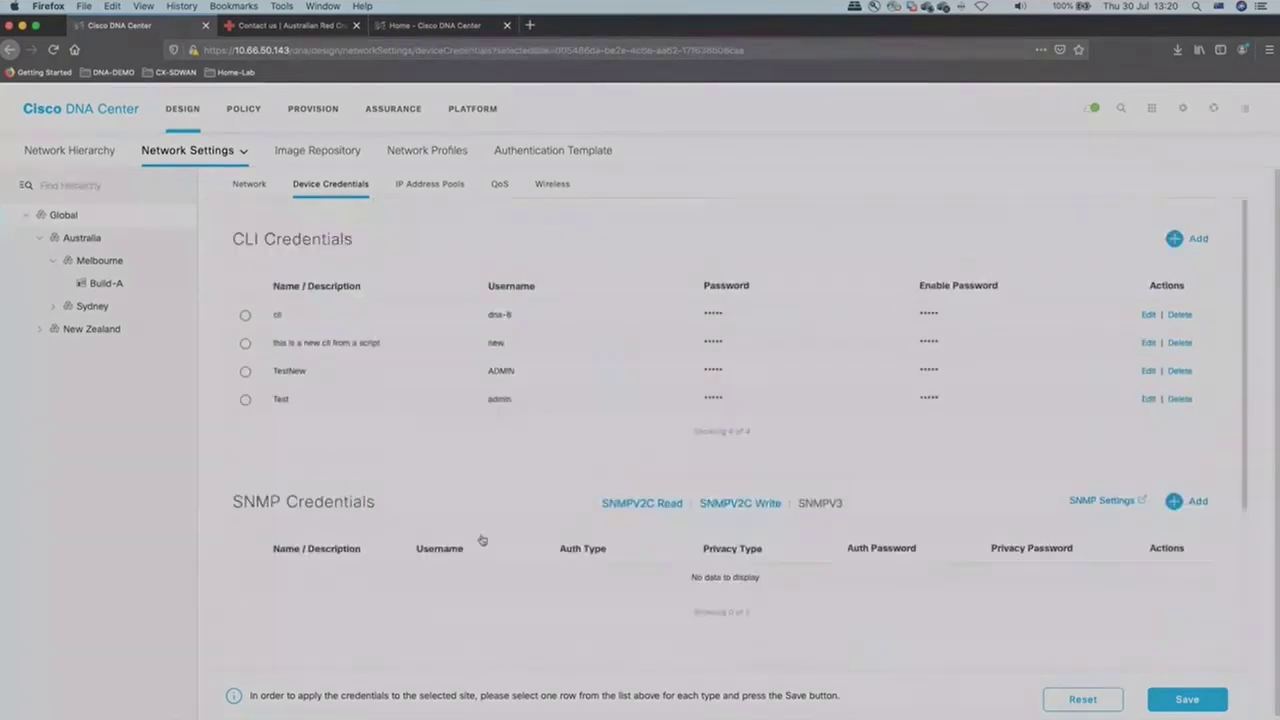
scroll(490, 540, "down", 3)
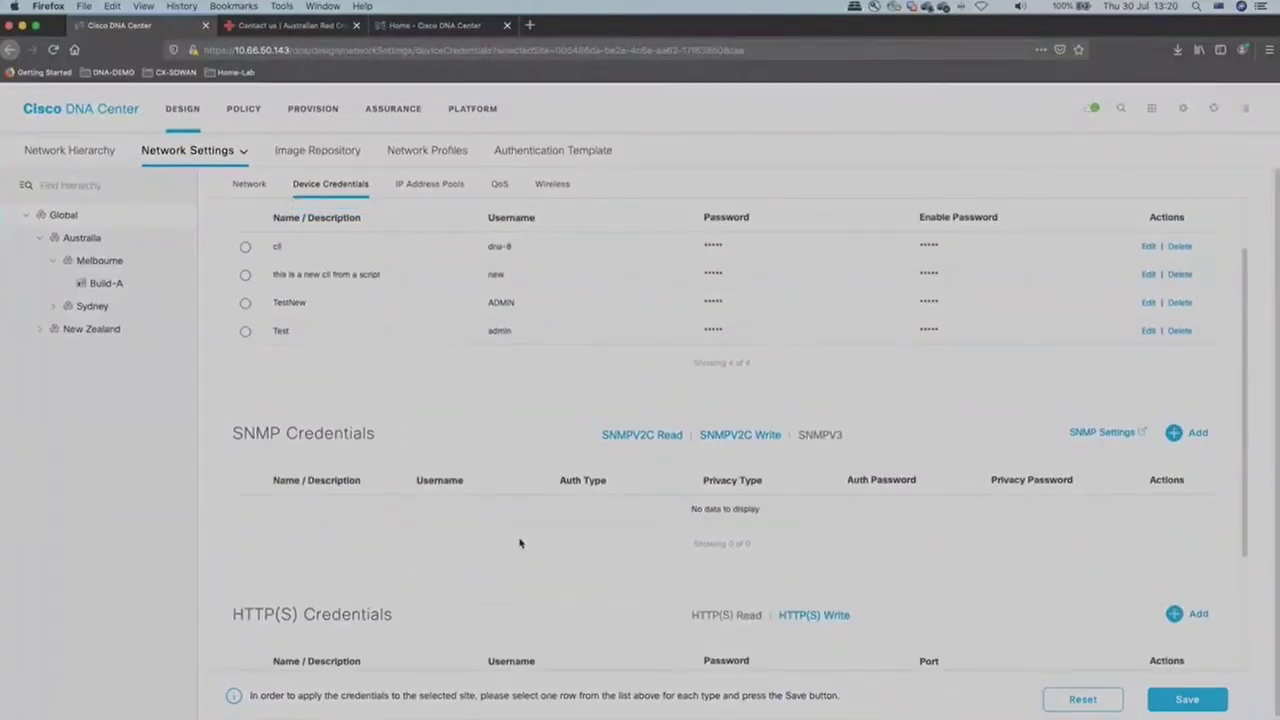
scroll(519, 543, "up", 3)
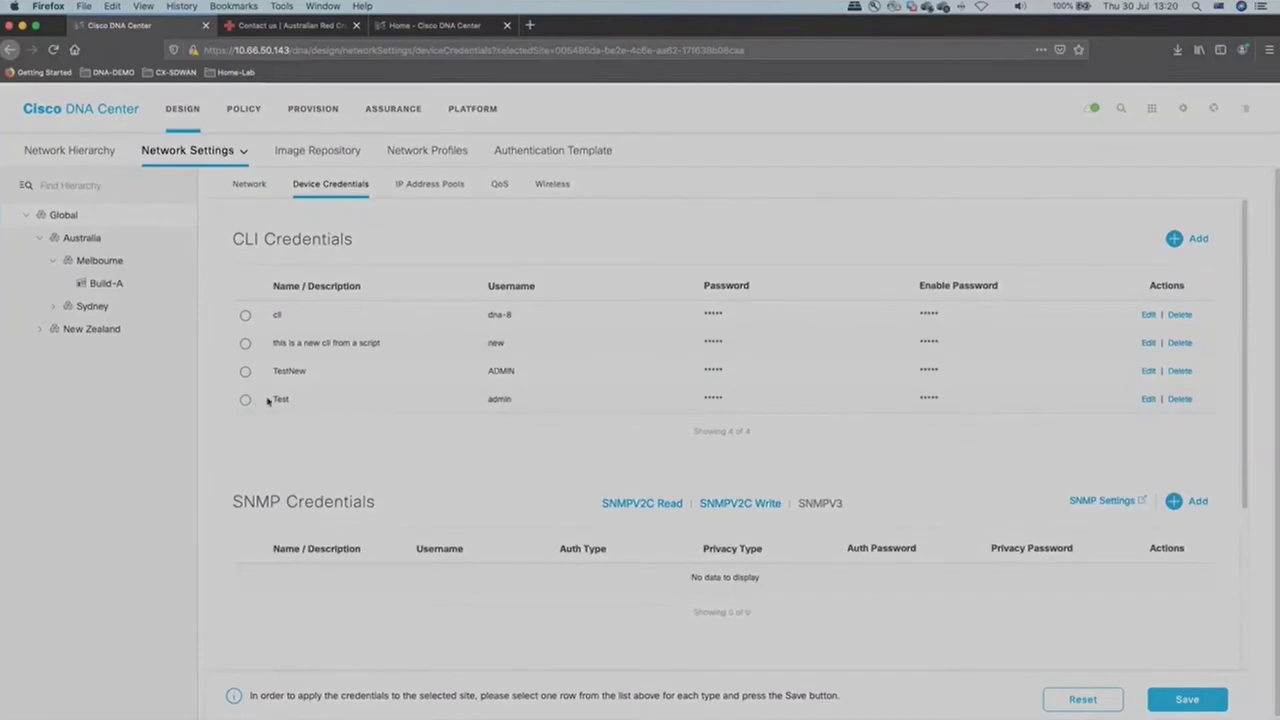
Step: Save a new CLI credential named Demo, username Demo, with password and enable password
left_click(1178, 244)
left_click(538, 299)
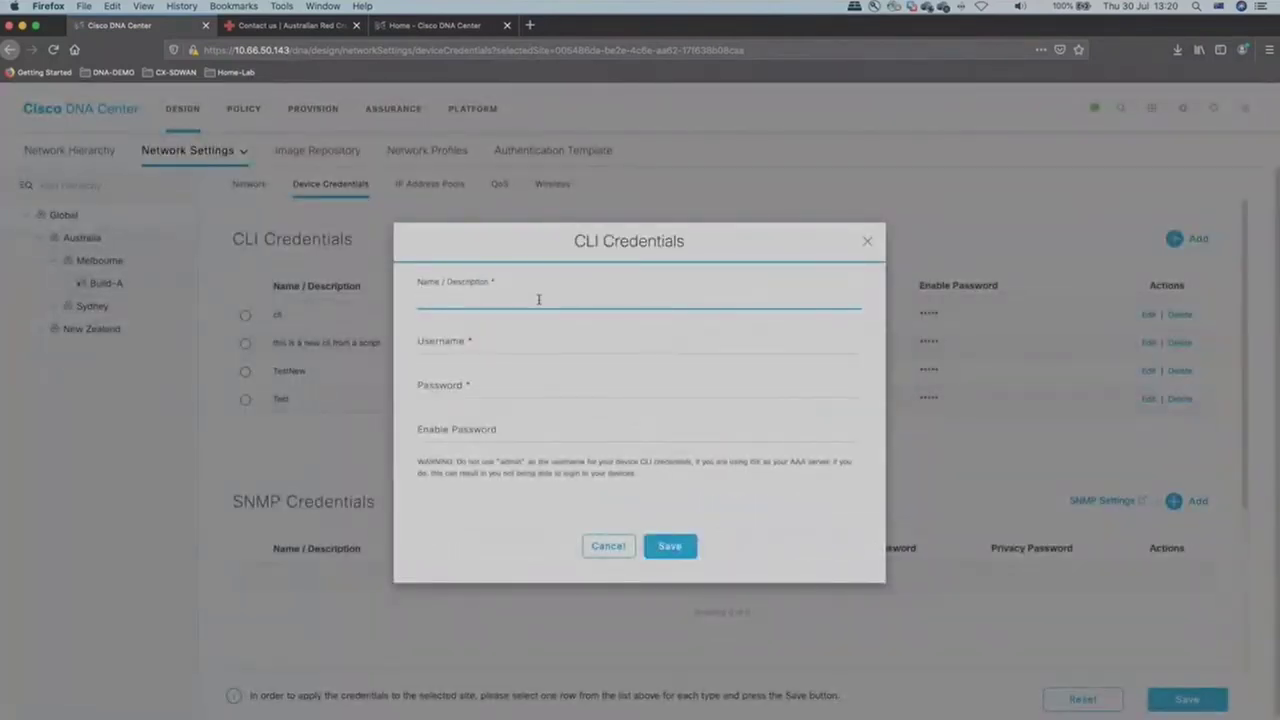
key("Tab")
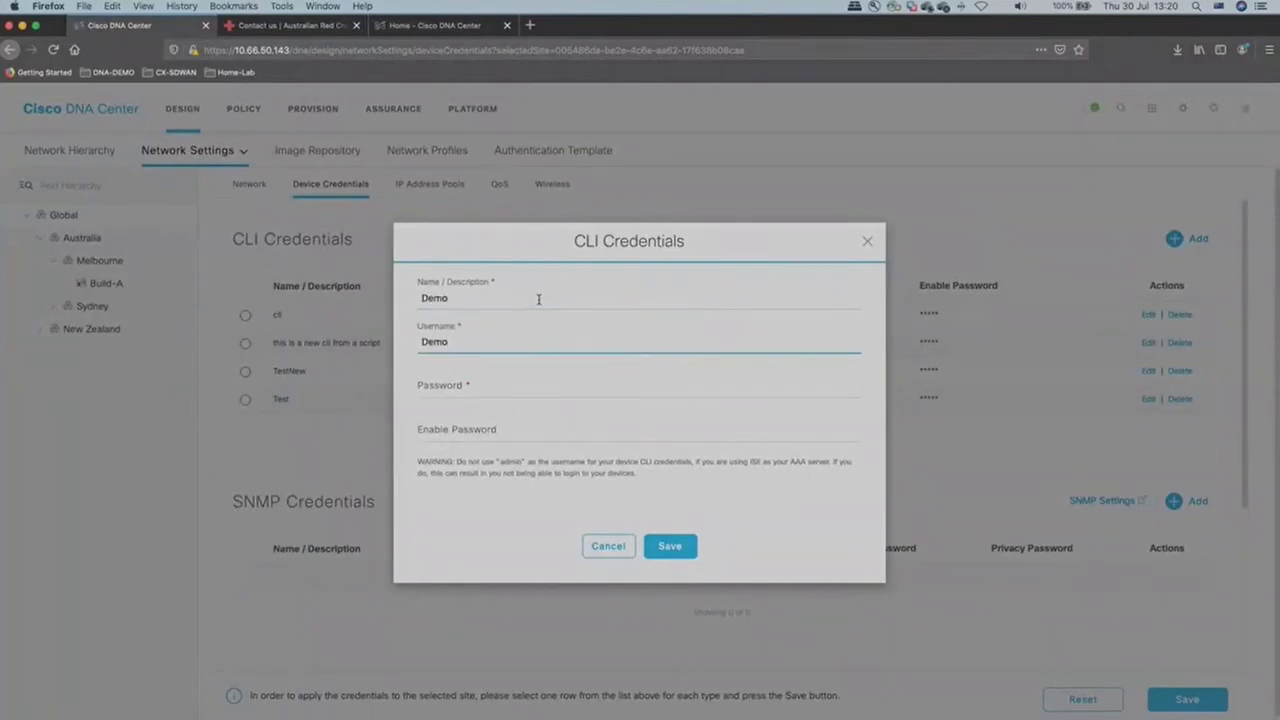
key("Tab")
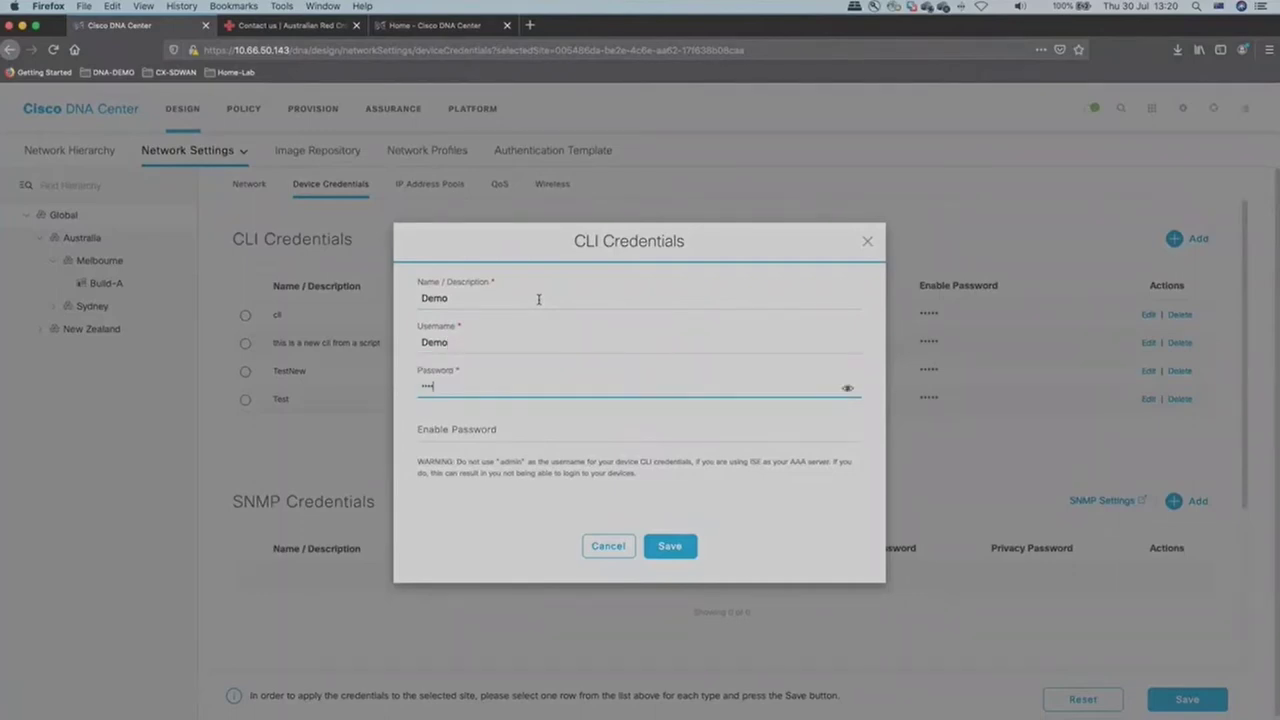
key("Tab")
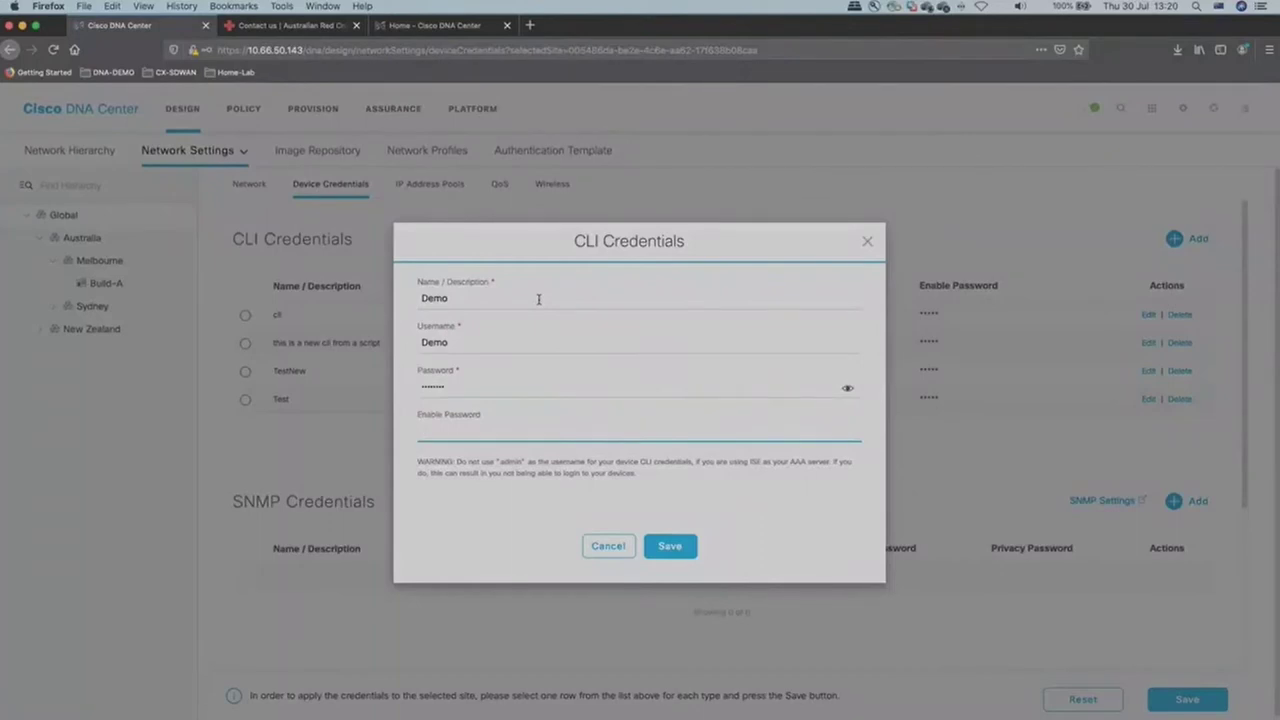
left_click(847, 389)
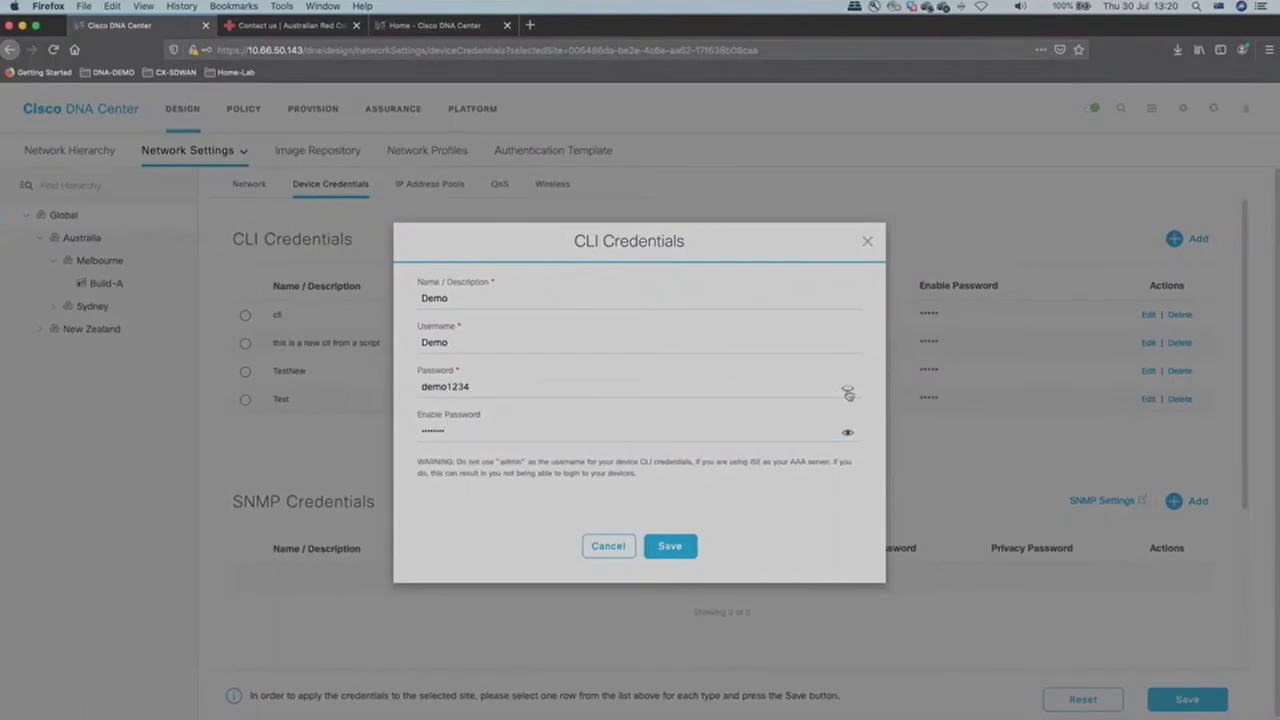
left_click(670, 548)
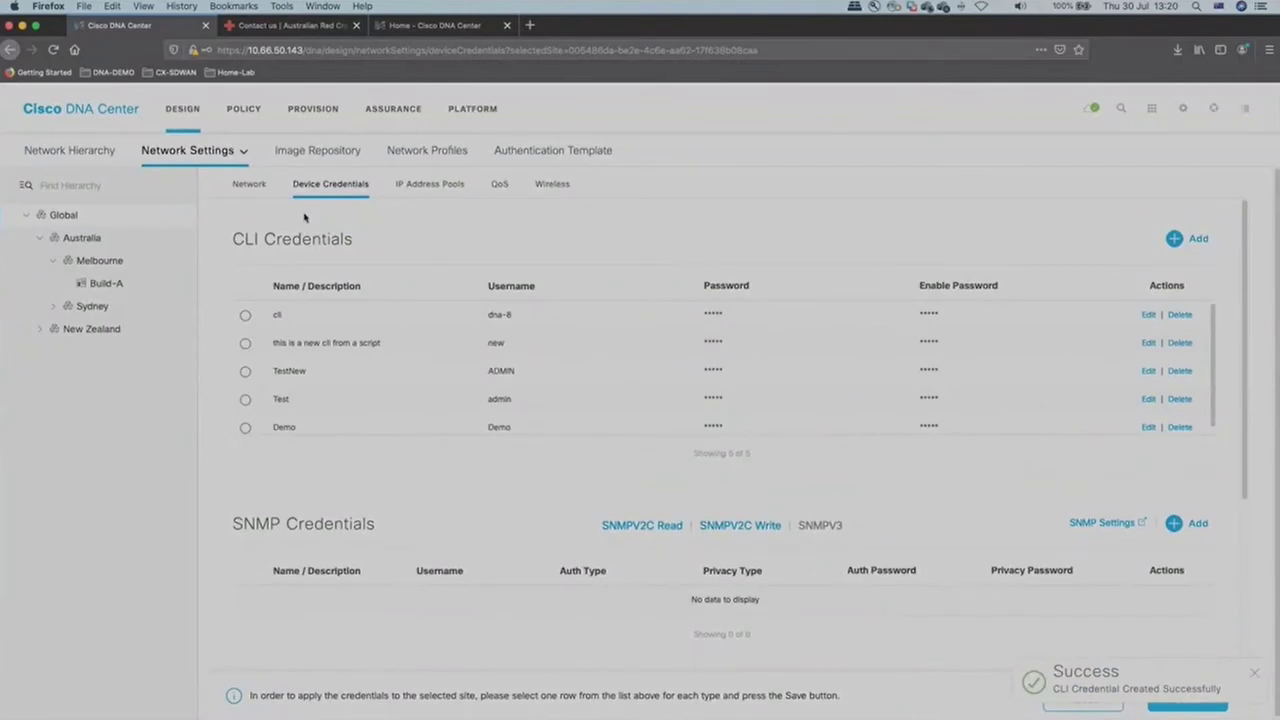
Step: Check Melbourne's inherited SNMPv2c read and SNMPv3 credentials
left_click(115, 264)
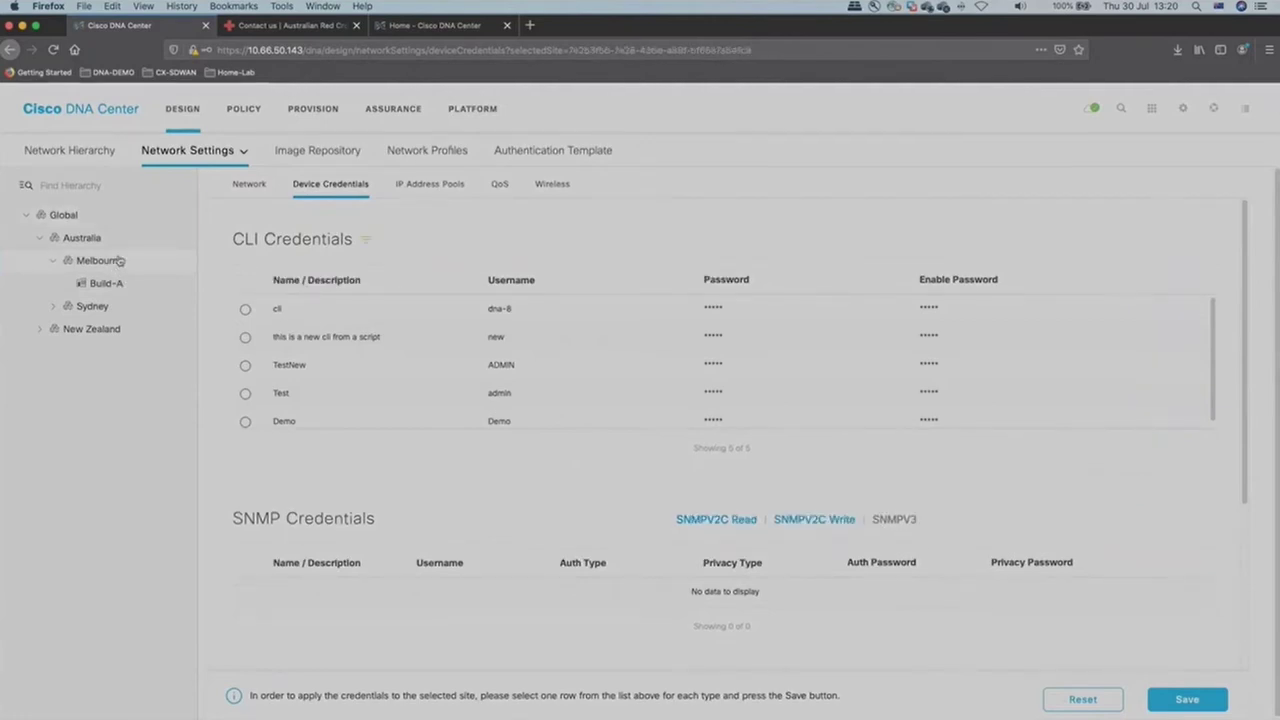
mouse_move(358, 240)
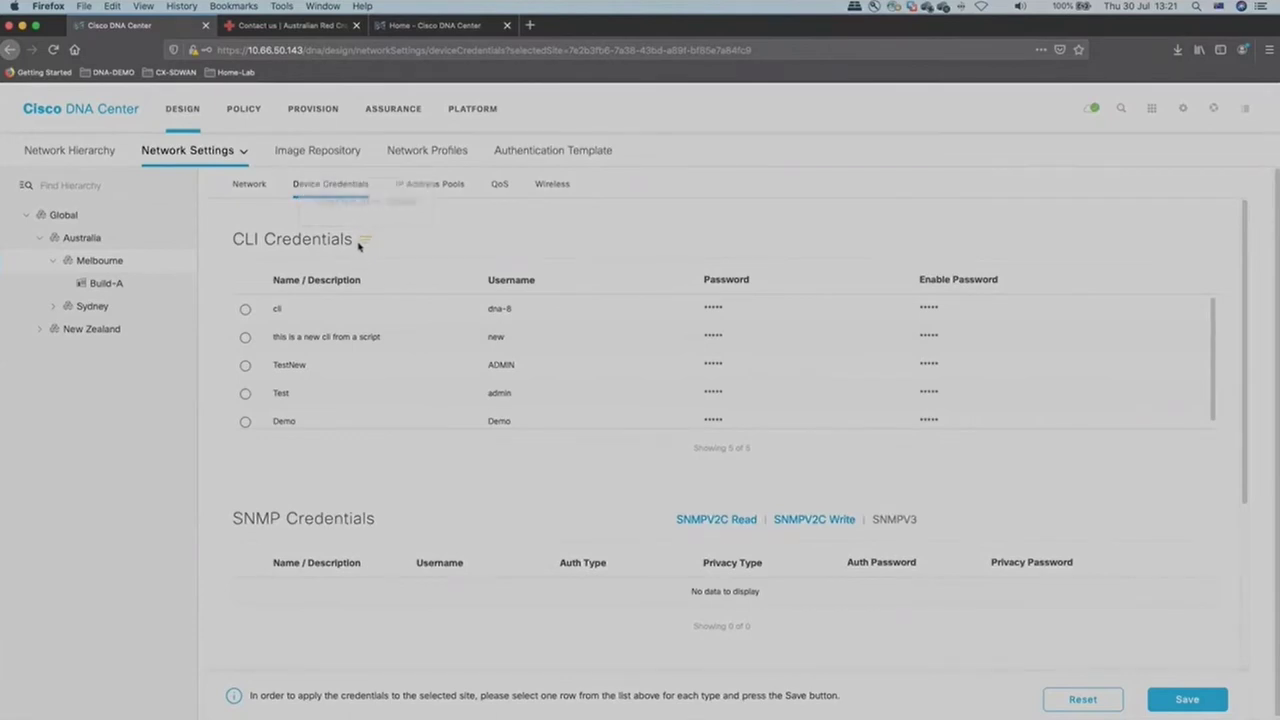
left_click(716, 521)
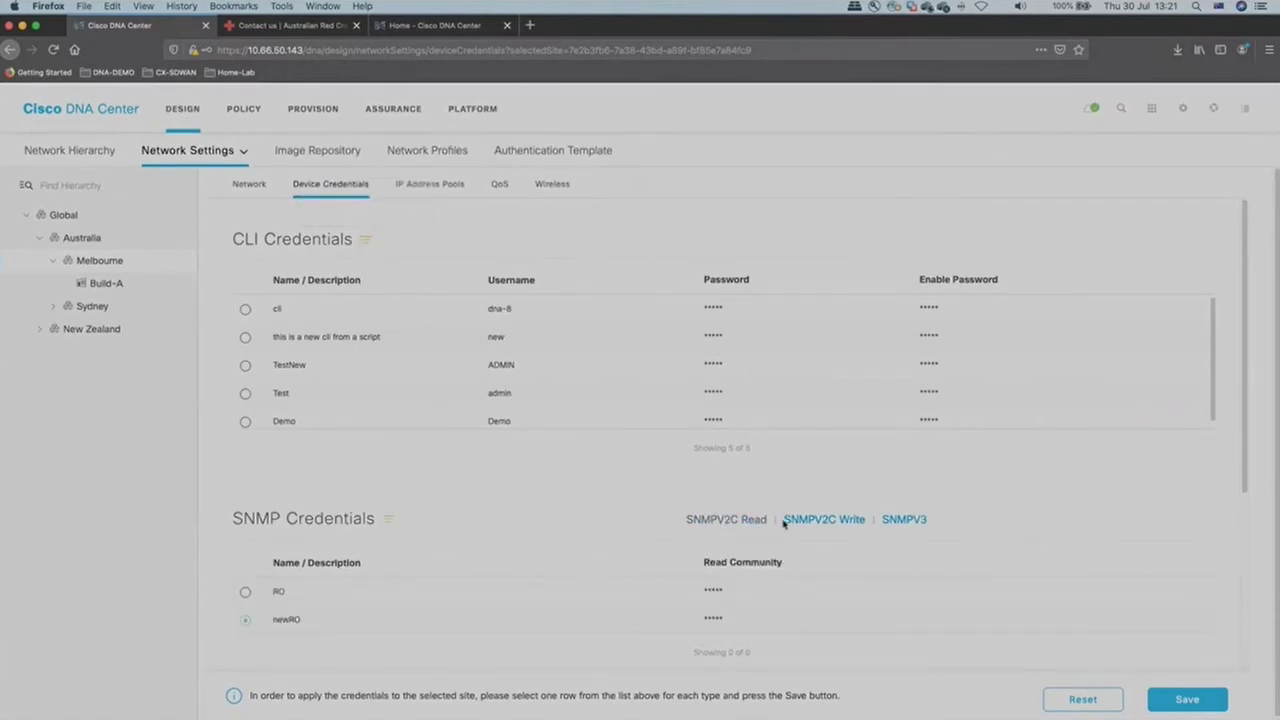
left_click(899, 520)
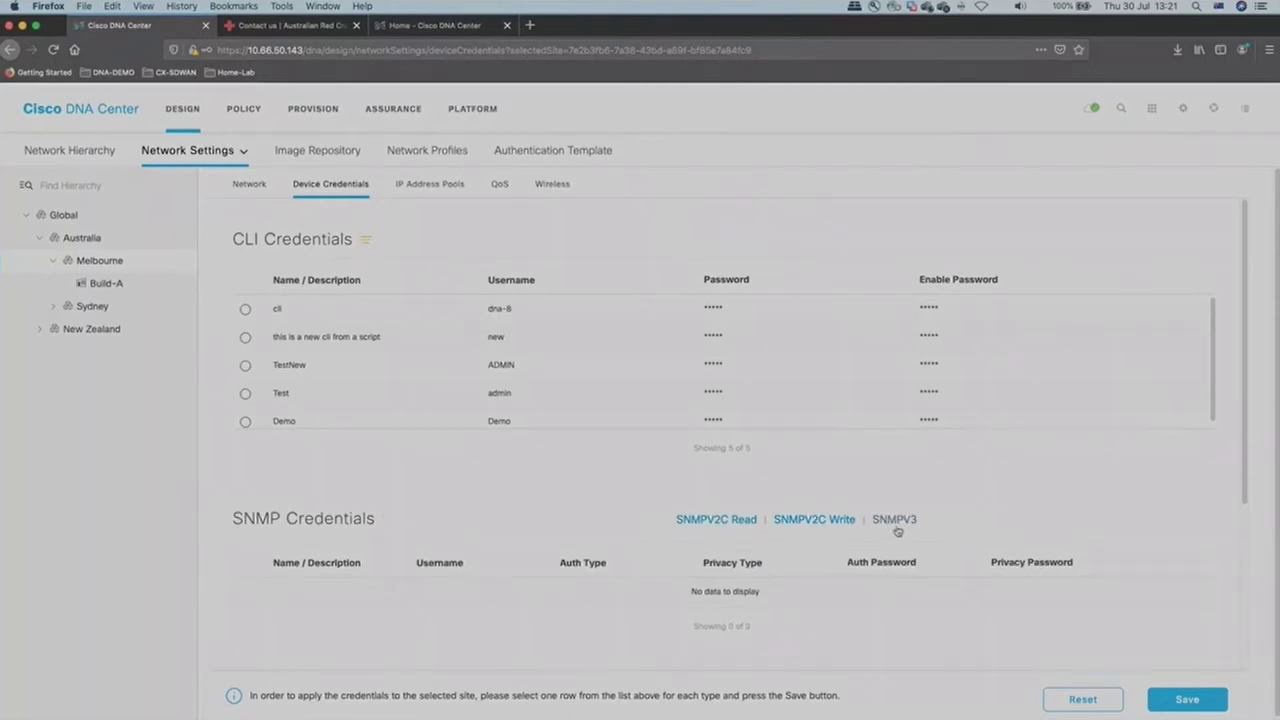
left_click(730, 528)
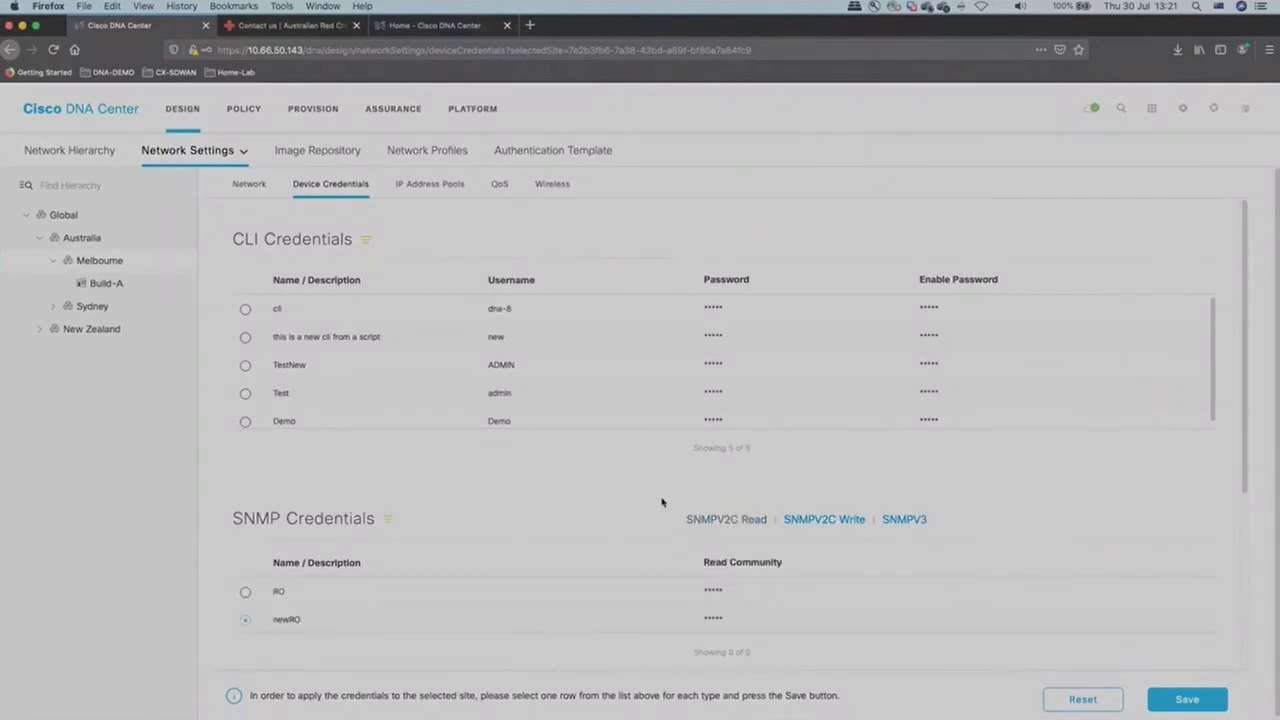
scroll(660, 503, "down", 1)
mouse_move(388, 503)
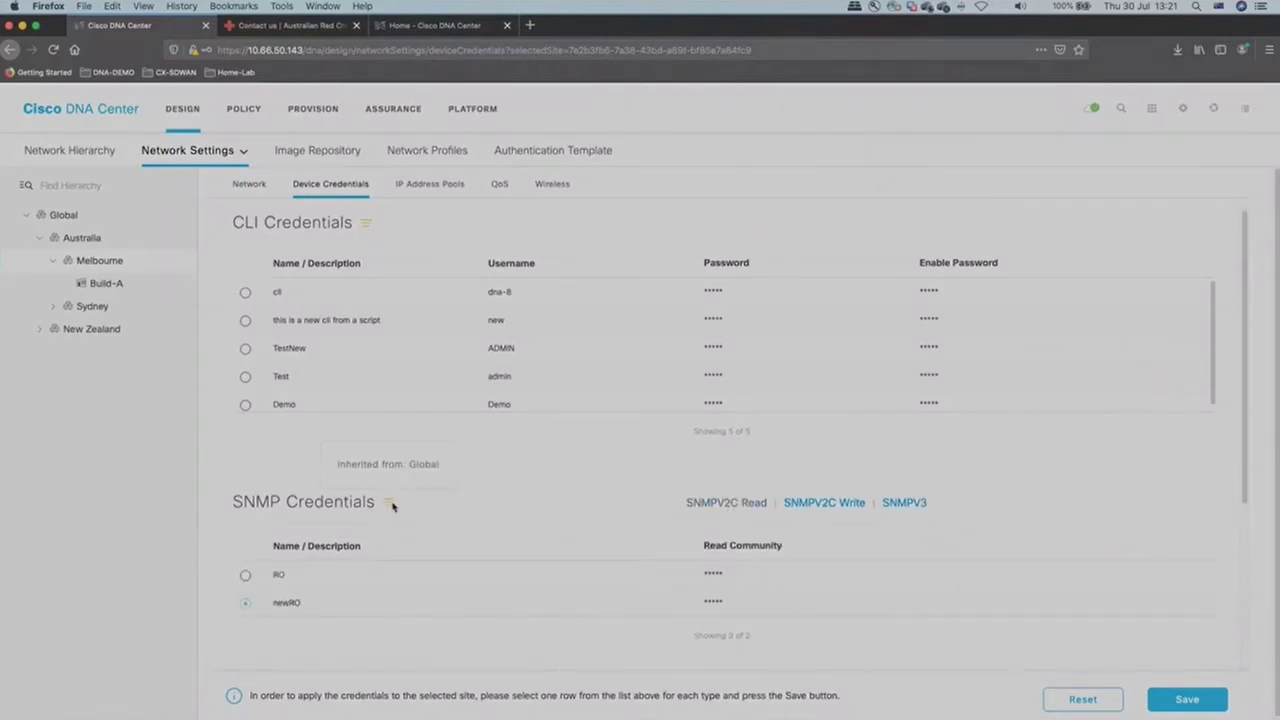
Step: For Build-A, select RO as the SNMPv2c read credential and Demo as the CLI credential
left_click(117, 285)
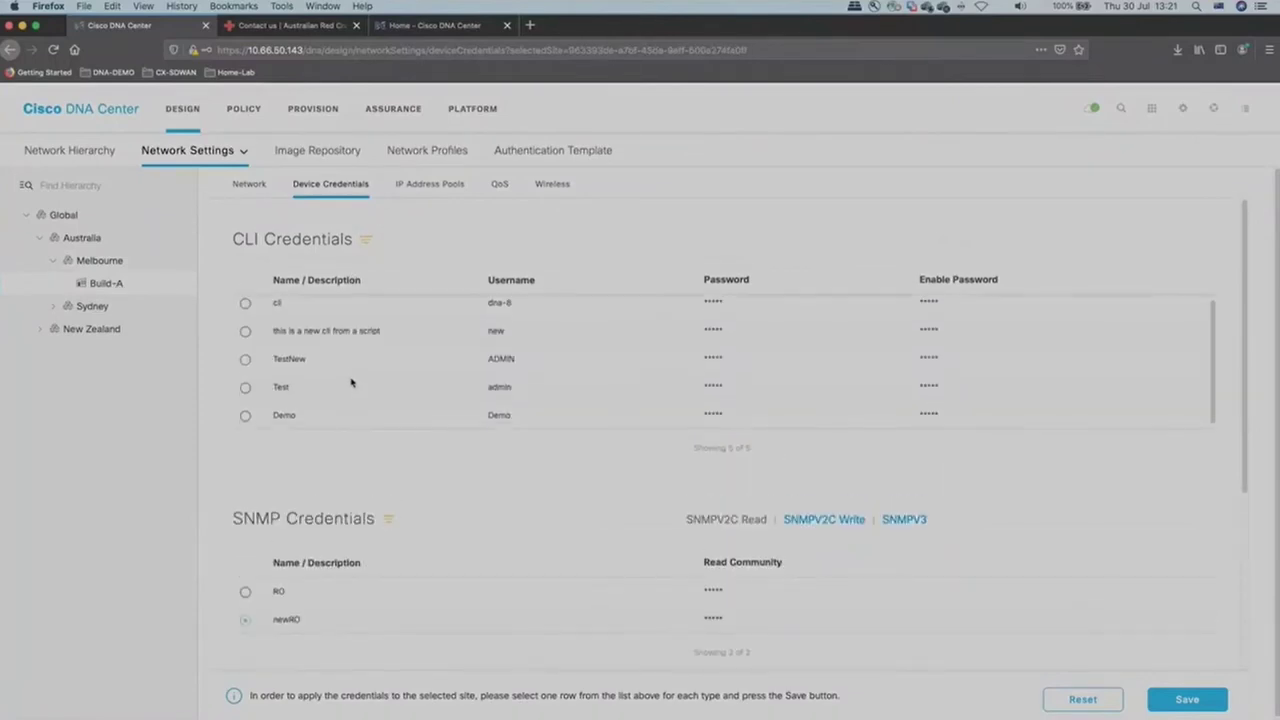
scroll(351, 381, "down", 1)
scroll(351, 381, "up", 1)
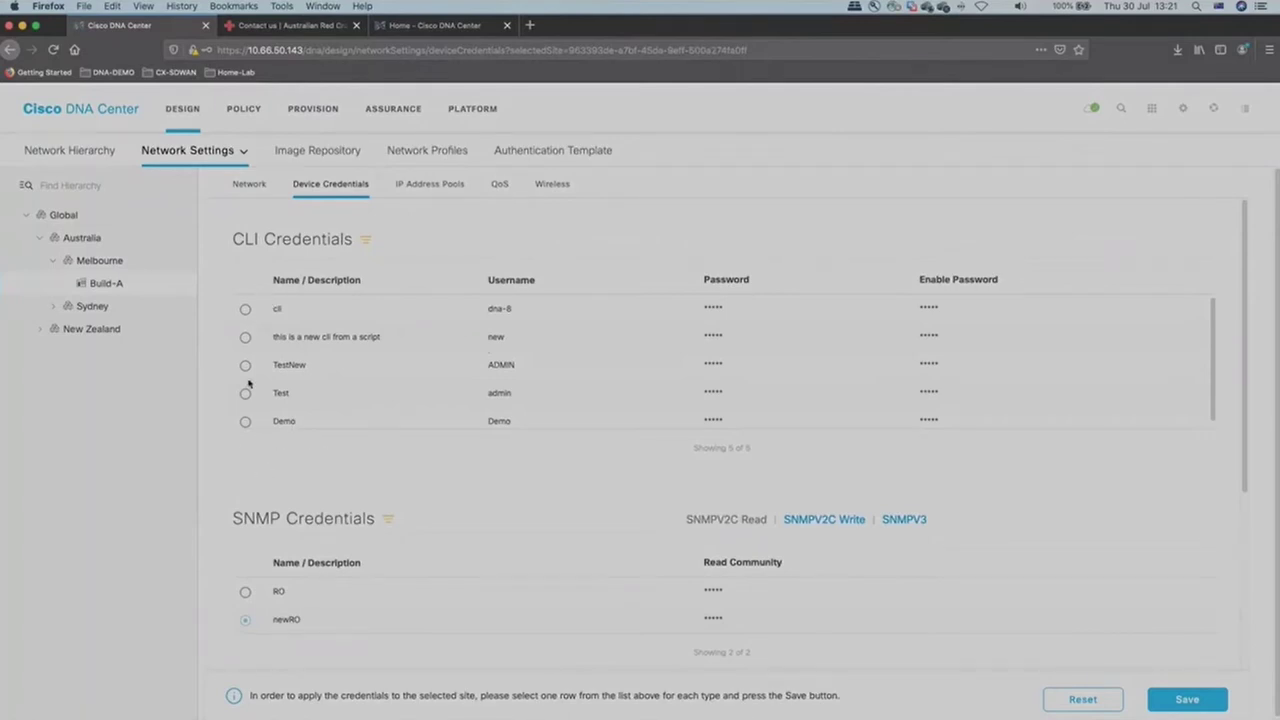
left_click(245, 591)
left_click(246, 422)
scroll(409, 494, "down", 3)
scroll(340, 559, "down", 5)
scroll(434, 537, "up", 5)
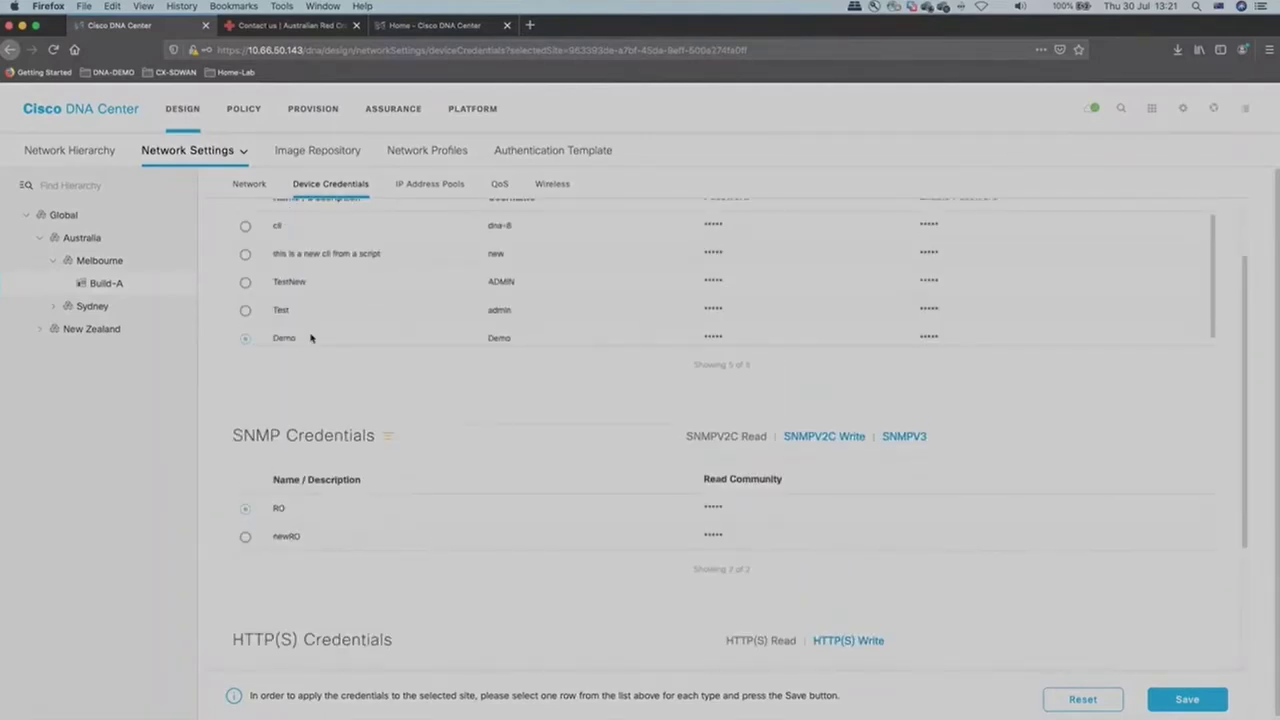
scroll(302, 334, "up", 3)
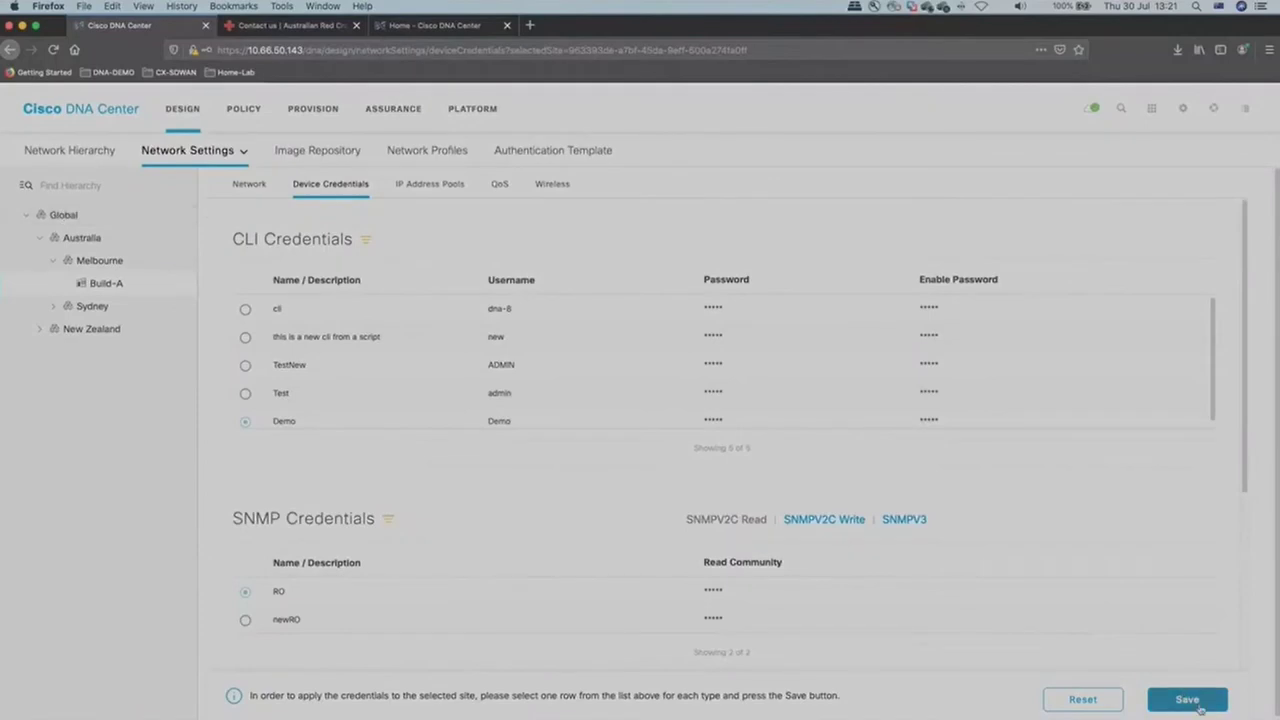
Step: Save Build-A's Demo CLI and RO SNMP selections, then dismiss the success notification
left_click(1200, 707)
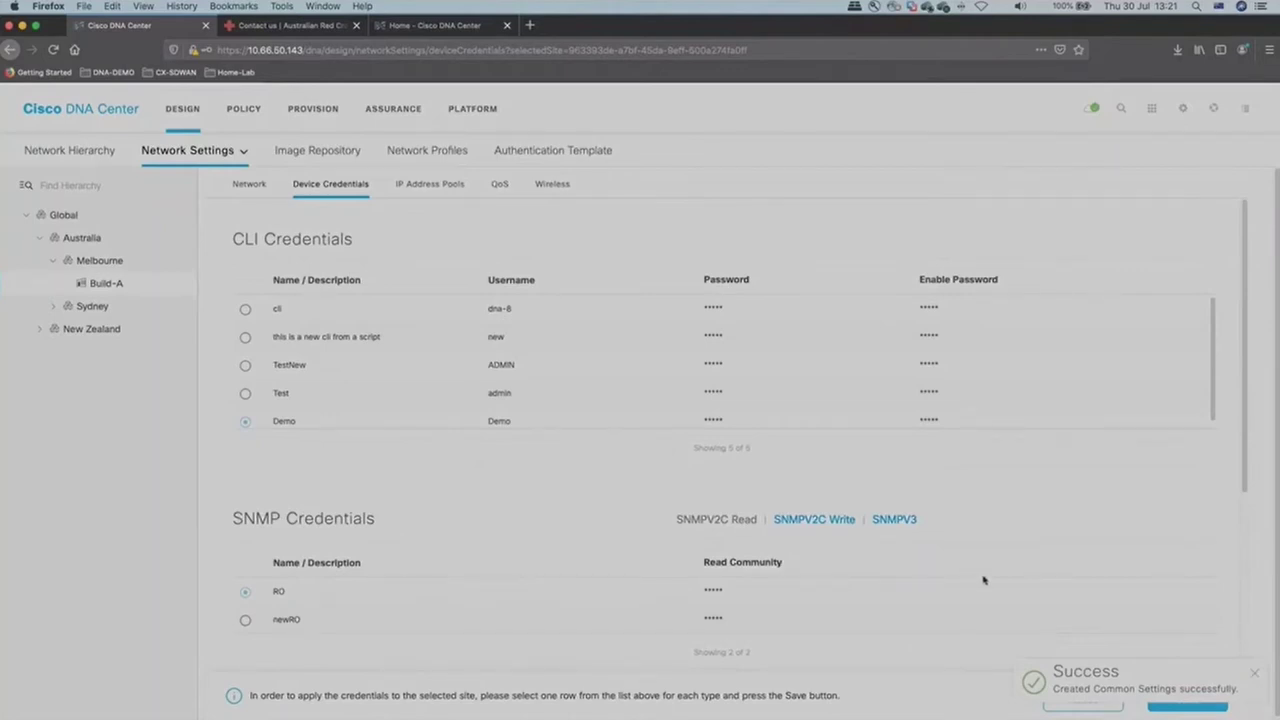
left_click(1250, 679)
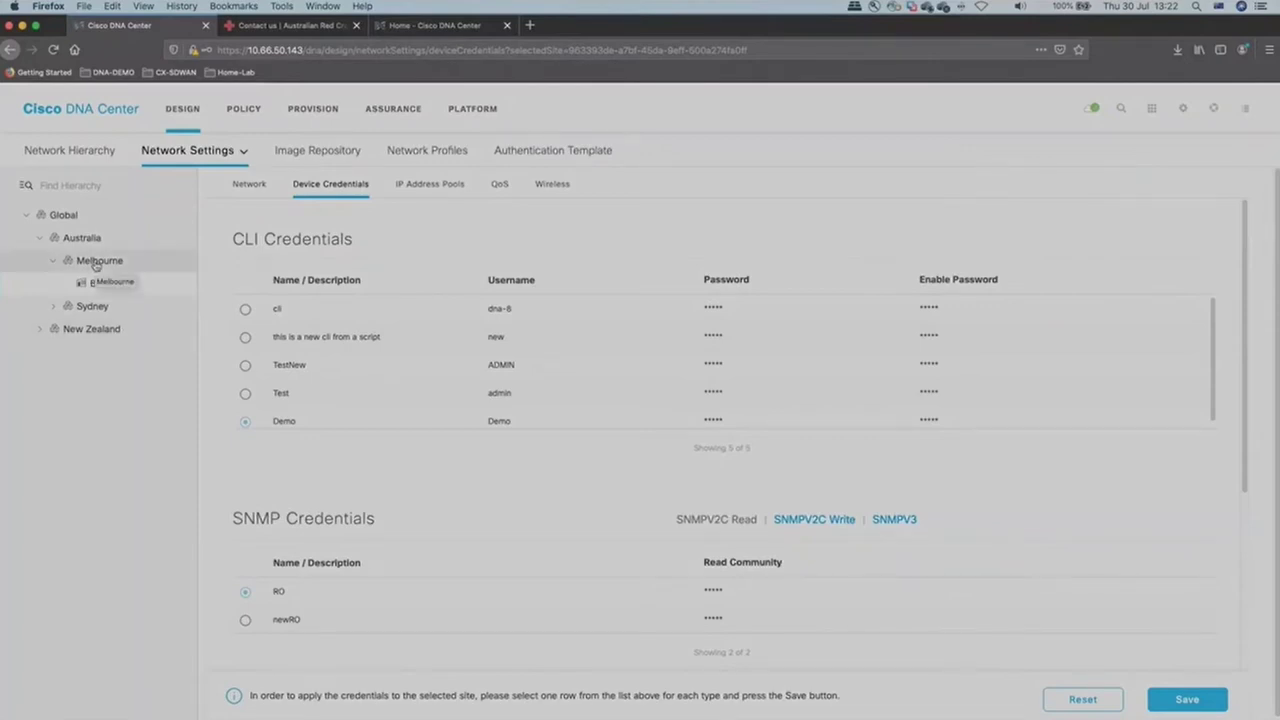
left_click(95, 263)
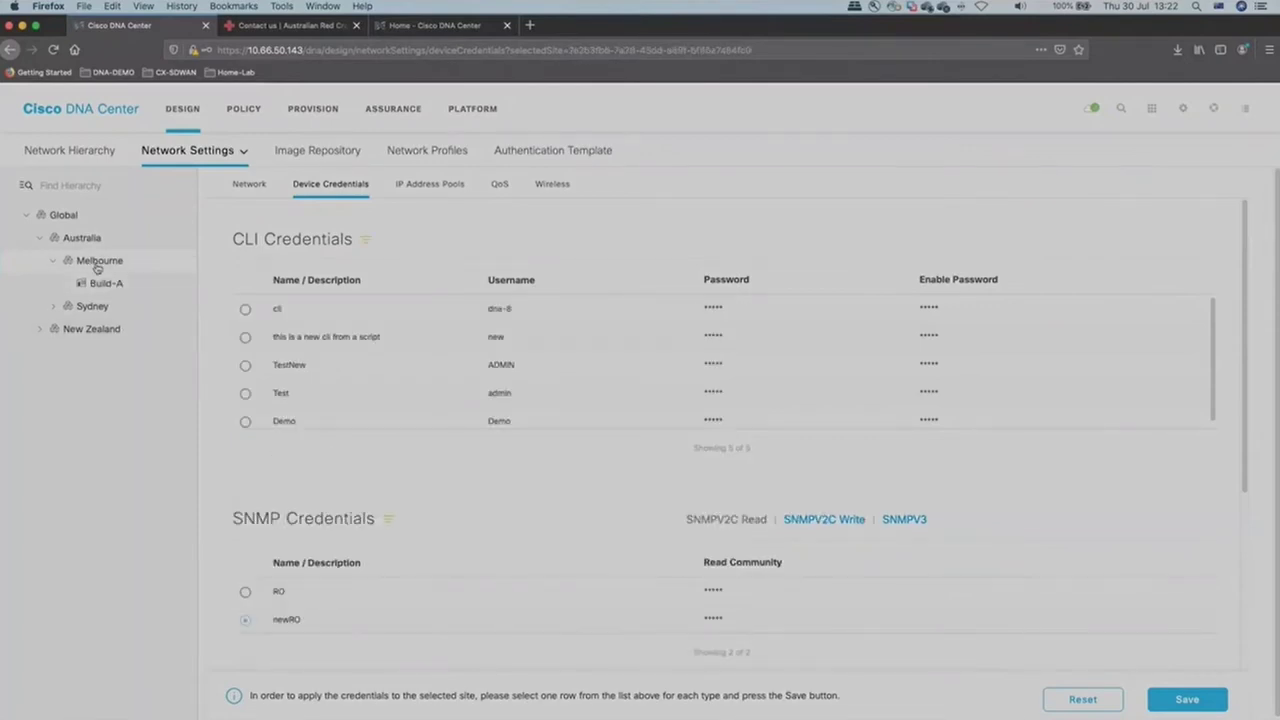
left_click(107, 285)
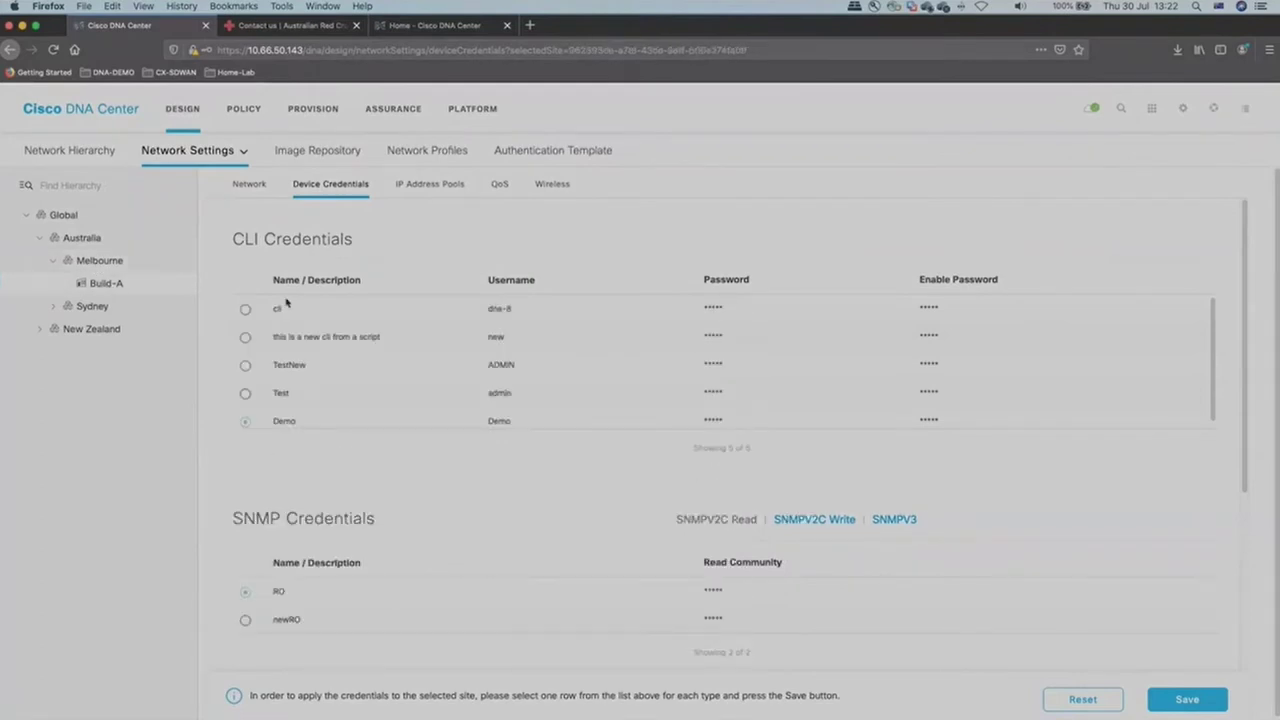
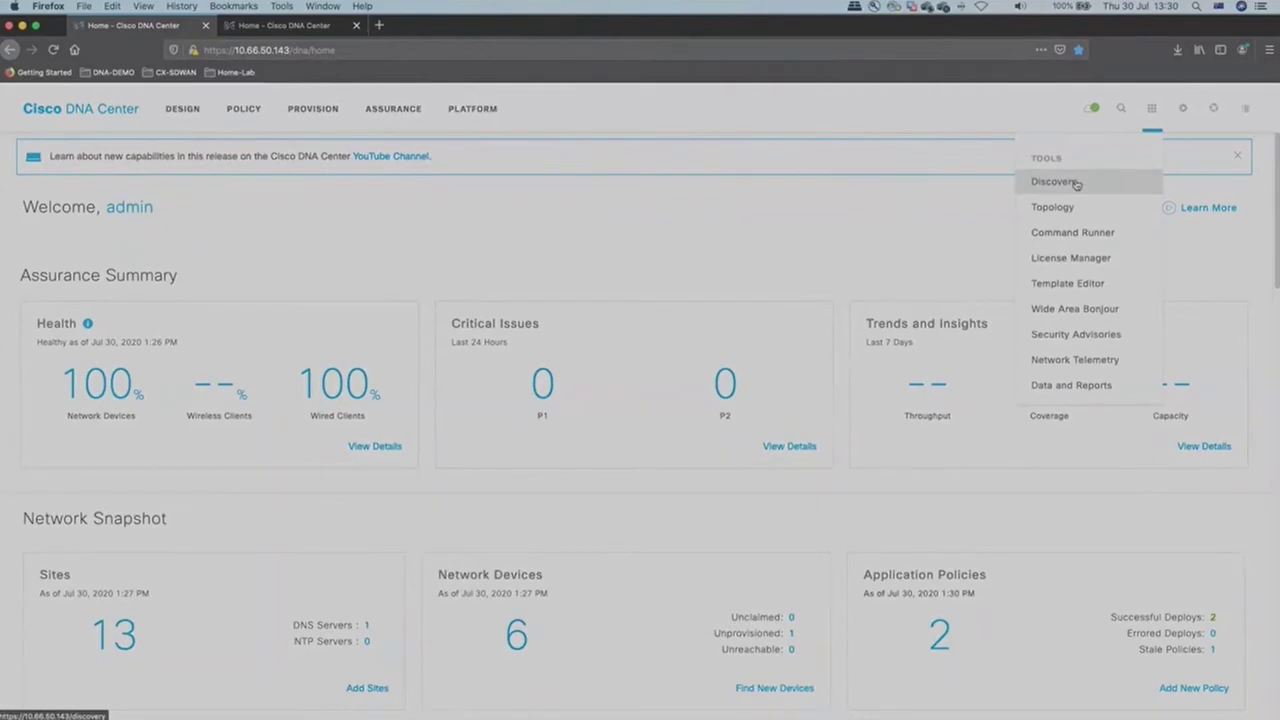
Step: Open the Discovery Dashboard from the Tools menu
left_click_drag(1265, 146, 1266, 586)
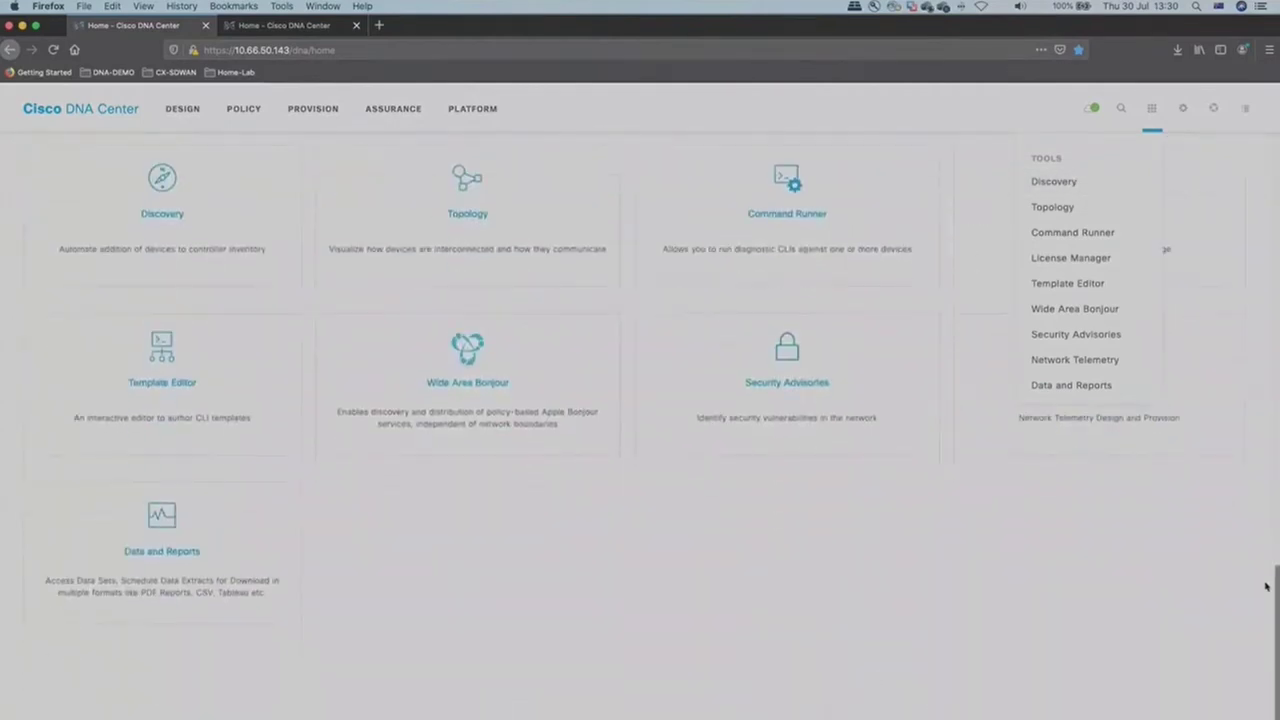
scroll(243, 212, "up", 1)
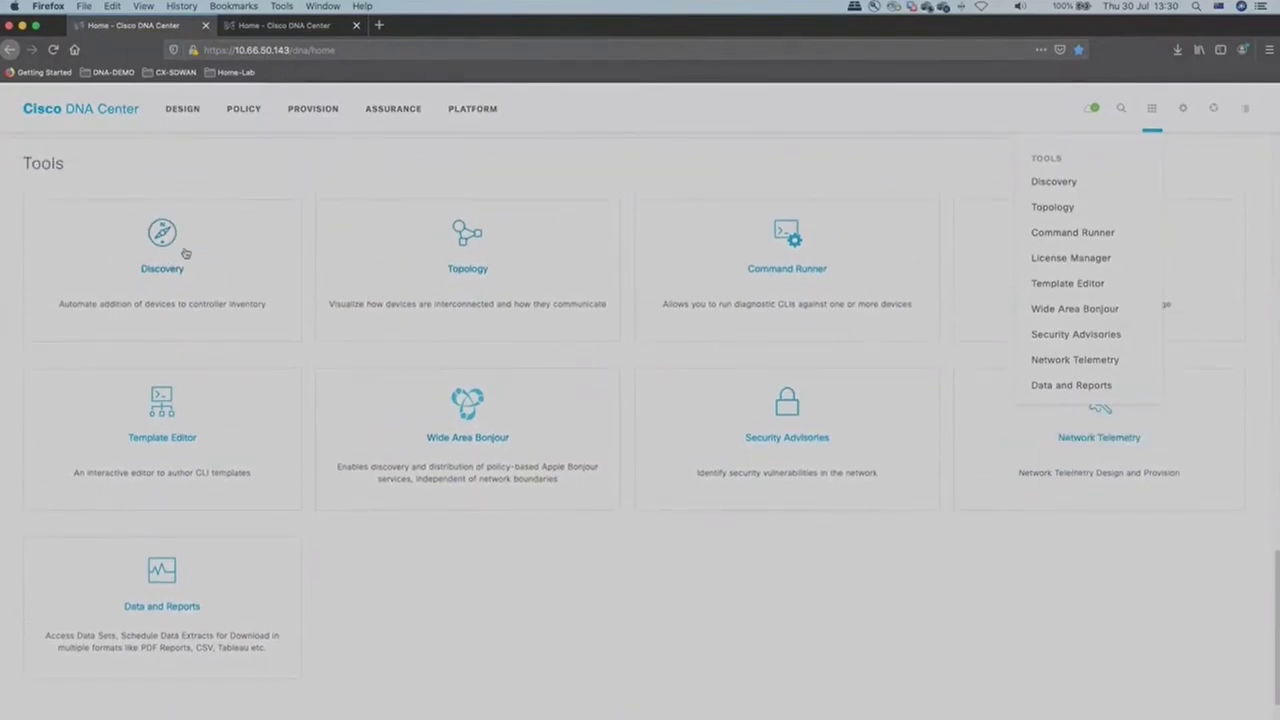
left_click(1086, 189)
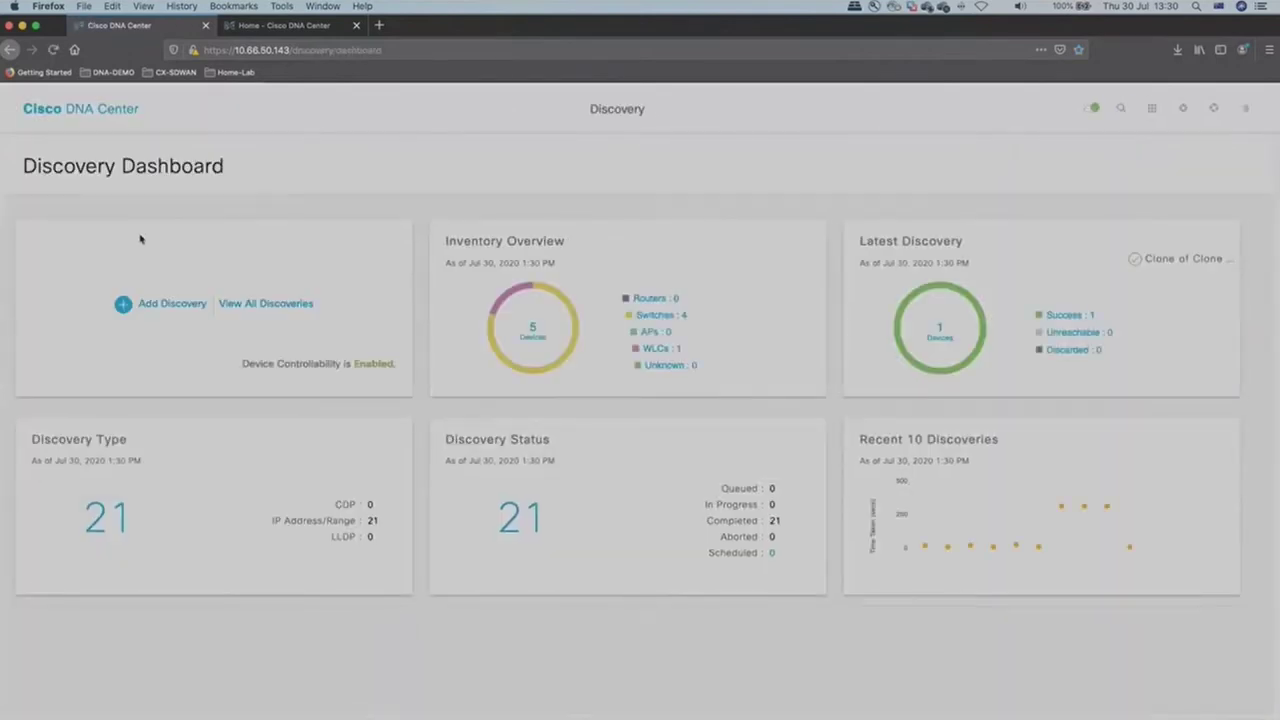
Step: Start a new discovery and name it Demo-01
left_click(147, 305)
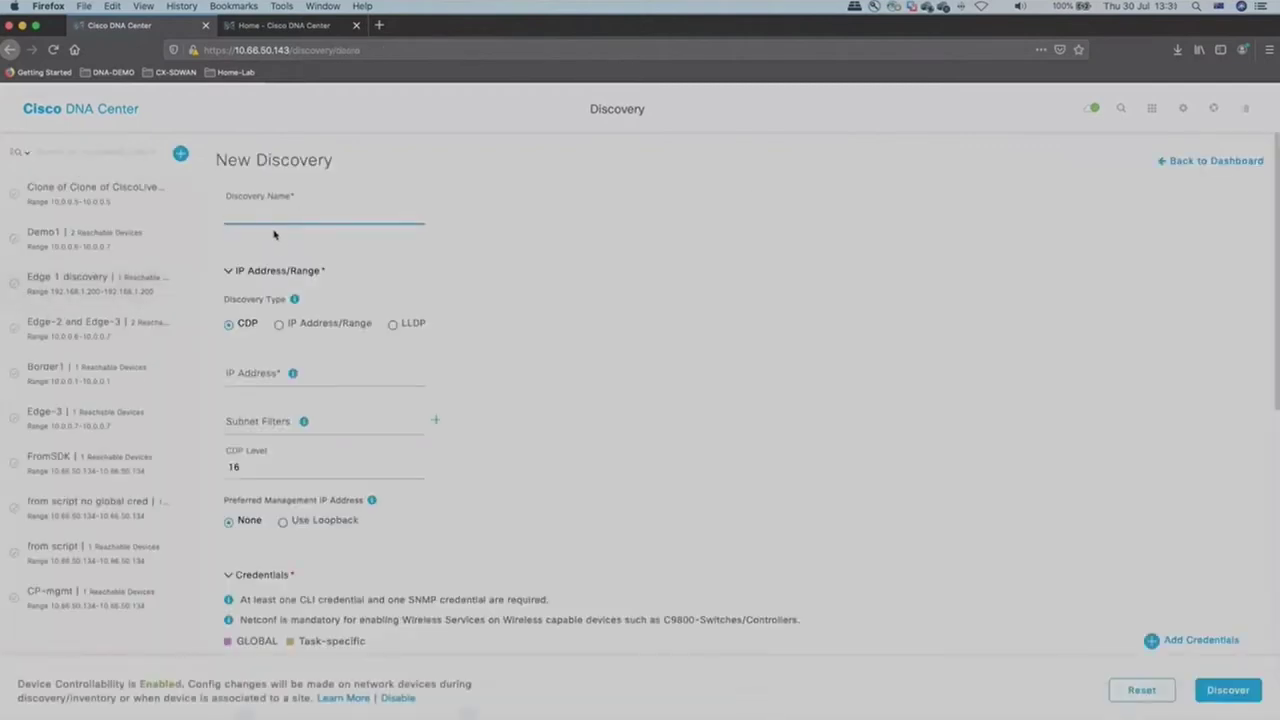
type("D")
key("BackSpace")
type("Demo-01")
Step: Choose IP Address/Range, enter 10.0.0.5 to 10.0.0.7, then abandon the draft for the home dashboard
left_click(307, 329)
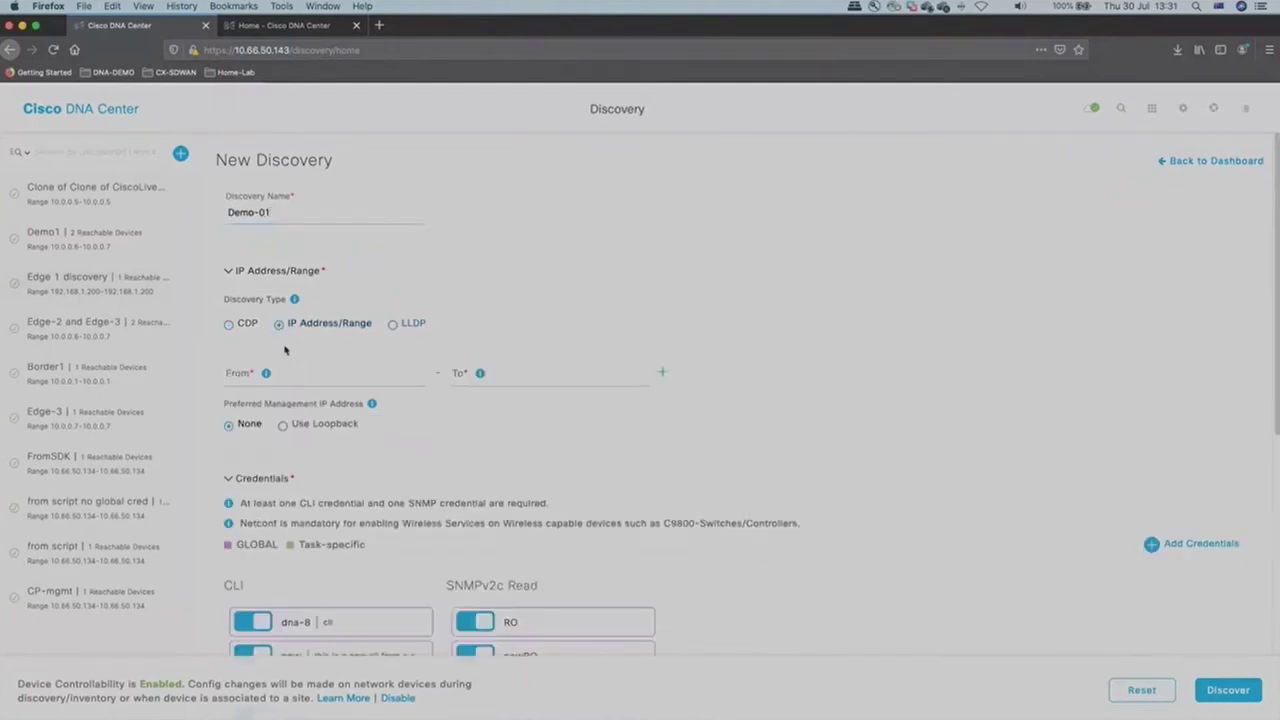
left_click(284, 372)
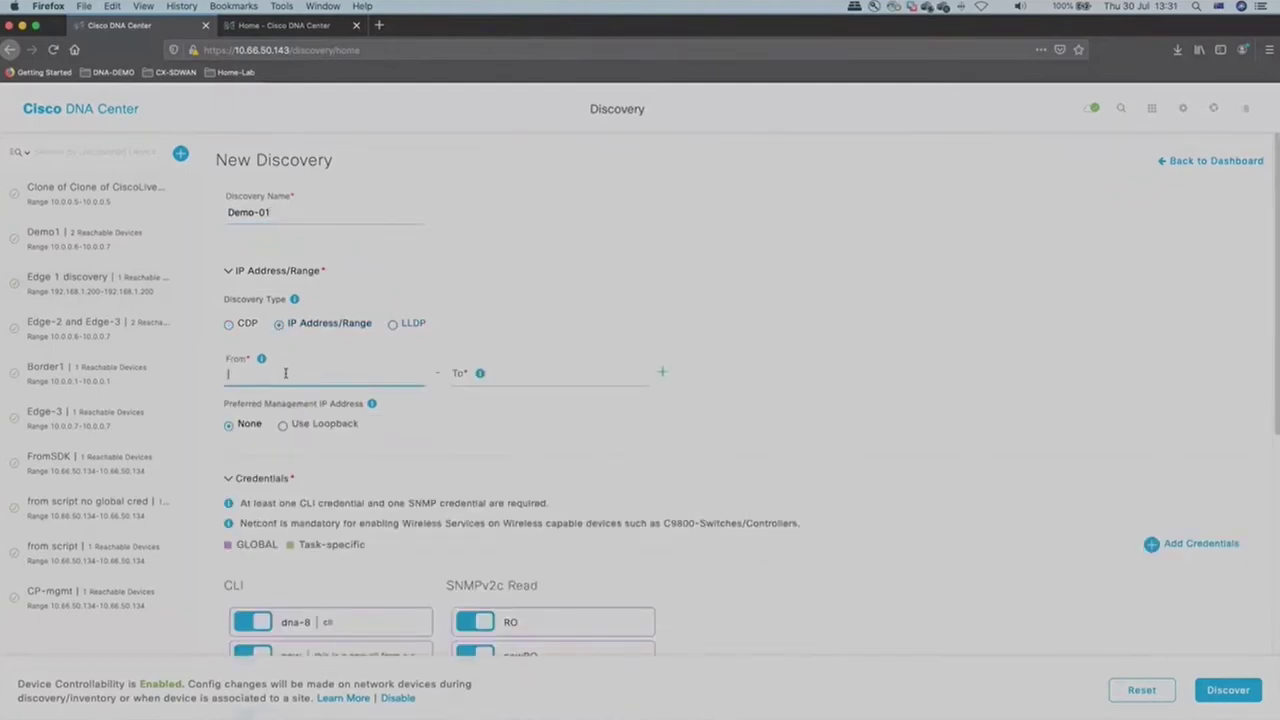
type("10.0.0.5")
key("Tab")
type("10")
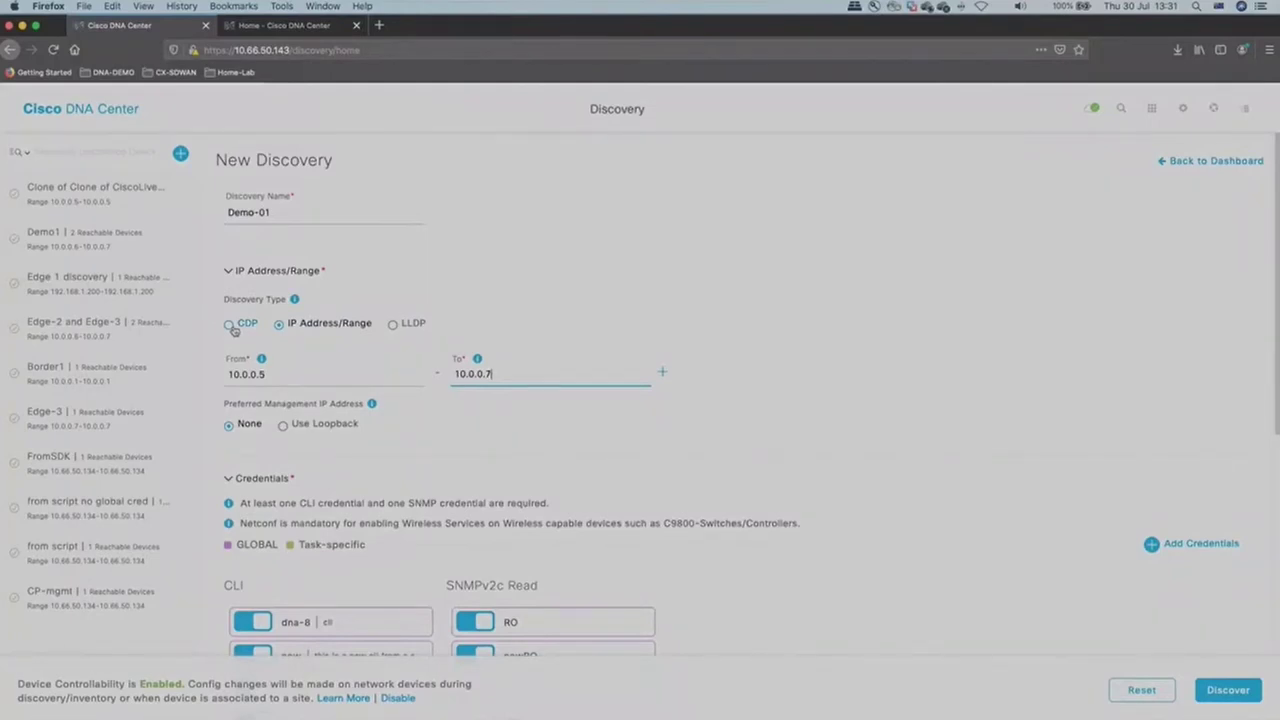
left_click(70, 108)
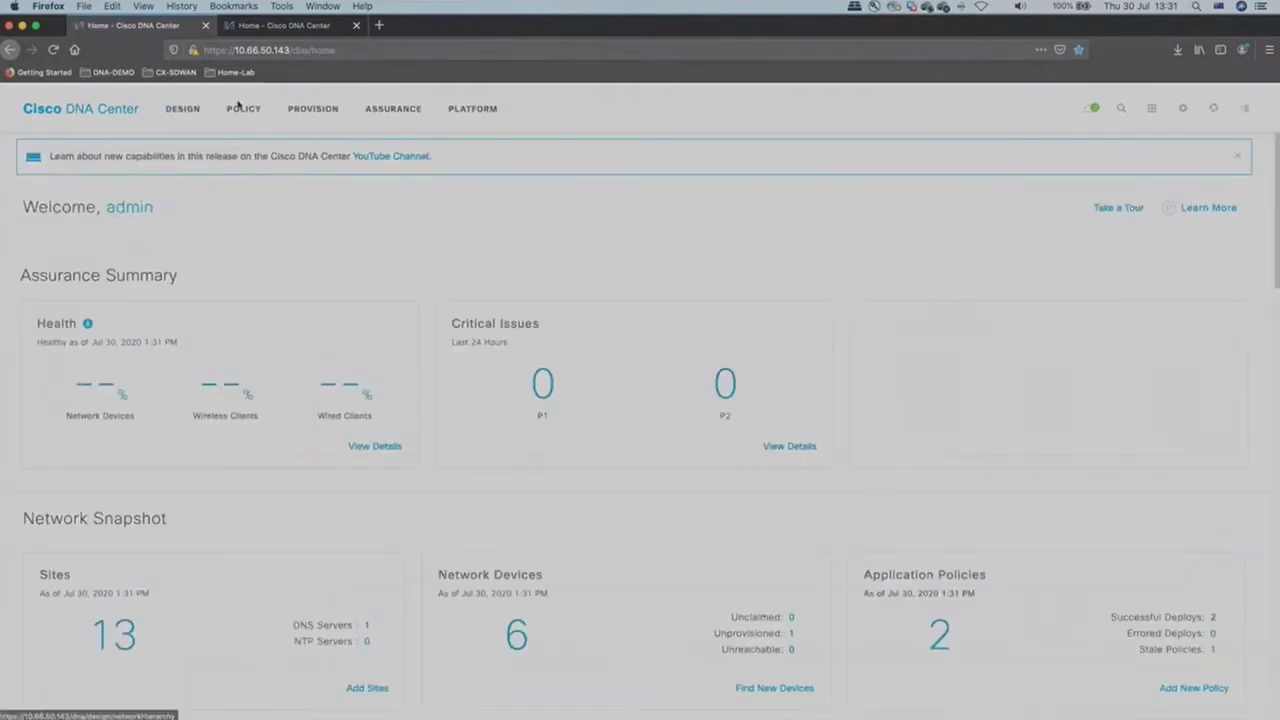
Step: Review the Provision > Devices > Inventory list of 6 devices, then return to Discovery
left_click(300, 110)
mouse_move(60, 150)
left_click(70, 196)
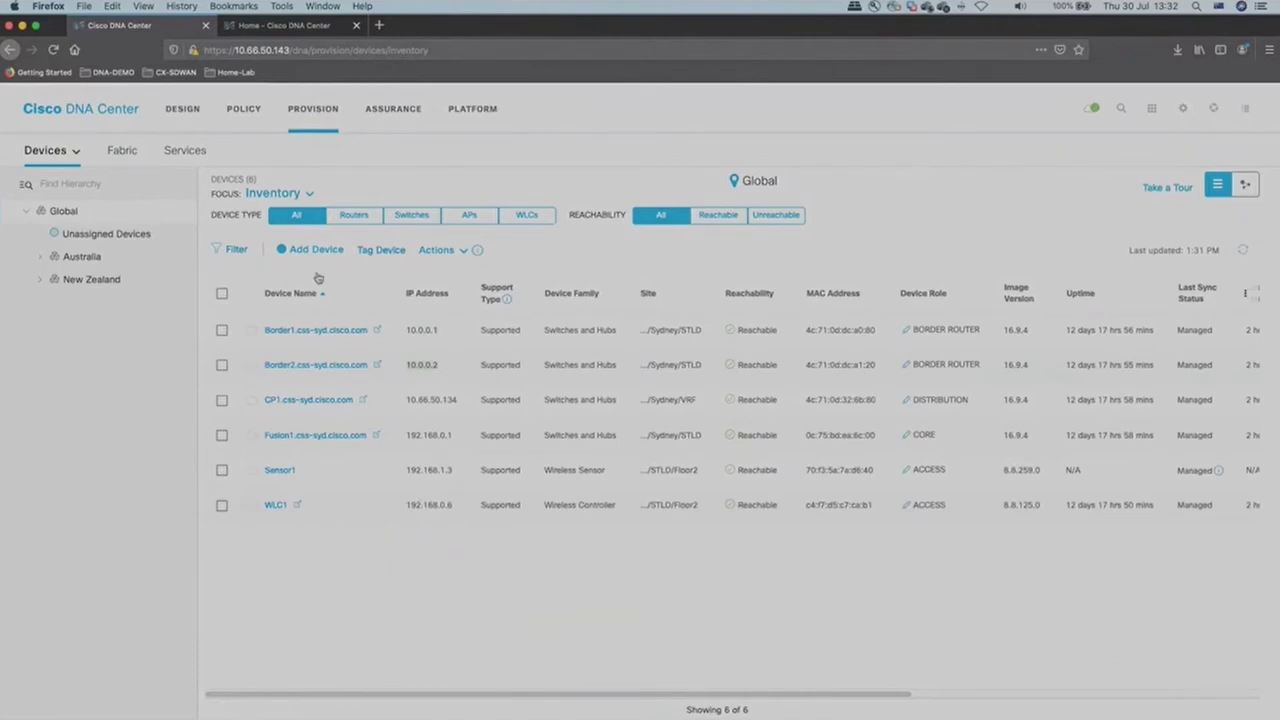
left_click(1151, 112)
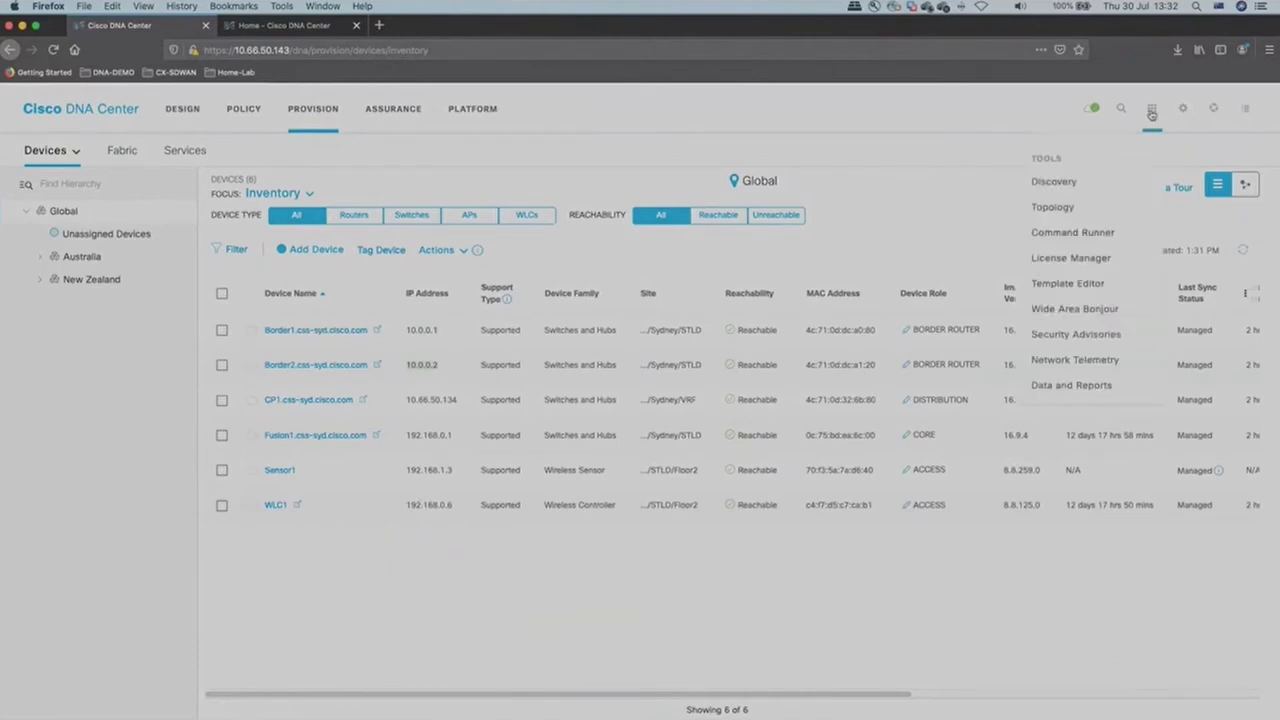
left_click(1088, 186)
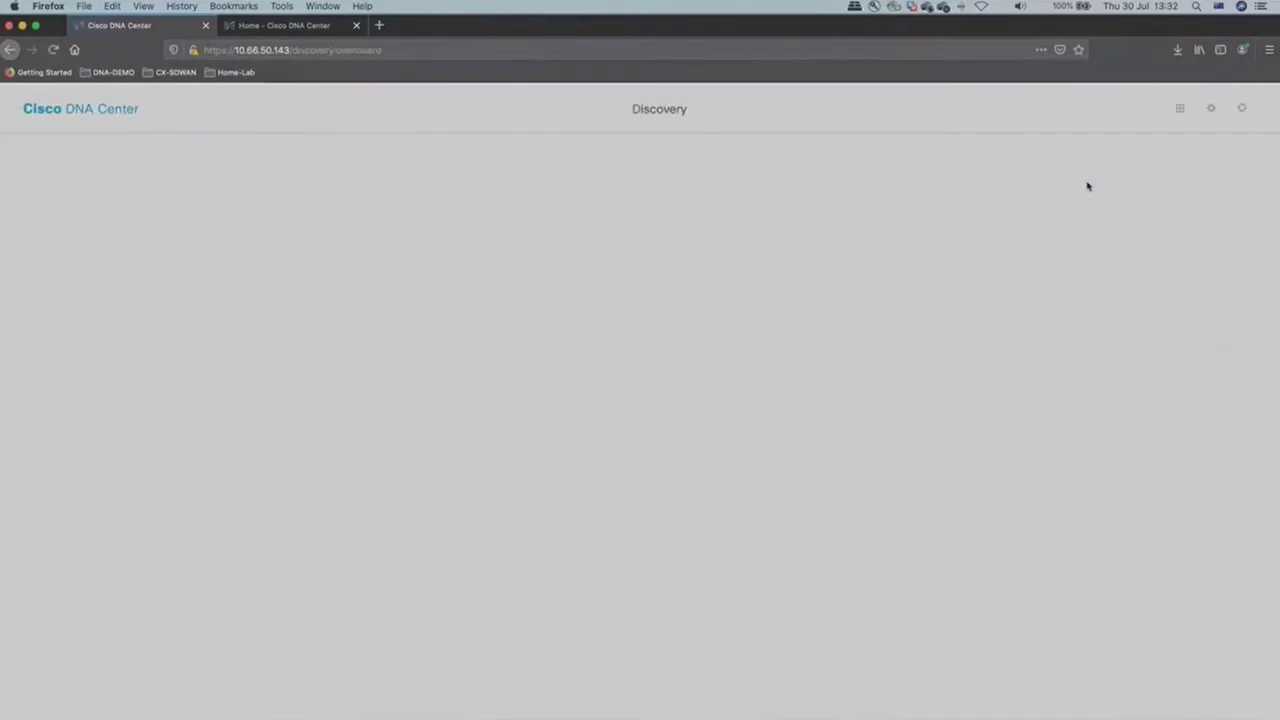
Step: Create discovery Demo-01 using IP Address/Range, from 10.0.0.5 to 10.0.0.7
left_click(142, 305)
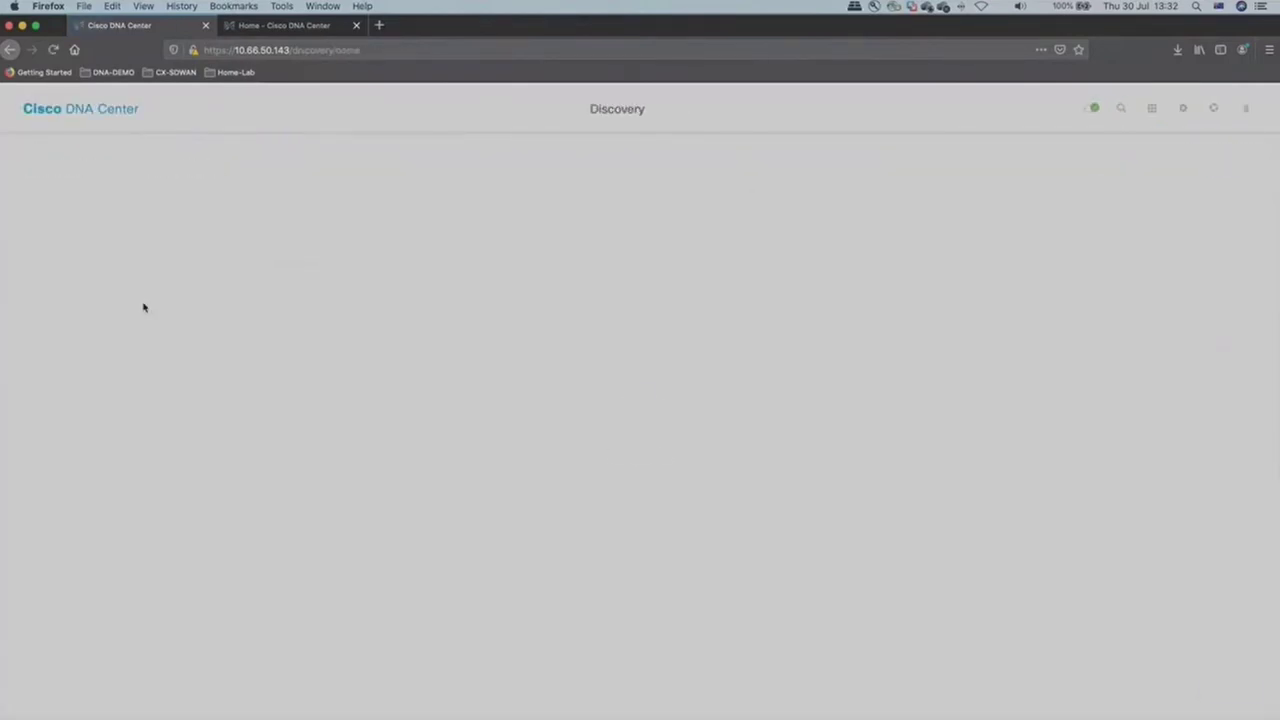
type("Demo-")
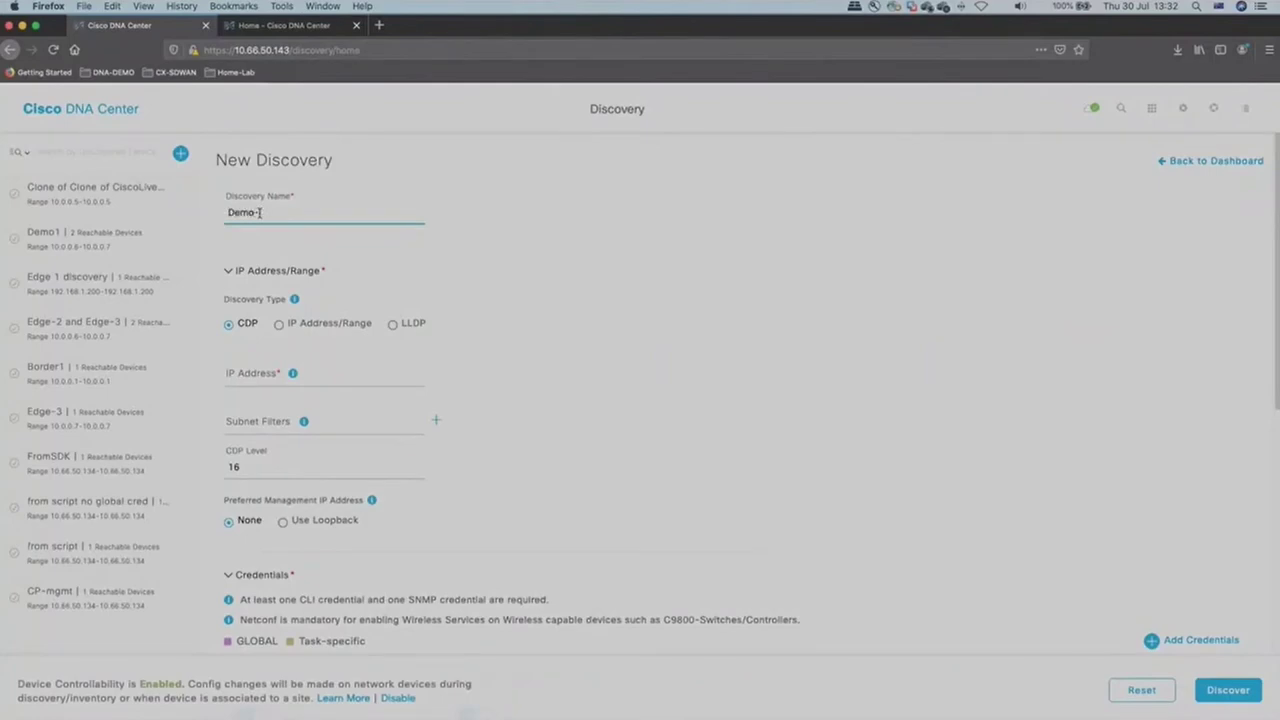
type("01")
left_click(436, 296)
left_click(282, 326)
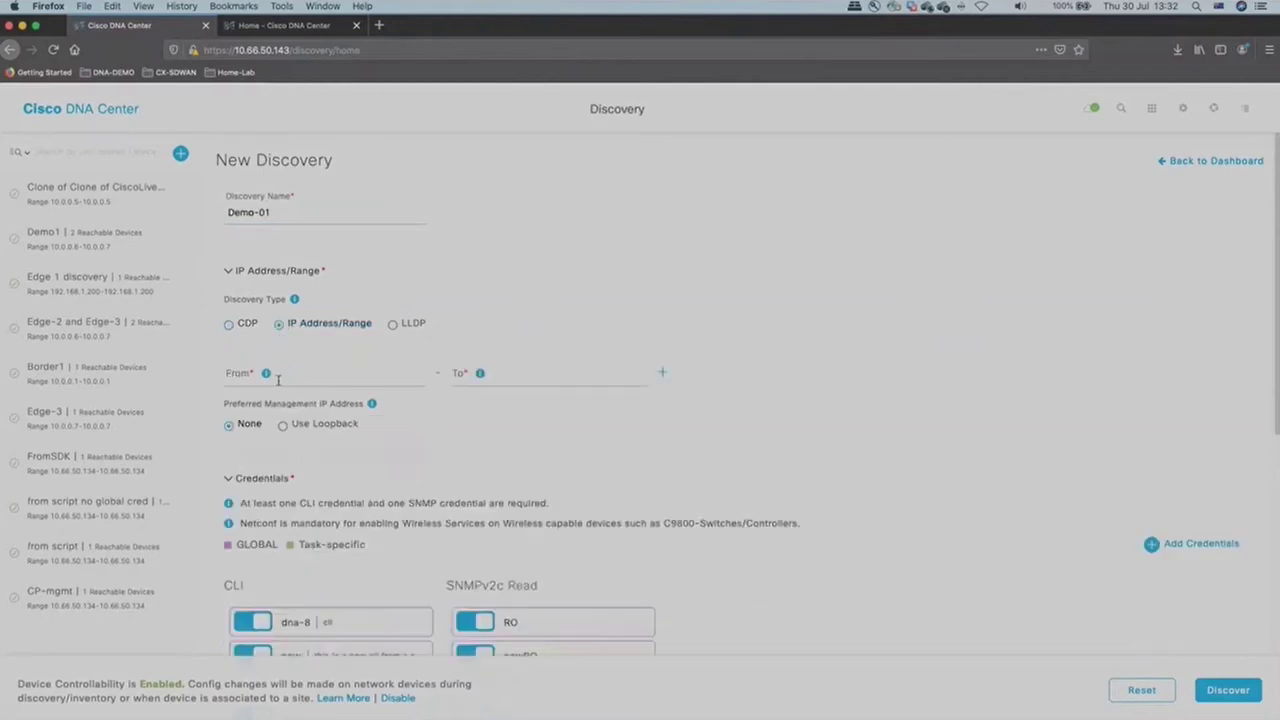
left_click(291, 374)
type("10.")
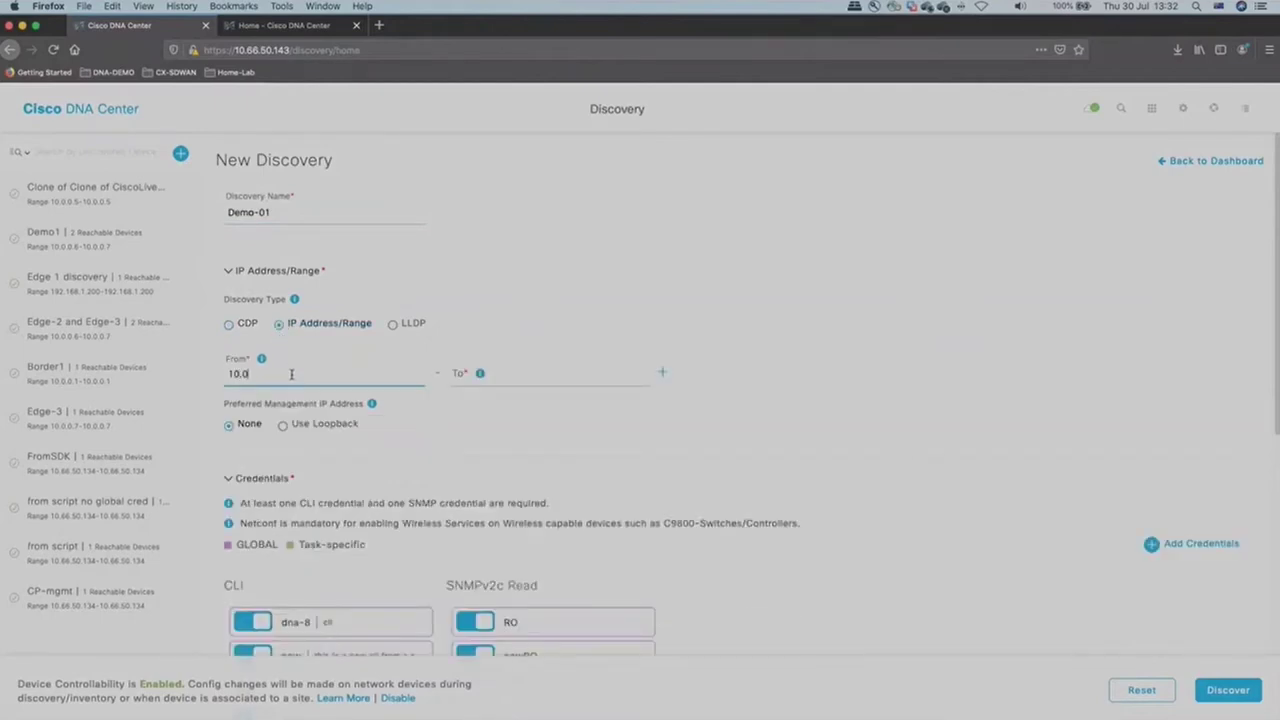
type("0.0.5")
key("Tab")
type("10.0")
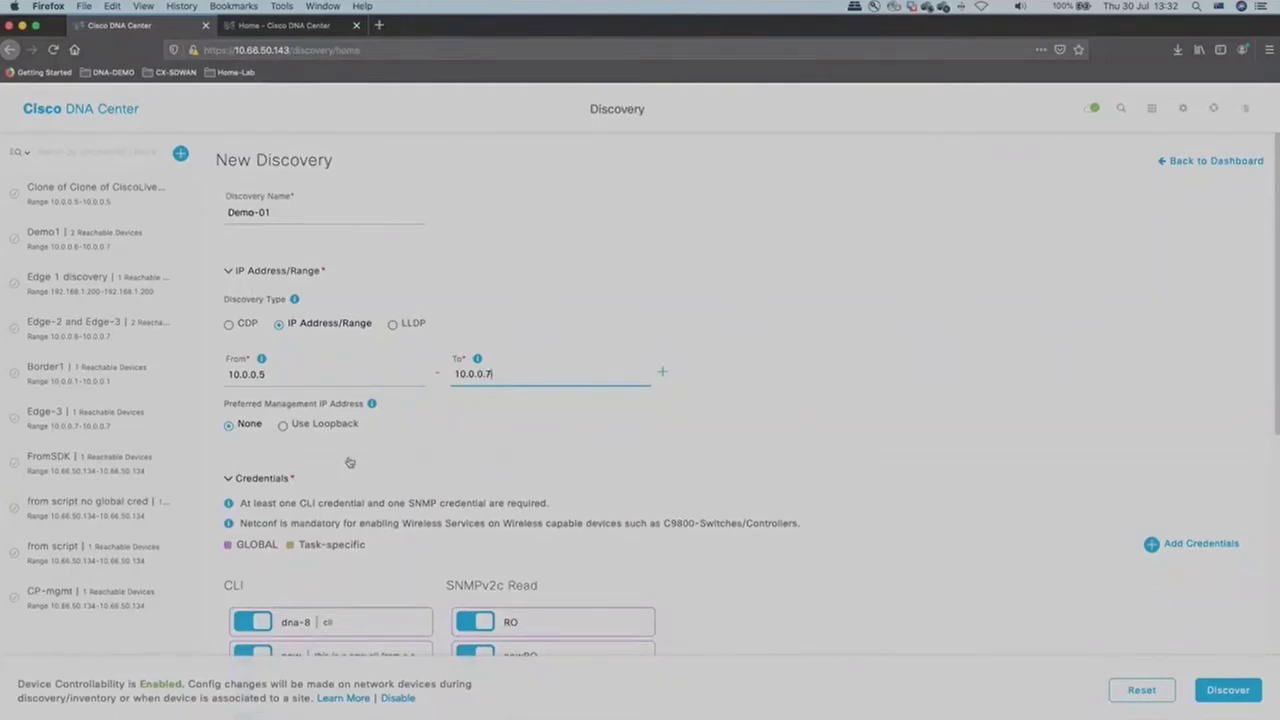
Step: Add a second range row: 10.0.0.5 to 10.0.0.5, and 10.0.0.6 to 10.0.0.7
left_click(662, 372)
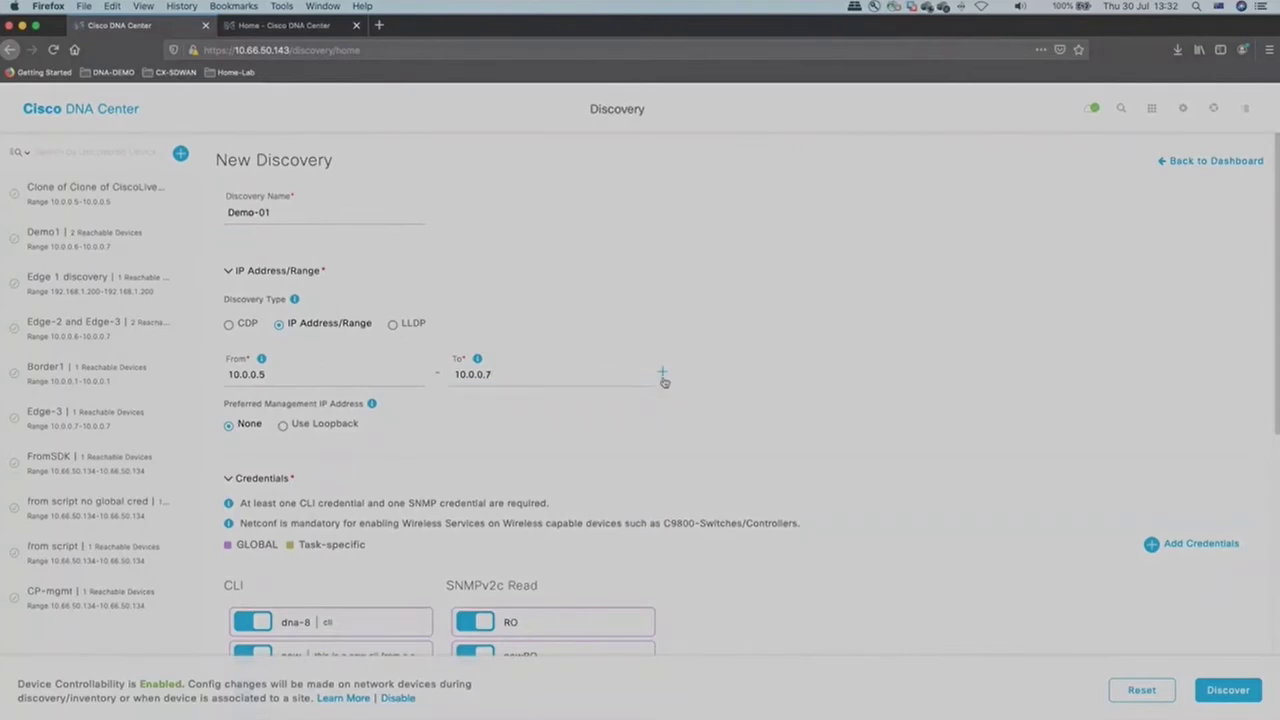
left_click(346, 378)
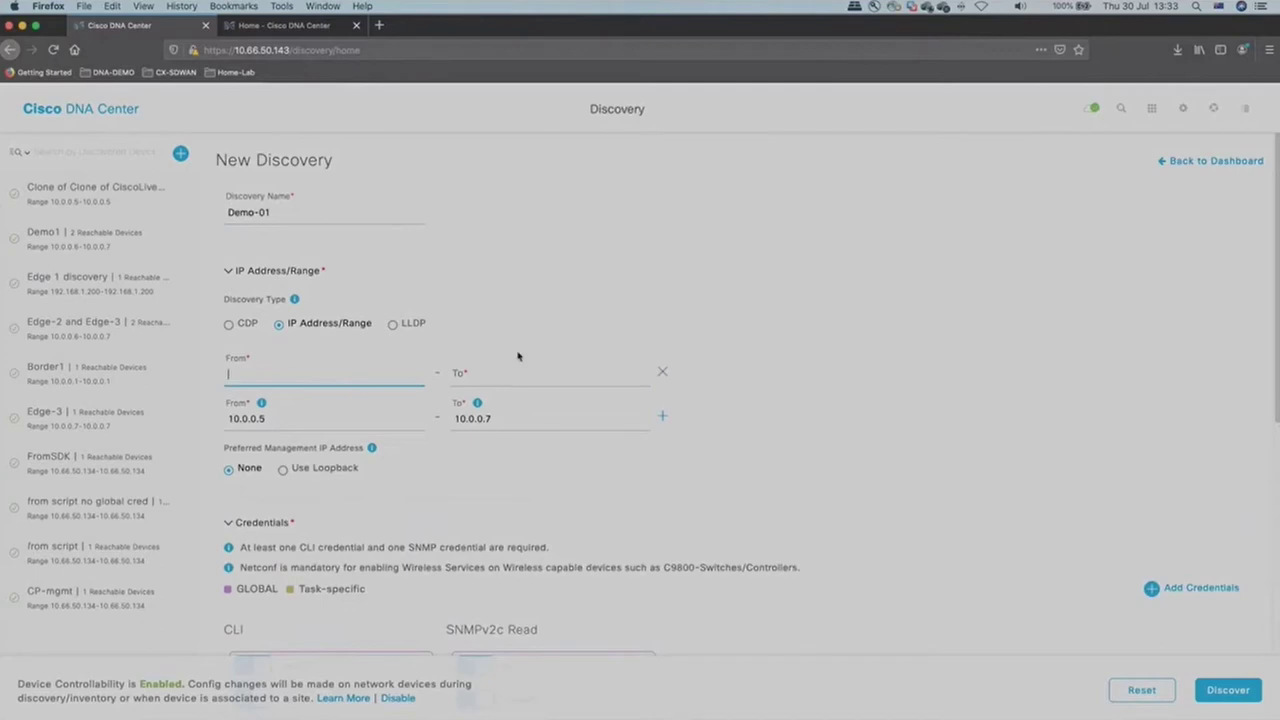
left_click(311, 416)
left_click(315, 380)
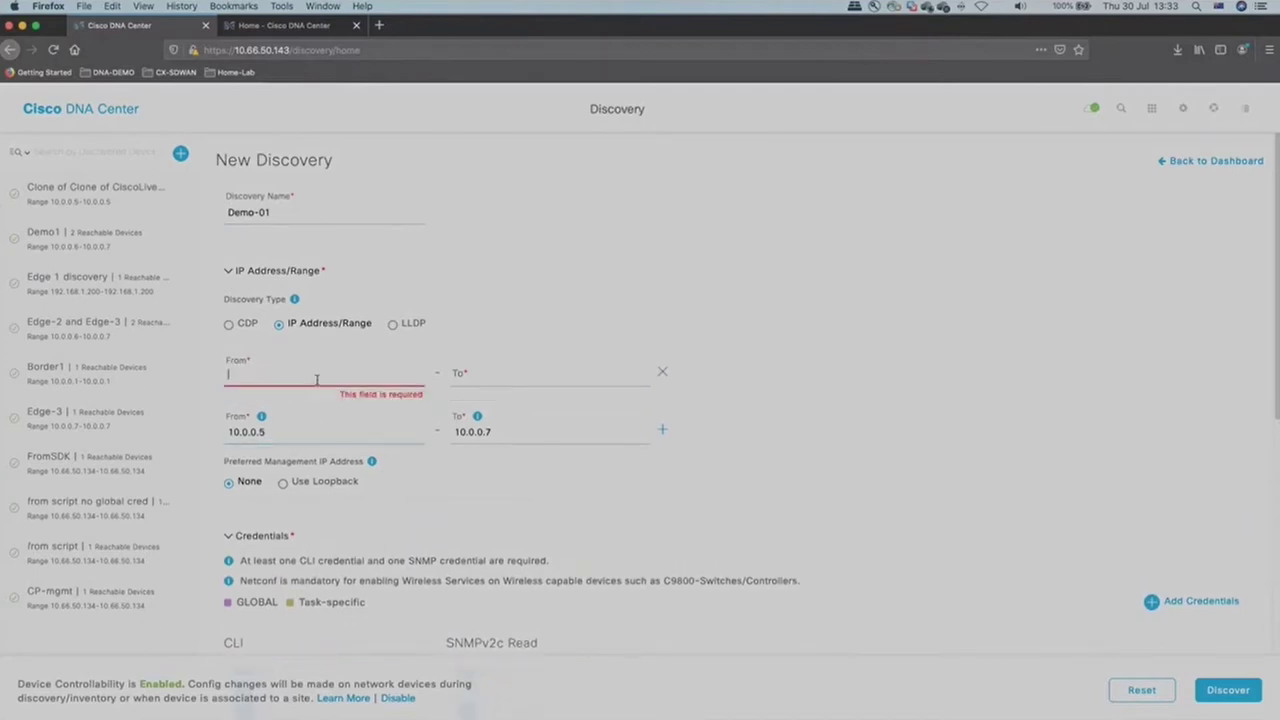
type("10.0.04")
type("4")
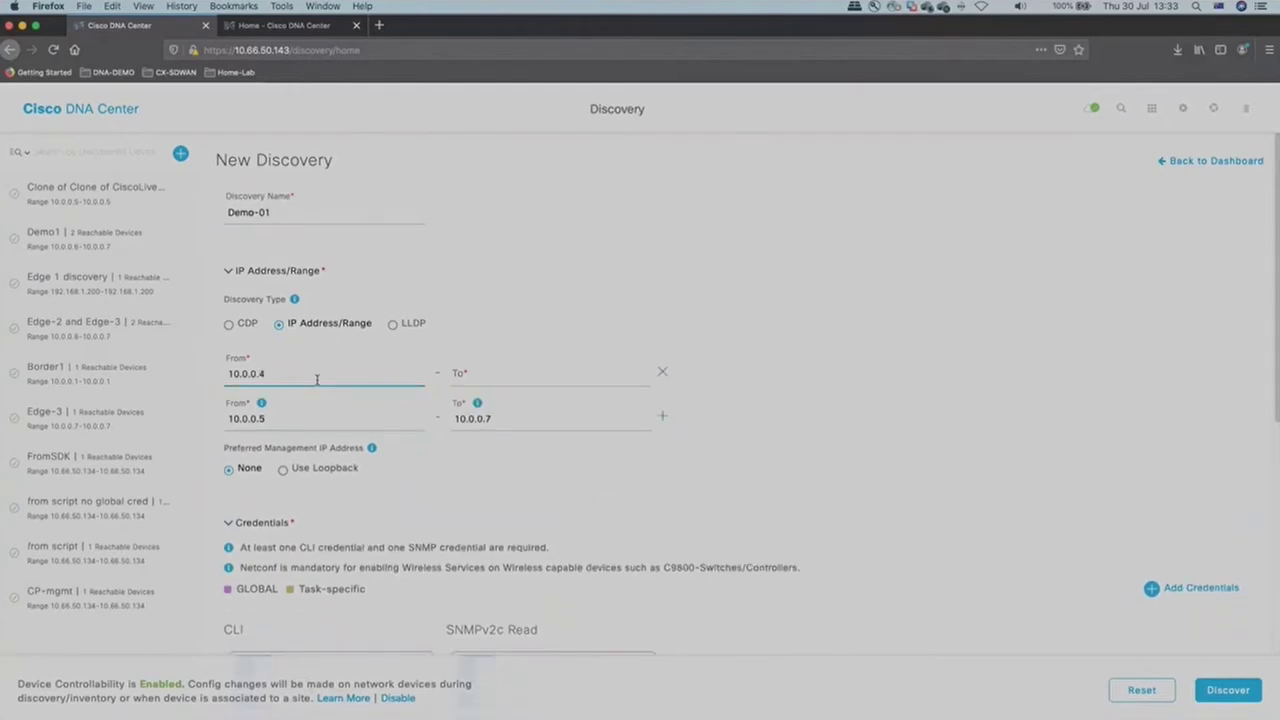
left_click(522, 374)
type("10.0.0.5")
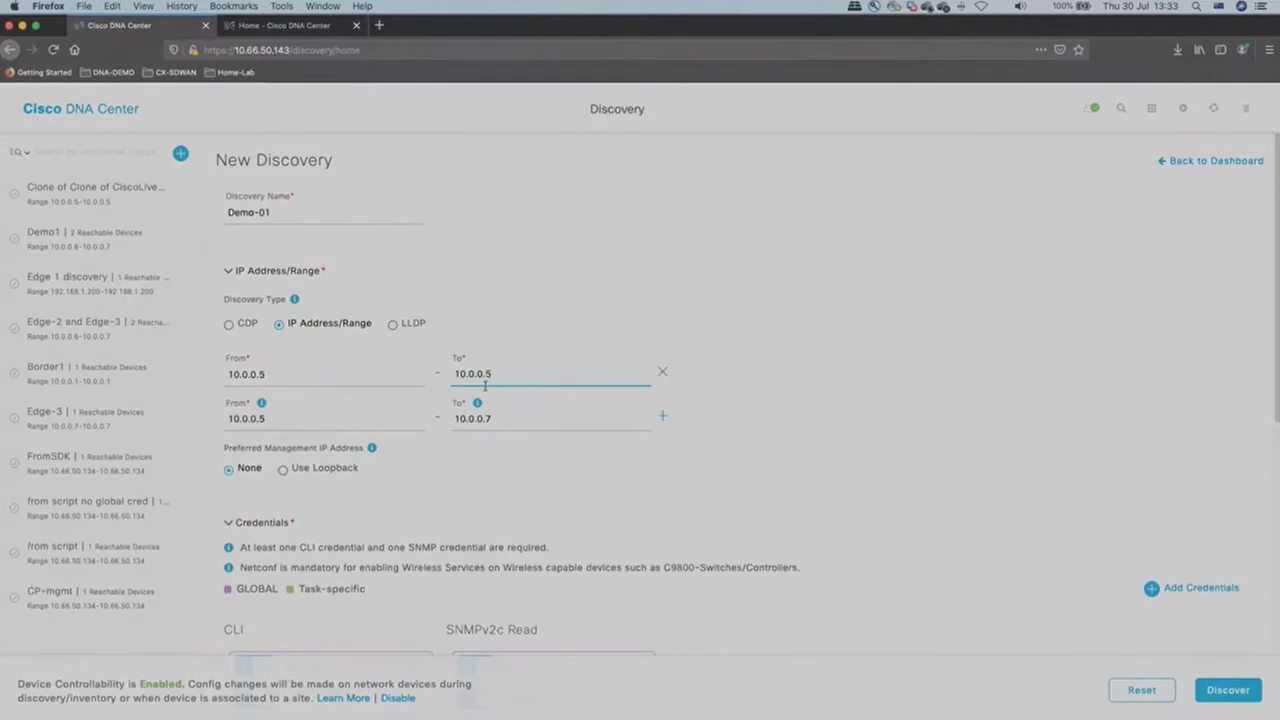
left_click(356, 417)
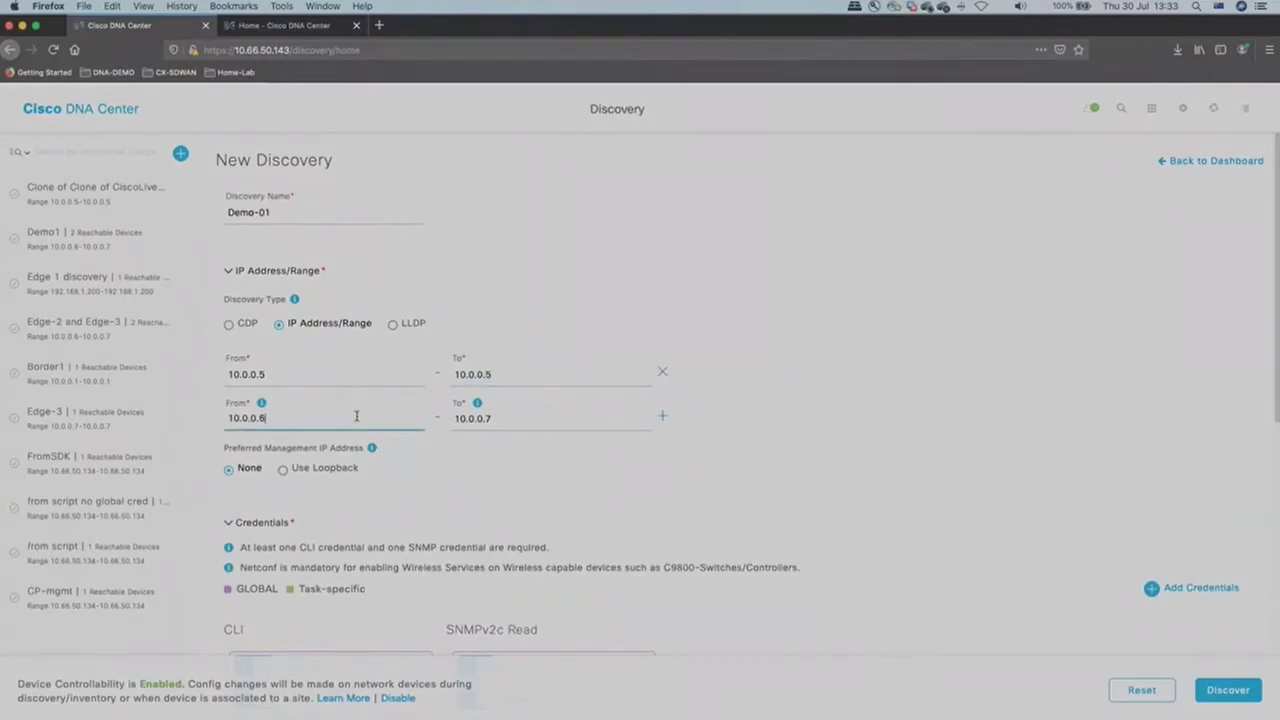
left_click(455, 471)
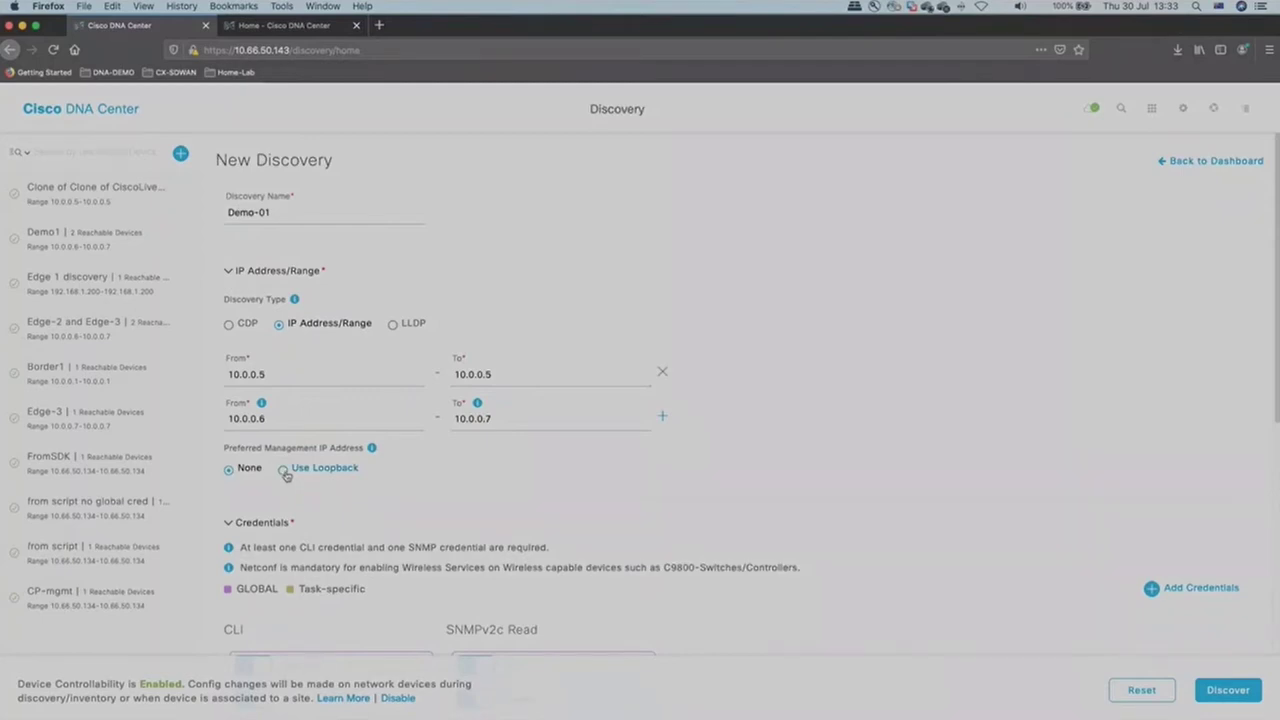
left_click(284, 470)
scroll(468, 489, "down", 3)
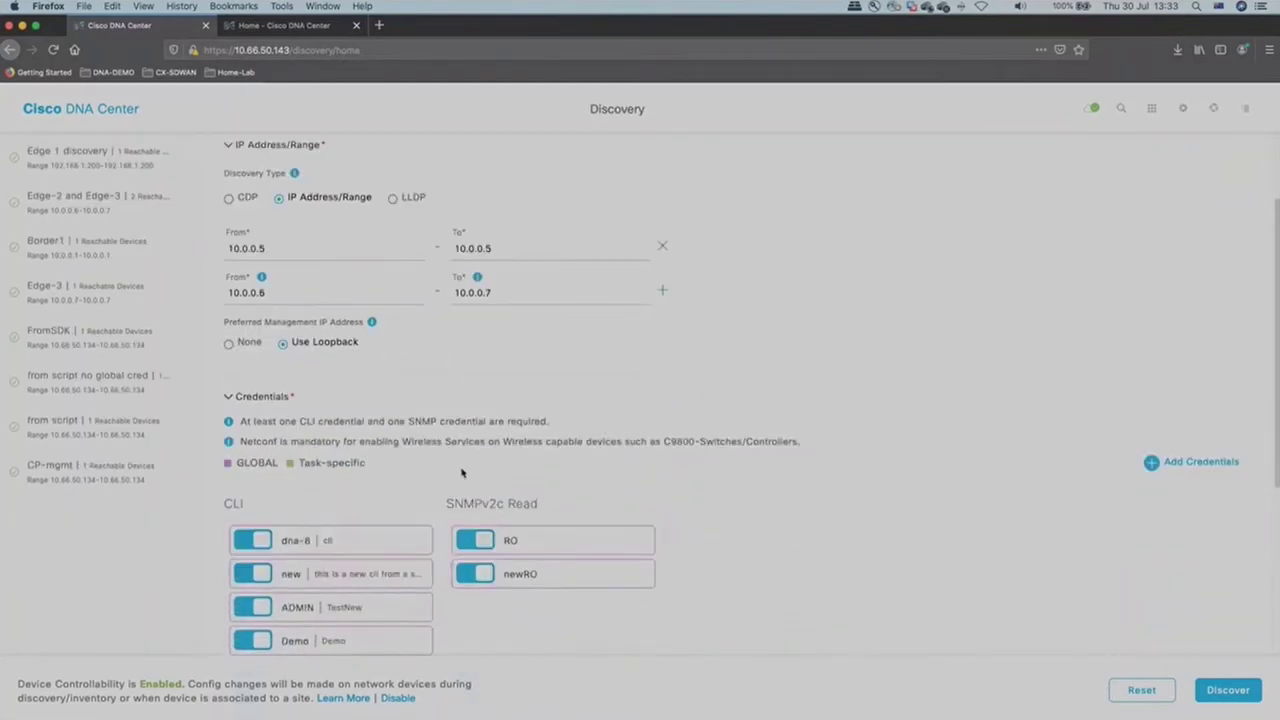
scroll(440, 468, "up", 1)
scroll(439, 467, "down", 1)
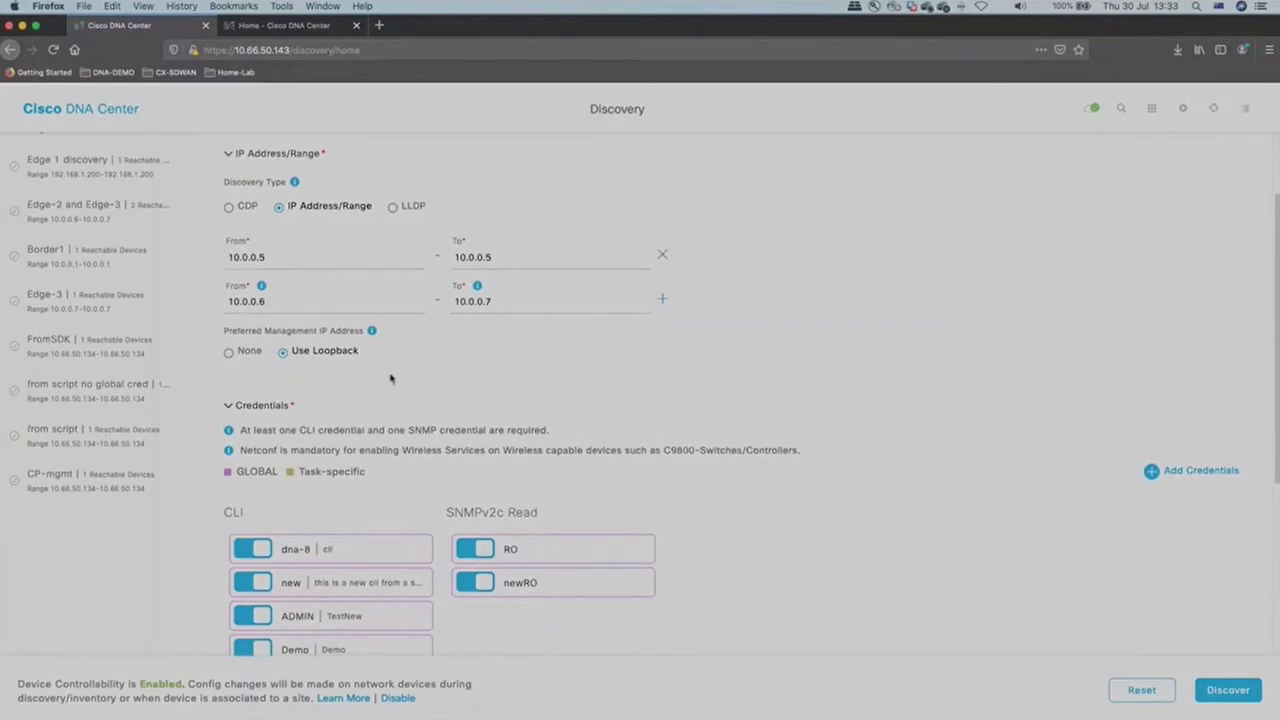
scroll(390, 378, "down", 2)
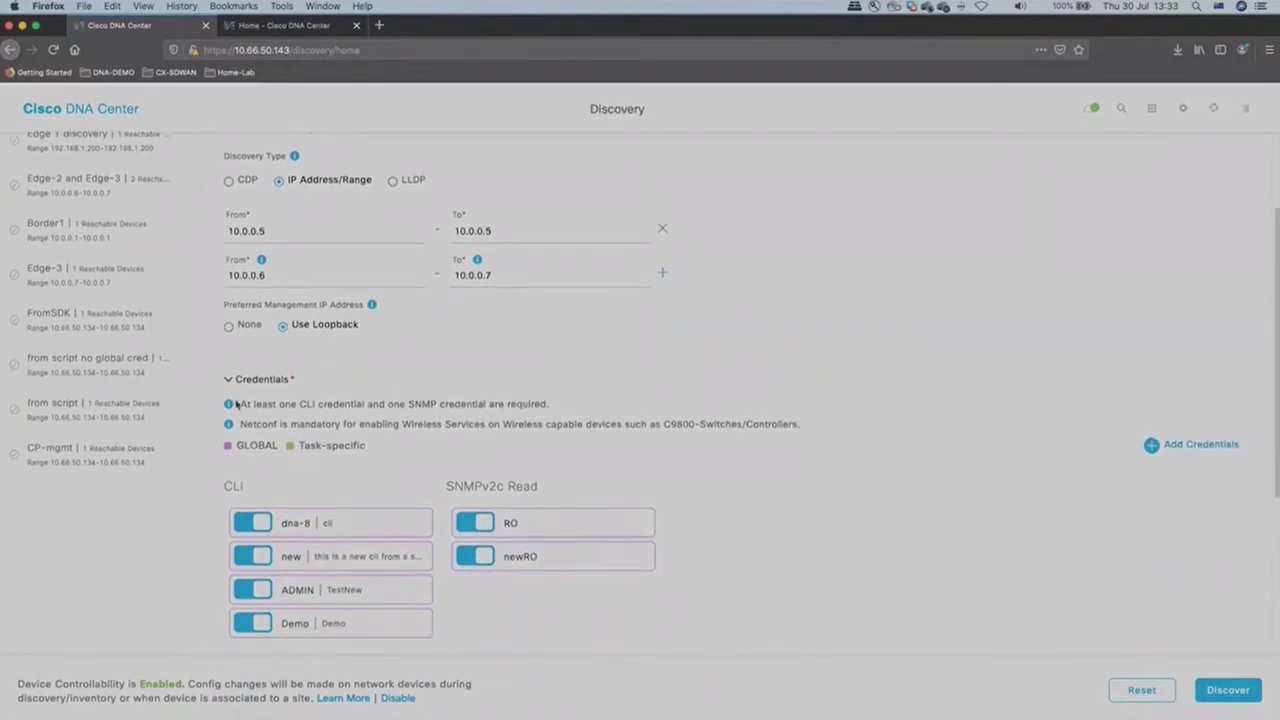
scroll(366, 385, "down", 3)
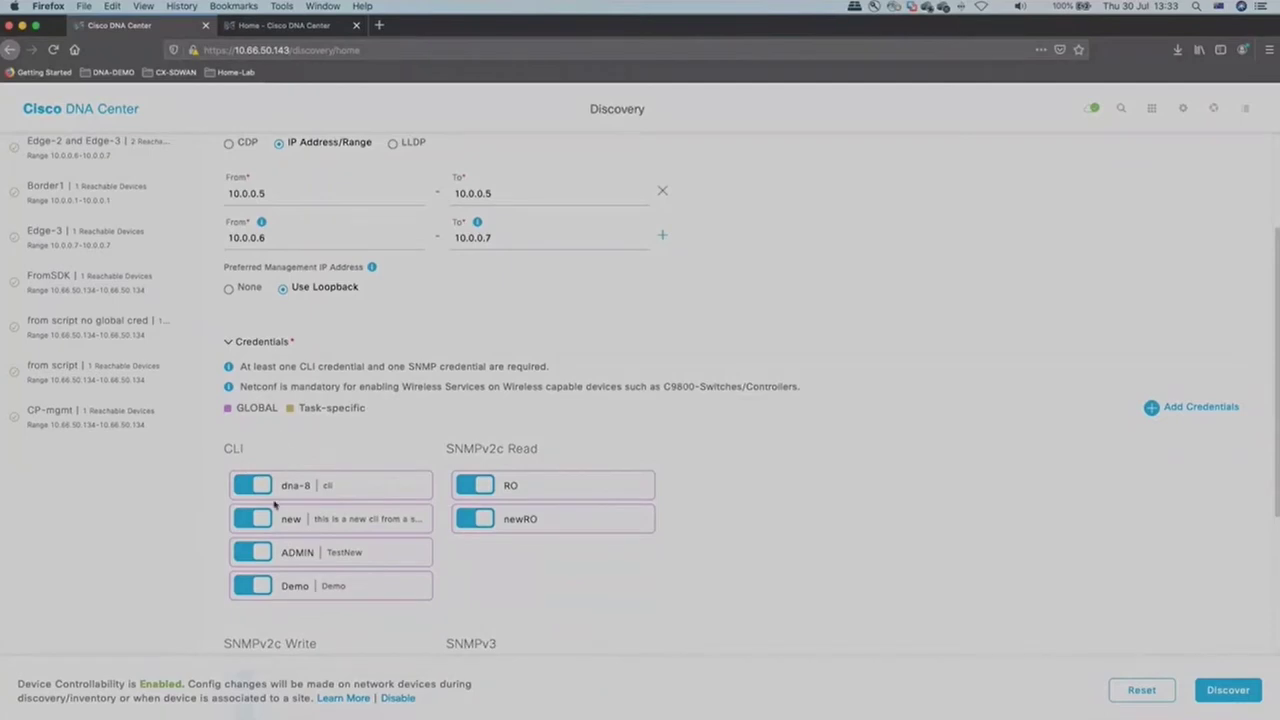
left_click(241, 591)
left_click(259, 588)
left_click(243, 588)
left_click(243, 556)
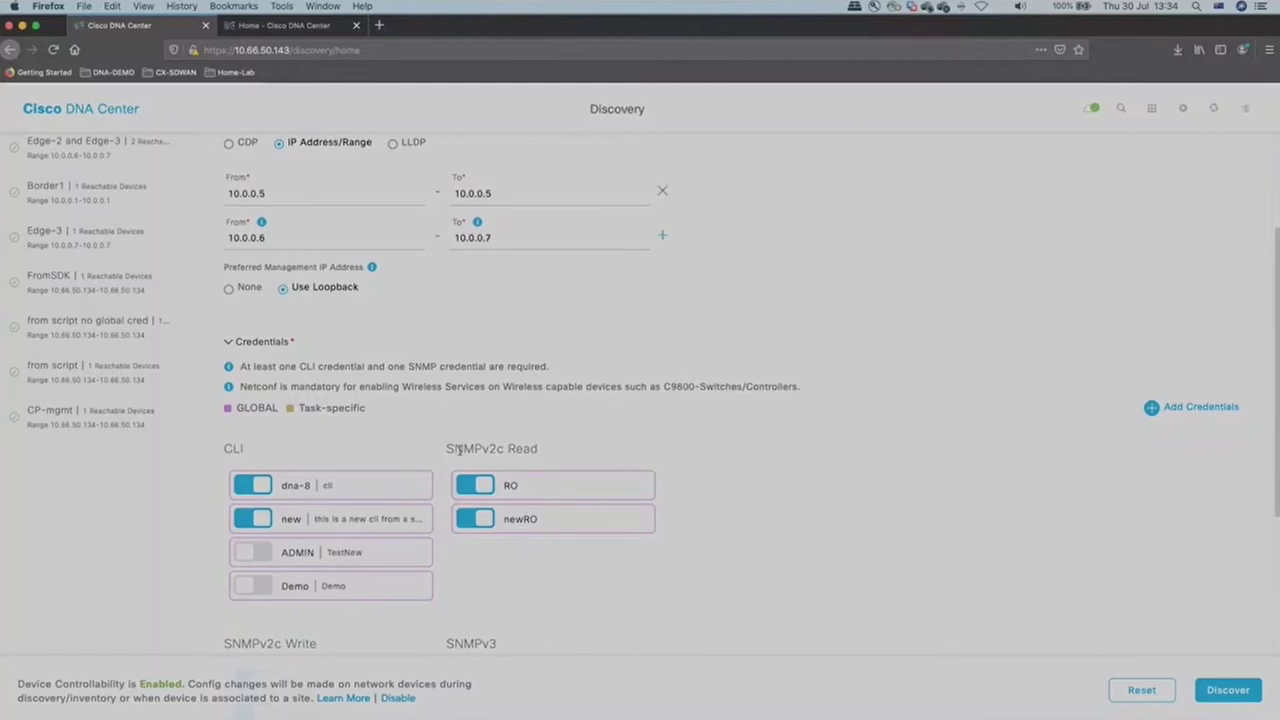
left_click(262, 553)
left_click(264, 588)
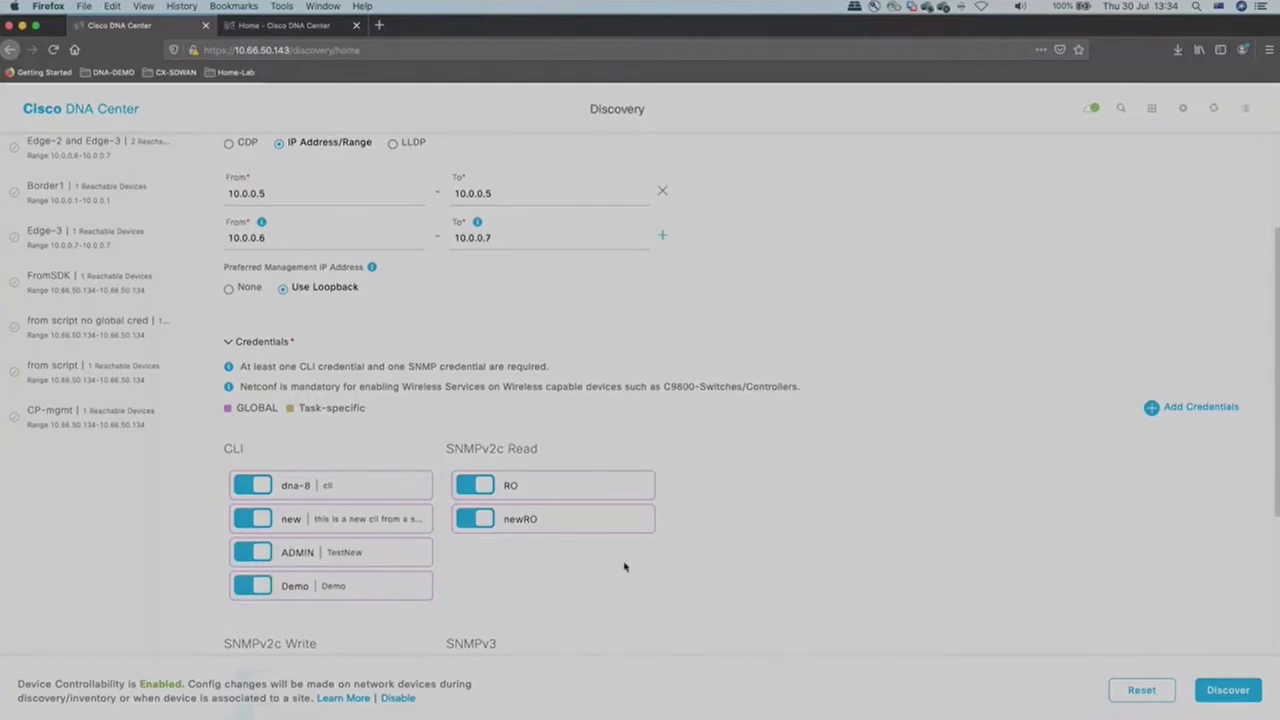
scroll(634, 569, "down", 1)
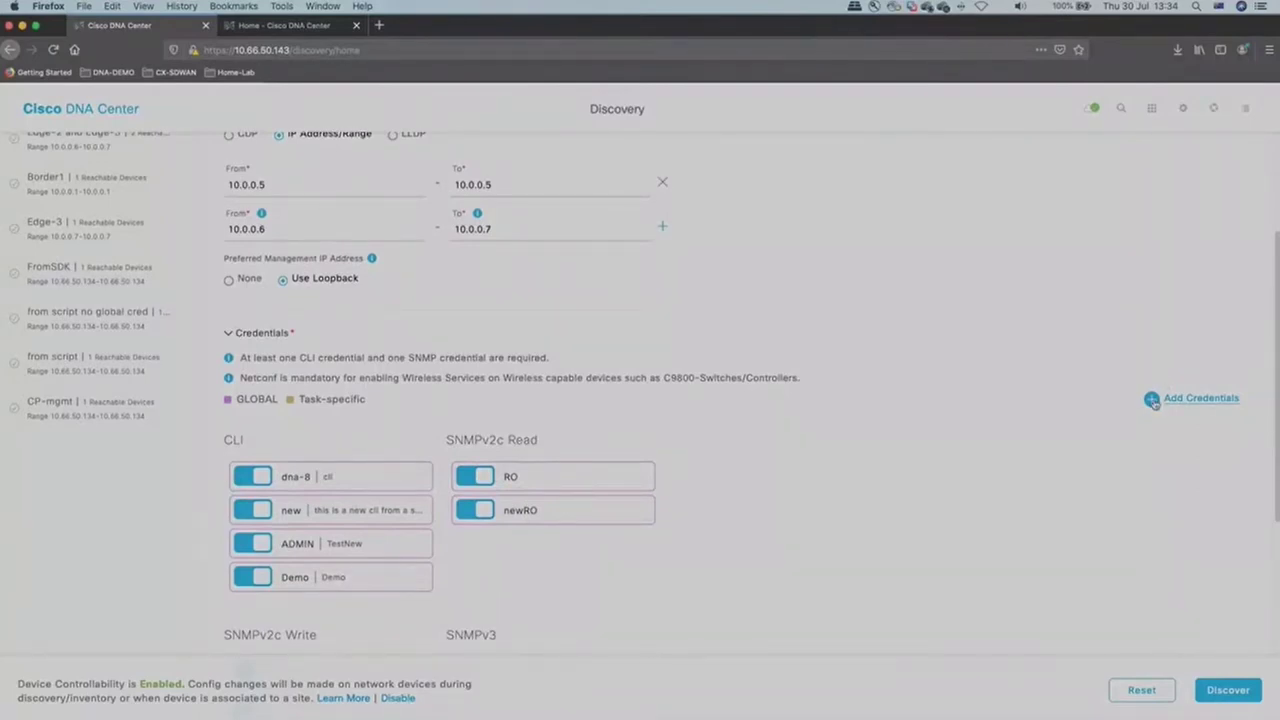
scroll(994, 415, "up", 5)
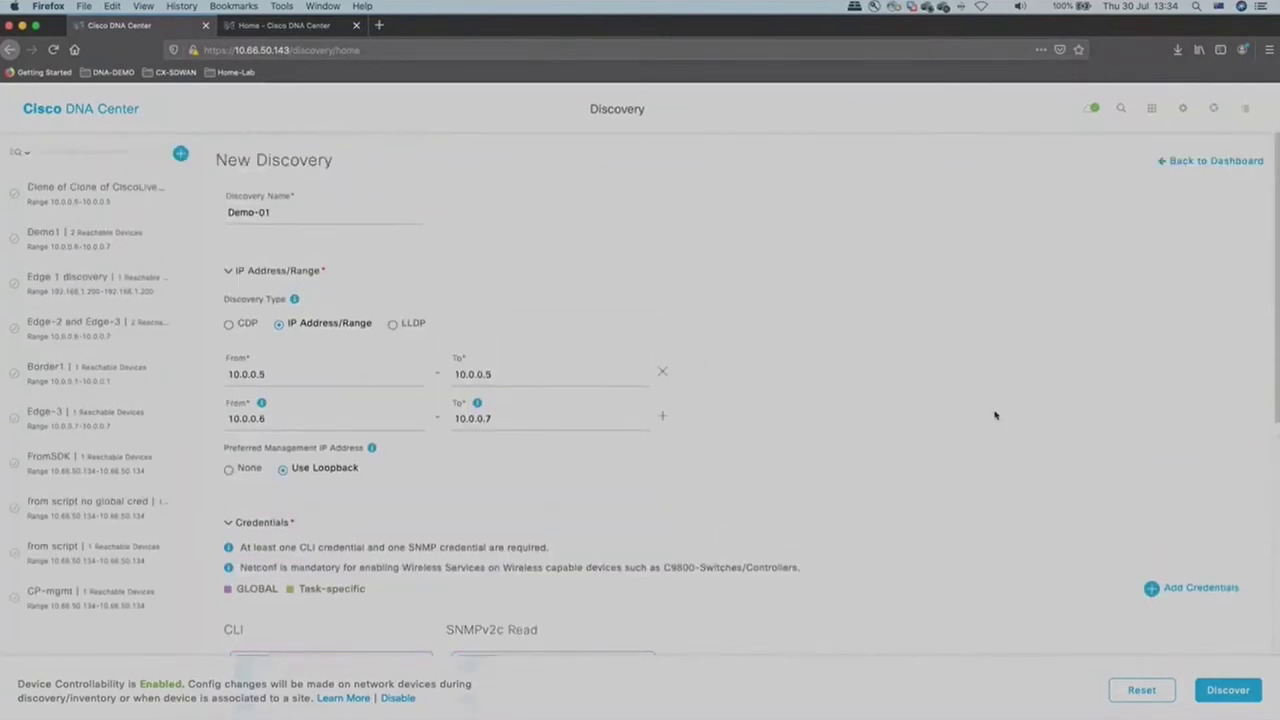
scroll(997, 417, "down", 2)
scroll(1120, 482, "down", 2)
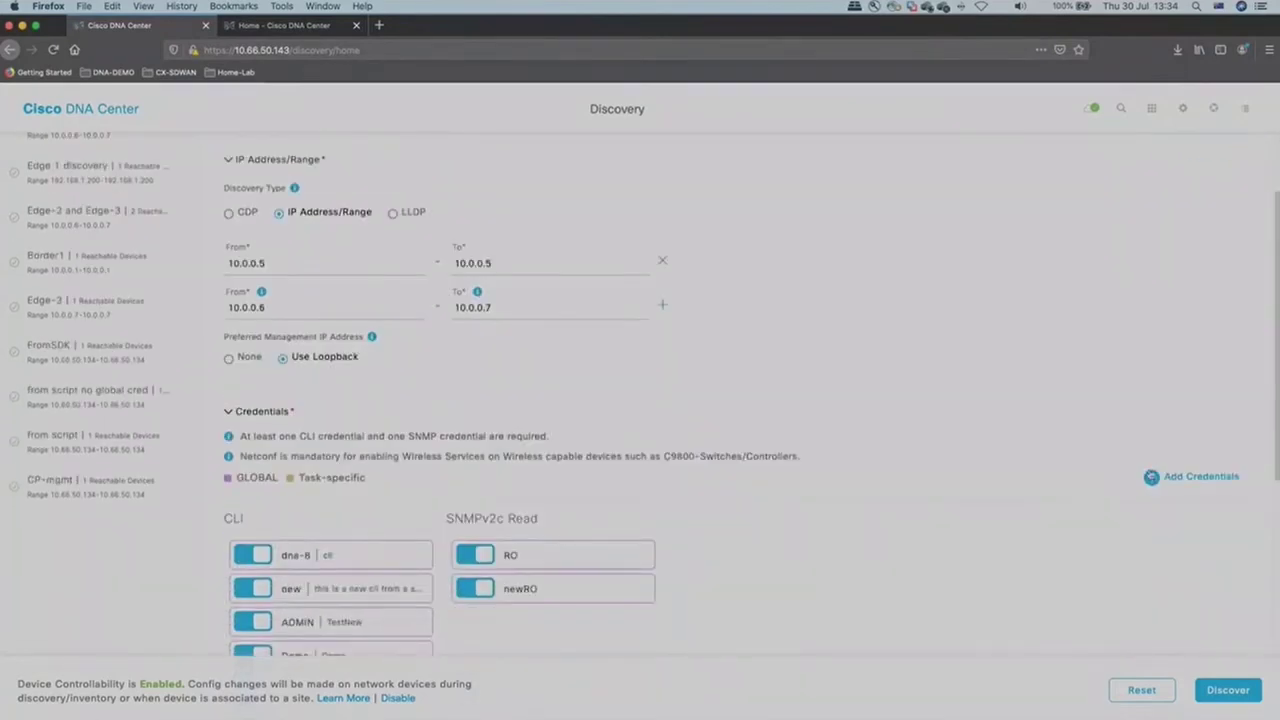
Step: Add a new CLI credential named 'Discovery Credential'
left_click(1153, 479)
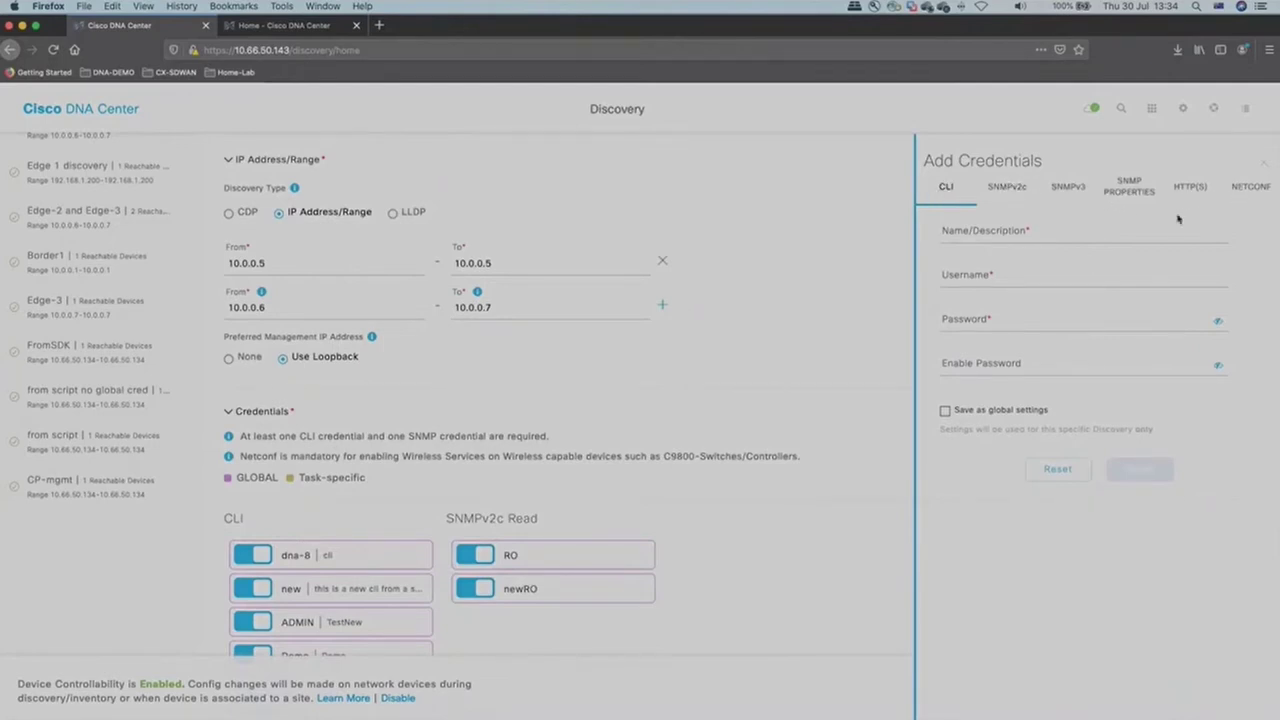
left_click(988, 233)
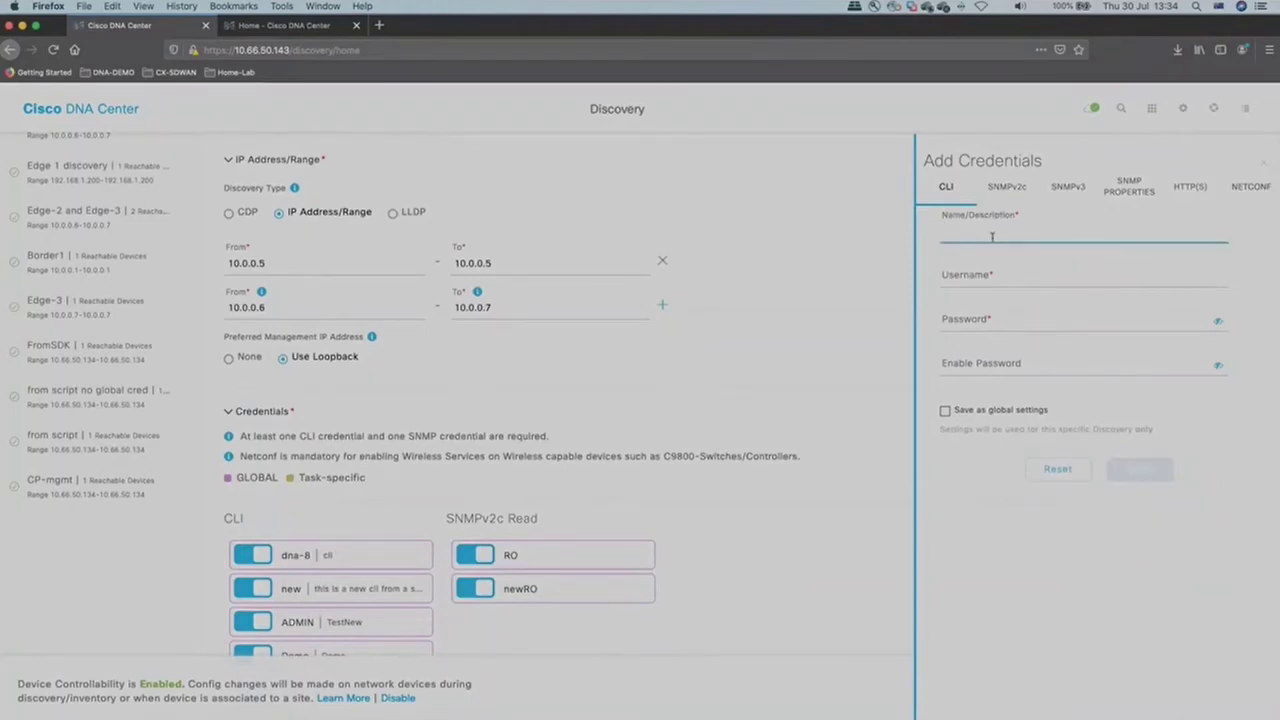
type("Disco")
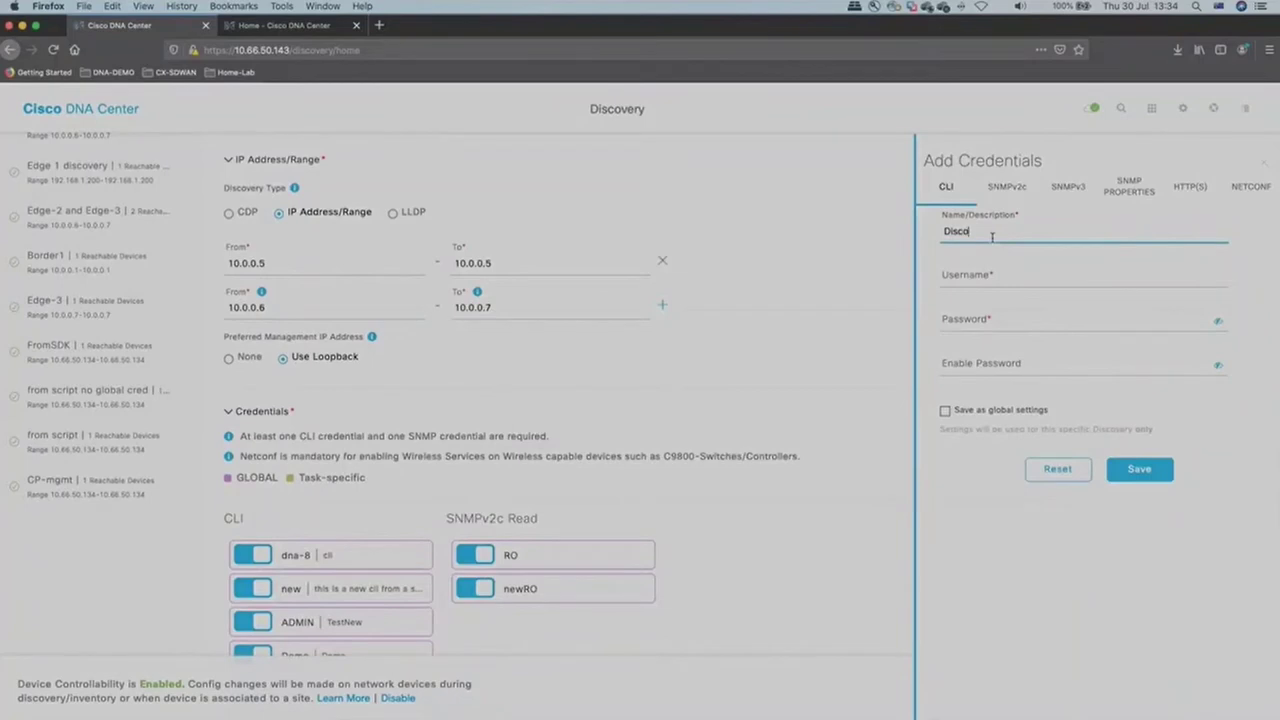
type("vrry Credentials")
key("BackSpace")
Step: Enter the username, password and enable password, then save it for this discovery only
left_click(1068, 275)
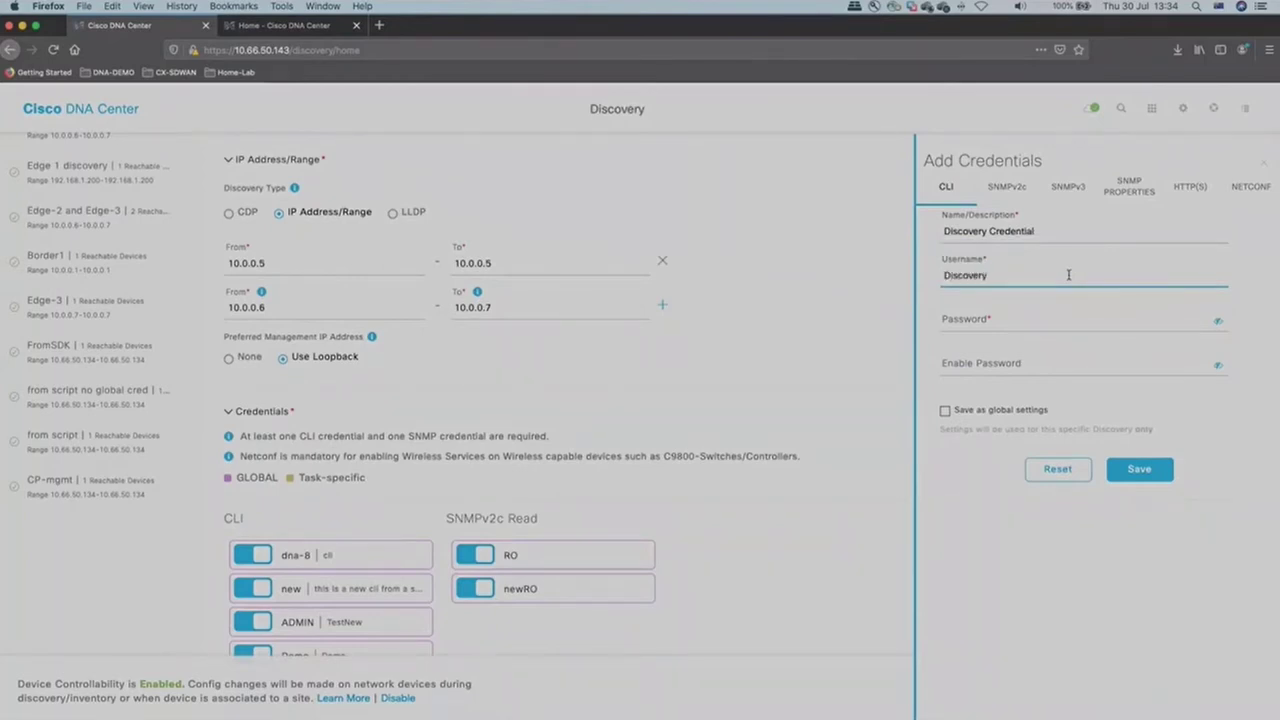
key("Tab")
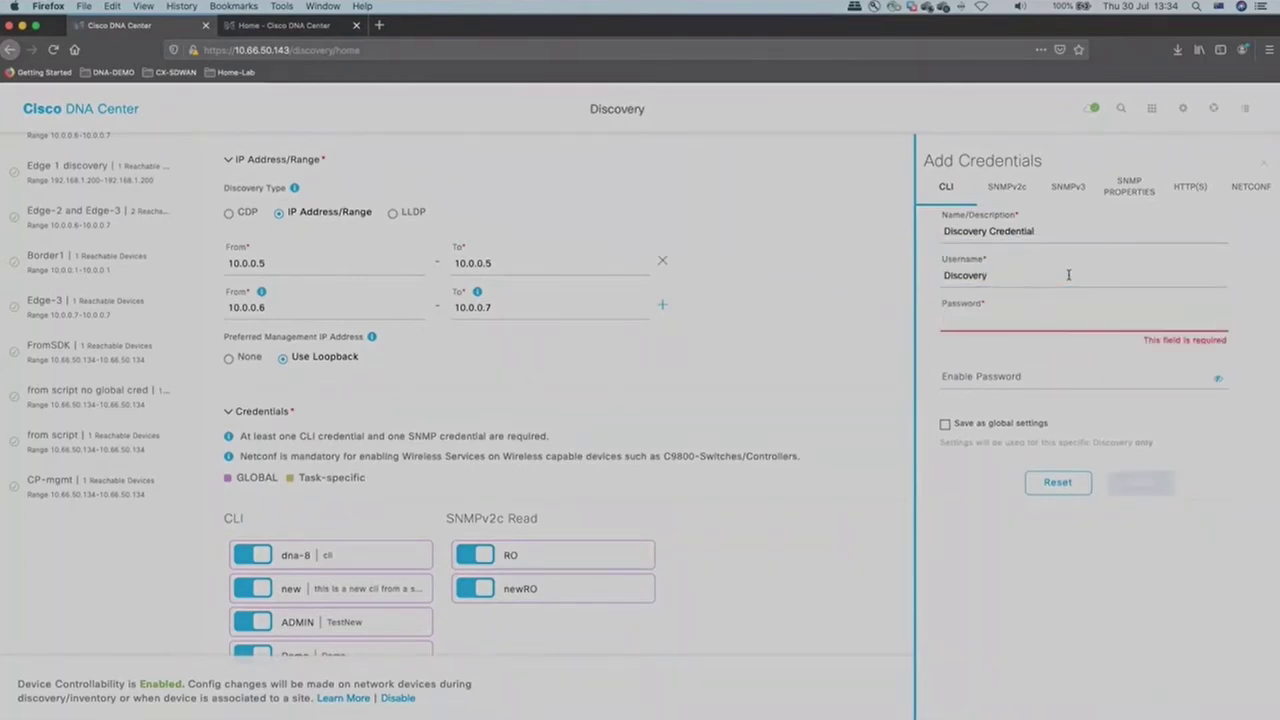
key("Tab")
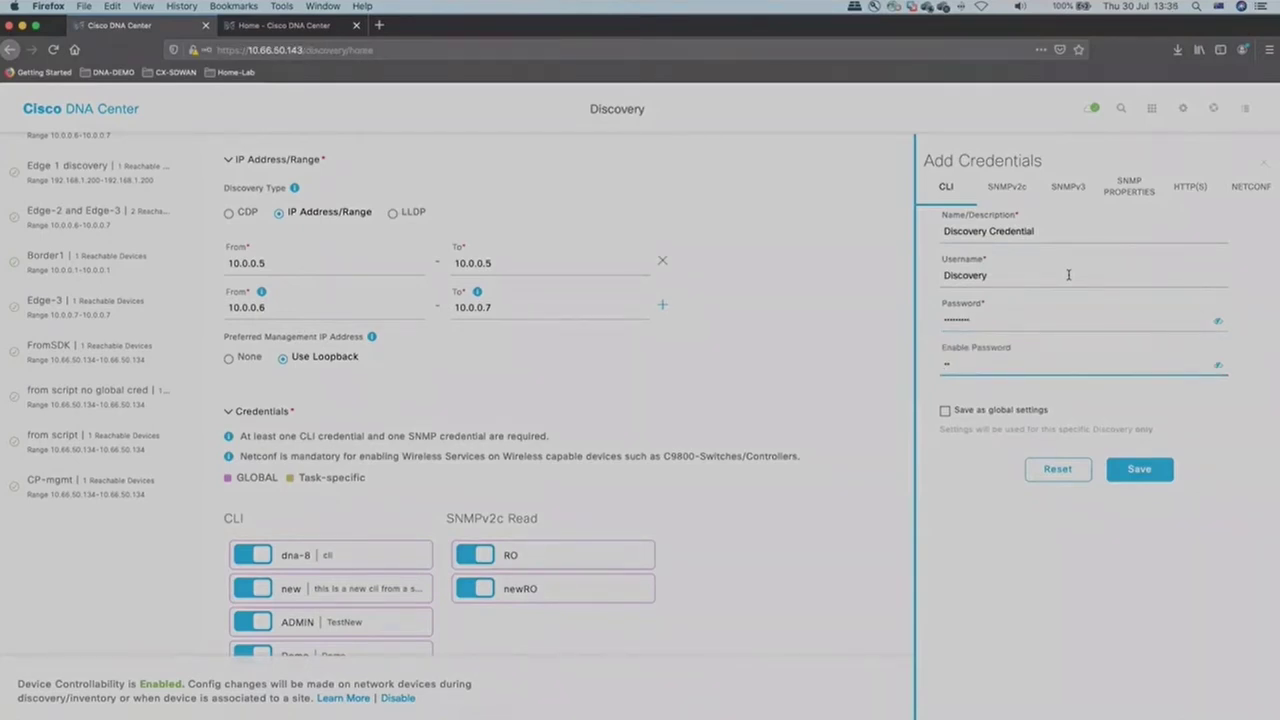
left_click(945, 411)
left_click(944, 415)
left_click(1139, 469)
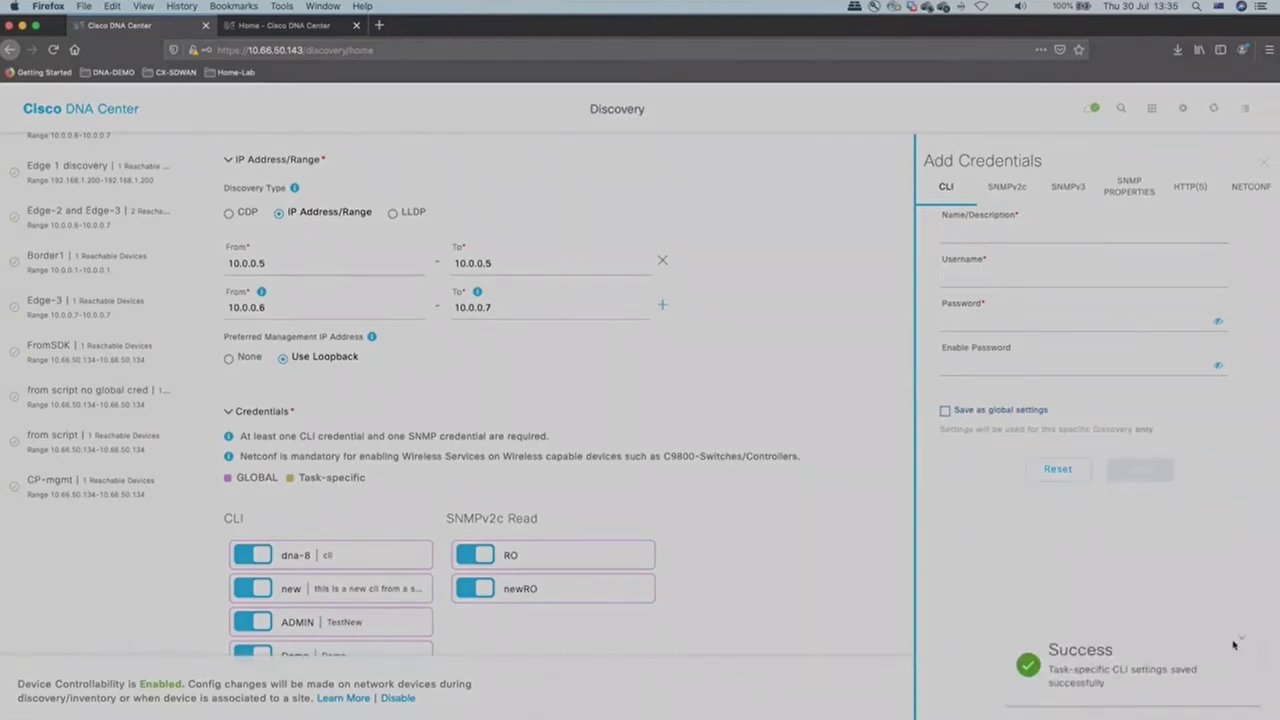
Step: Dismiss the Success toast and close Add Credentials, leaving Discovery Credential enabled in the CLI list
left_click(1241, 639)
scroll(789, 555, "down", 2)
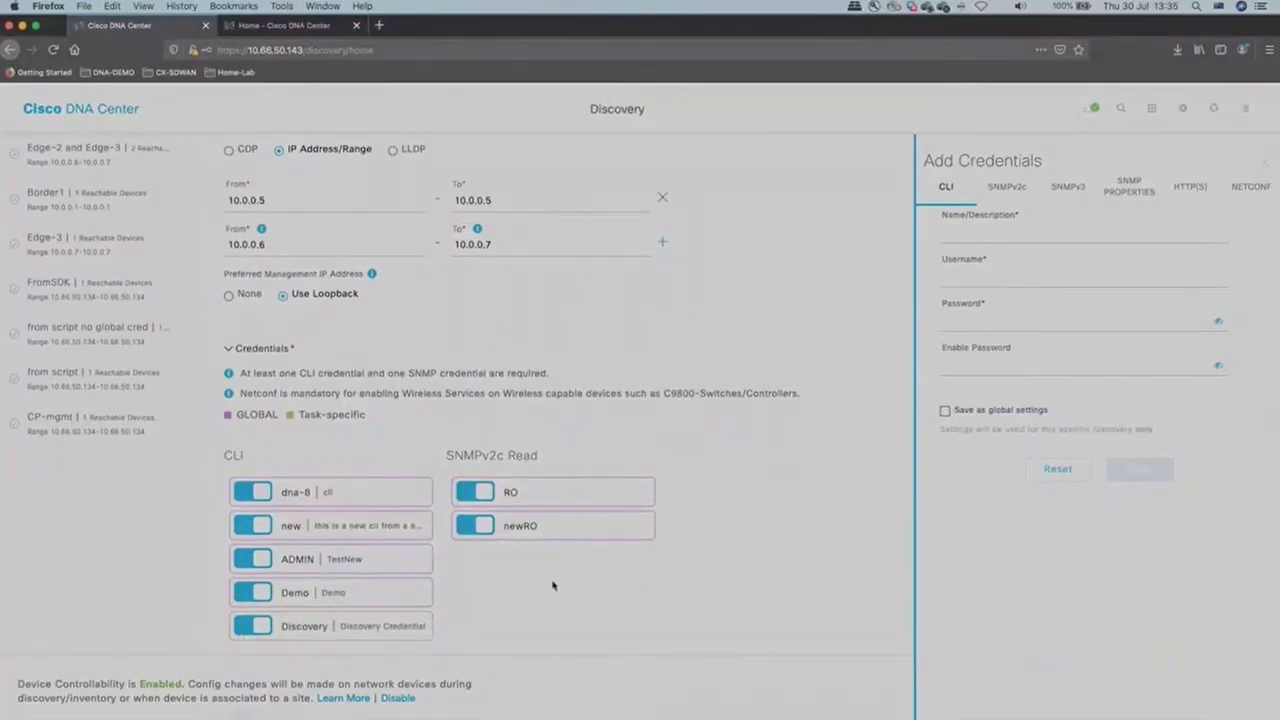
scroll(553, 585, "down", 3)
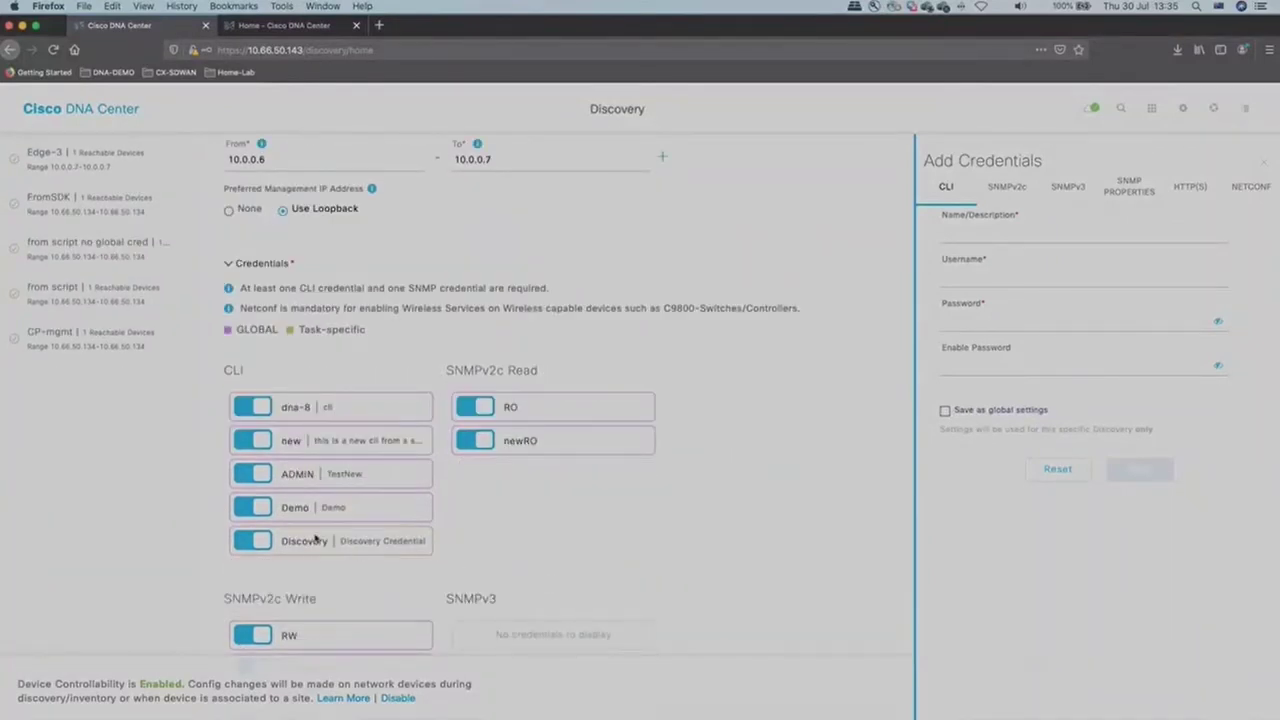
scroll(476, 530, "down", 4)
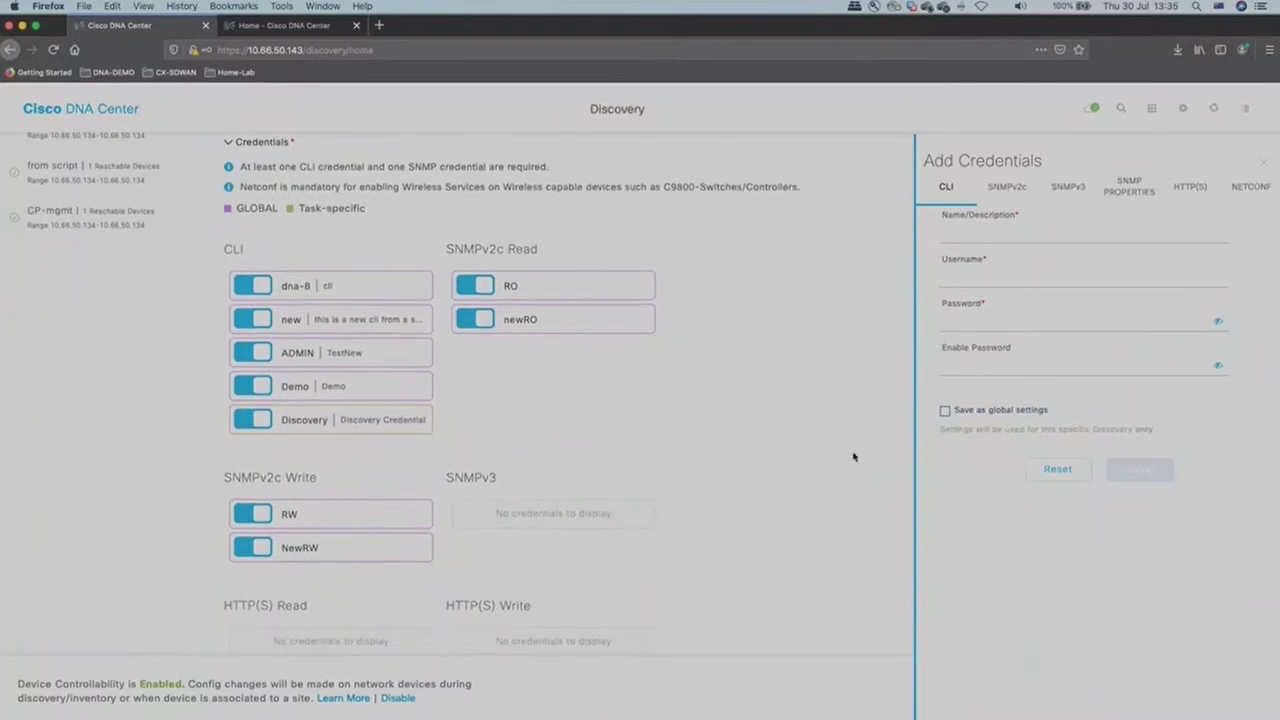
left_click(1264, 163)
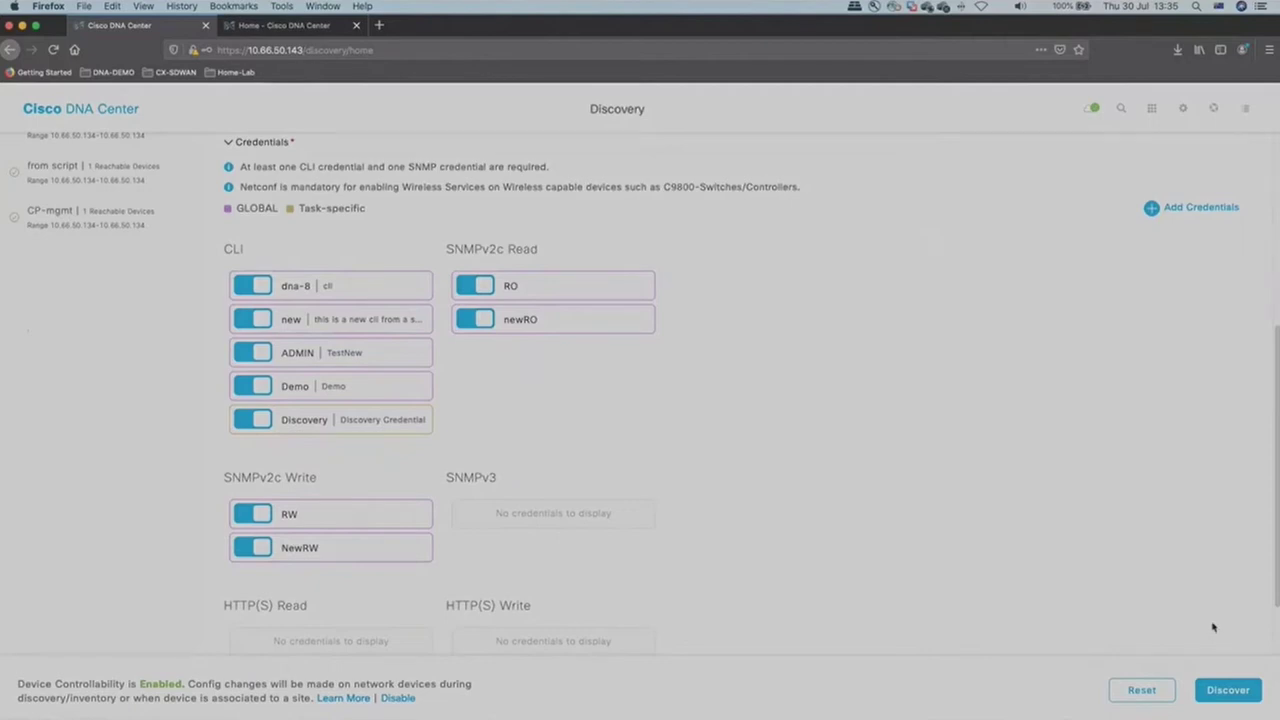
scroll(847, 617, "down", 1)
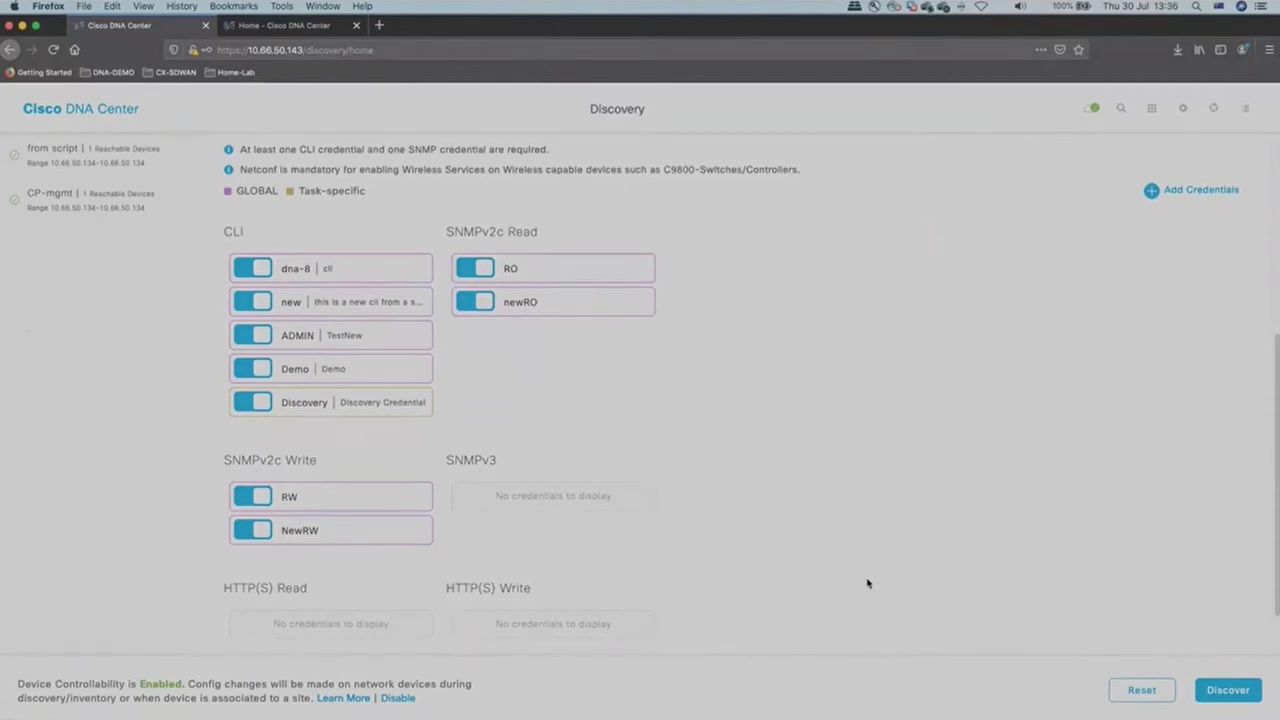
scroll(867, 583, "down", 5)
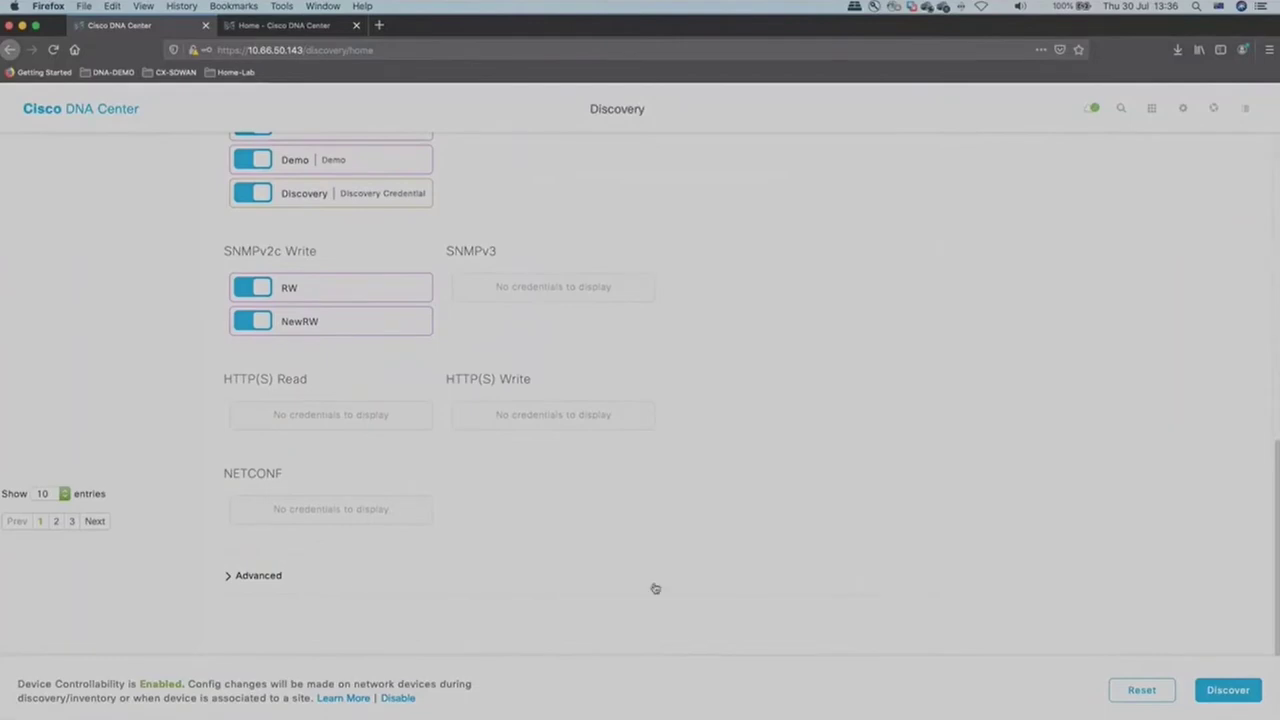
Step: Expand Advanced and decline the Telnet warning so SSH stays the only protocol
left_click(230, 575)
scroll(608, 549, "down", 1)
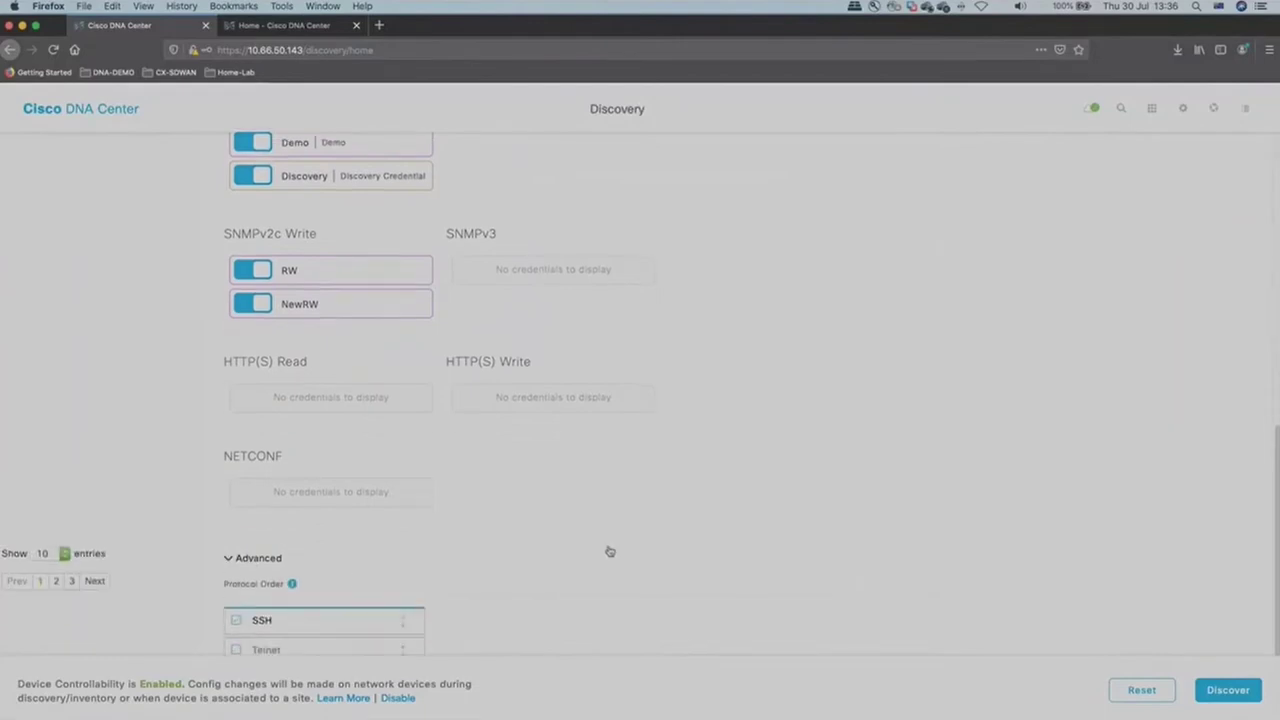
scroll(607, 551, "down", 2)
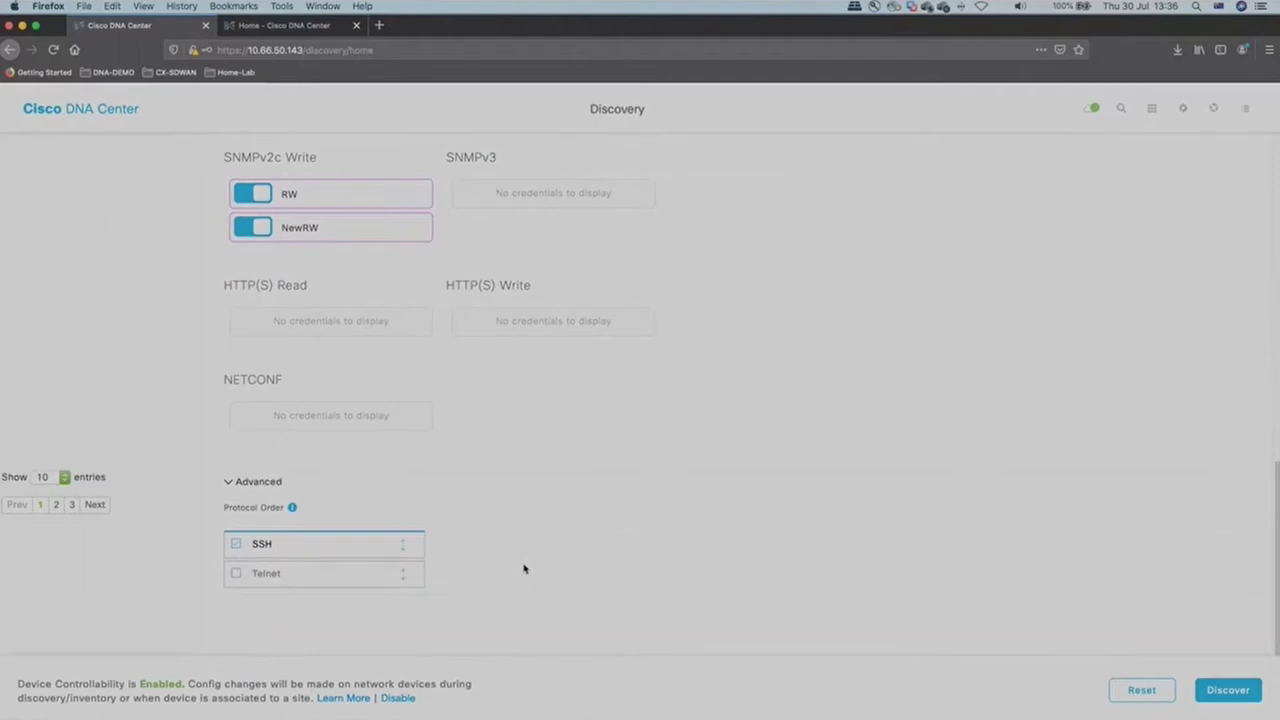
left_click(236, 574)
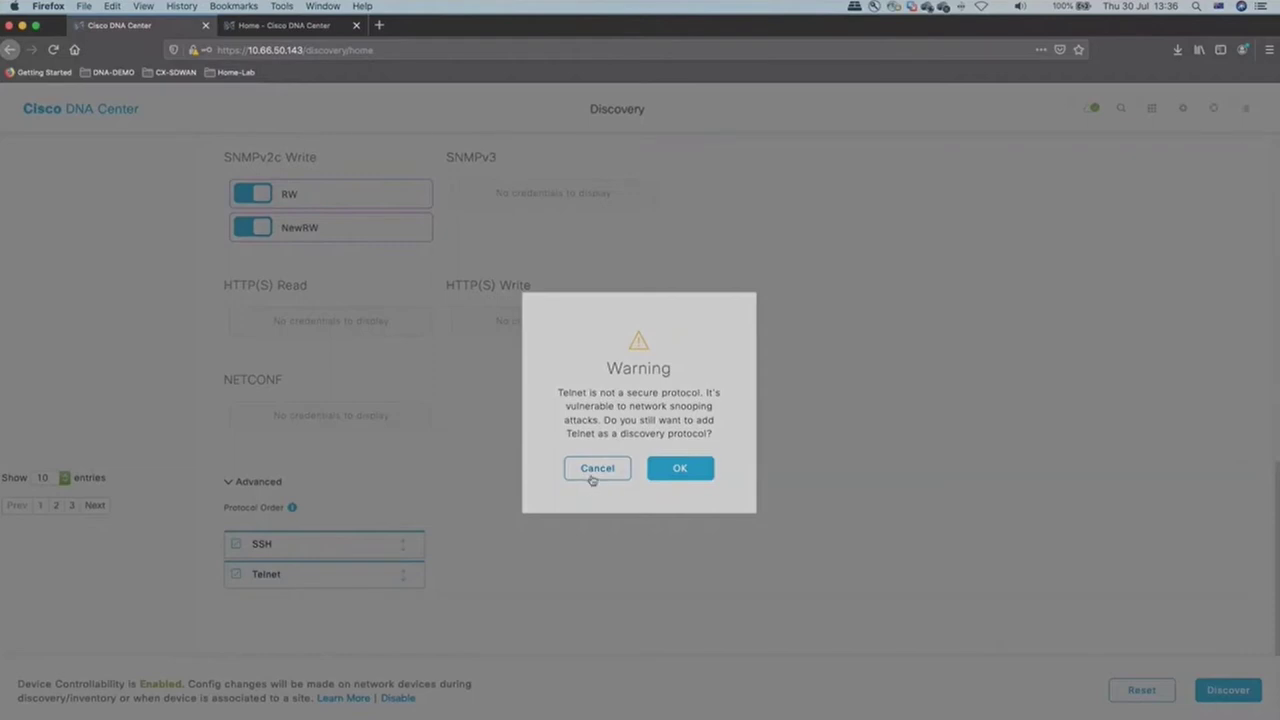
left_click(596, 469)
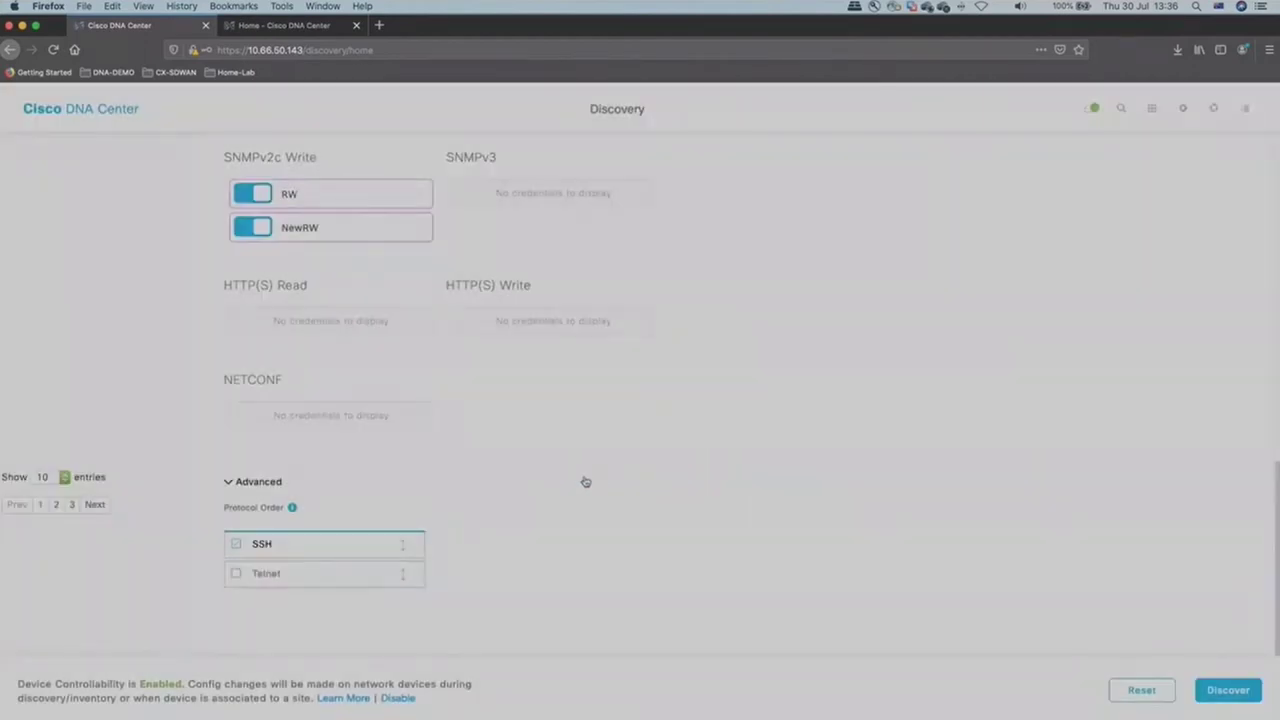
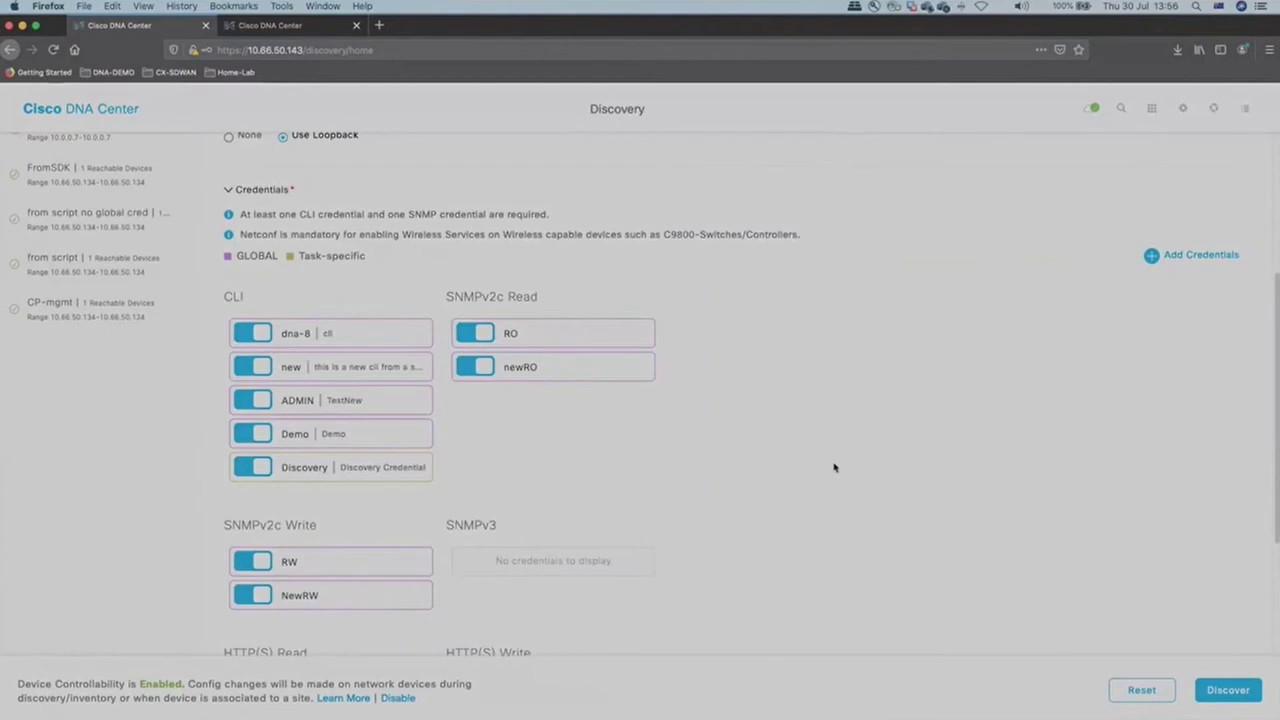
Step: Run the Demo-01 discovery of 10.0.0.5–10.0.0.7 immediately
scroll(851, 449, "down", 3)
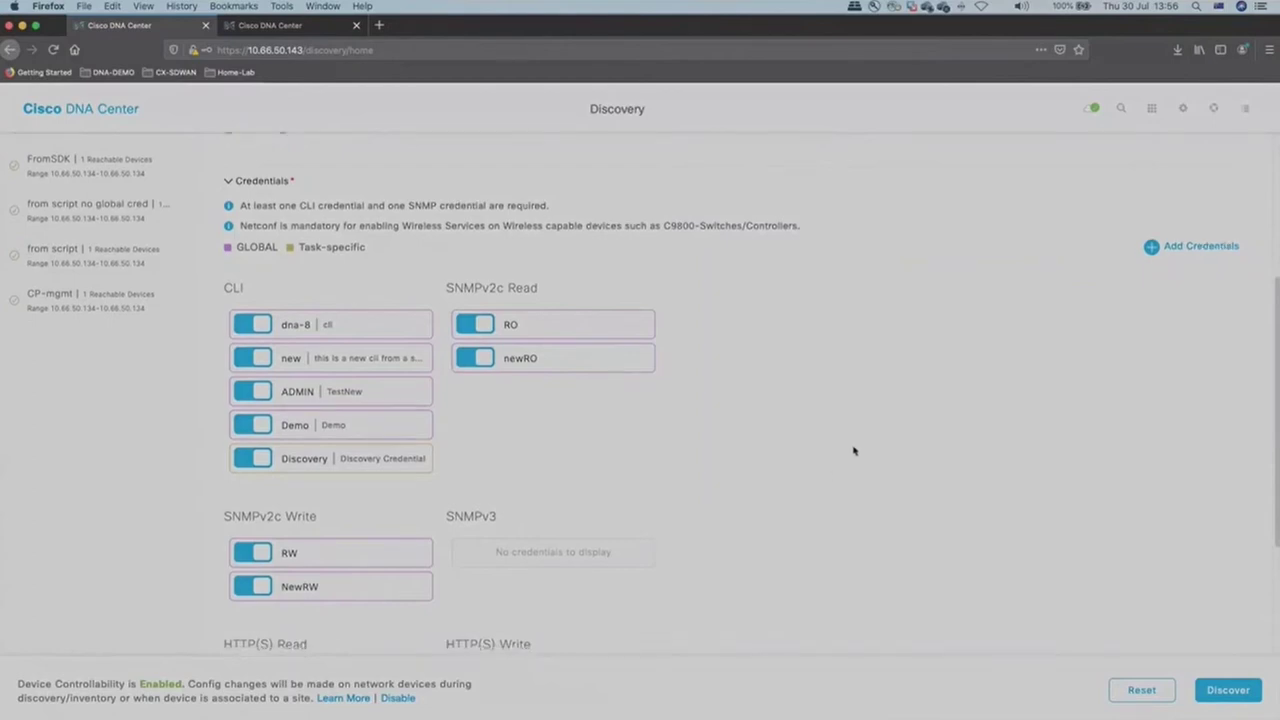
scroll(926, 491, "down", 4)
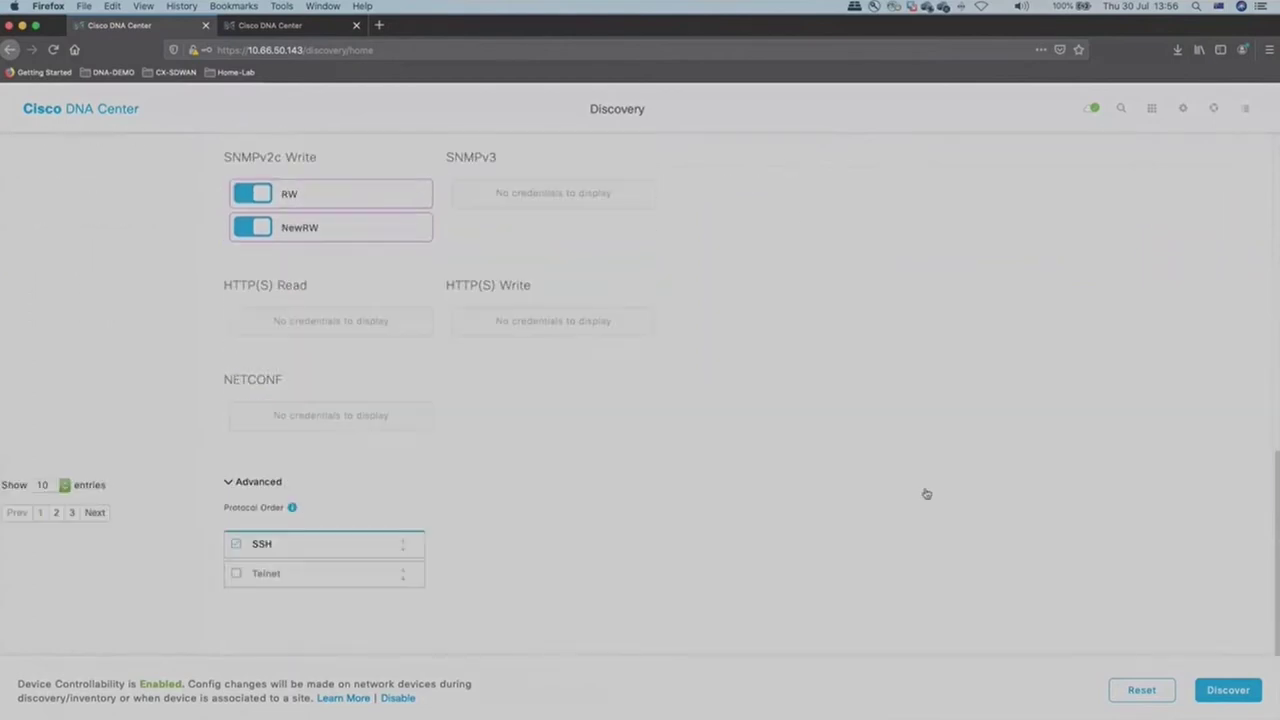
left_click(1214, 690)
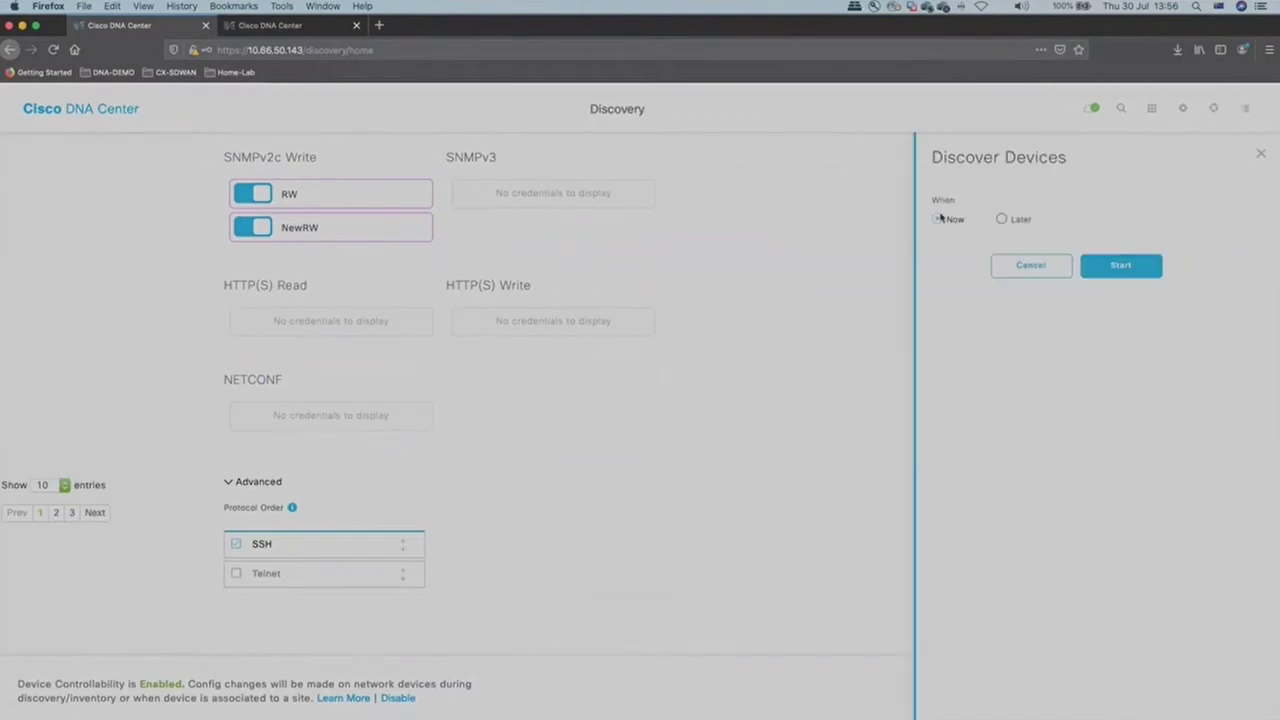
left_click(941, 219)
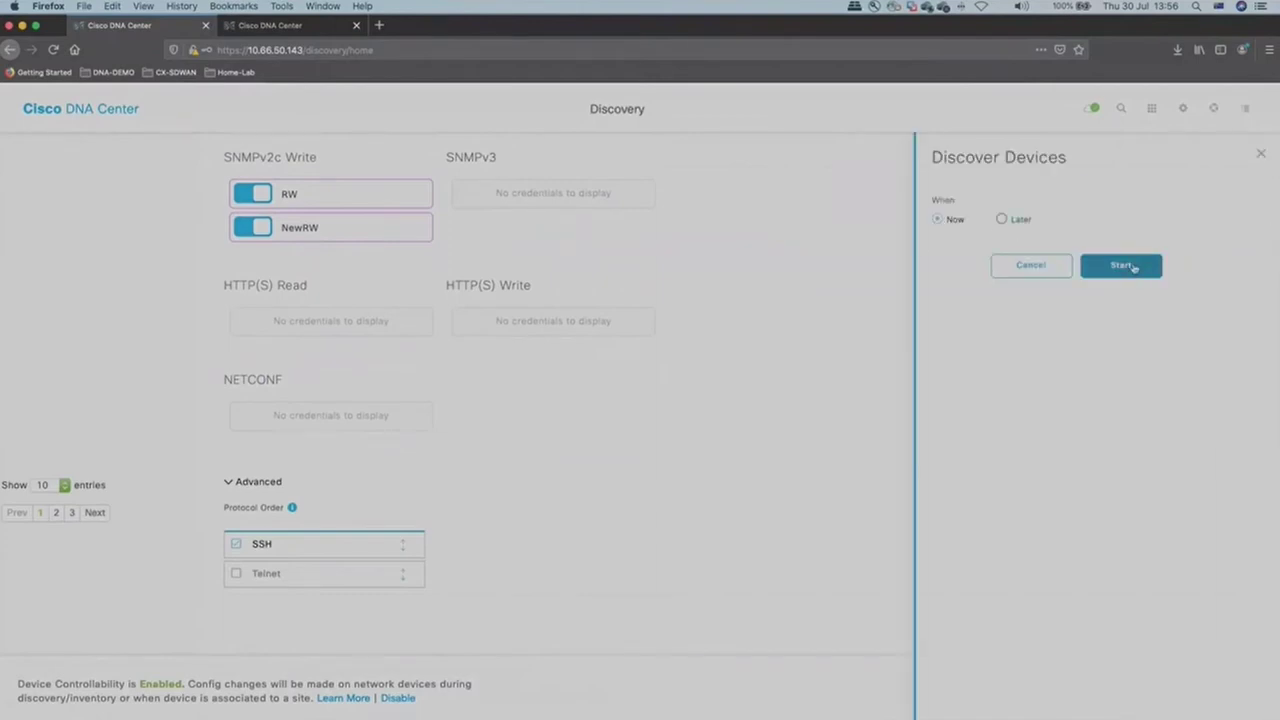
left_click(1121, 265)
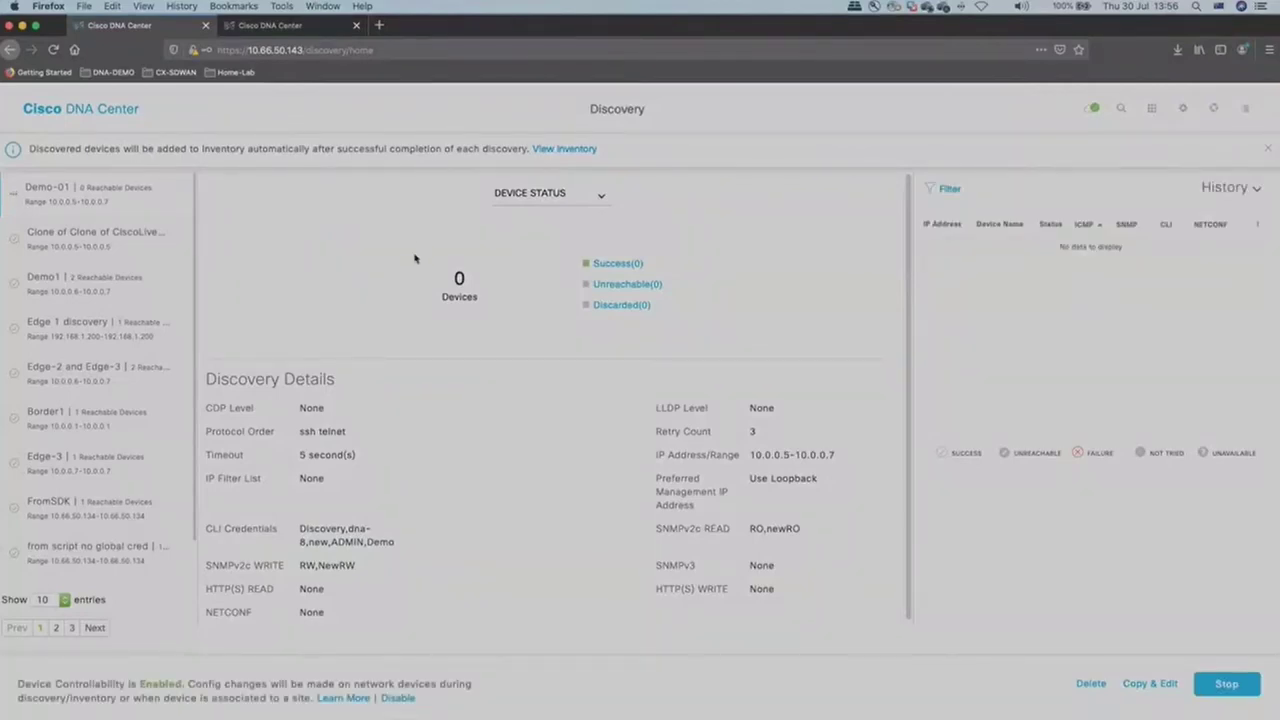
Step: View the Demo-01 discovery results, showing 10.0.0.6 and 10.0.0.7 found successfully
left_click(58, 190)
scroll(343, 276, "down", 1)
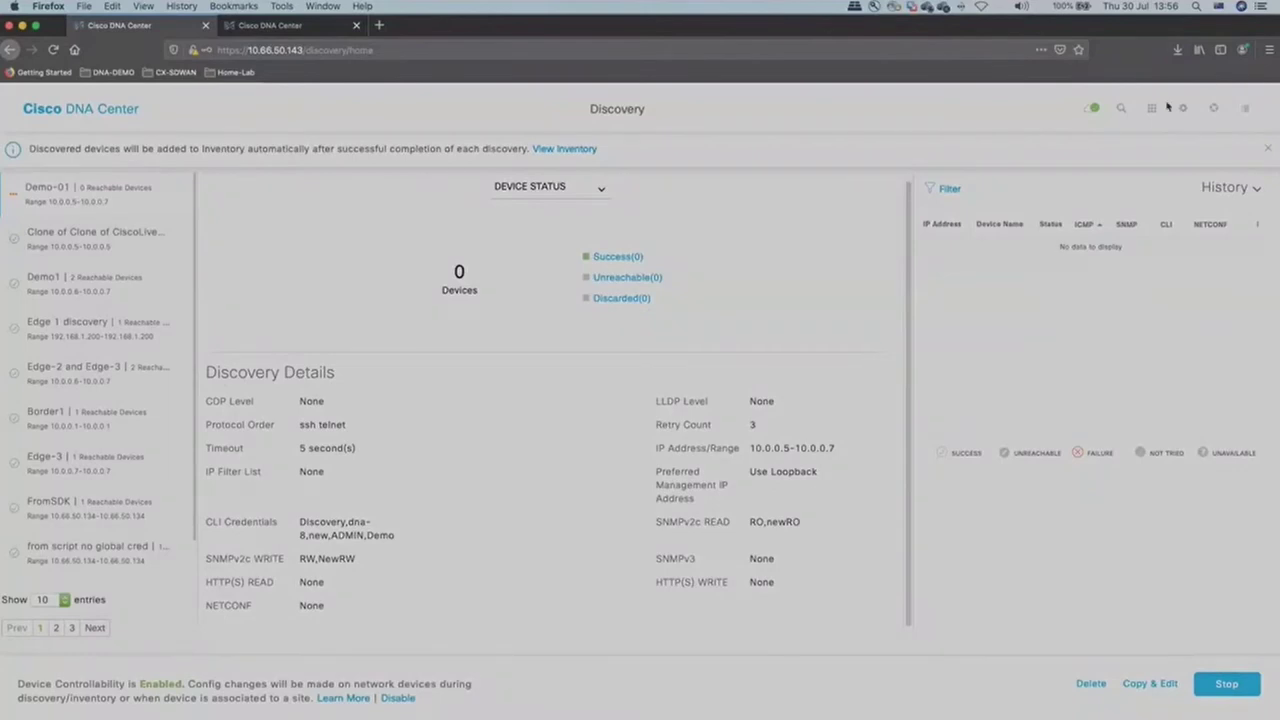
scroll(855, 270, "up", 1)
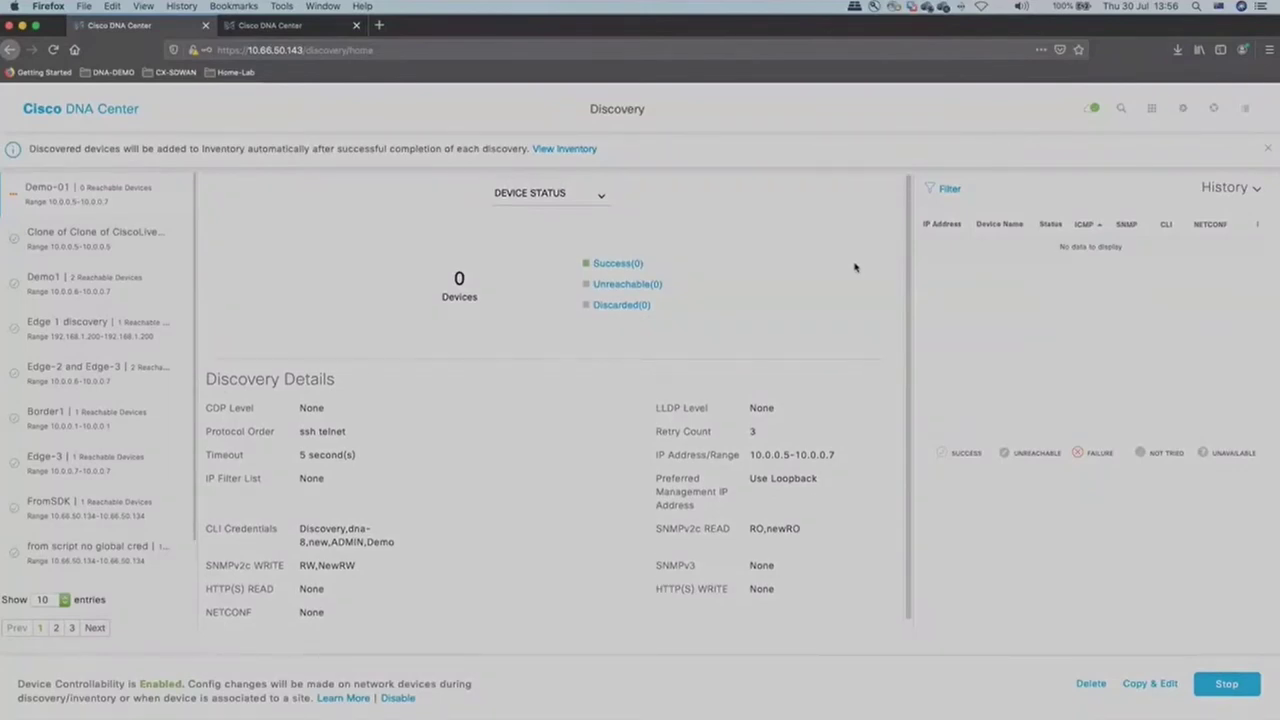
Step: Bring up the system options menu after briefly checking the Tools menu
left_click(1155, 112)
left_click(984, 111)
left_click(1183, 110)
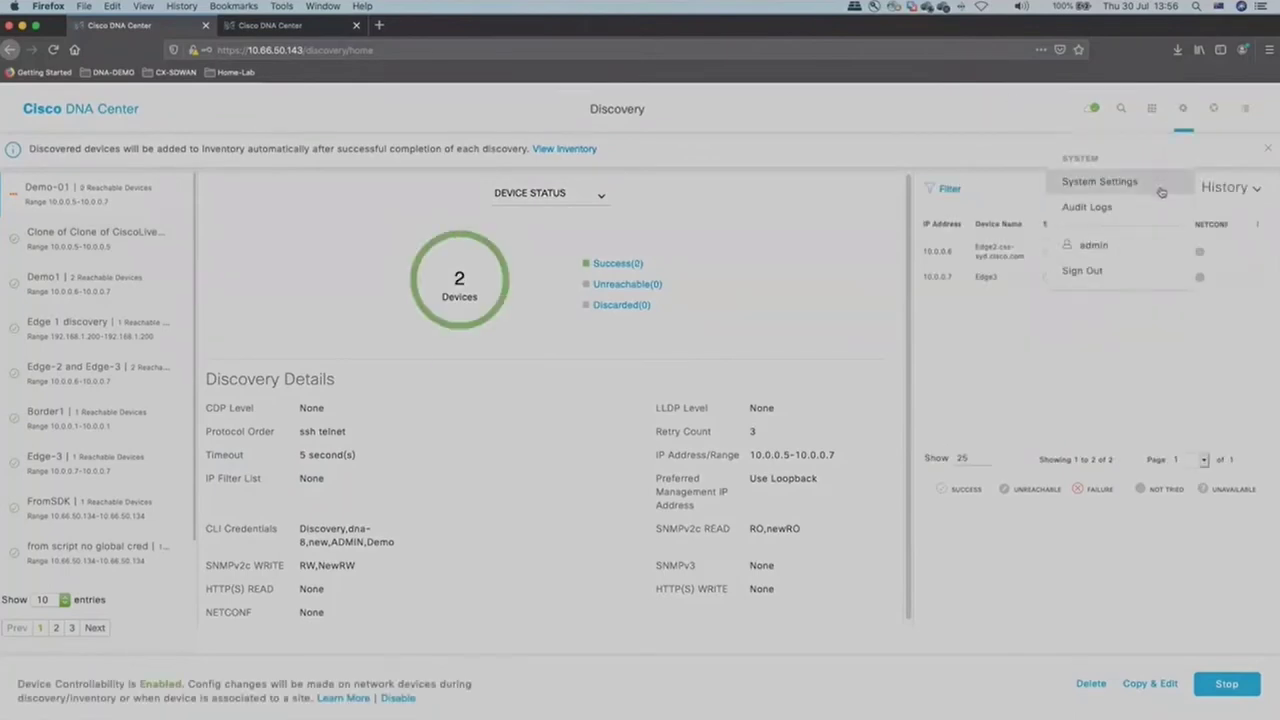
Step: Review the 365-day Device Certificate lifetime under System Settings > PKI Certificate Management
left_click(1129, 183)
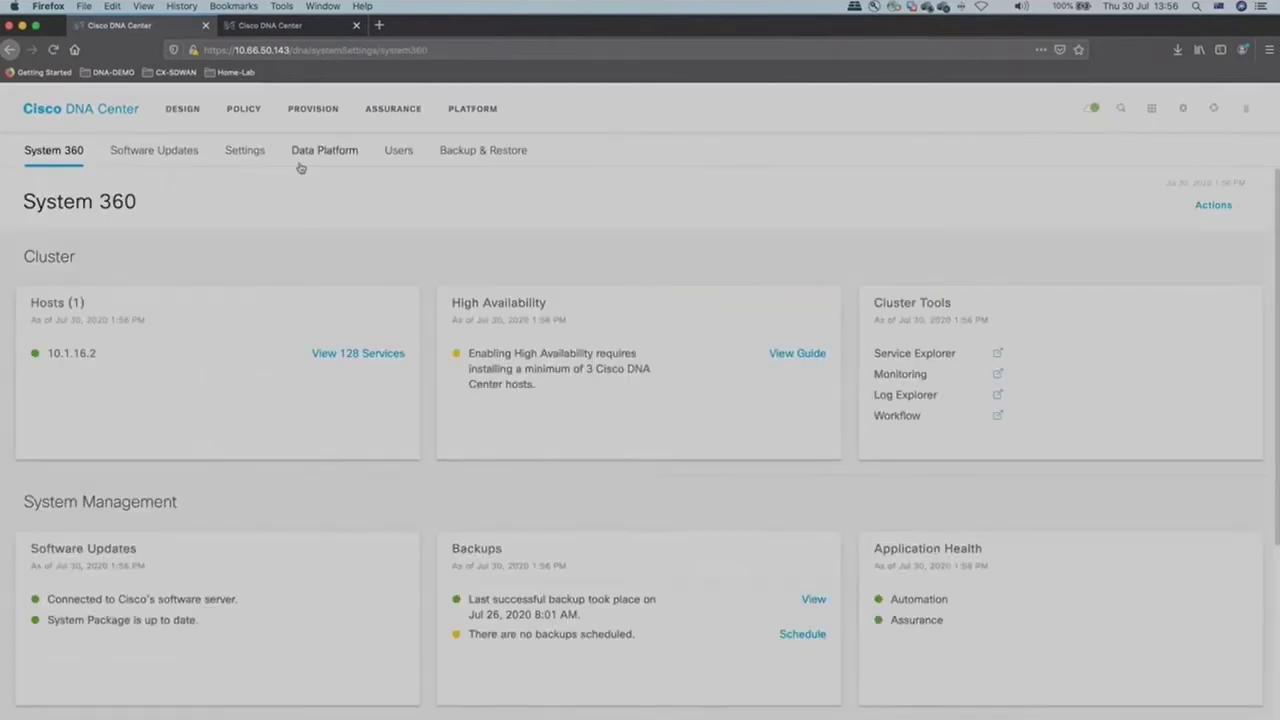
left_click(230, 152)
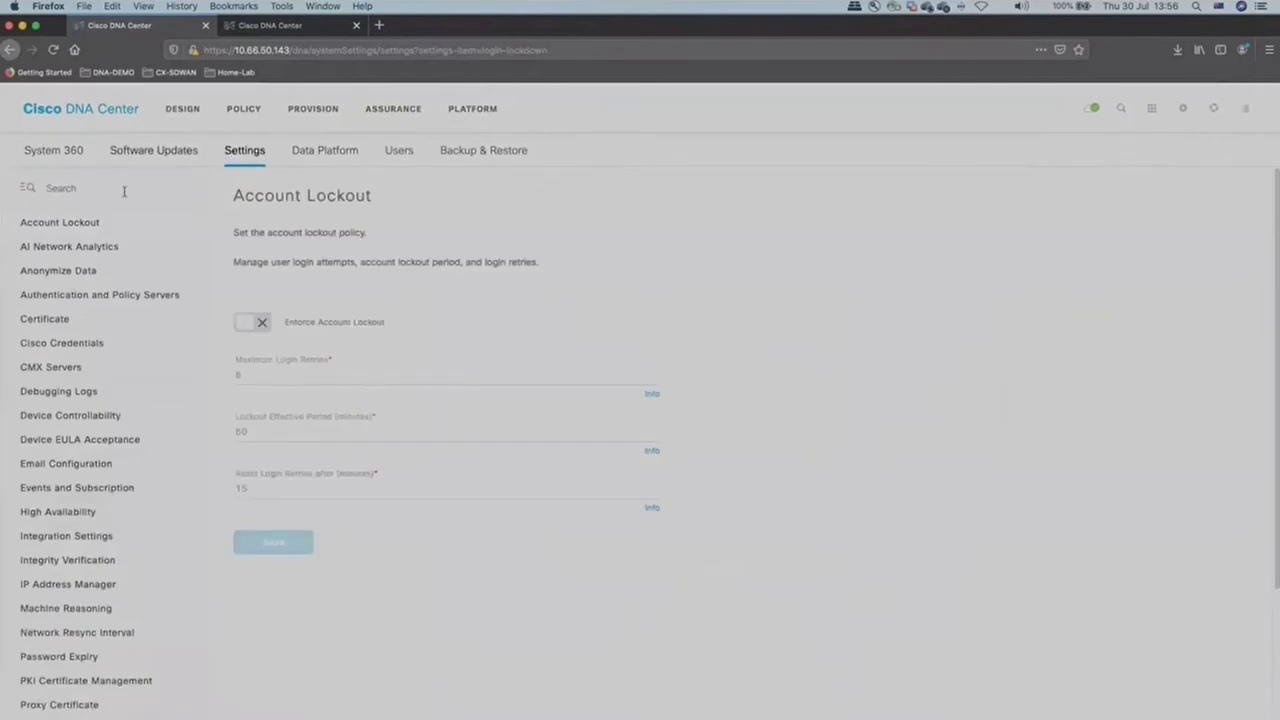
scroll(48, 514, "down", 1)
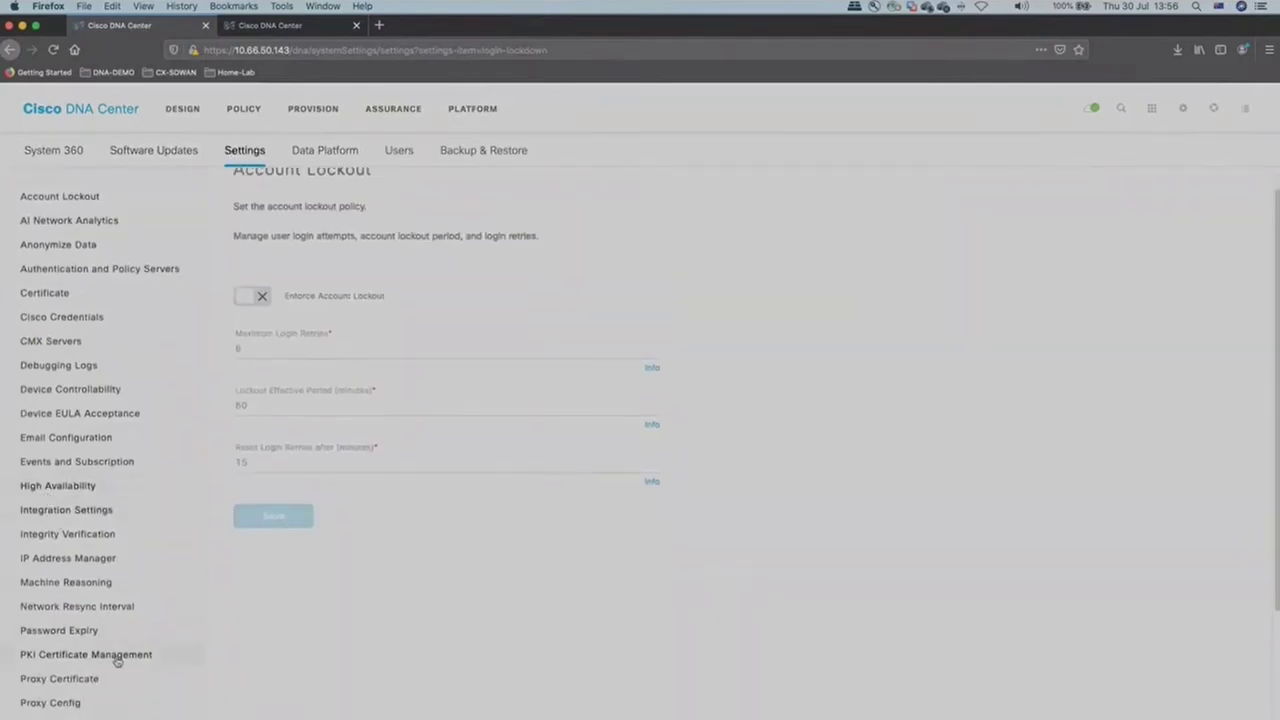
left_click(112, 655)
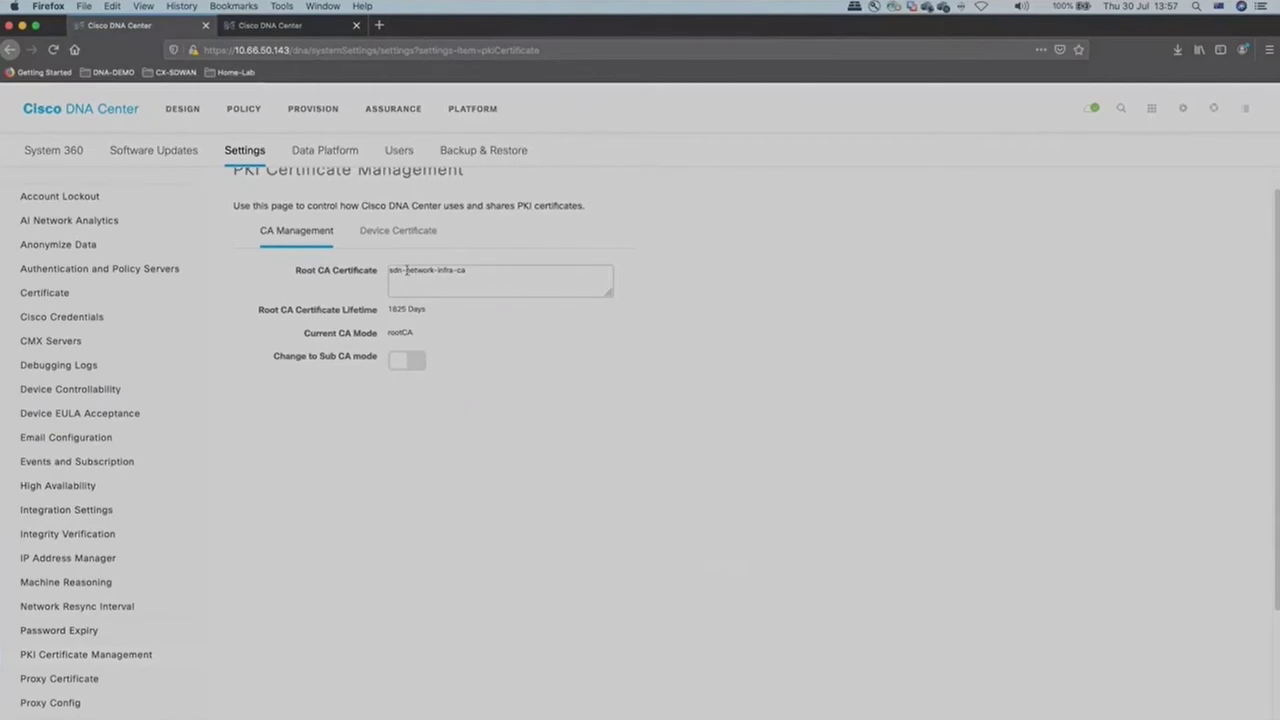
left_click(403, 240)
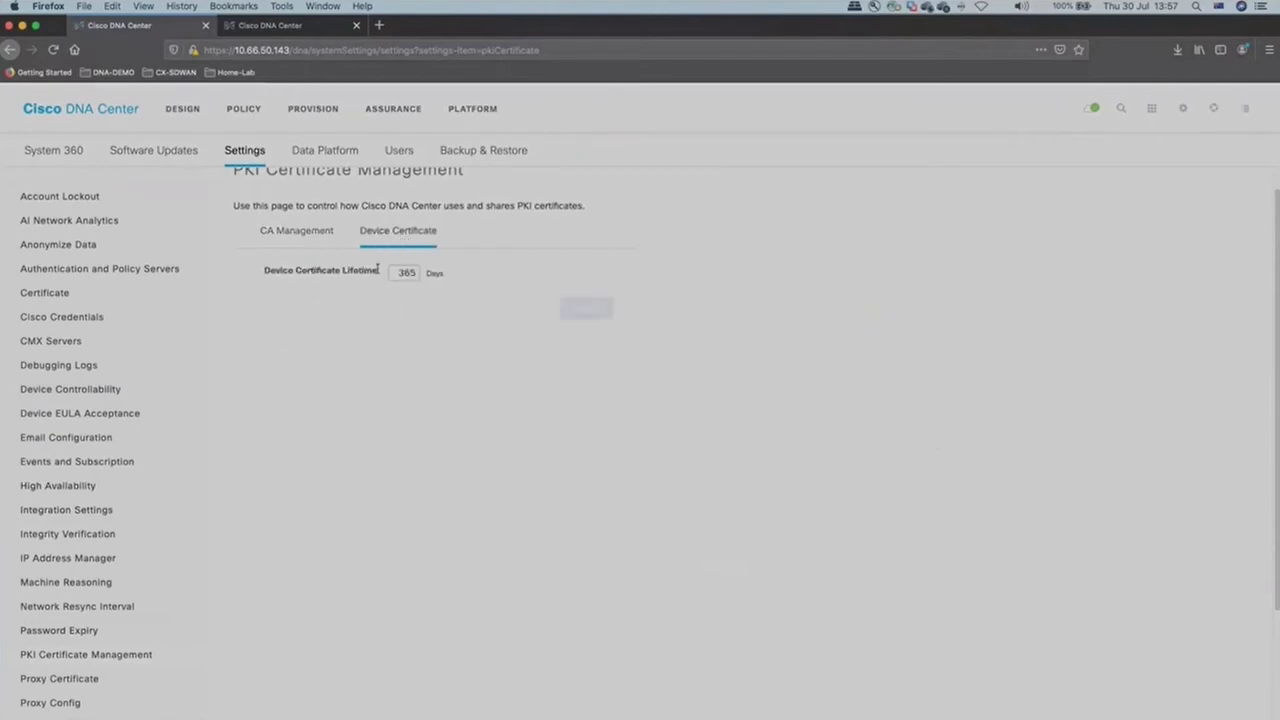
left_click(394, 273)
left_click(110, 657)
left_click(1182, 110)
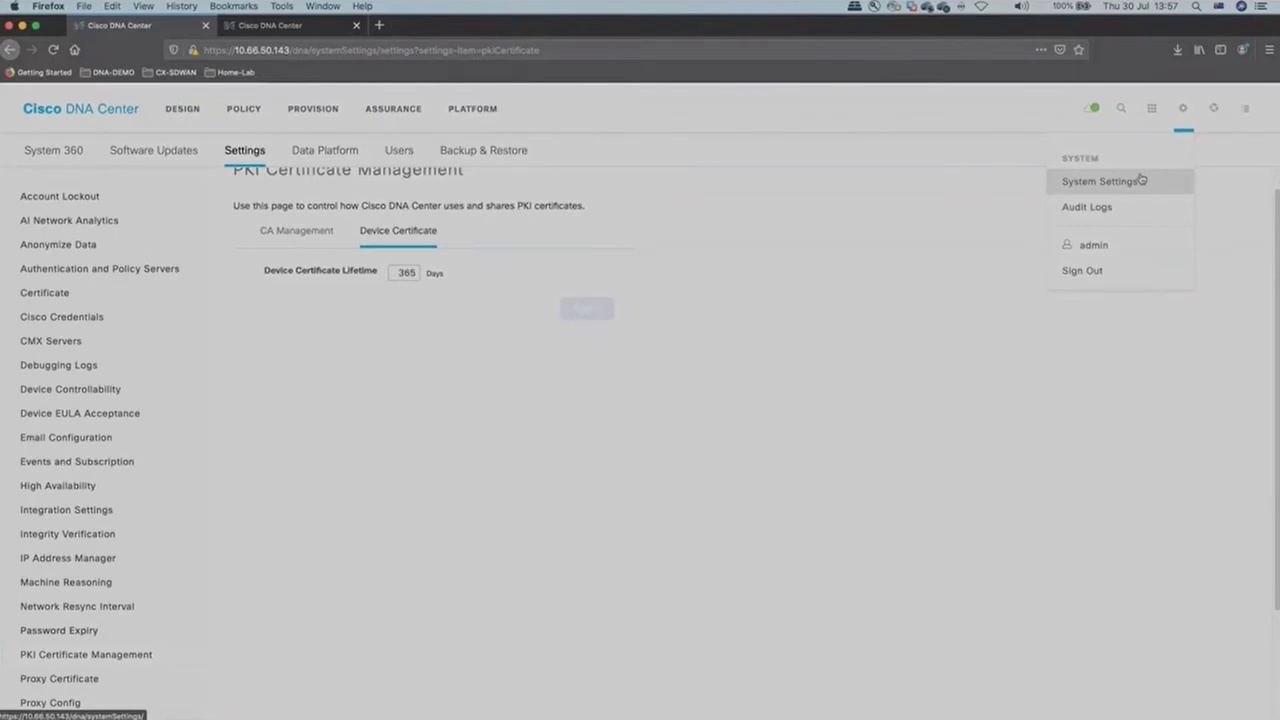
Step: List all discoveries, showing Demo-01 completed with 3 reachable devices in 22 seconds
left_click(1152, 108)
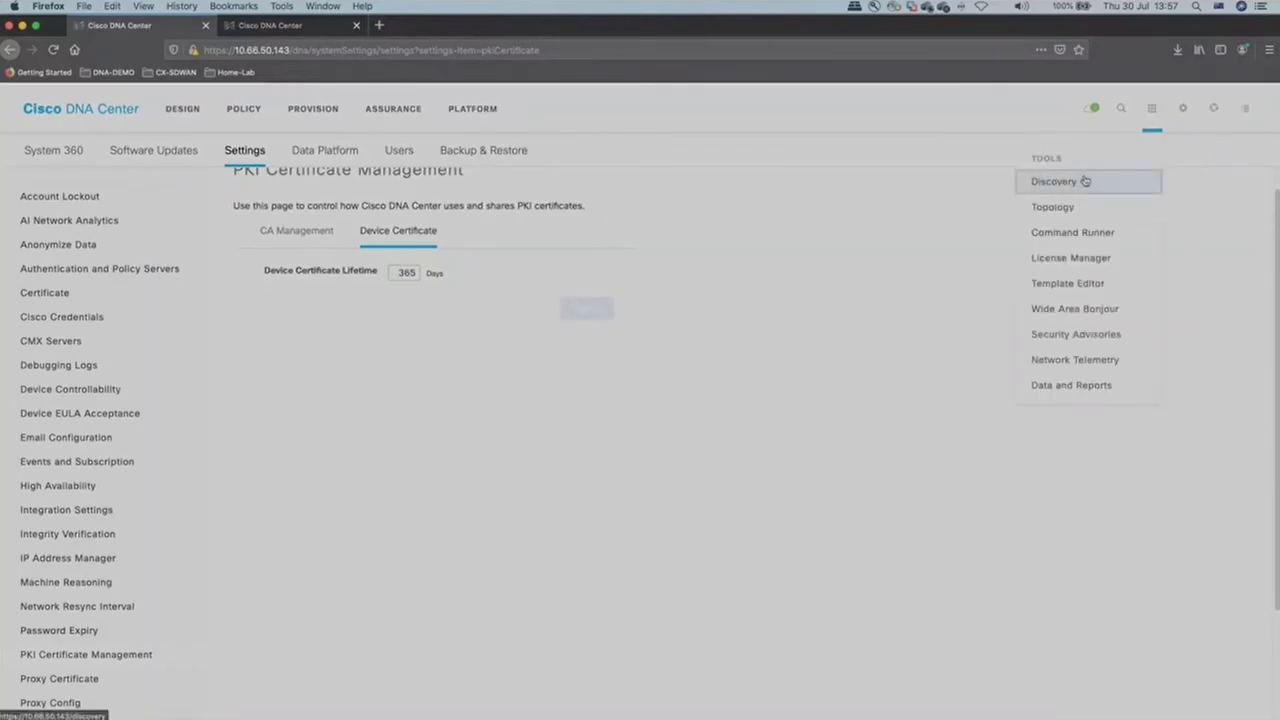
left_click(1085, 181)
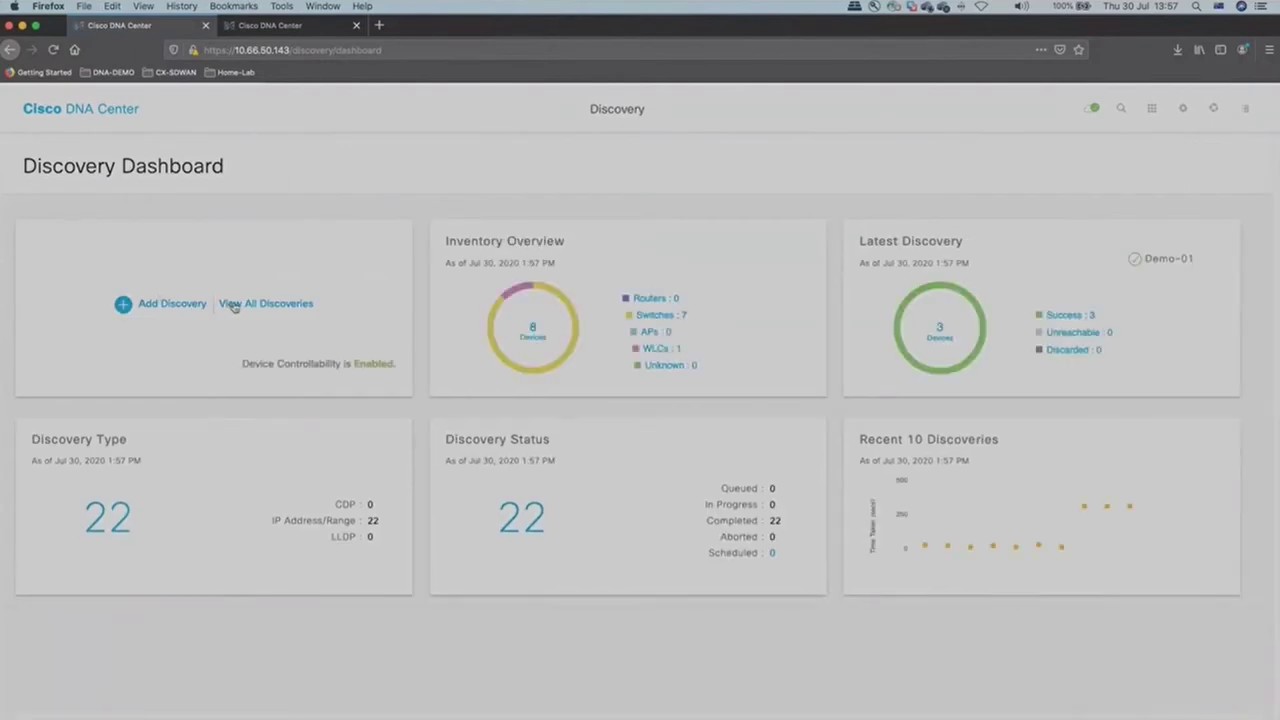
left_click(232, 306)
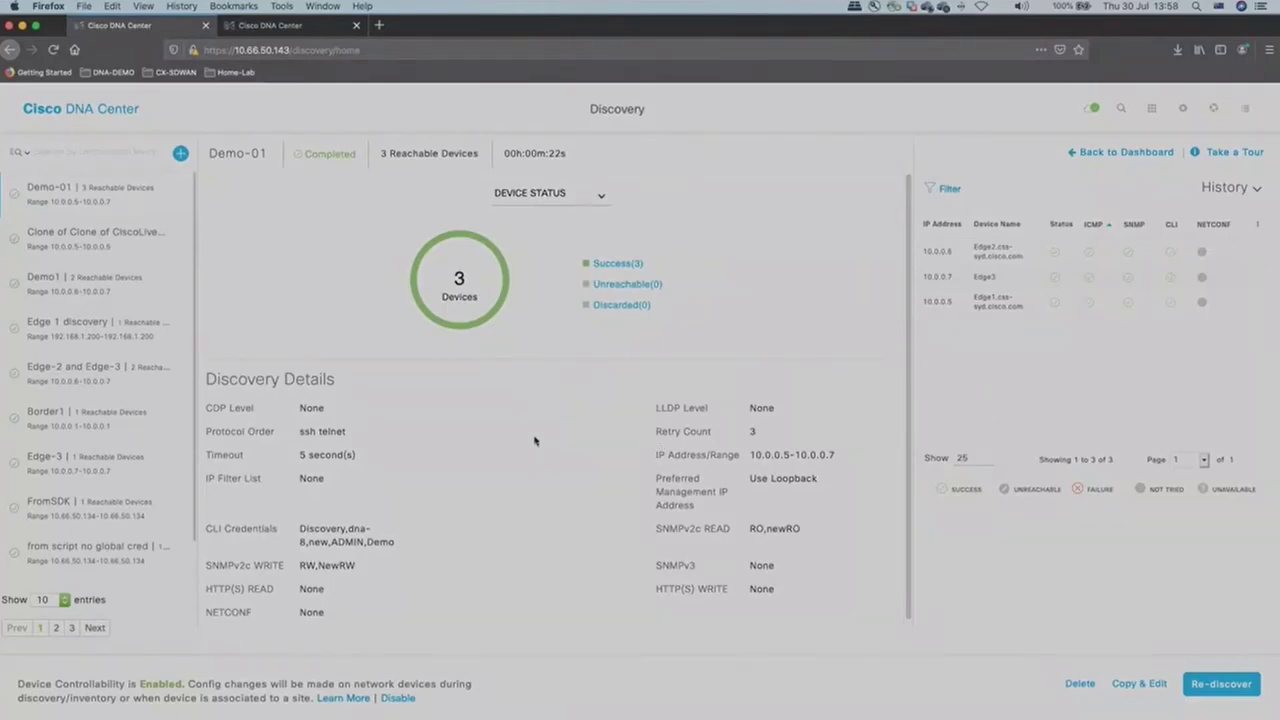
Step: Show the Provision inventory of all 9 devices under Global, including Edge switches 10.0.0.5–10.0.0.7
left_click(108, 113)
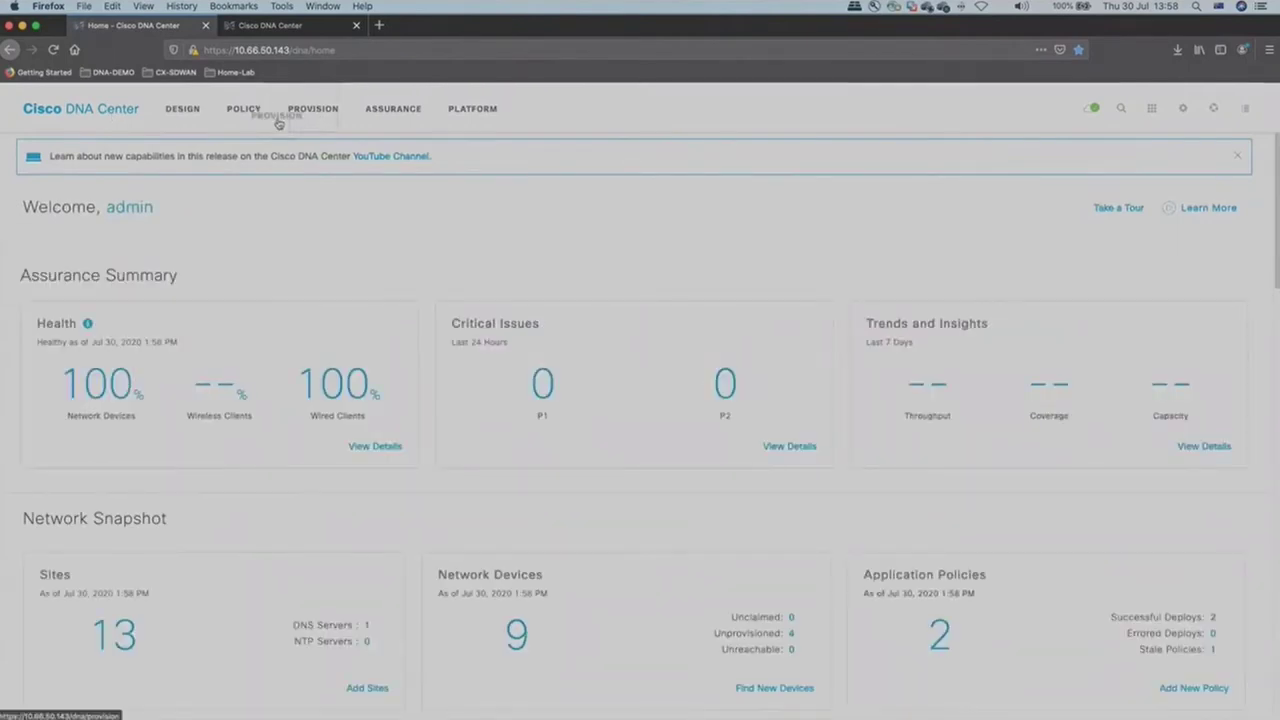
left_click(295, 116)
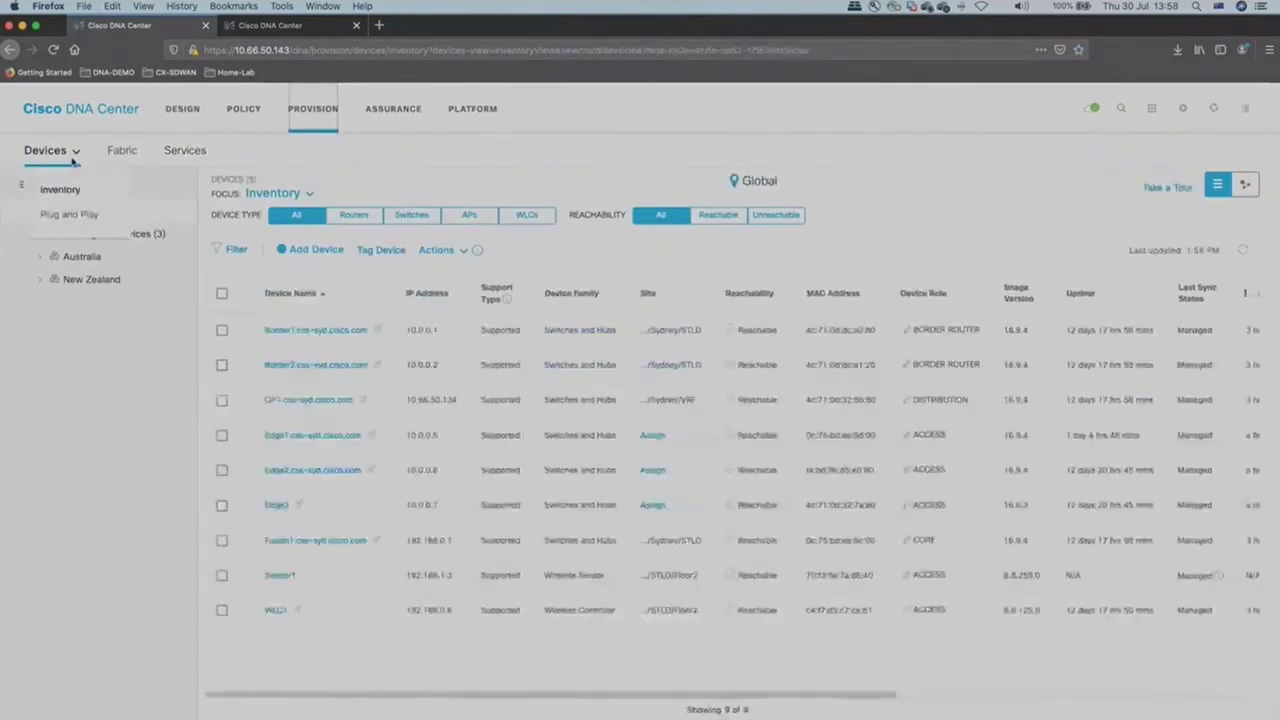
left_click(100, 190)
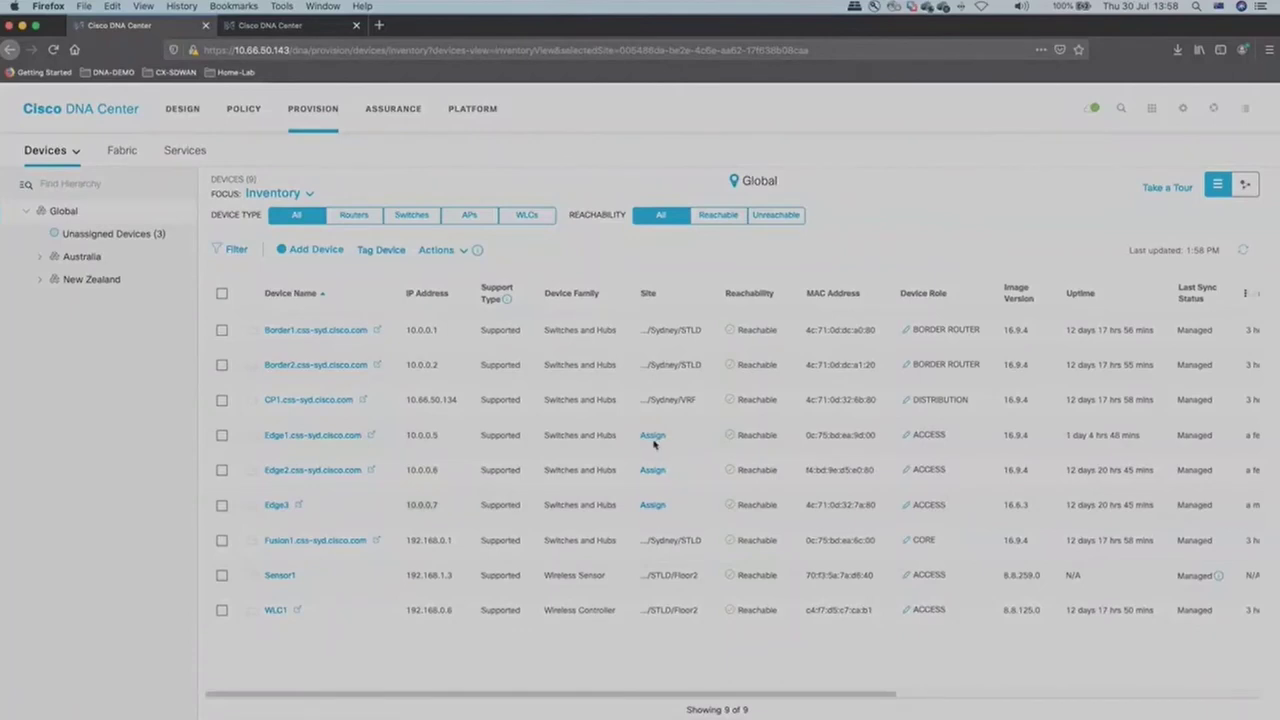
Step: Filter to Unassigned Devices (3) and expand Australia > Melbourne to reveal Build-A
left_click(106, 234)
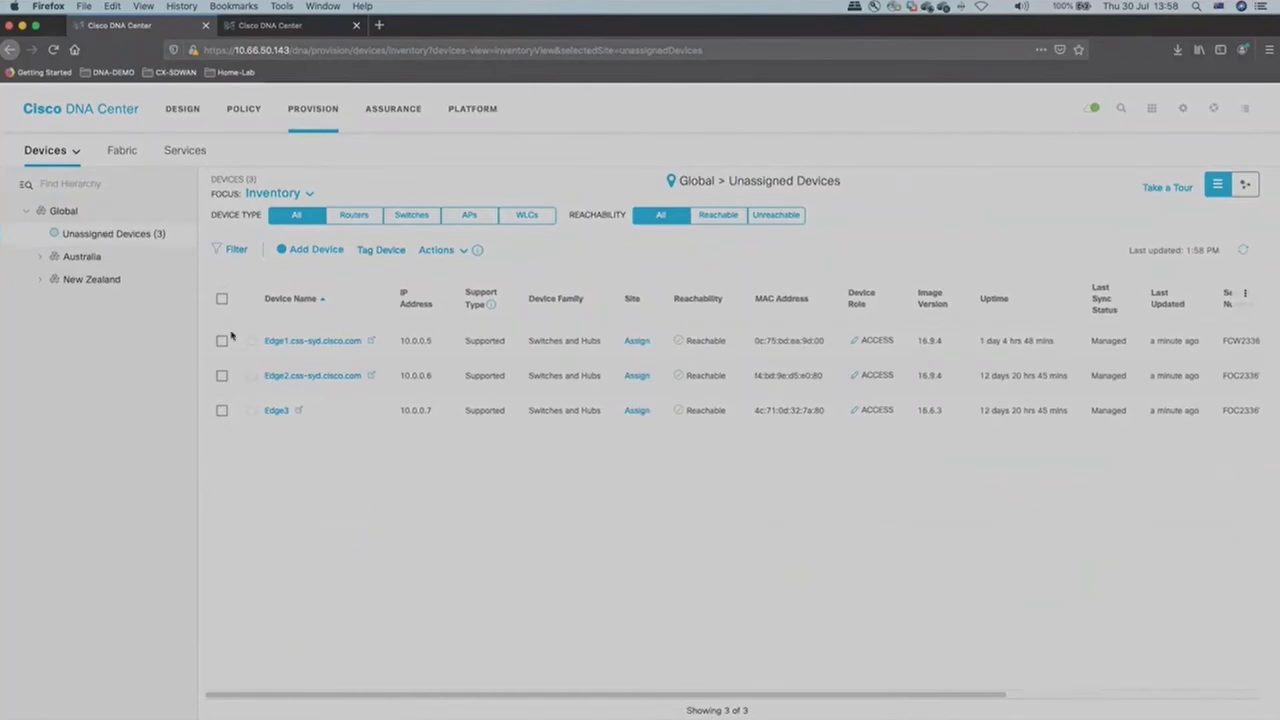
left_click(40, 257)
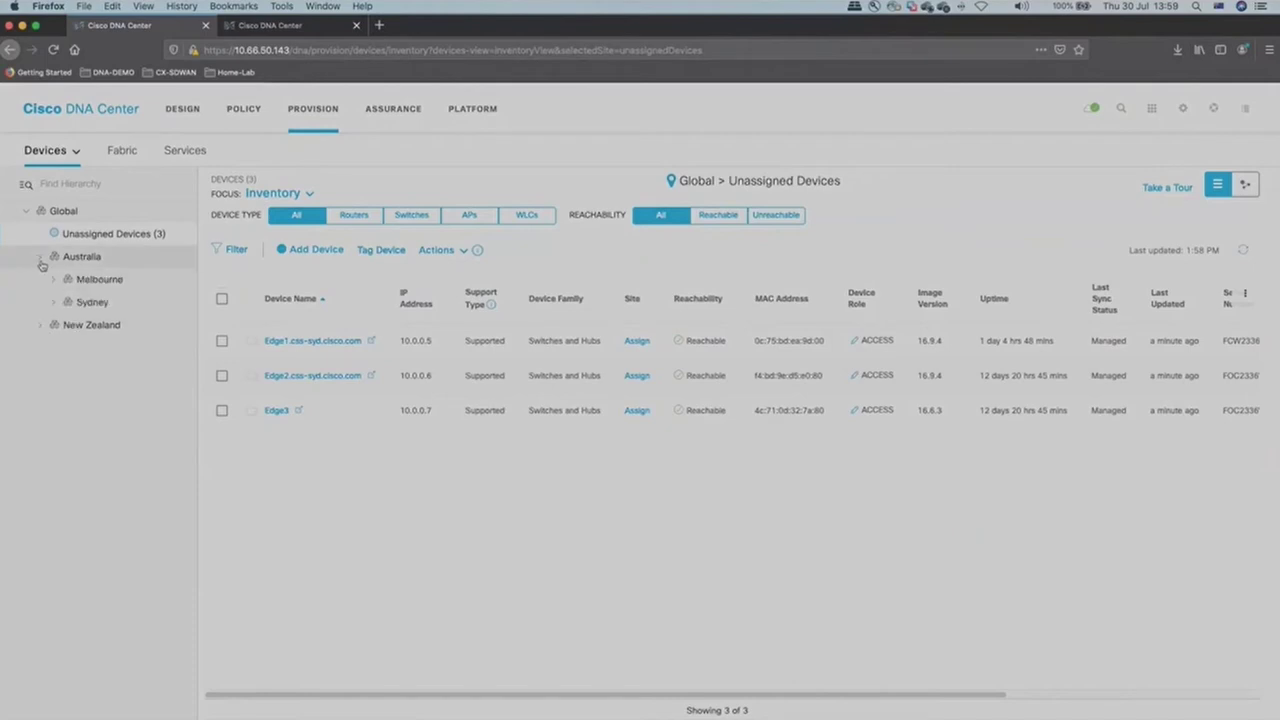
left_click(54, 280)
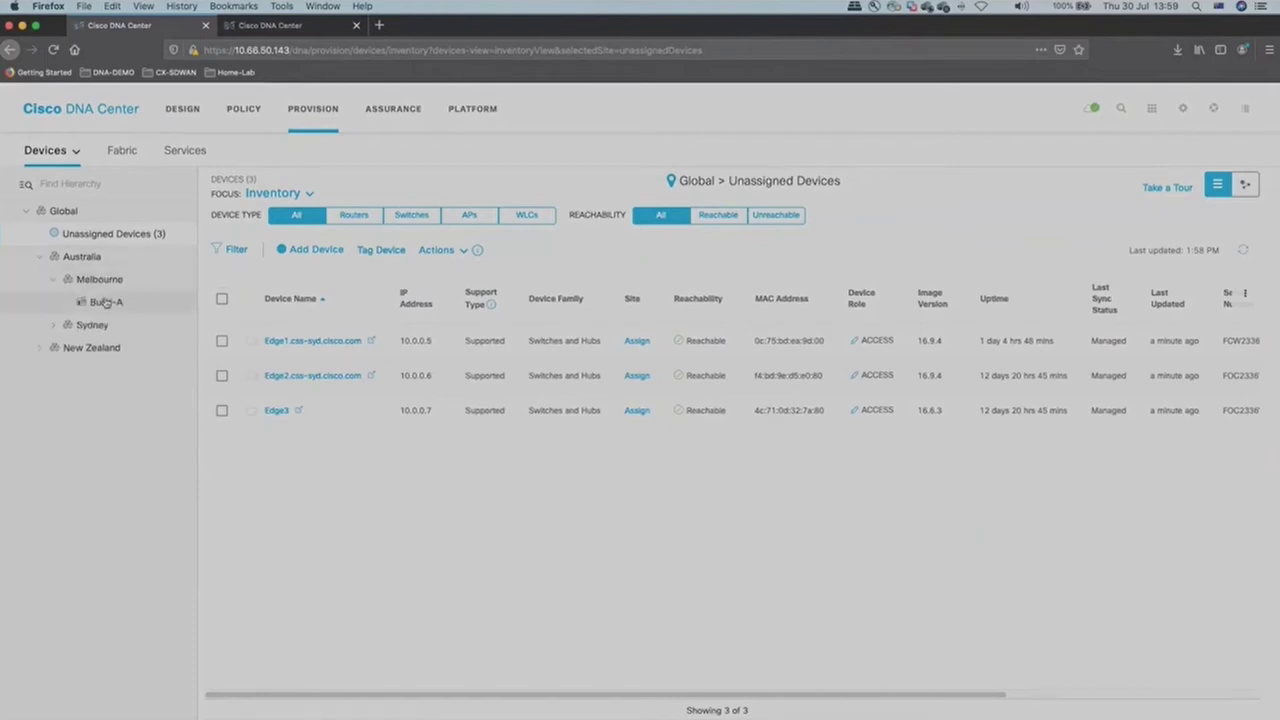
Step: Select Edge1, Edge2 and Edge3 and check the Actions list without choosing anything
left_click(222, 341)
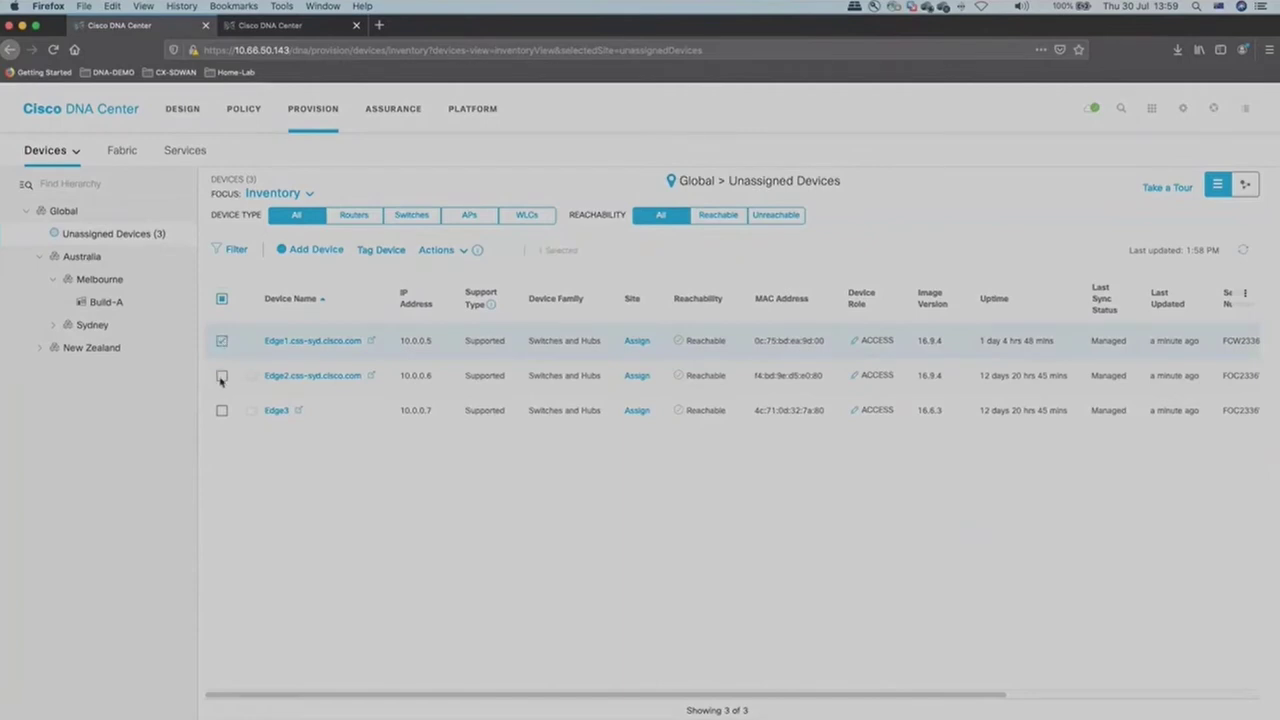
left_click(221, 375)
left_click(222, 410)
left_click(437, 250)
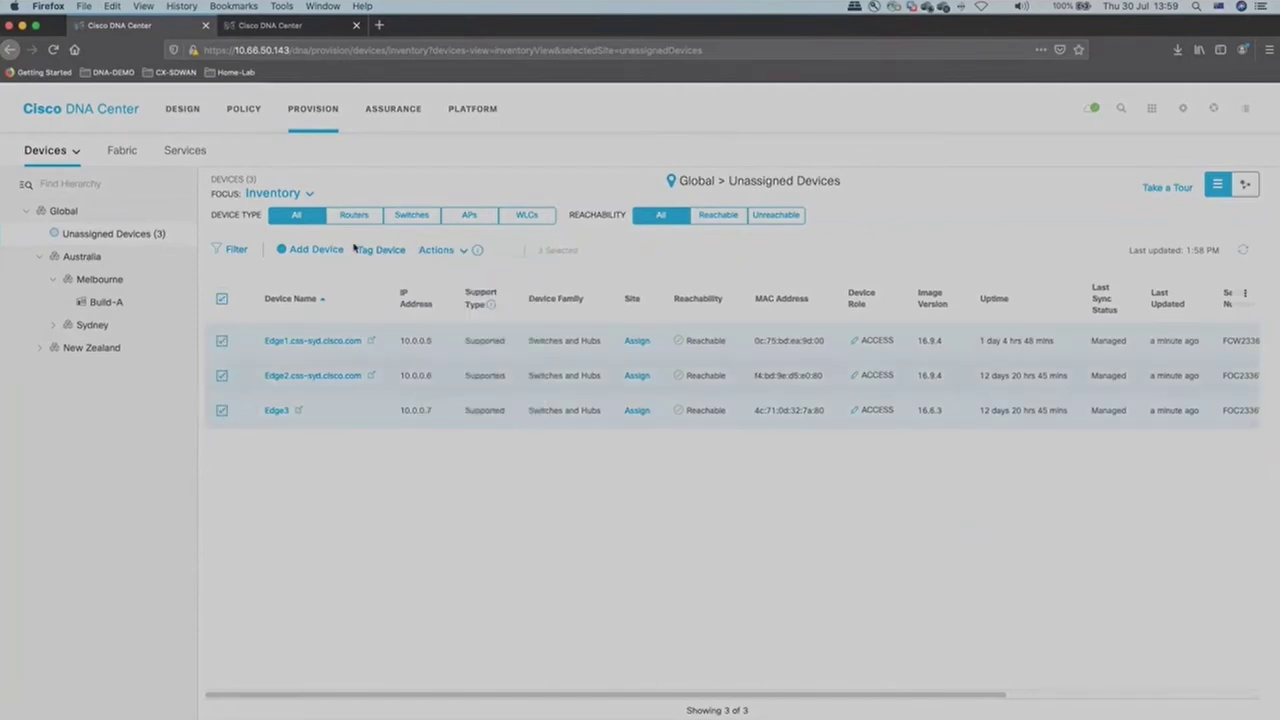
left_click(464, 253)
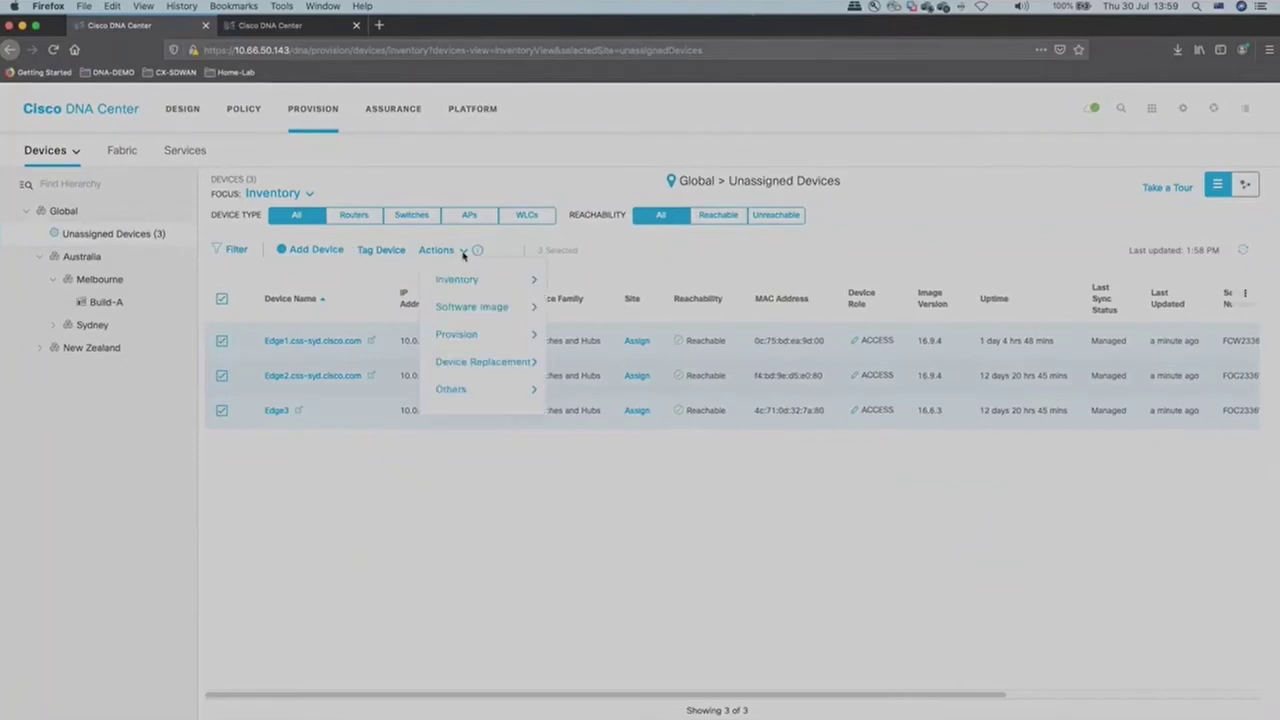
mouse_move(469, 290)
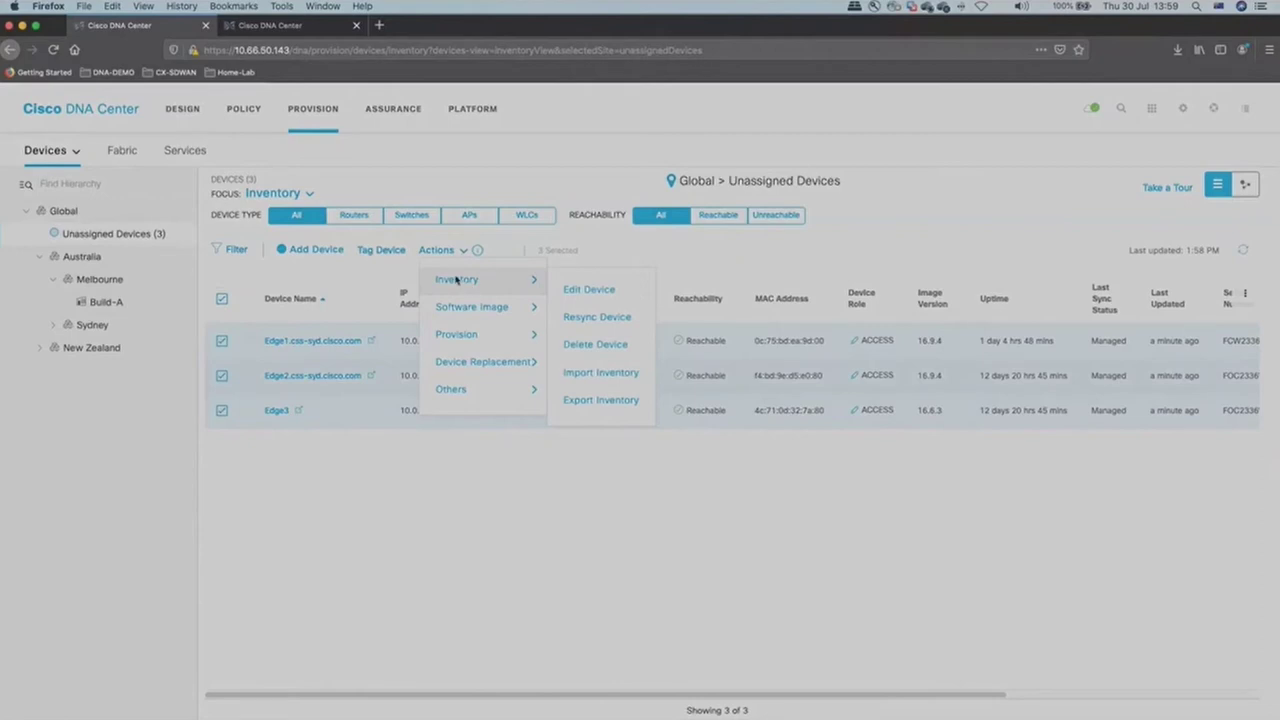
left_click(399, 288)
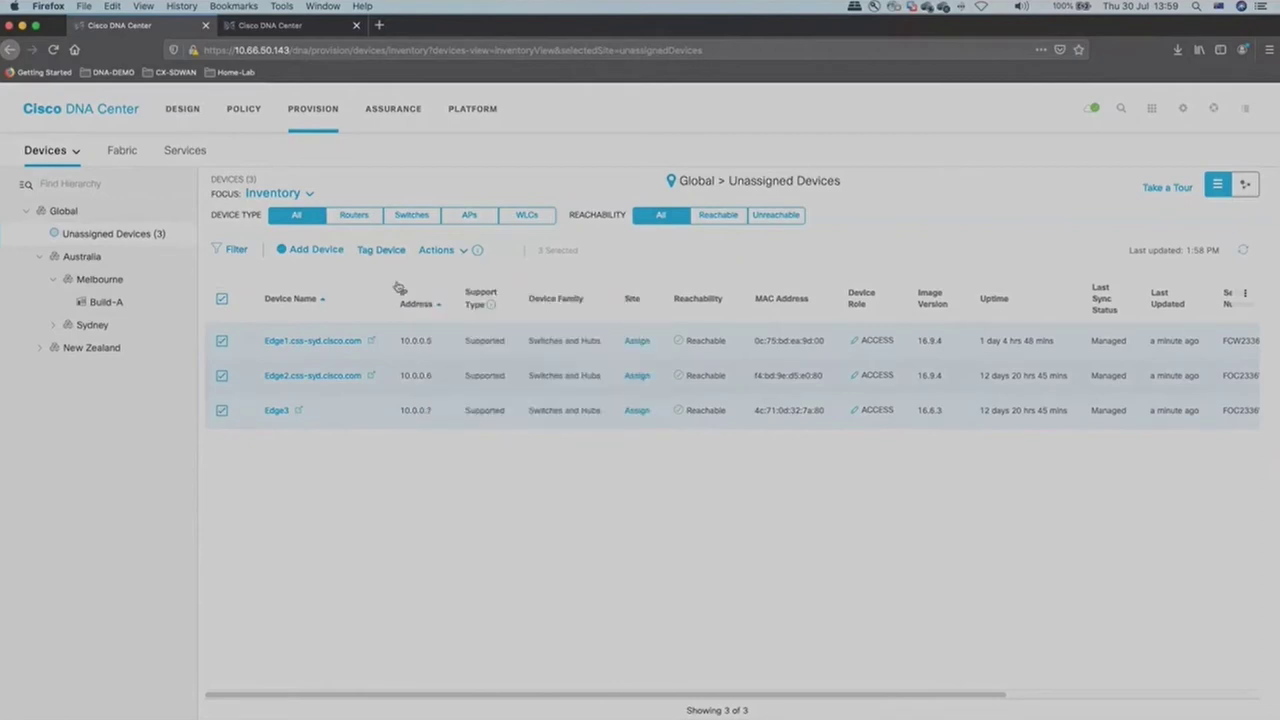
Step: Start site assignment for the three Edge switches, expanding Australia > Melbourne in the site chooser
left_click(638, 344)
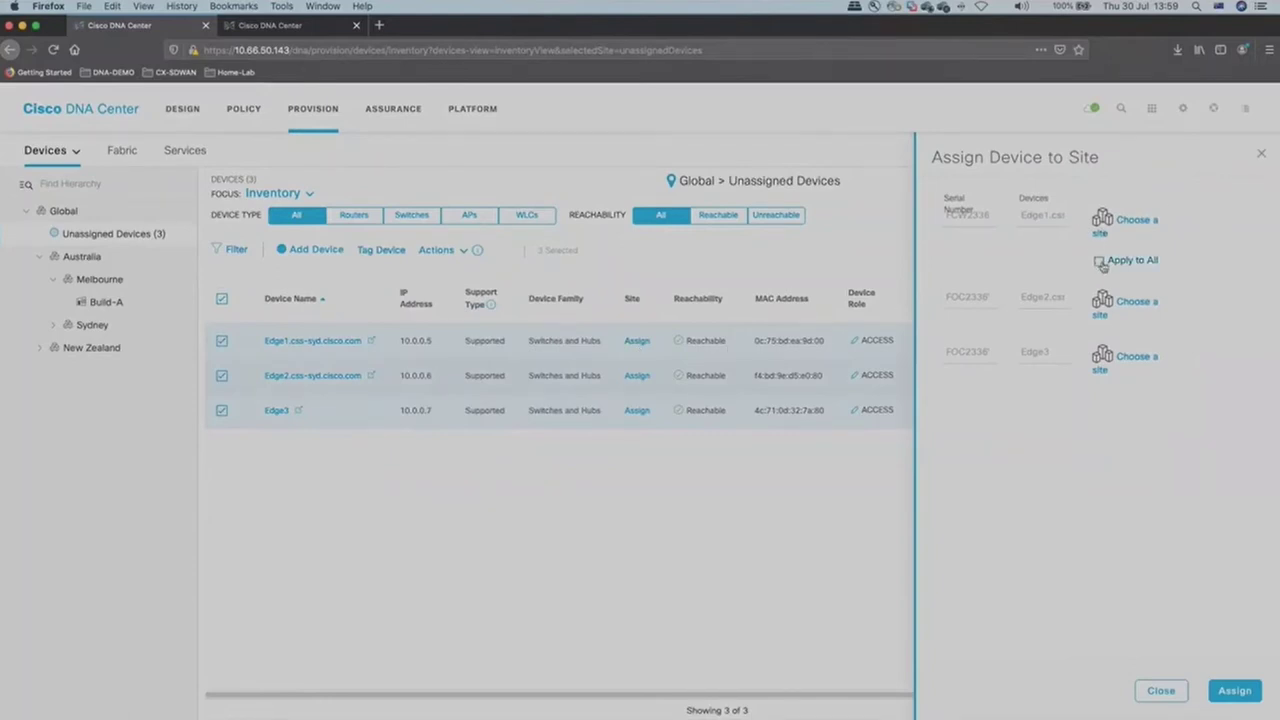
left_click(1123, 221)
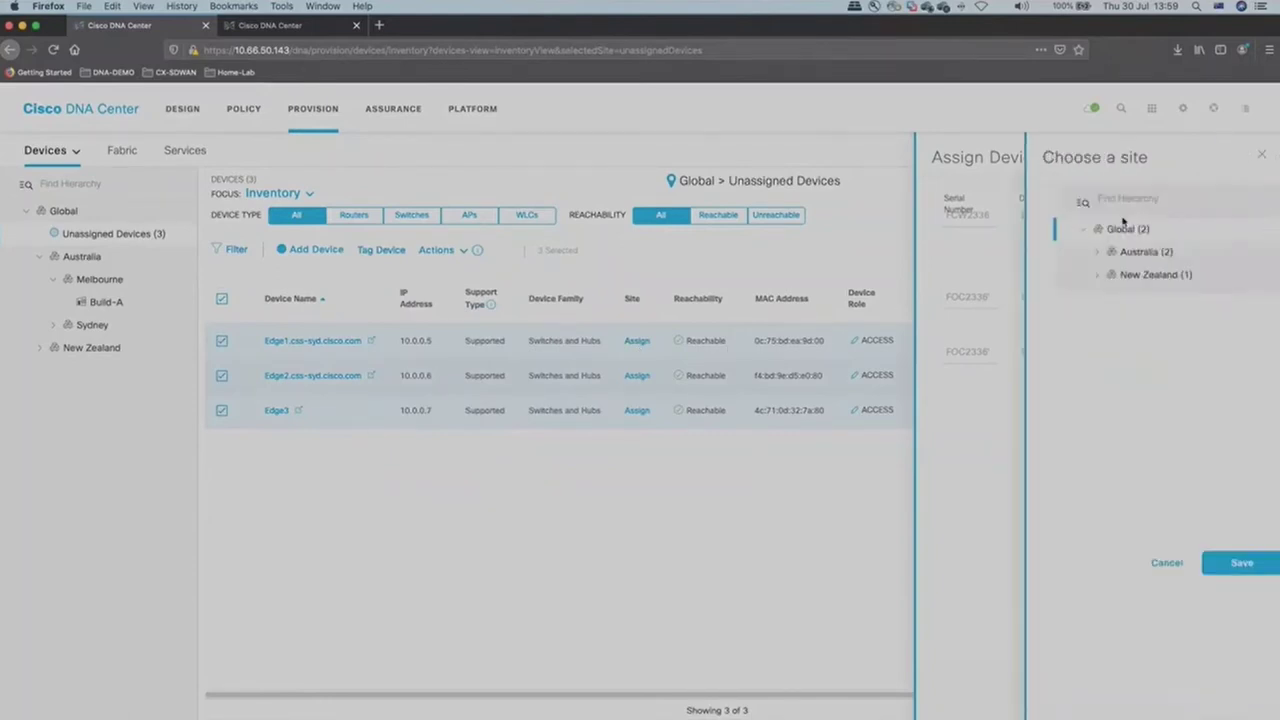
left_click(988, 252)
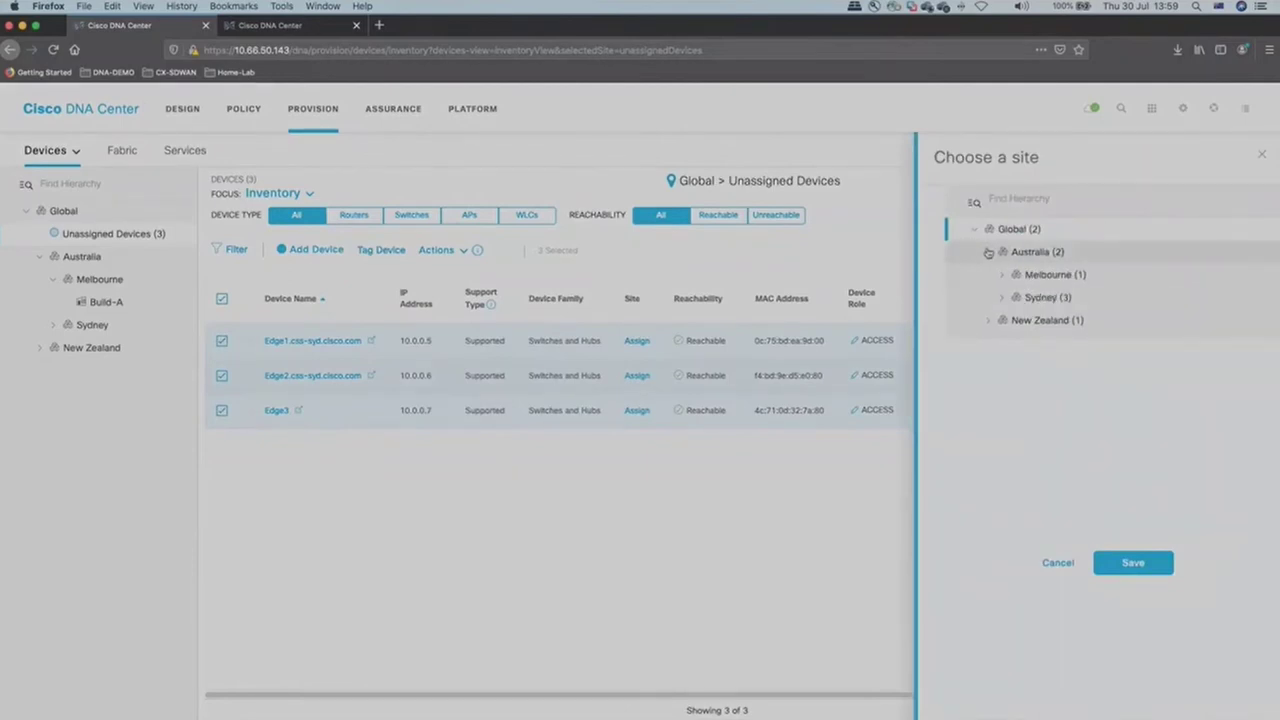
left_click(1003, 276)
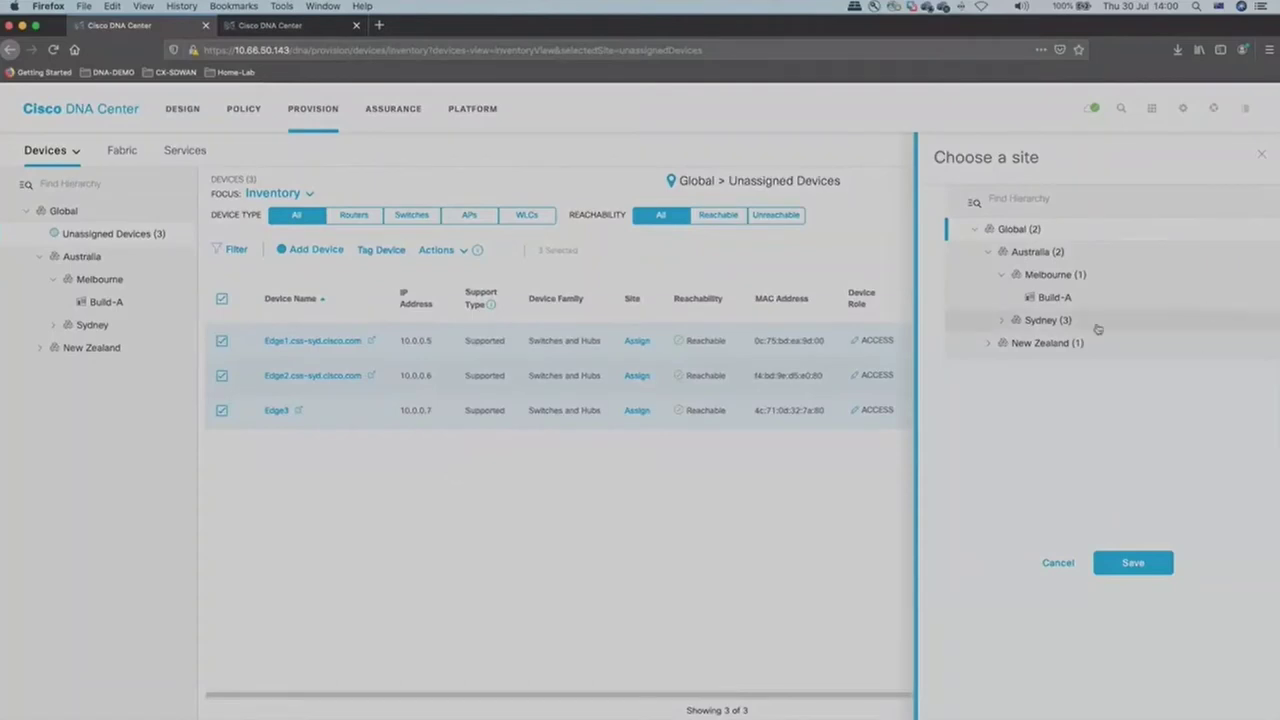
Step: Assign Edge1–Edge3 to Global/Australia/Melbourne/Build-A with Apply to All, then view Build-A's 3 devices
left_click(1051, 302)
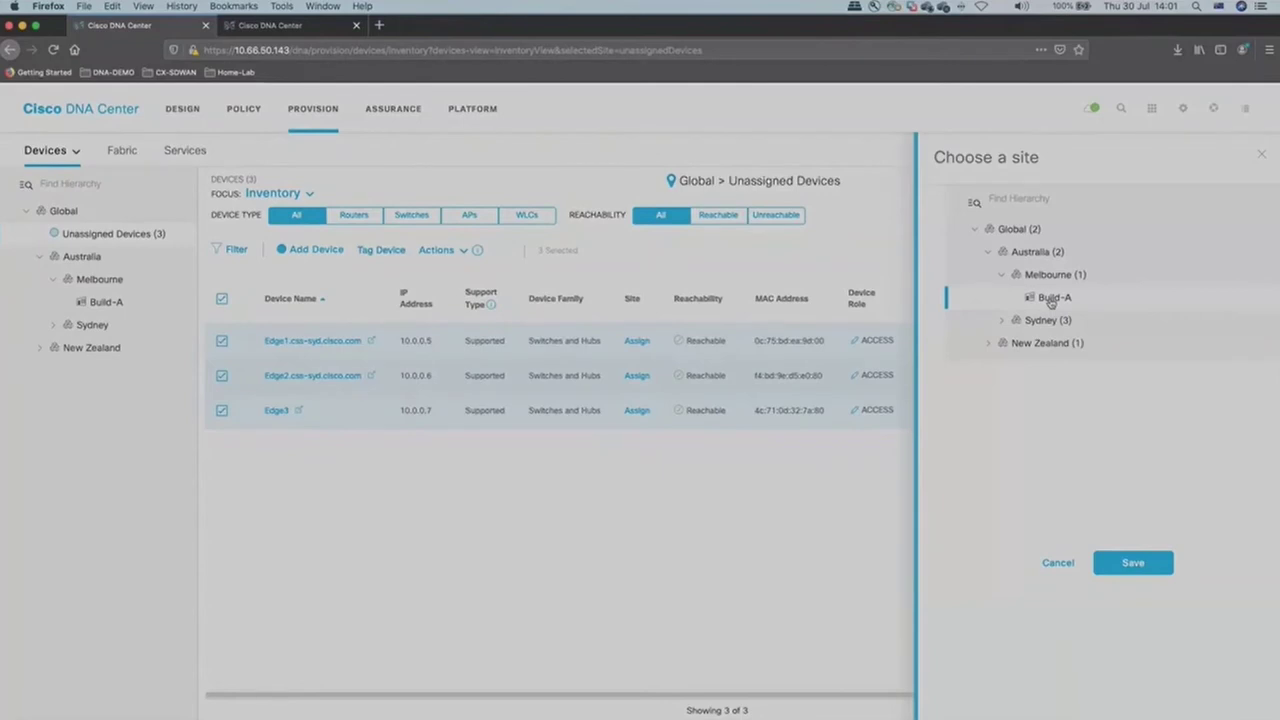
left_click(1051, 300)
left_click(1058, 297)
left_click(1140, 566)
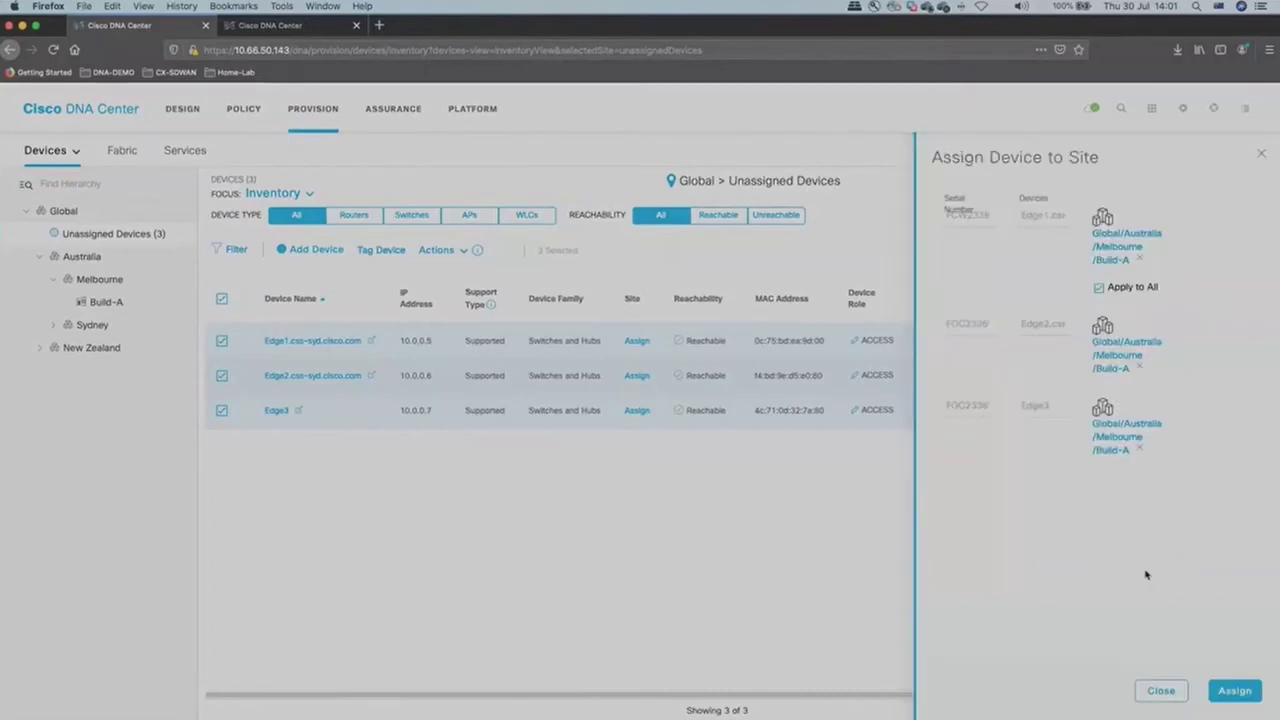
left_click(1235, 692)
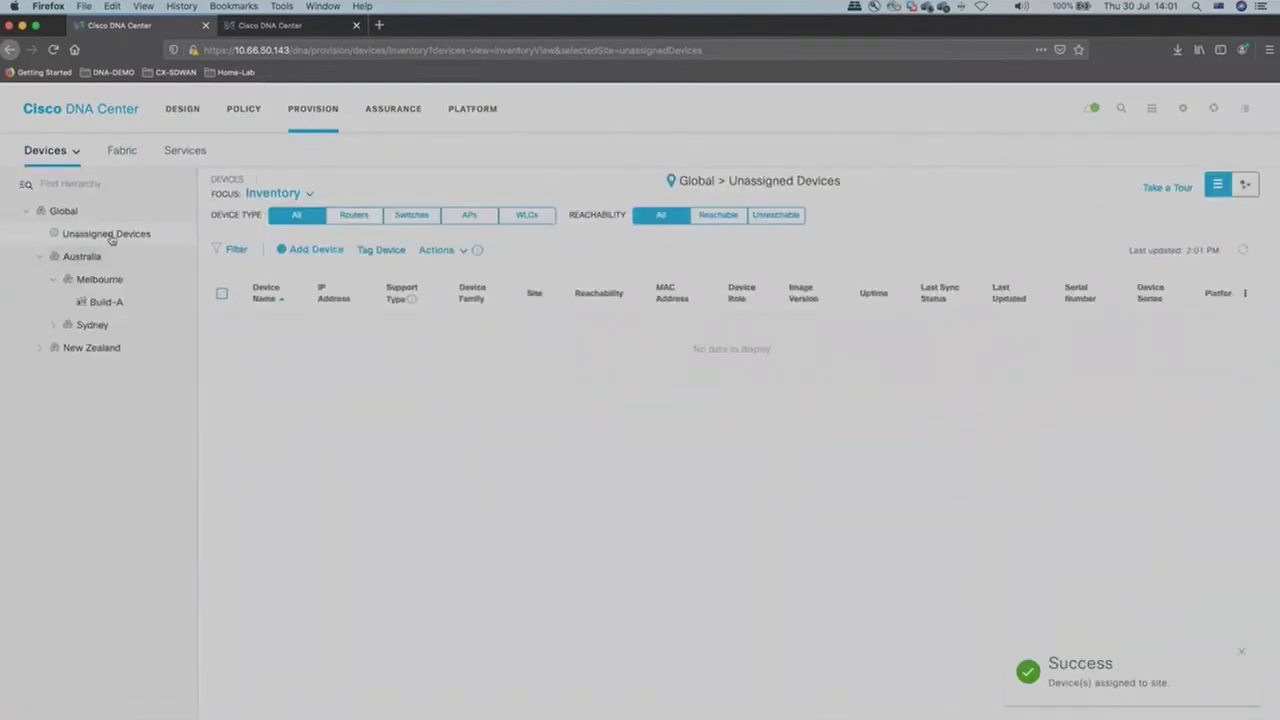
left_click(106, 302)
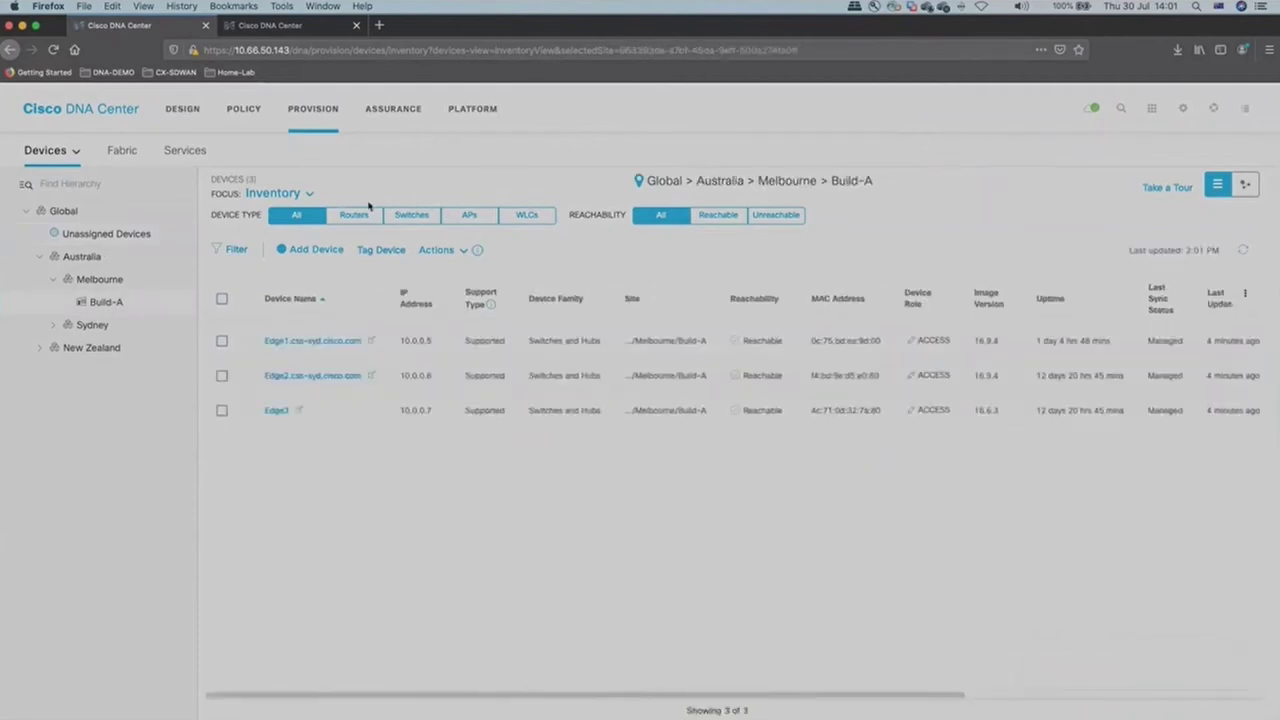
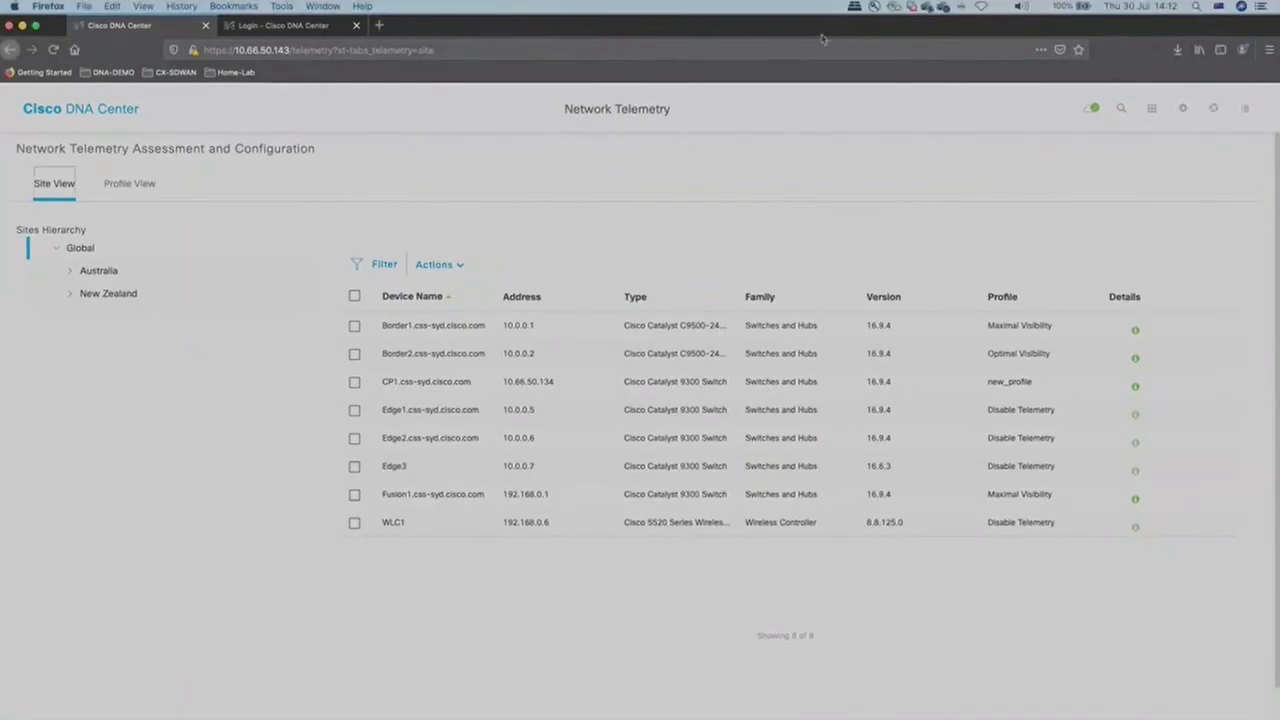
Step: Open Network Telemetry, review the Maximal Visibility profile's settings, and start adding a new profile
left_click(1152, 108)
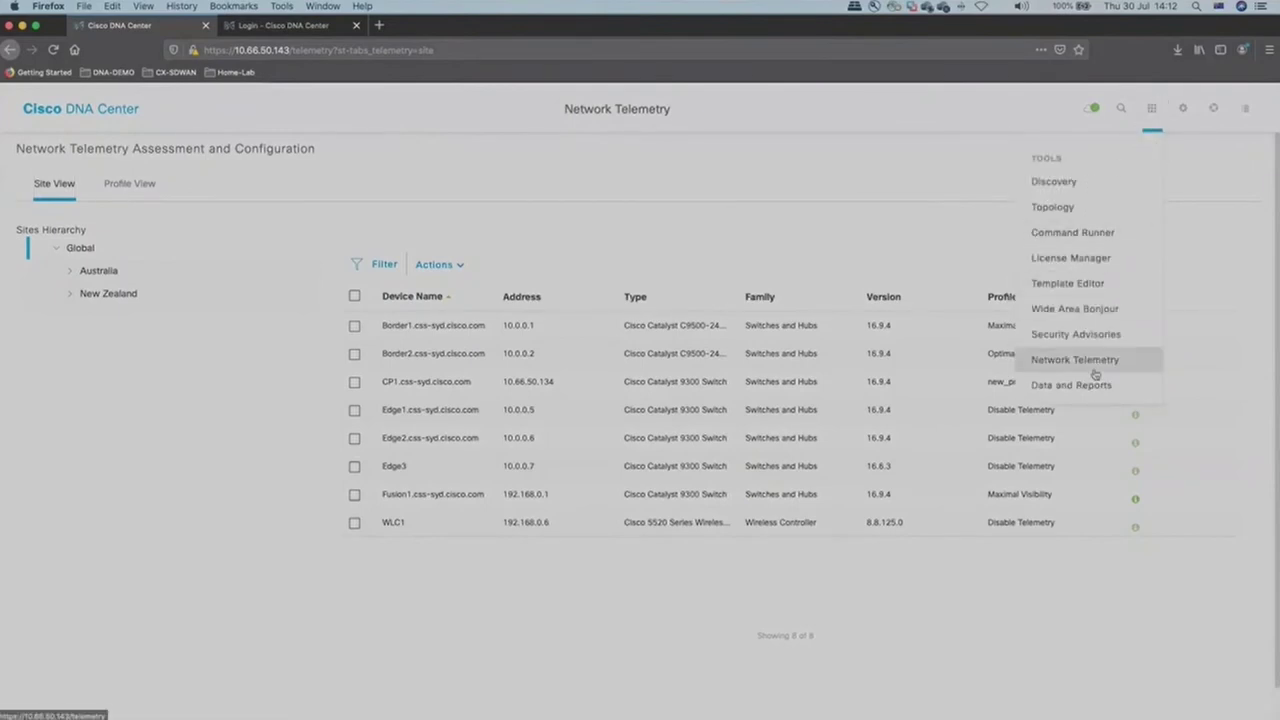
left_click(1091, 363)
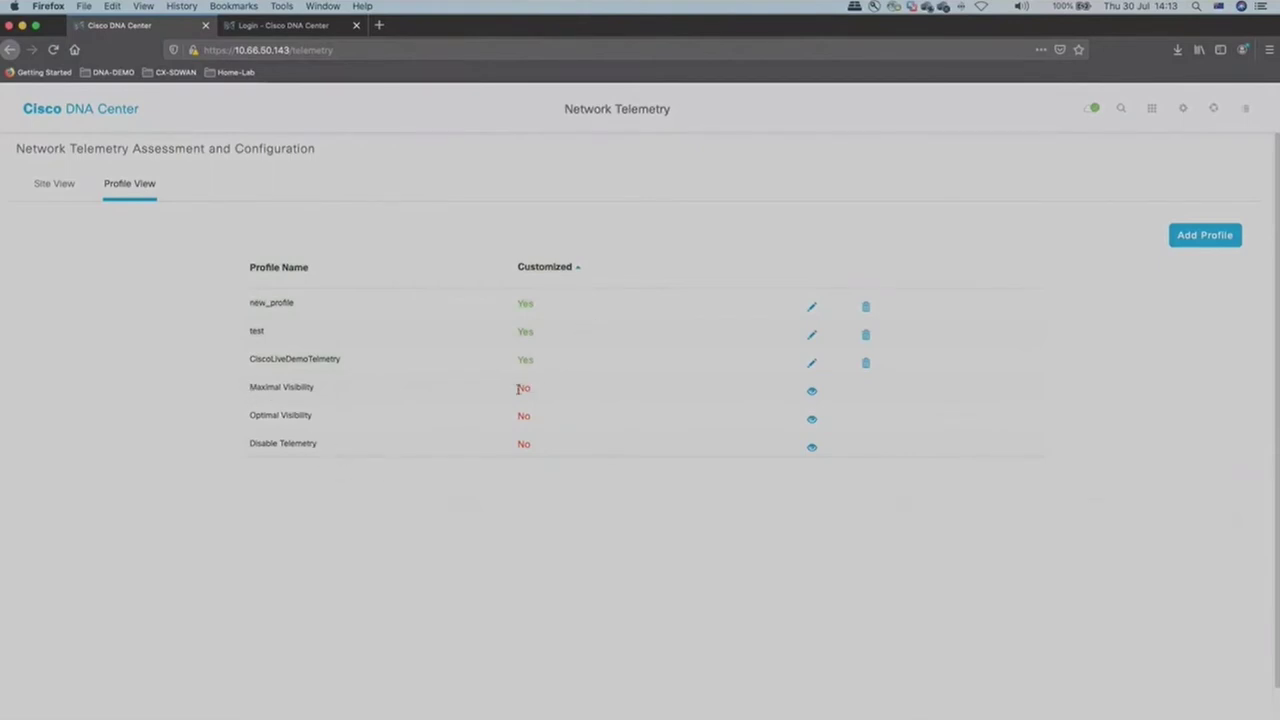
left_click(810, 394)
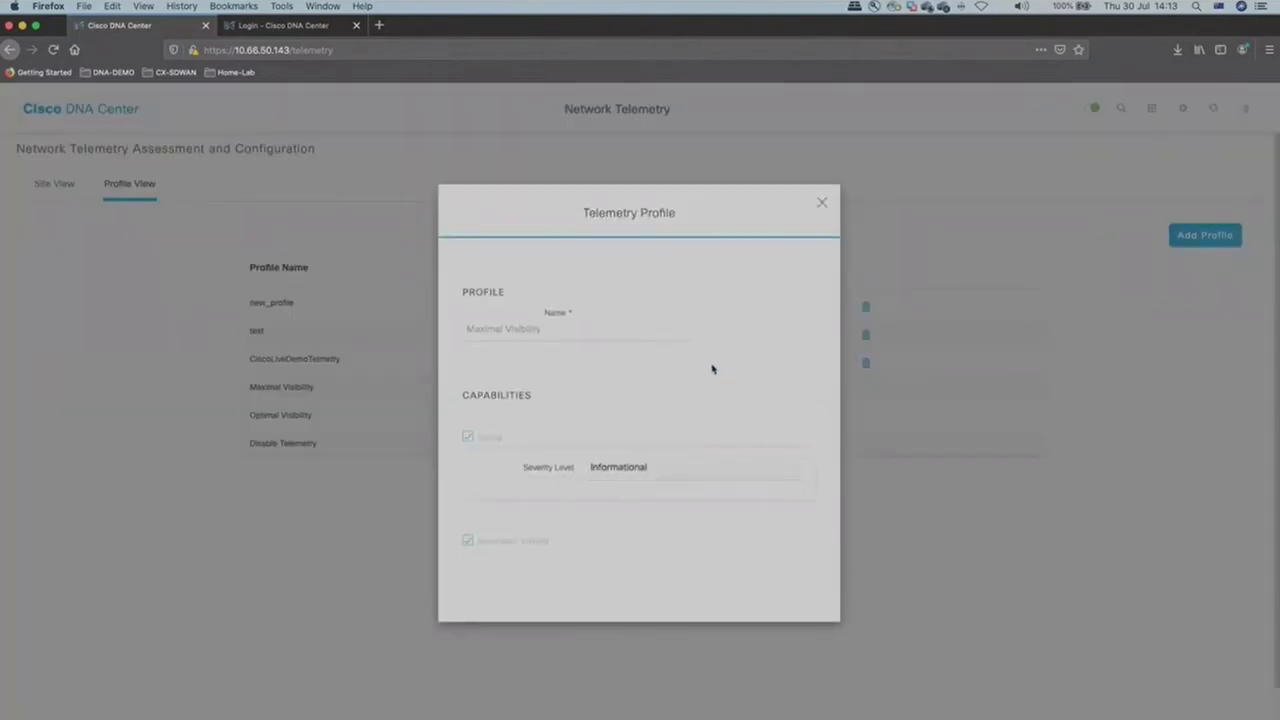
left_click(822, 207)
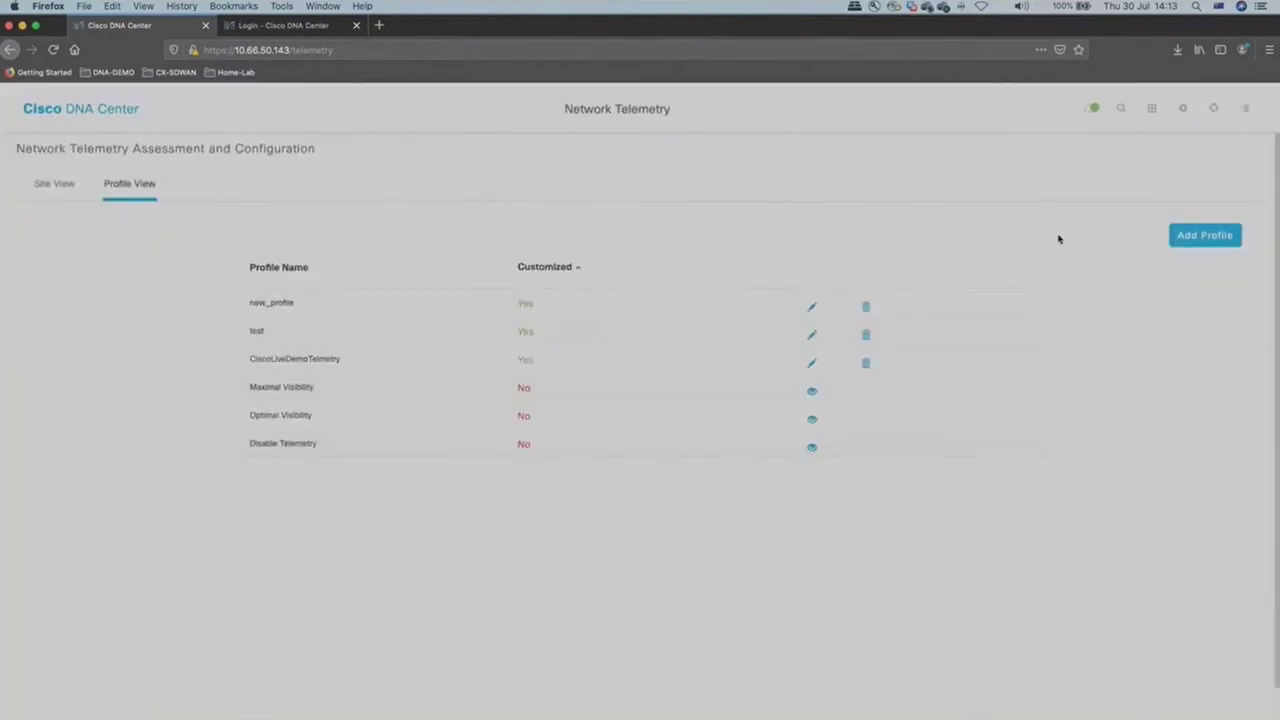
left_click(1224, 246)
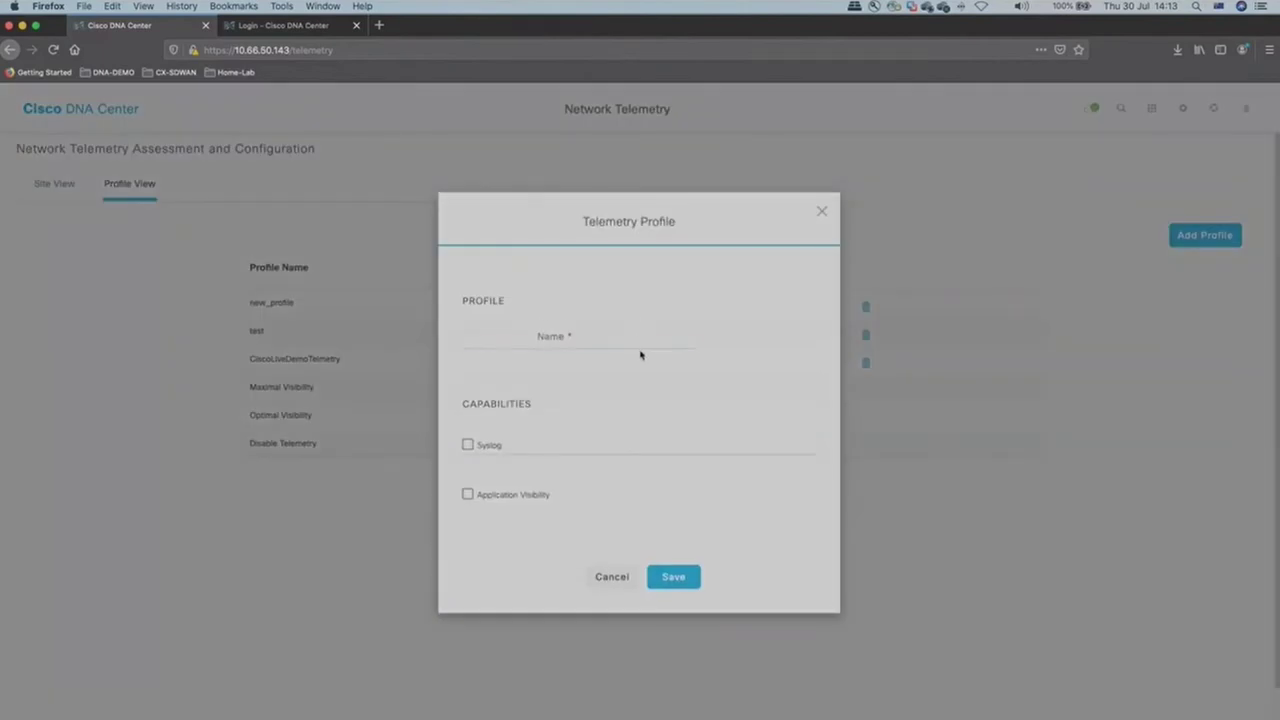
Step: Name the profile Demo-01, enable Syslog at Informational severity, and enable Application Visibility
left_click(640, 342)
type("Demo")
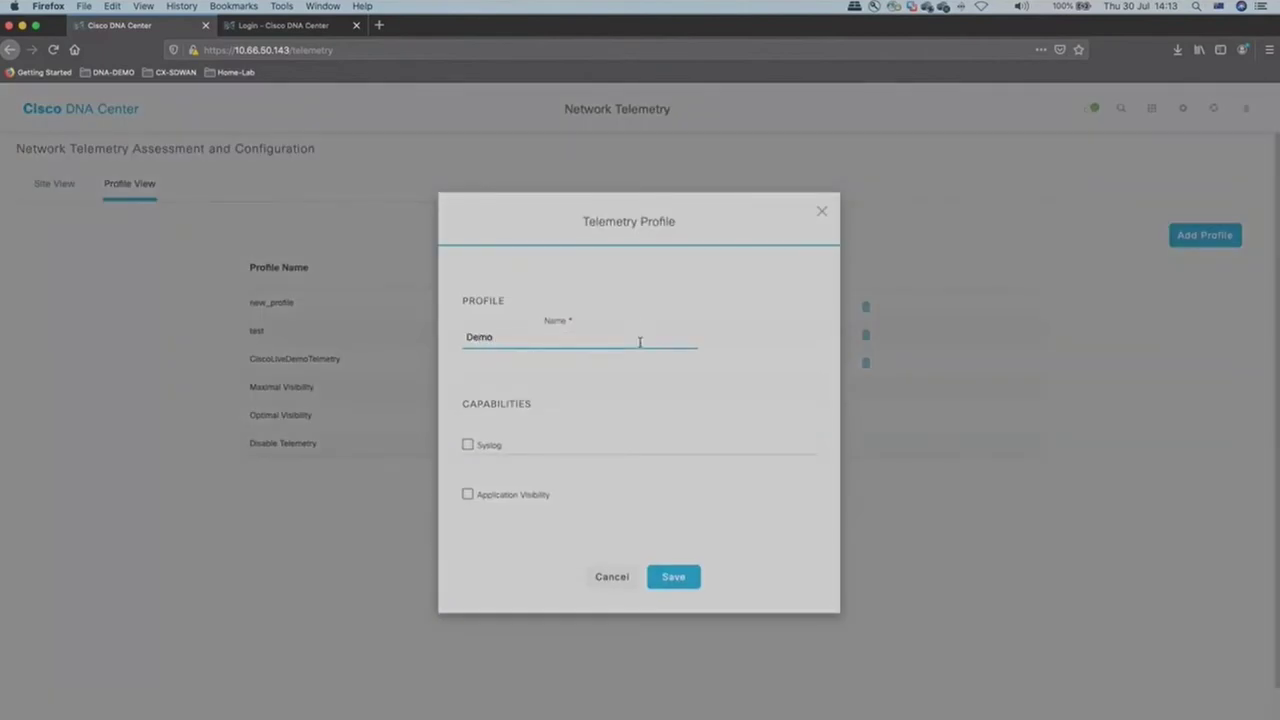
type("-01")
left_click(607, 358)
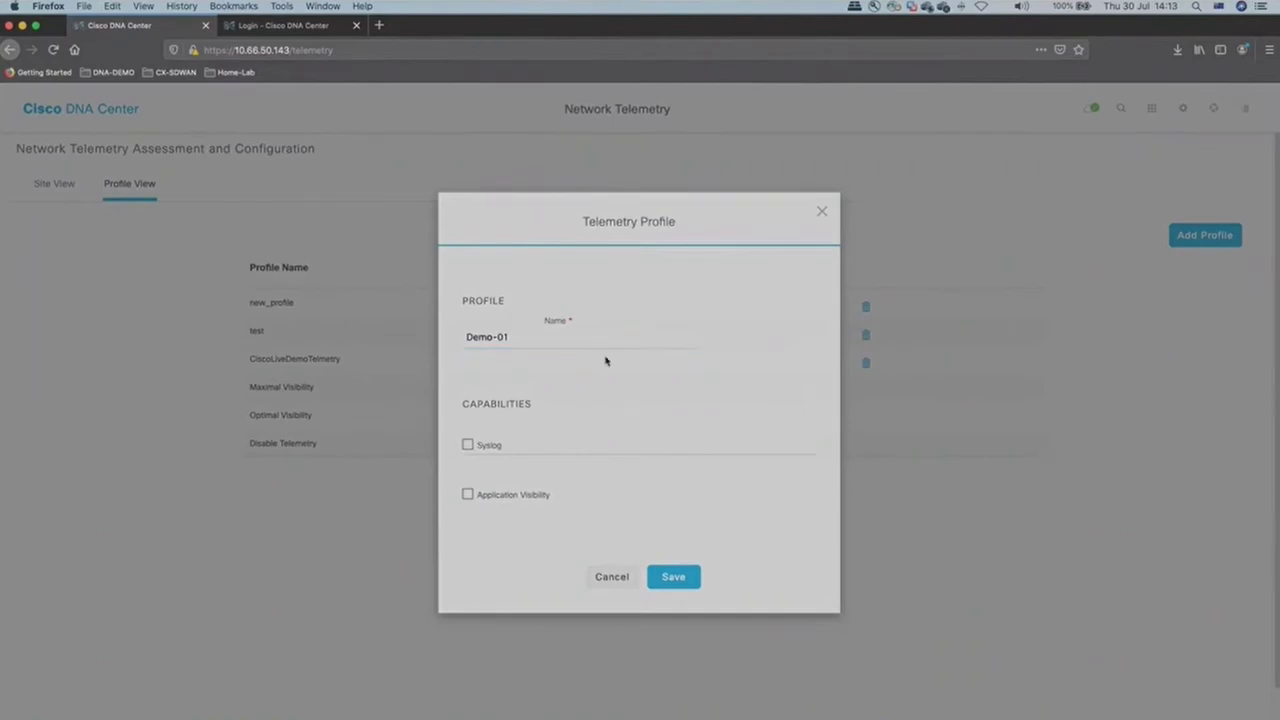
left_click(468, 446)
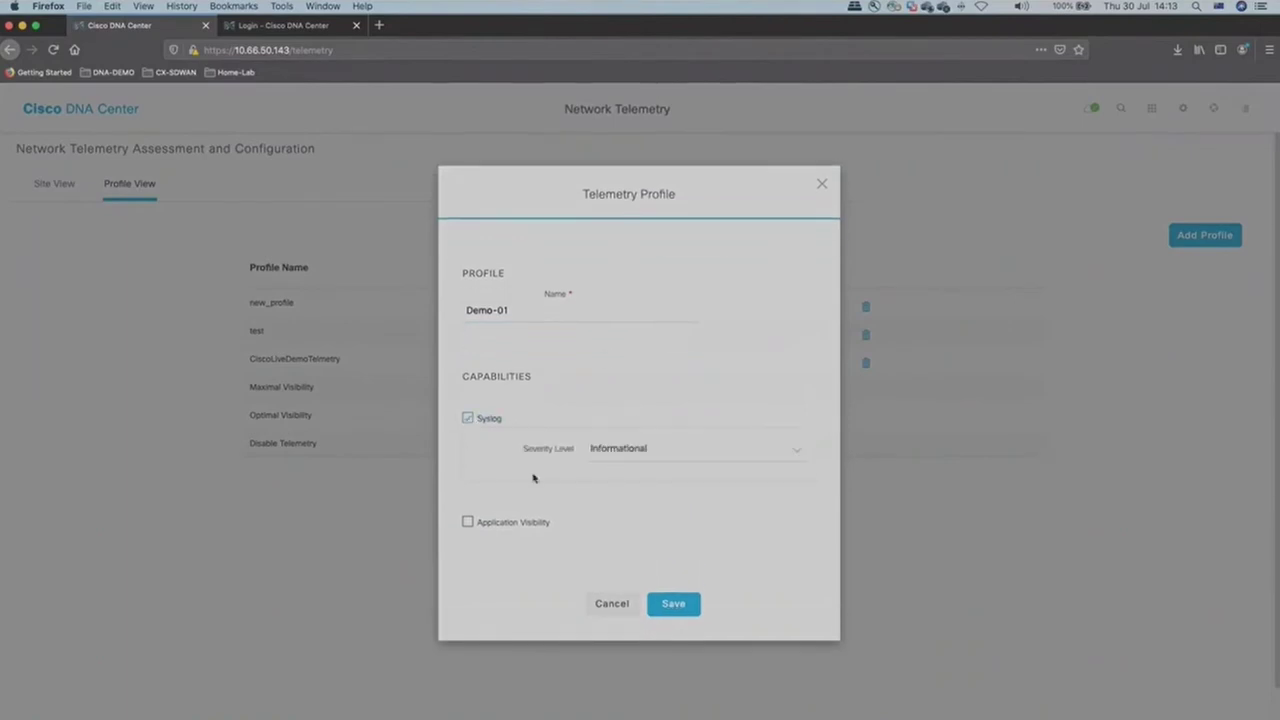
left_click(621, 450)
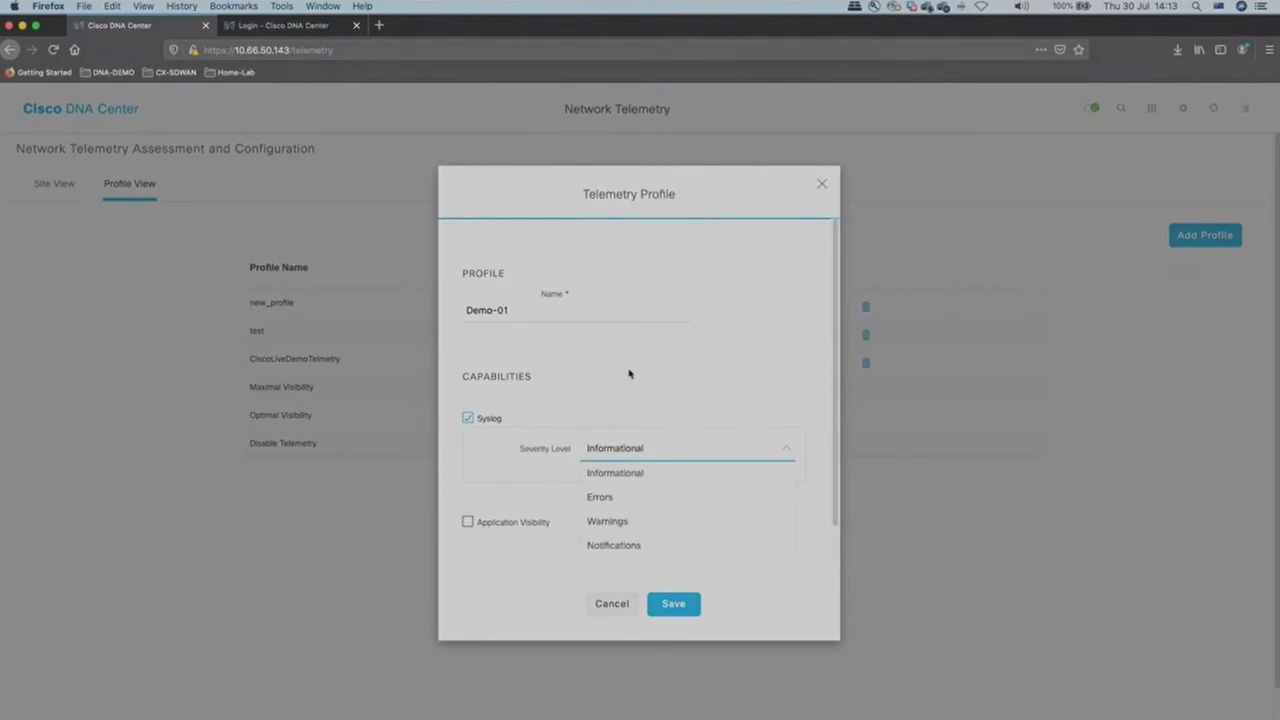
left_click(631, 369)
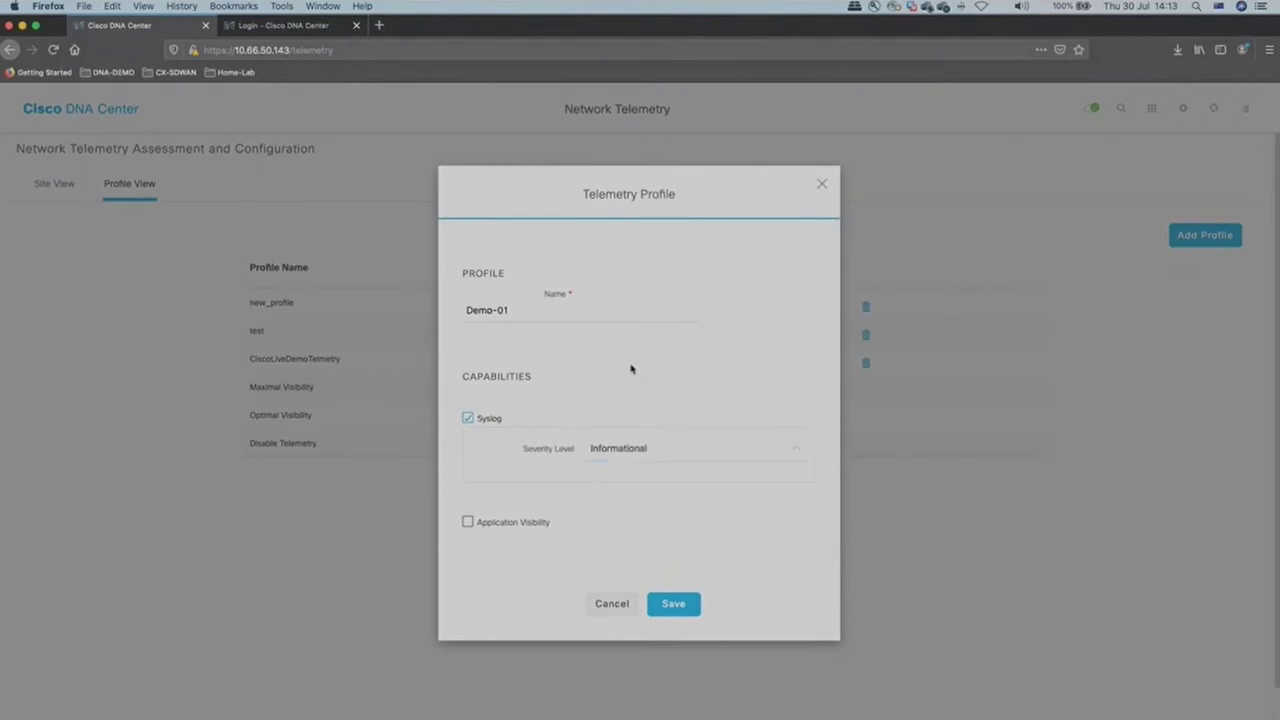
left_click(468, 521)
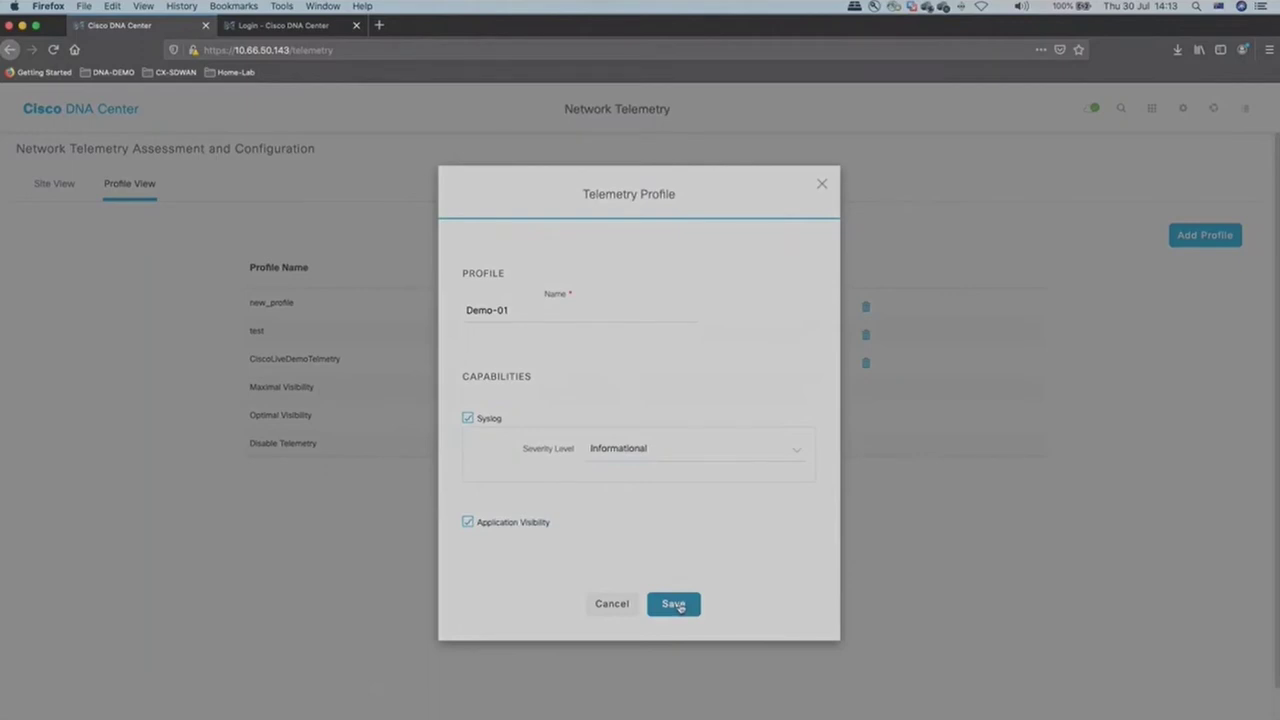
Step: Remove the hyphen so the name reads Demo01, then save the profile
left_click(676, 606)
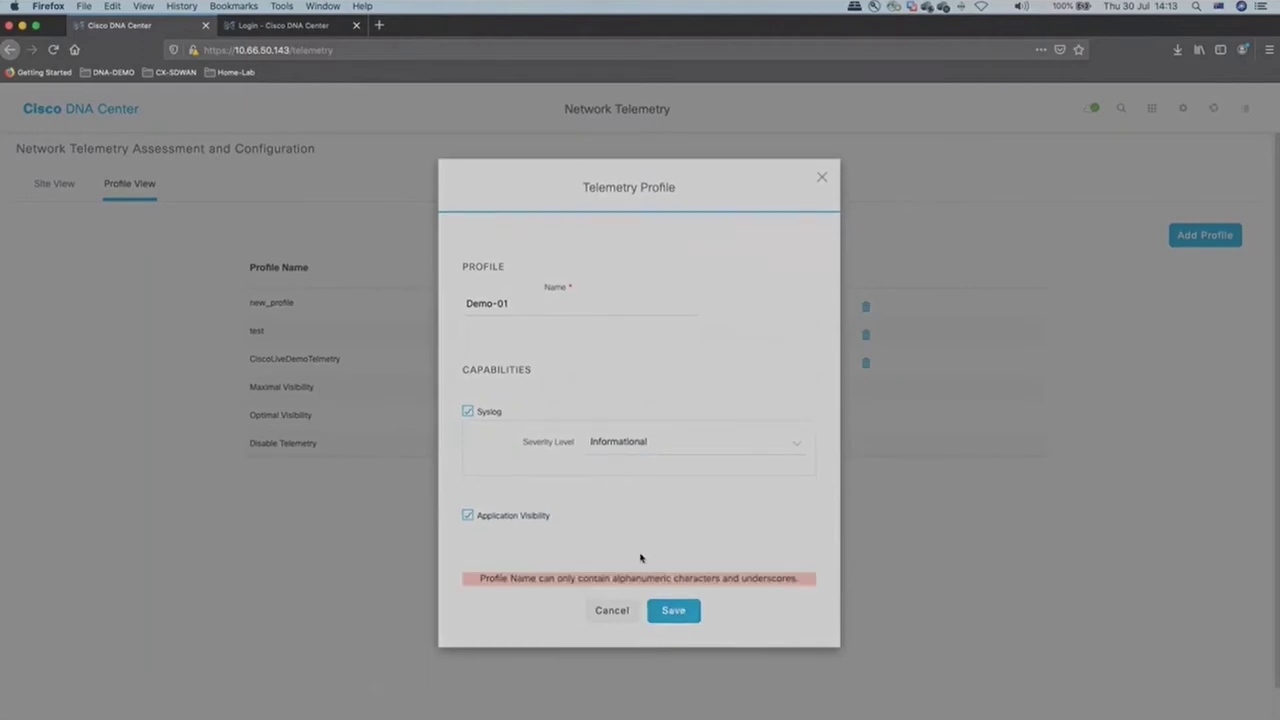
left_click(496, 303)
key("Delete")
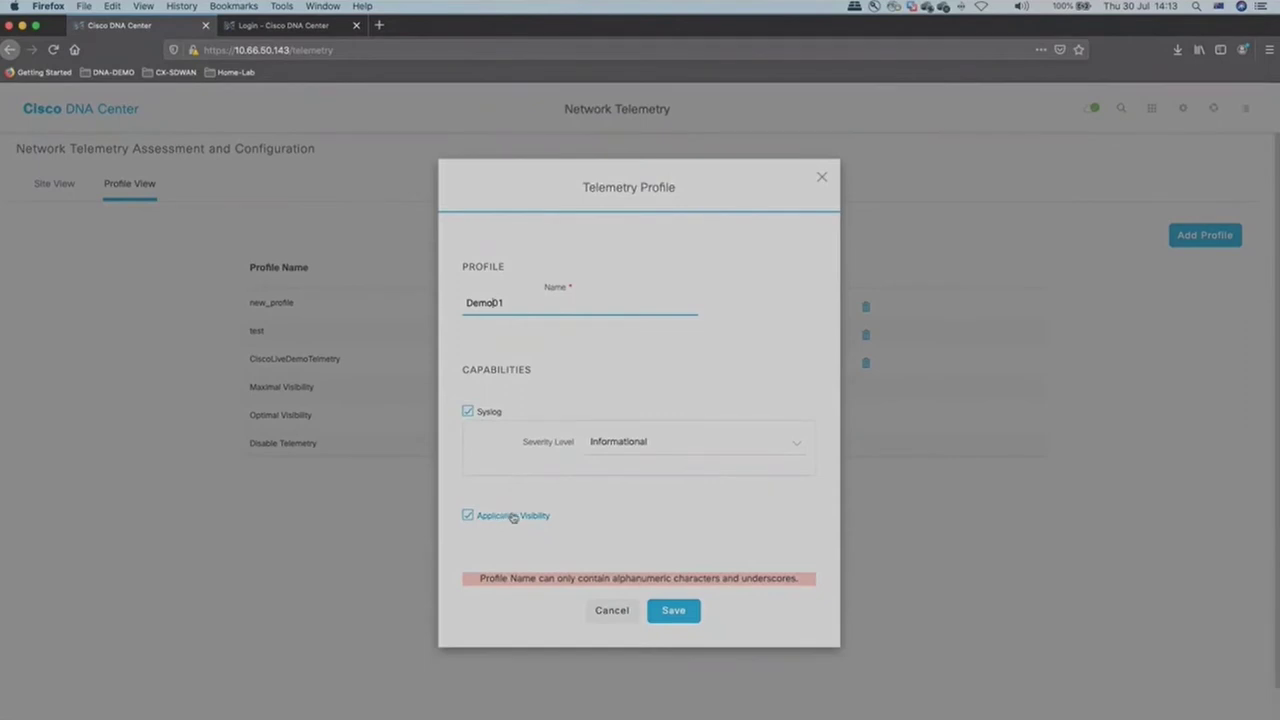
left_click(682, 618)
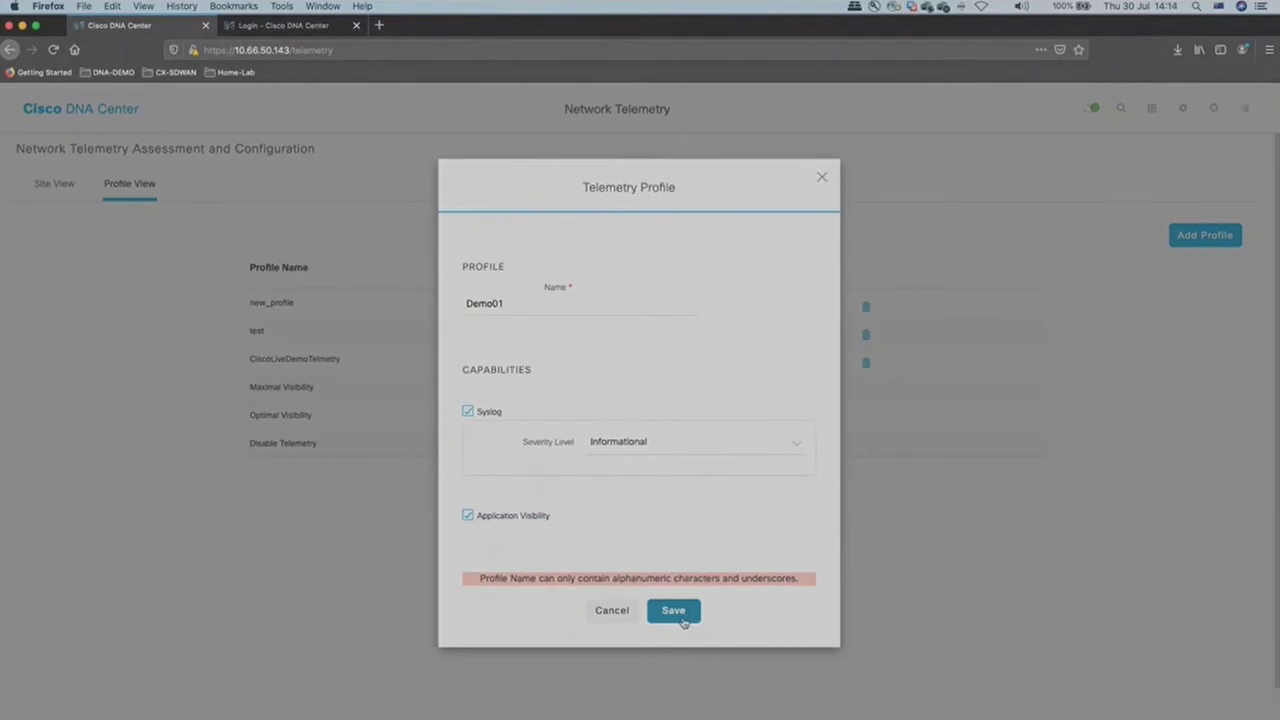
left_click(684, 621)
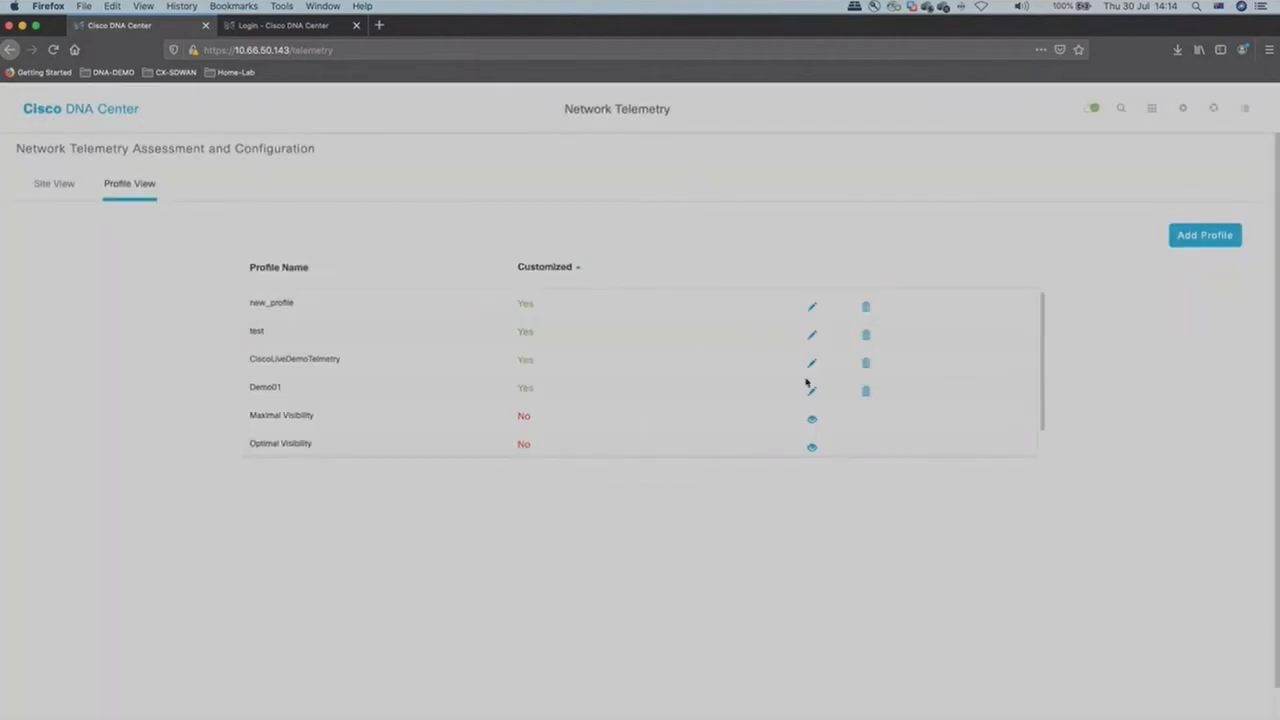
Step: Reopen and save Demo01, then view the Site View with Australia expanded
left_click(812, 391)
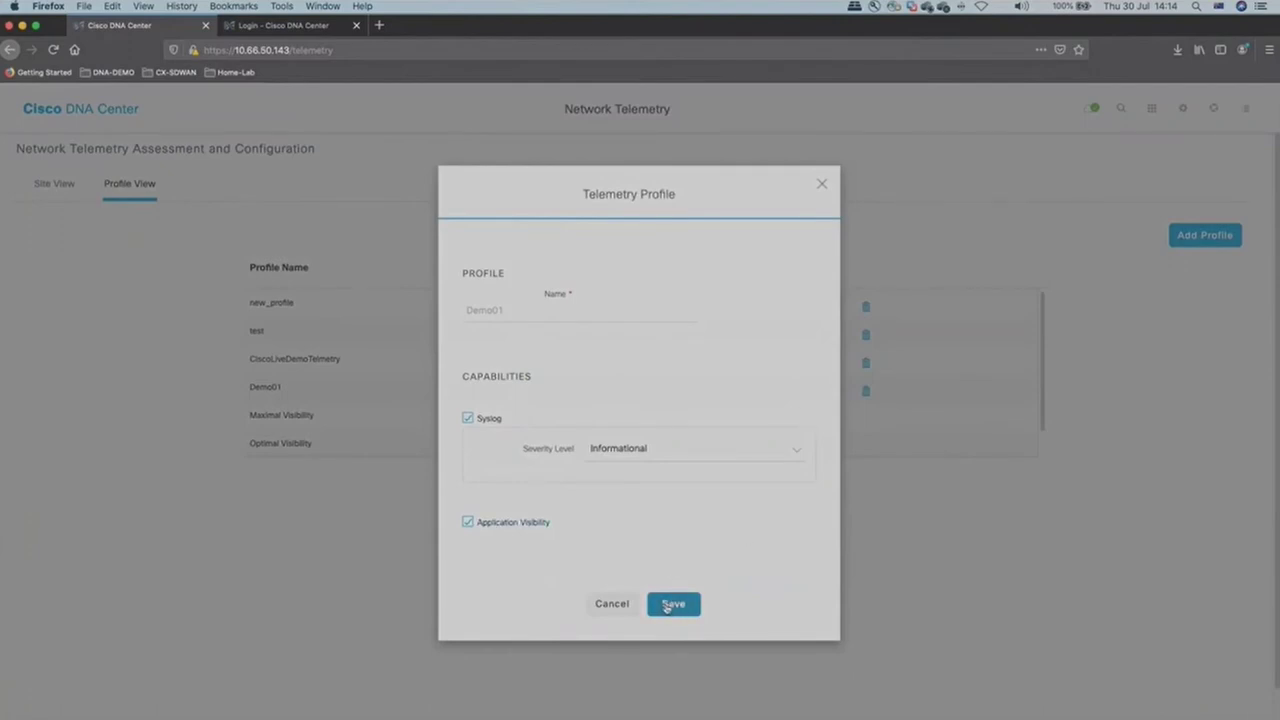
left_click(668, 605)
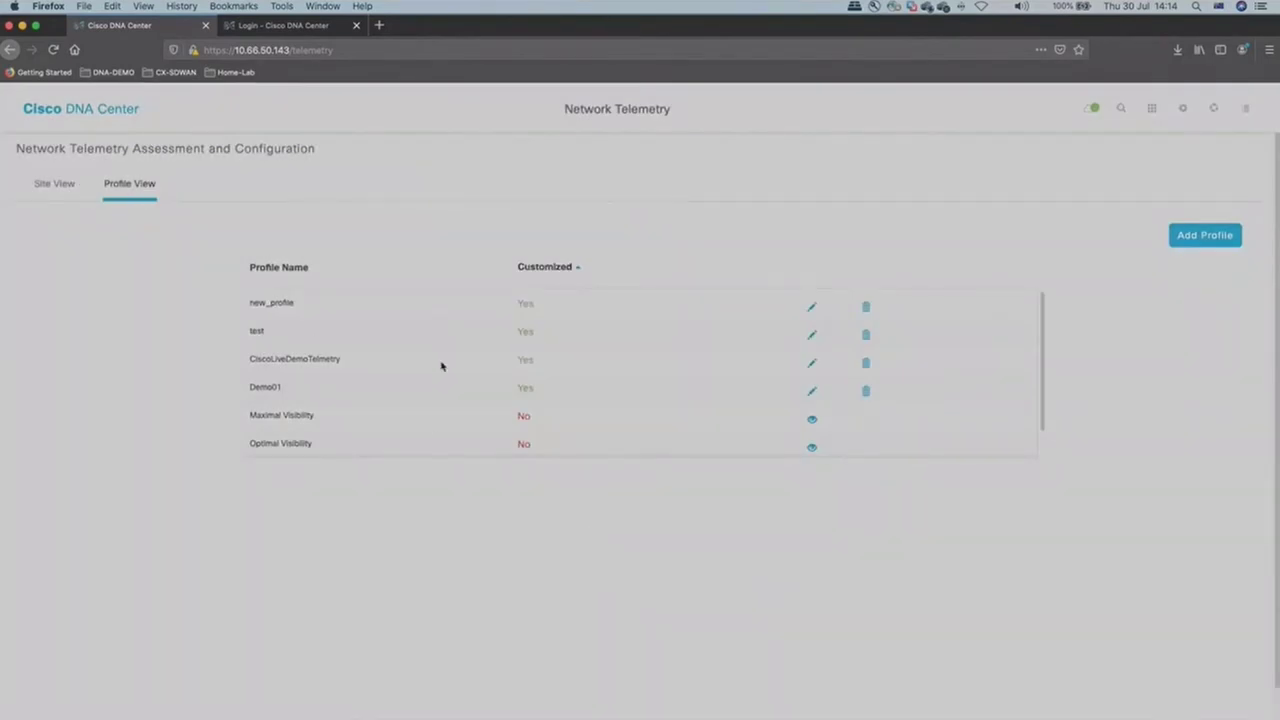
left_click(41, 185)
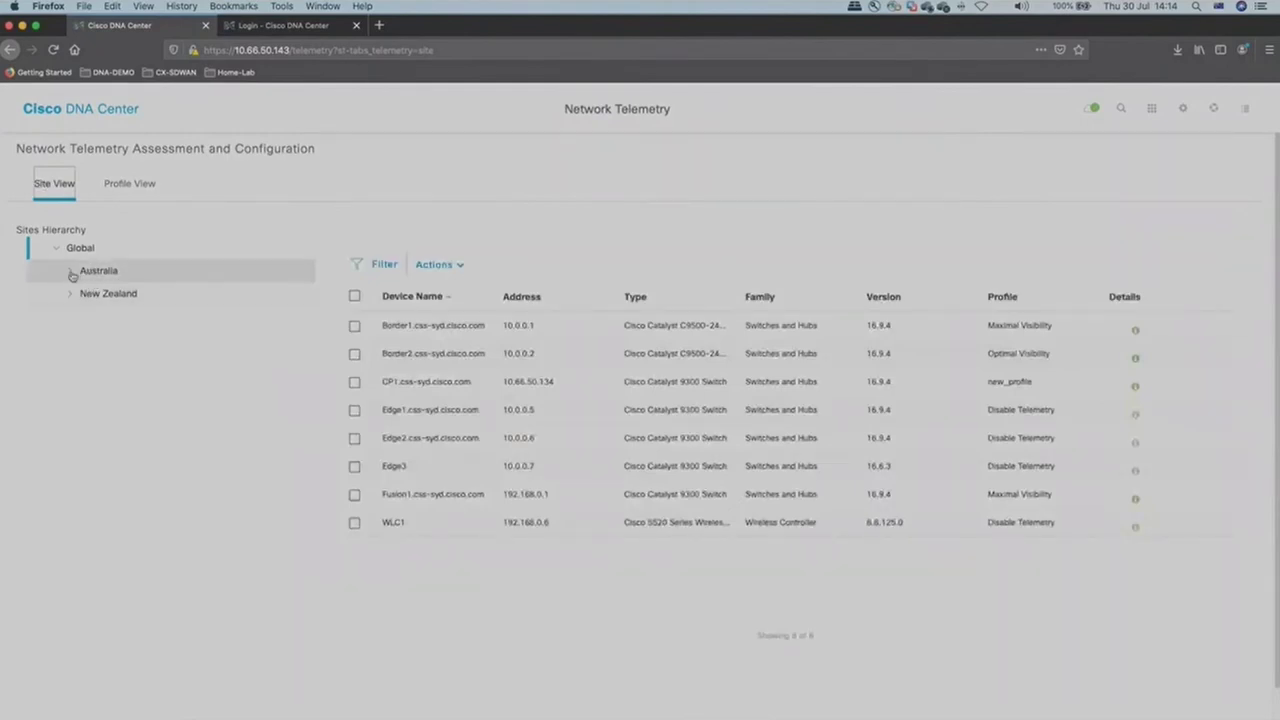
left_click(71, 273)
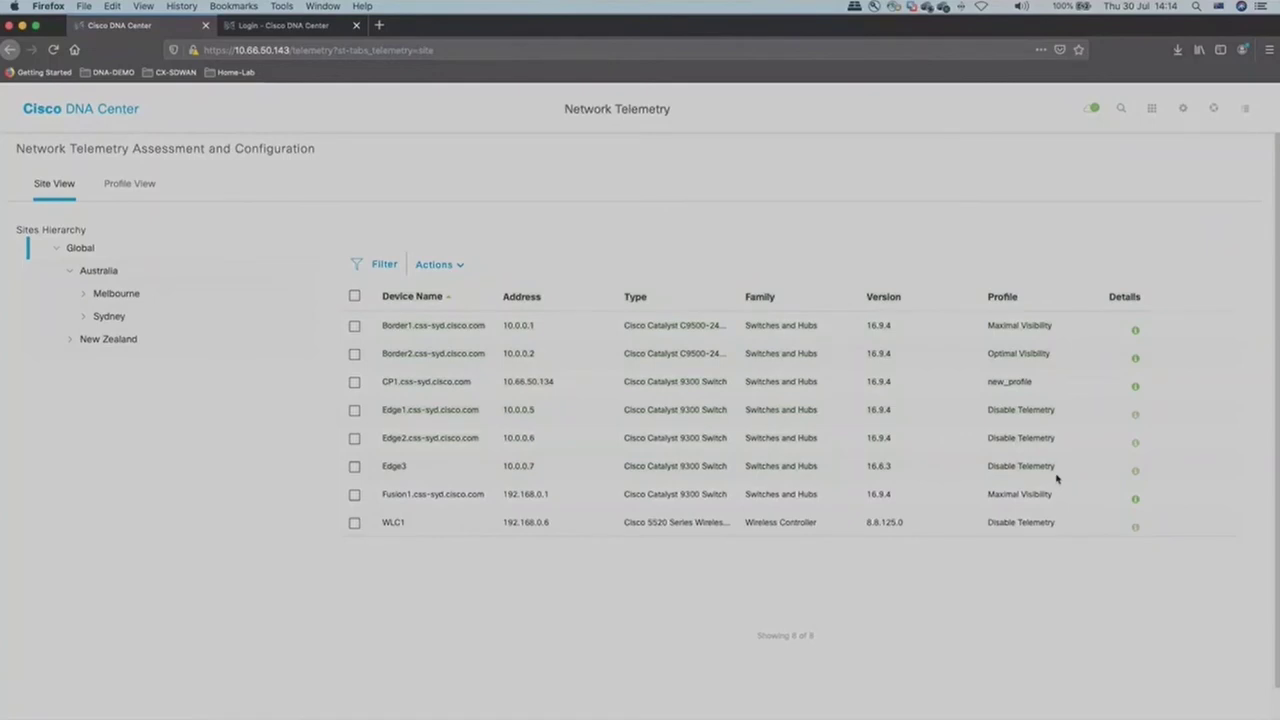
Step: Review the Disable Telemetry profile's settings and return to the Site View
left_click(118, 186)
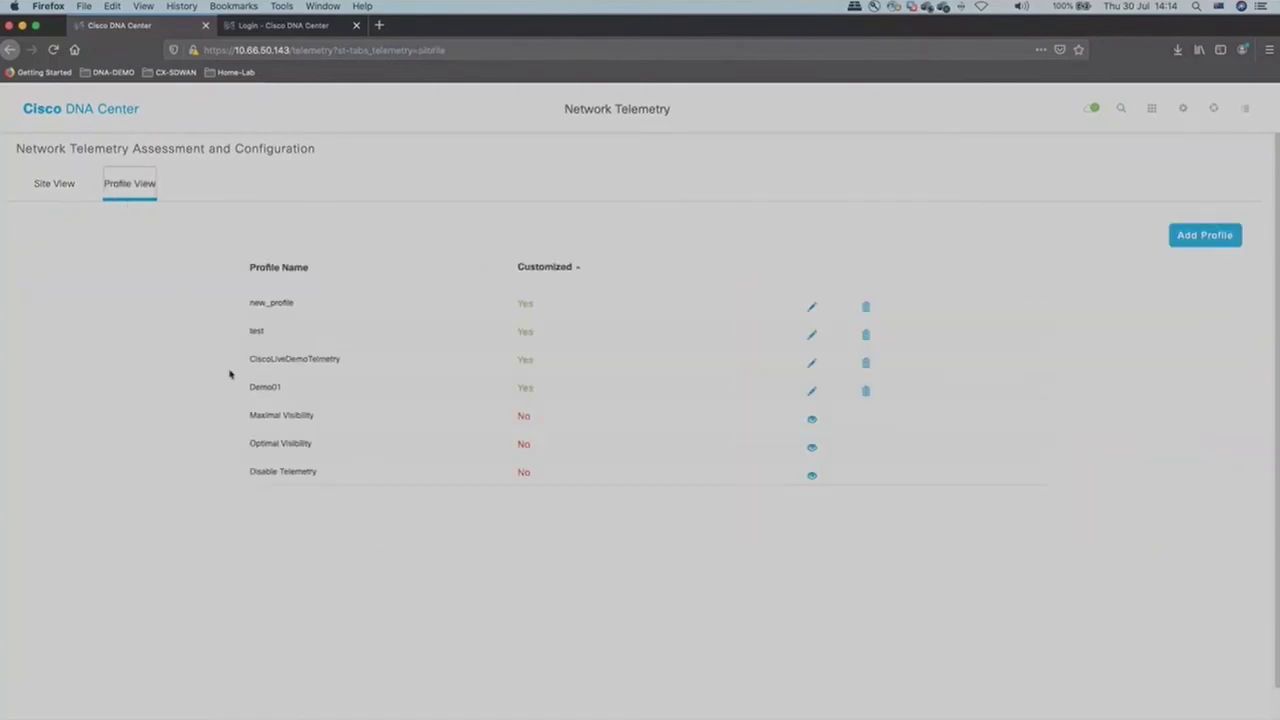
left_click(811, 477)
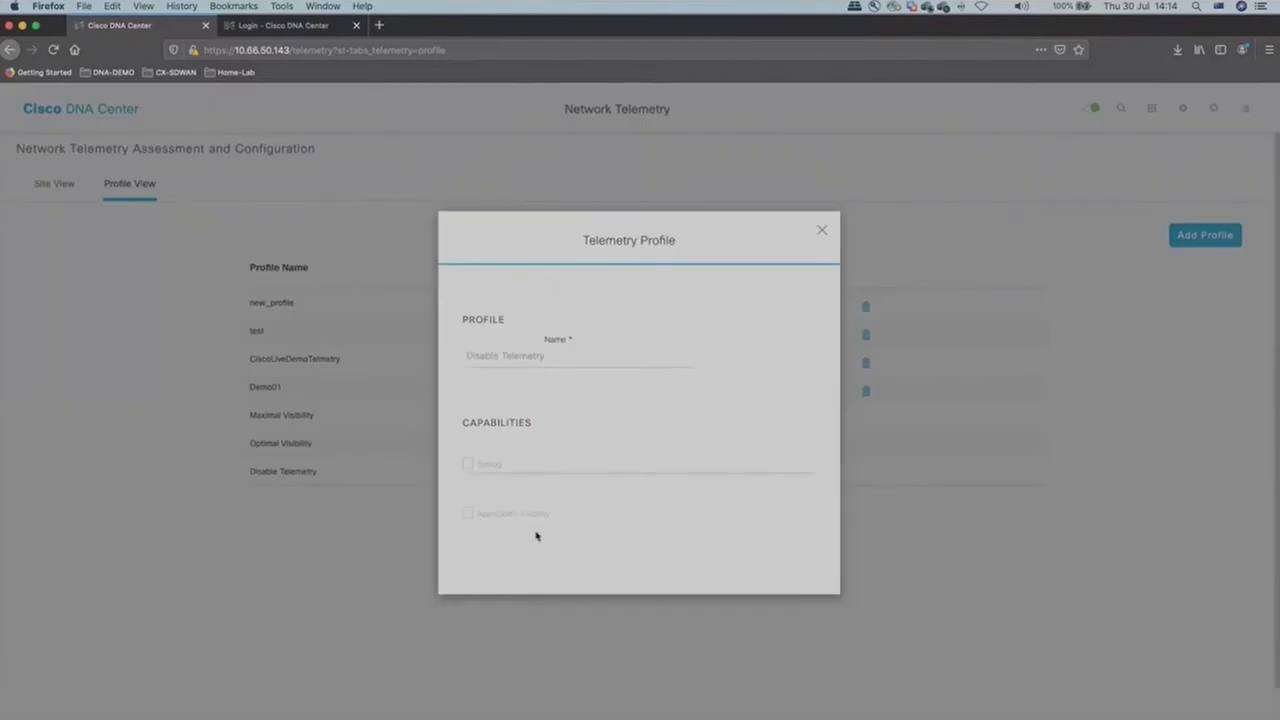
left_click(825, 231)
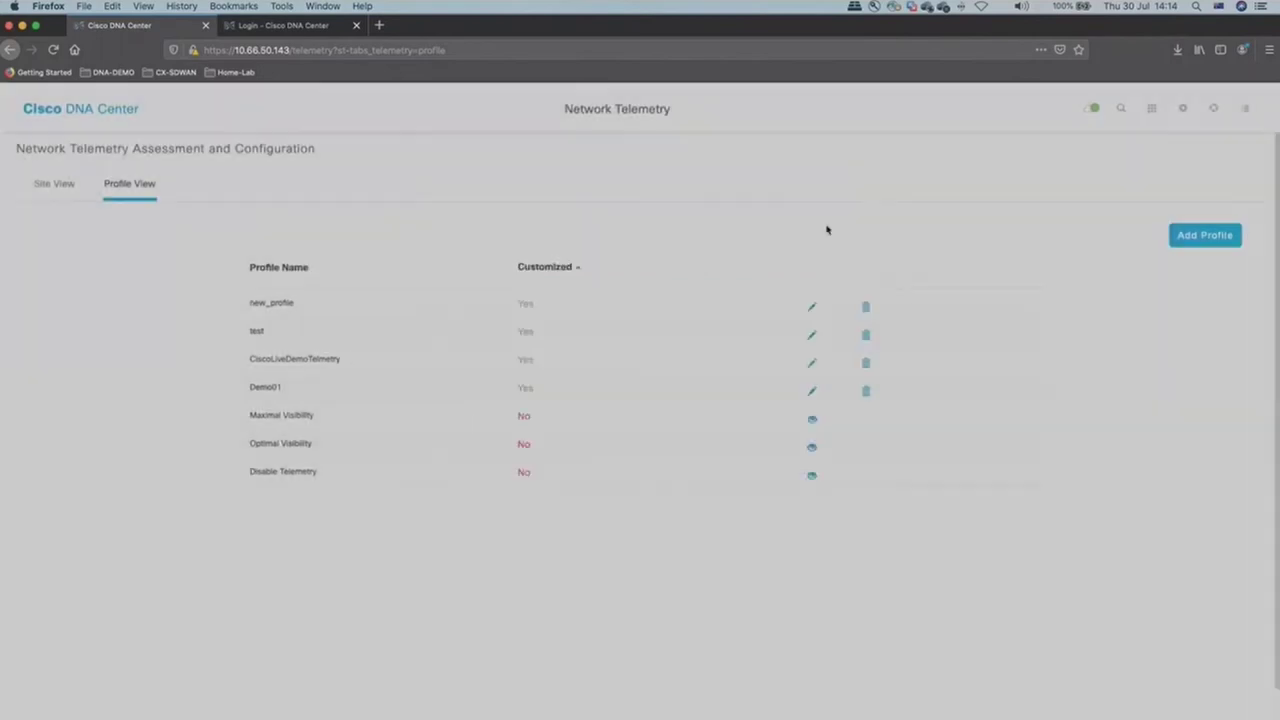
left_click(45, 193)
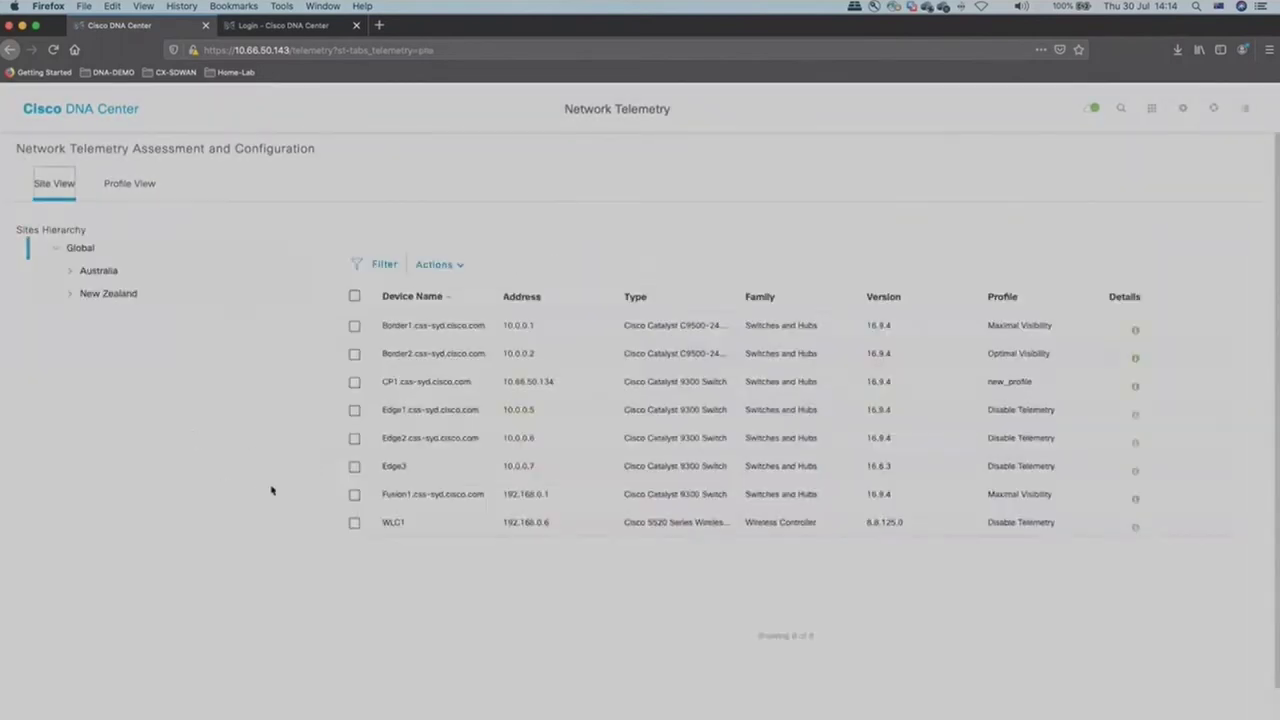
Step: Assign the Demo01 telemetry profile to the Edge3 switch under Australia
left_click(69, 271)
left_click(354, 467)
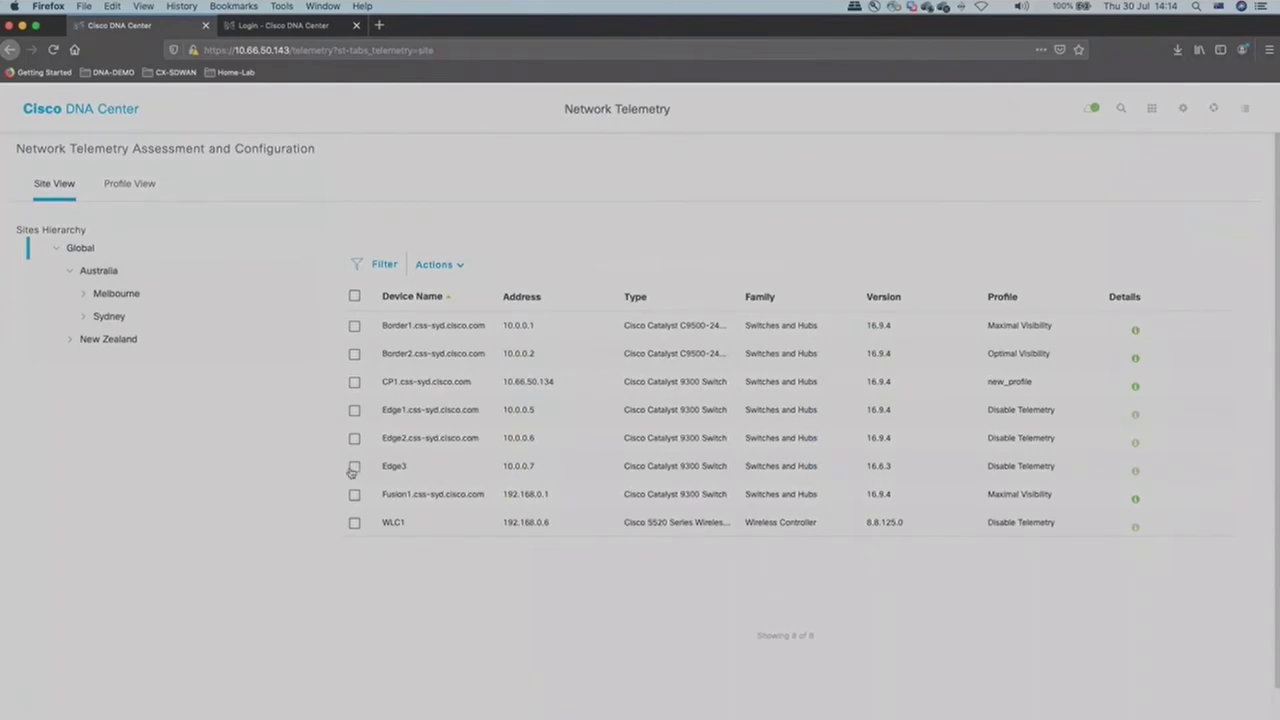
left_click(449, 274)
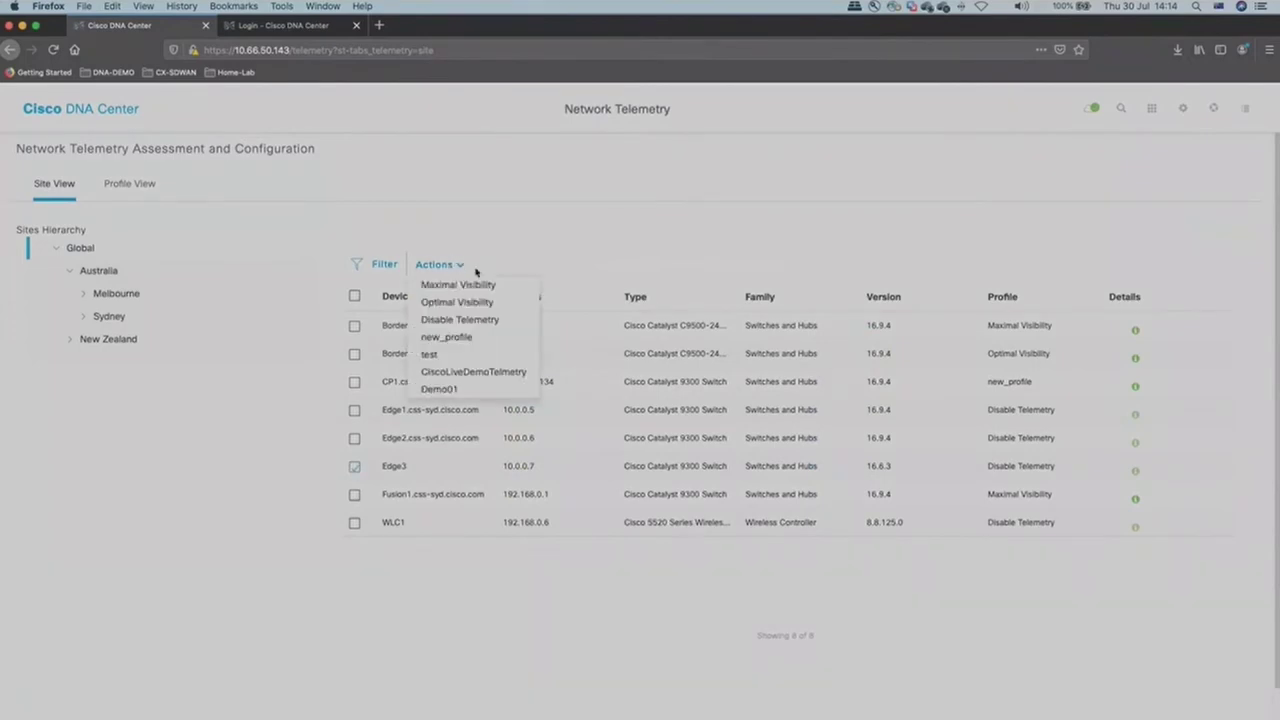
left_click(454, 391)
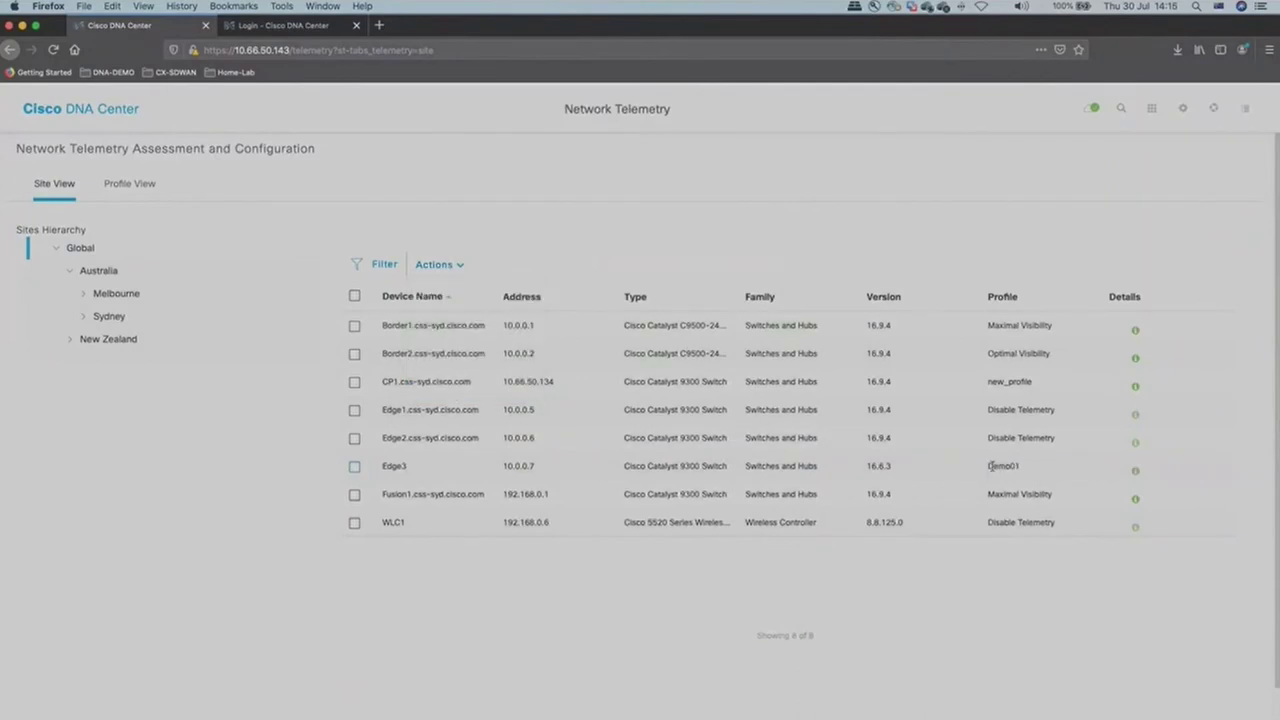
Step: Check Edge3's Syslog and Application Visibility telemetry status in its details dialog
left_click(1135, 472)
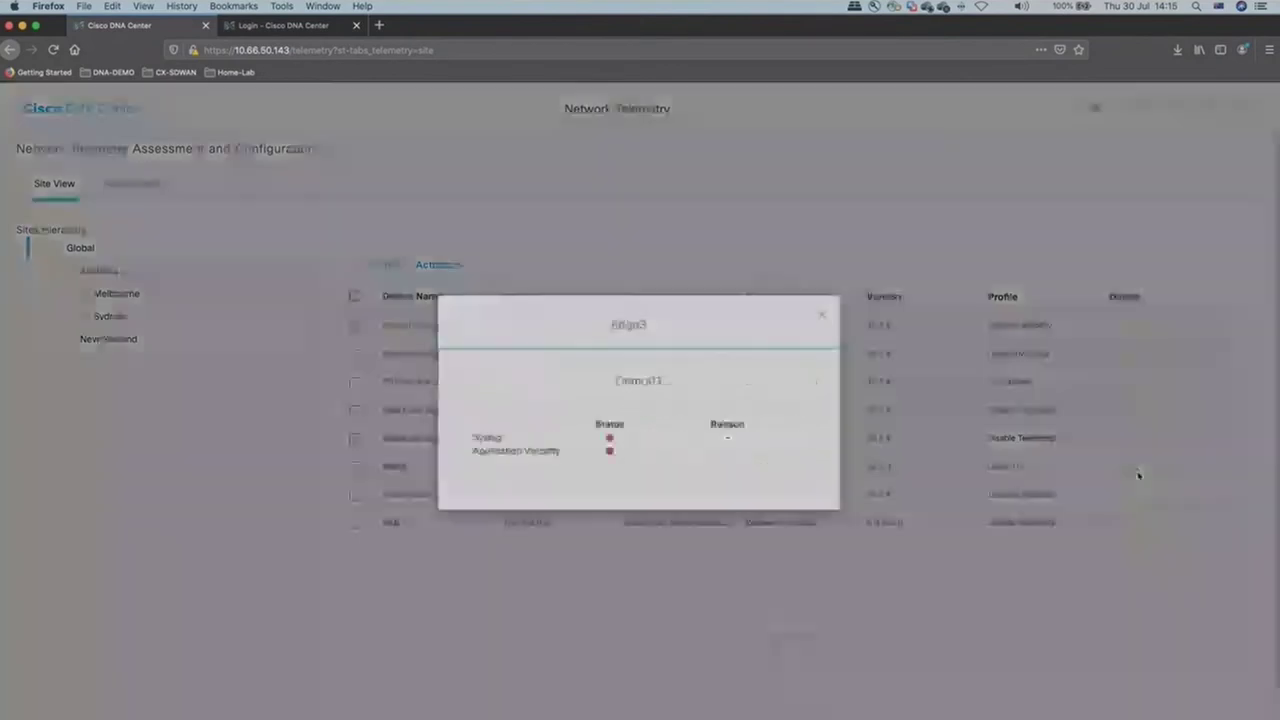
left_click(822, 316)
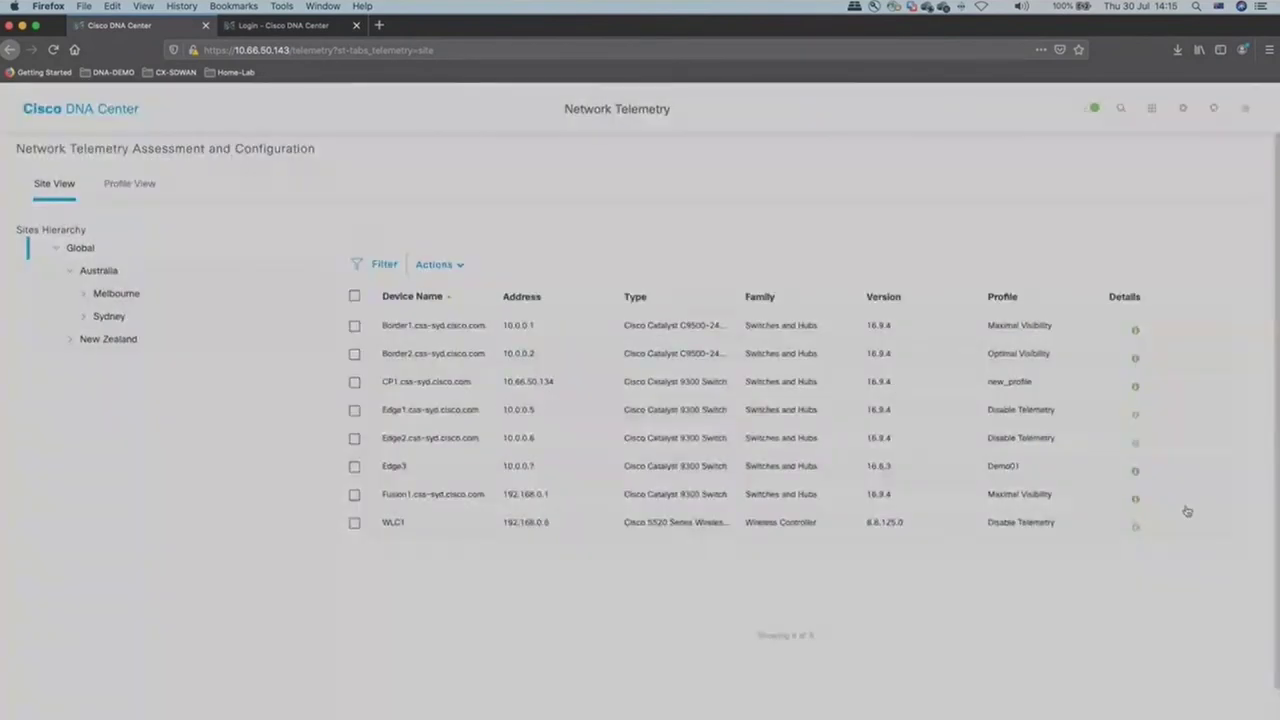
left_click(1134, 474)
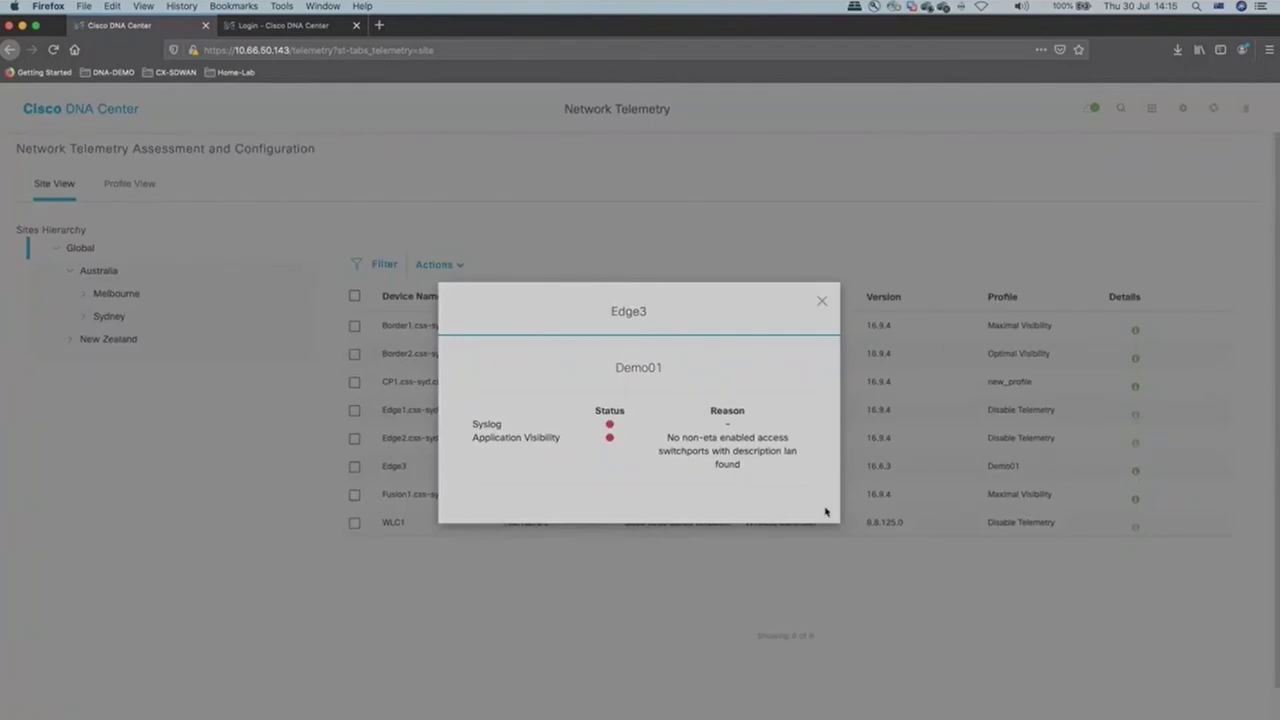
left_click(822, 302)
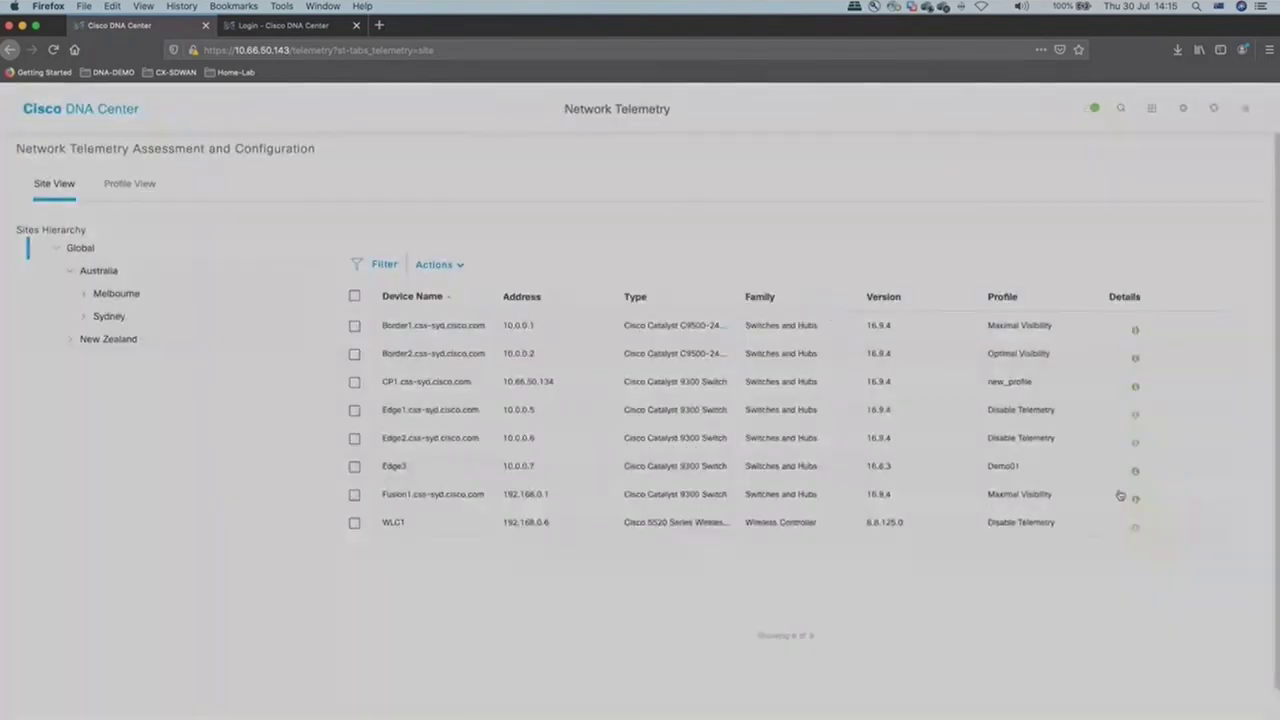
left_click(1137, 471)
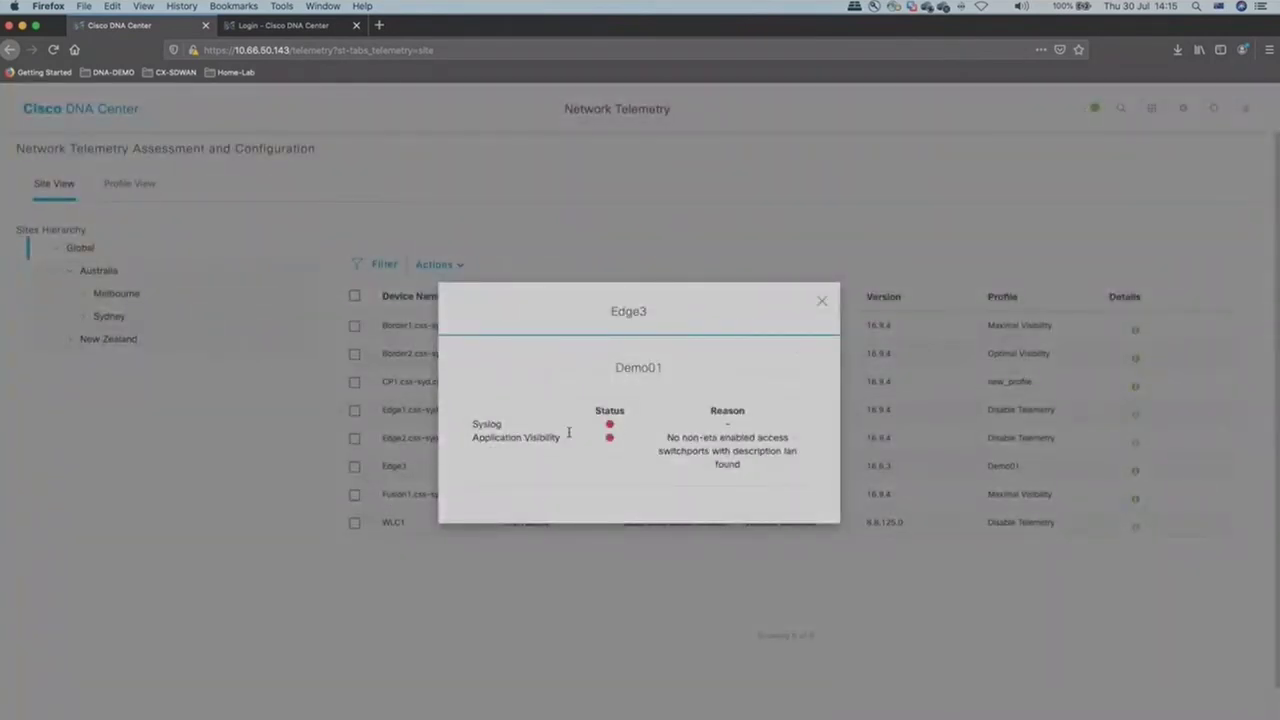
left_click(821, 302)
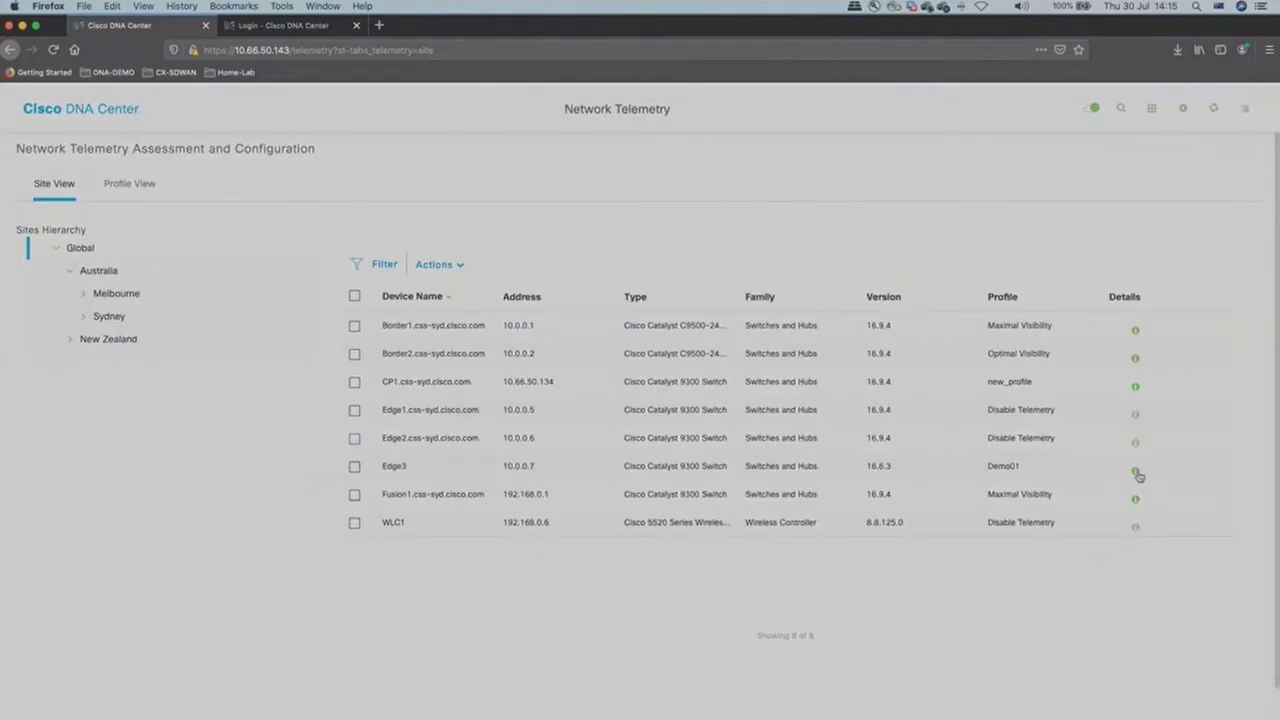
Step: Recheck Edge3's status, then apply the Demo01 profile to Edge1 and Edge2
left_click(1136, 472)
left_click(820, 313)
left_click(357, 440)
left_click(357, 413)
left_click(434, 264)
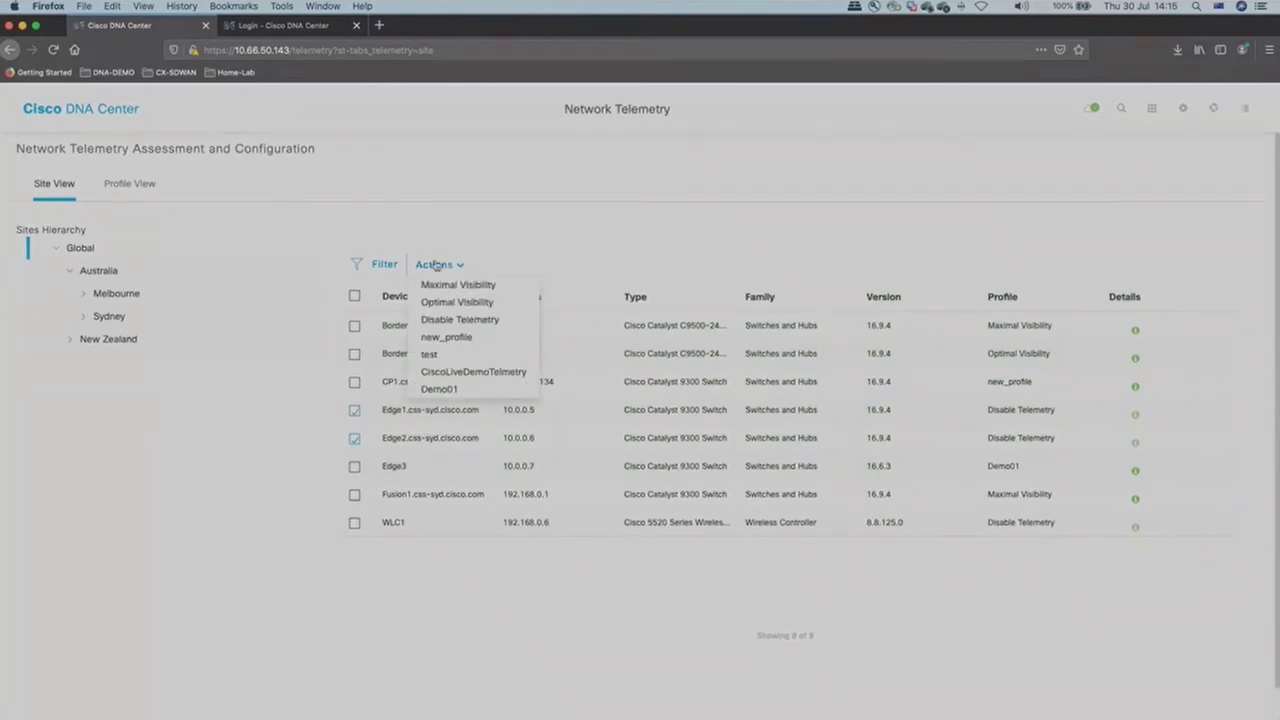
left_click(458, 391)
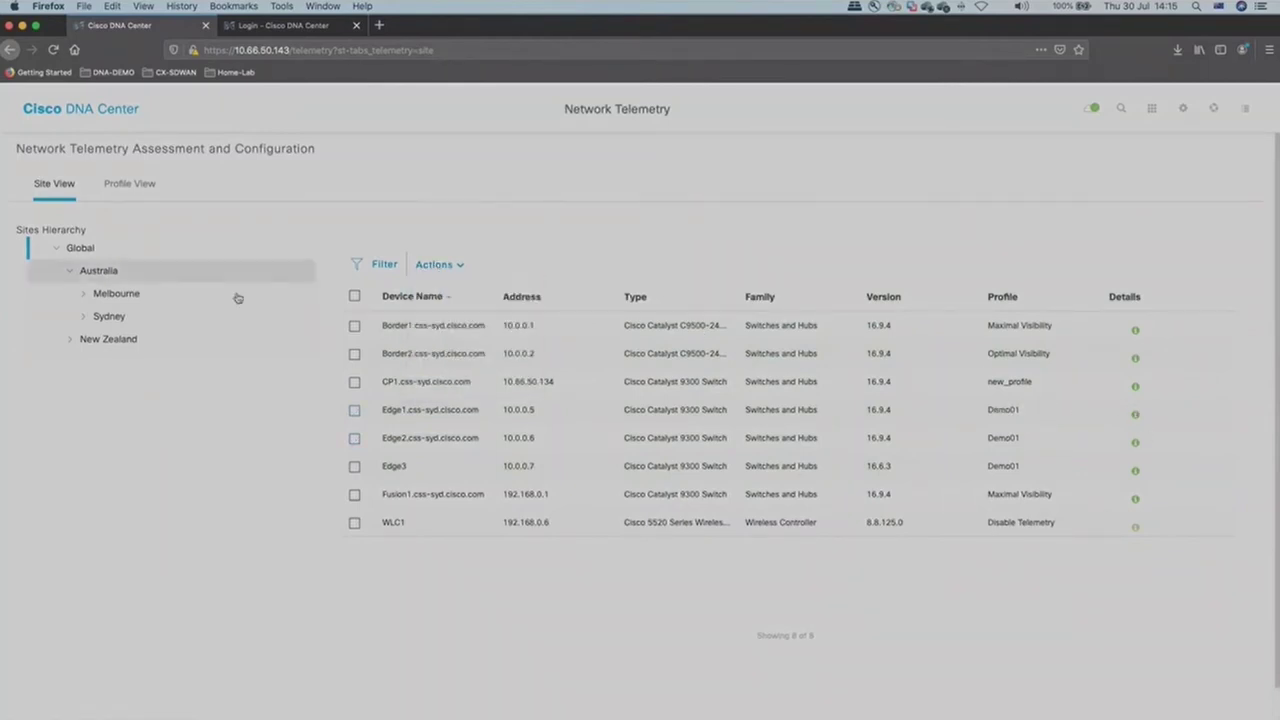
Step: Filter the device list to Melbourne's Build-A site and open Edge3's telemetry status
left_click(118, 297)
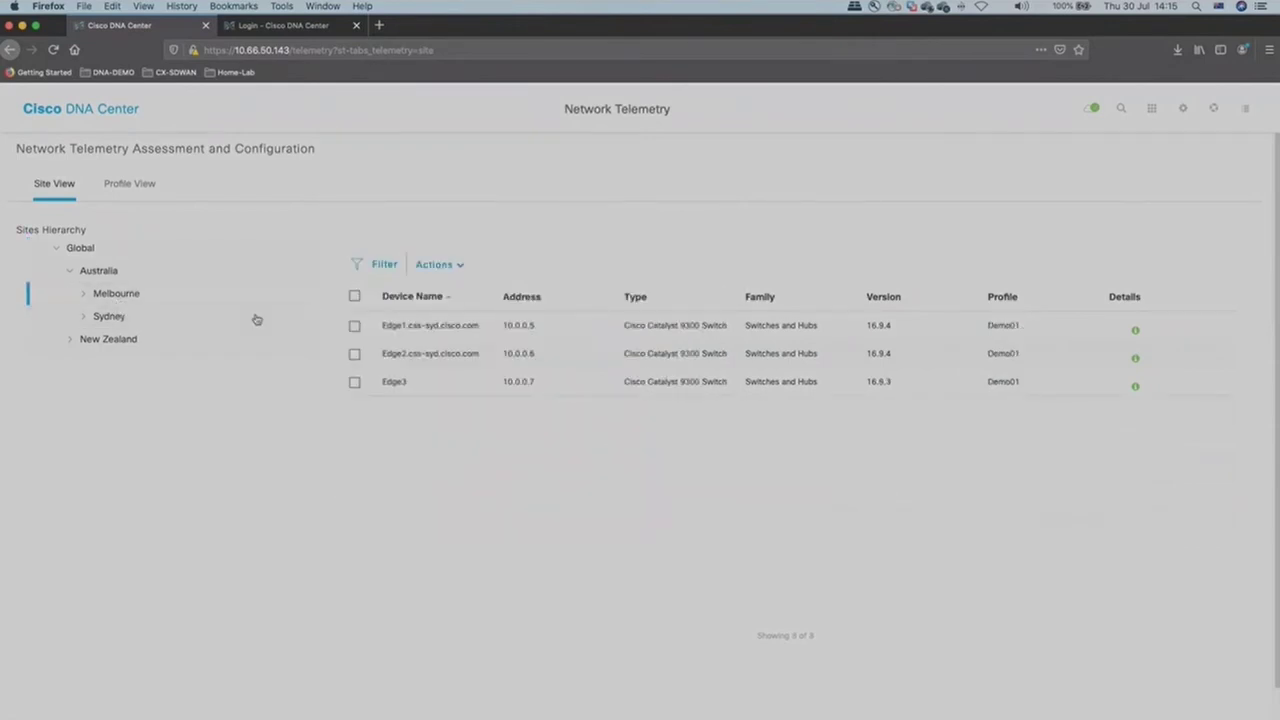
left_click(86, 295)
left_click(128, 316)
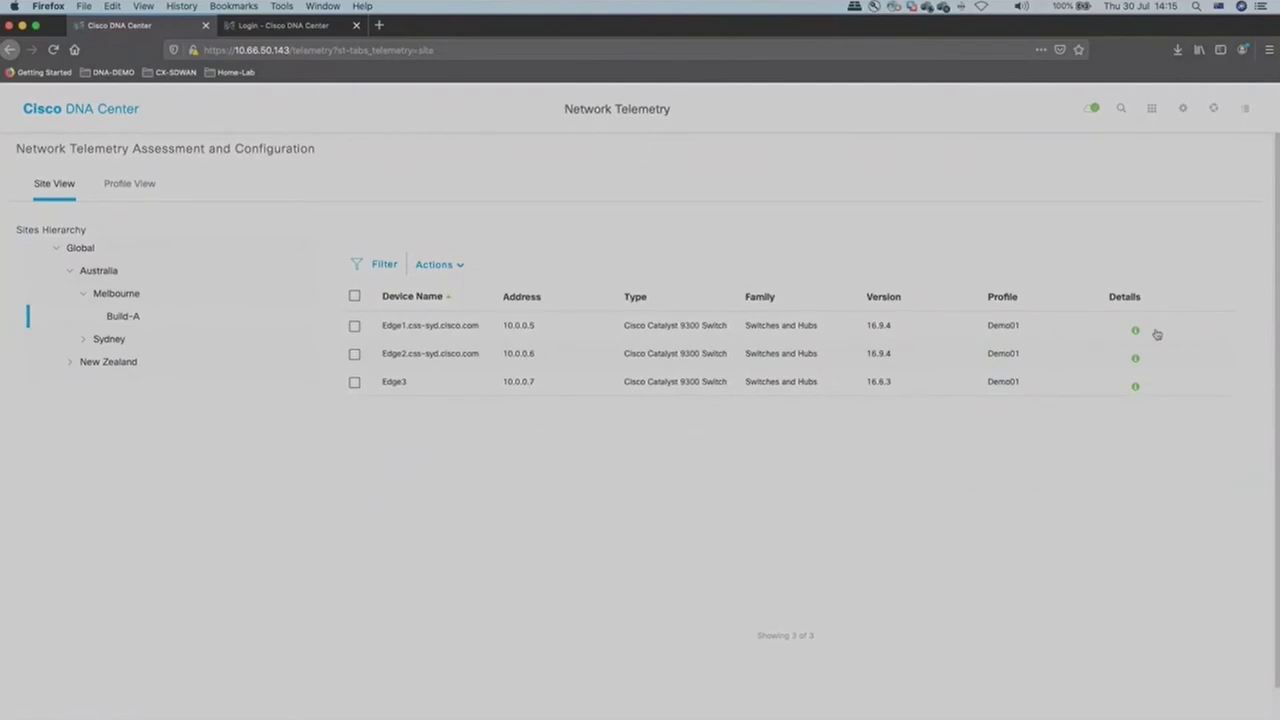
left_click(1135, 386)
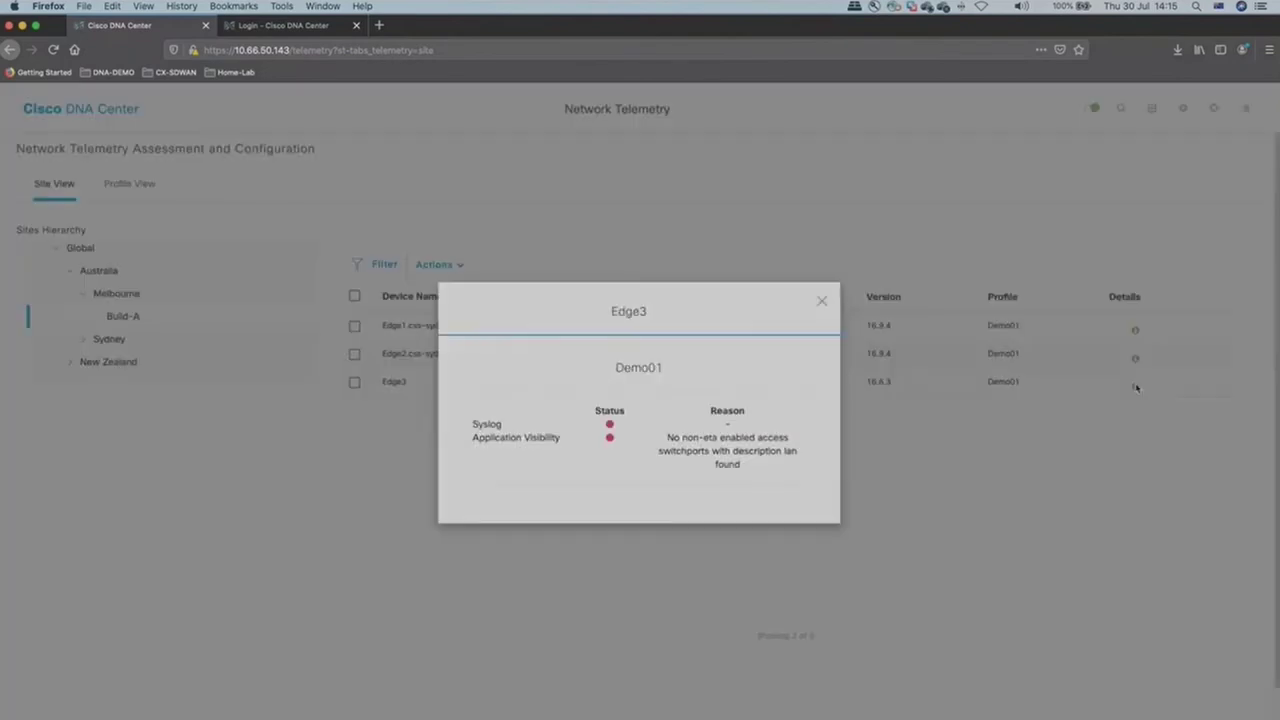
Step: Review the Demo01 Syslog and Application Visibility status of Edge3, Edge1 and Edge2 in turn
left_click(822, 302)
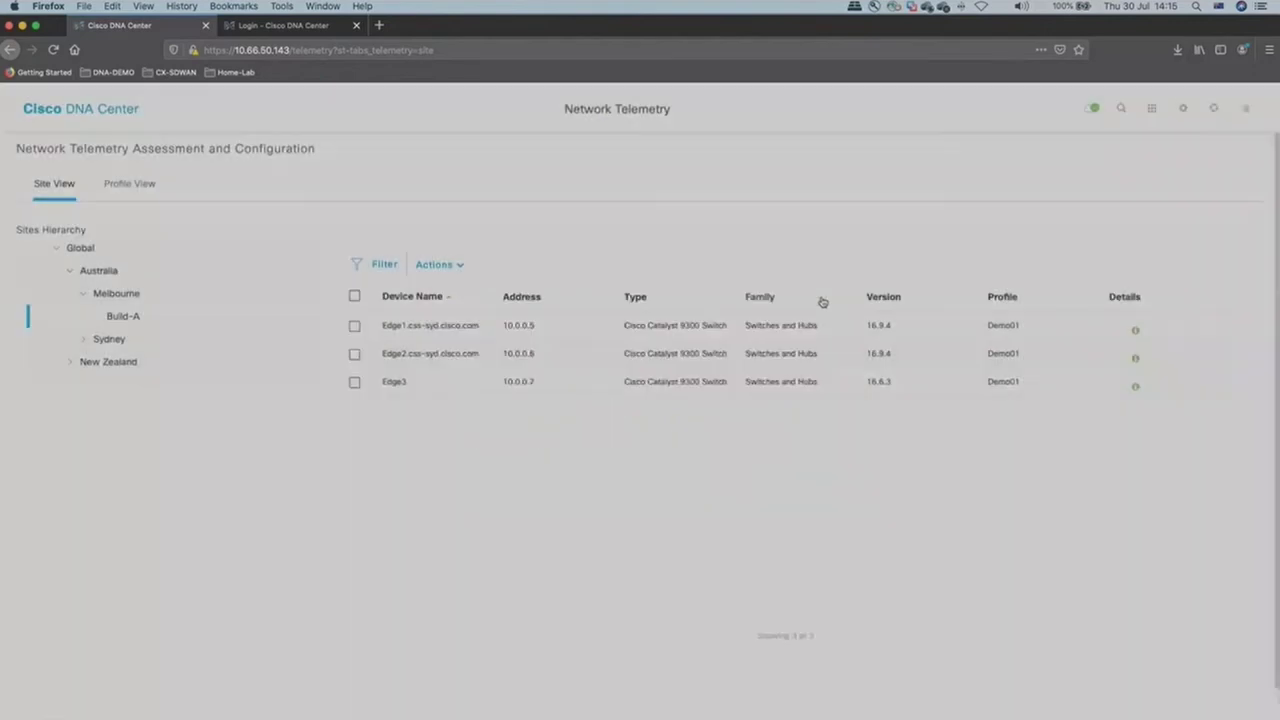
left_click(1135, 330)
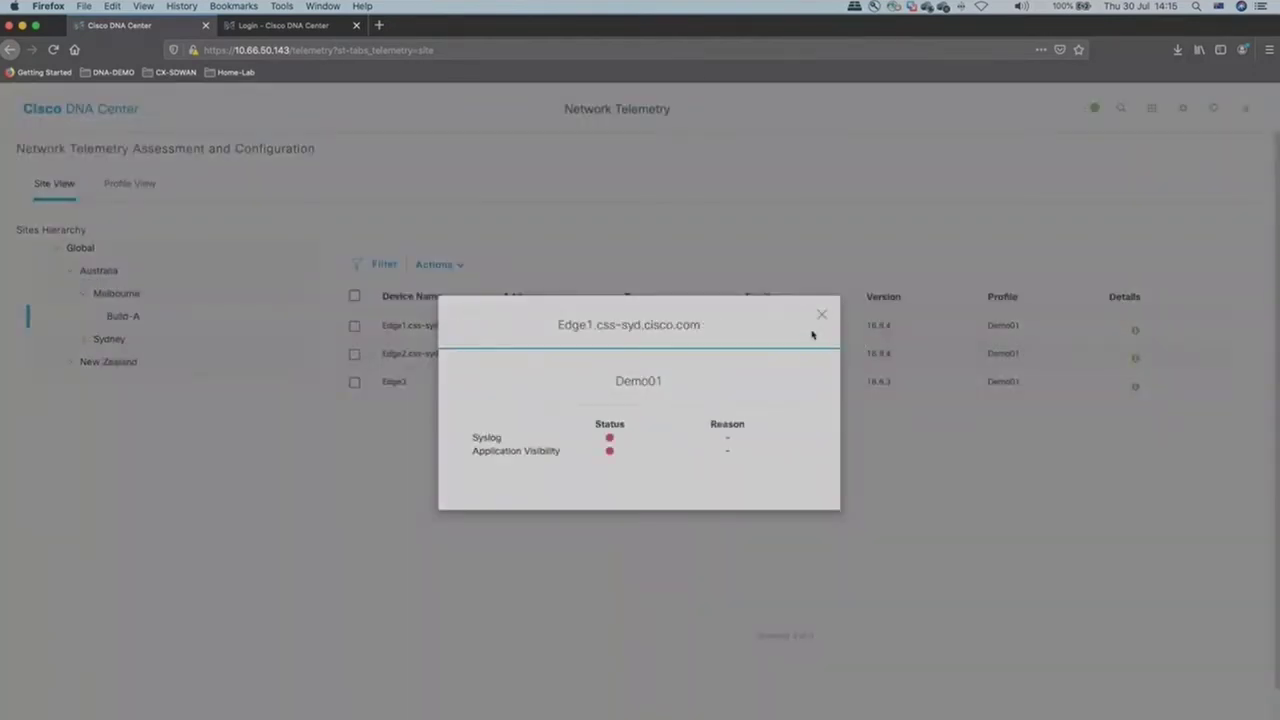
left_click(822, 317)
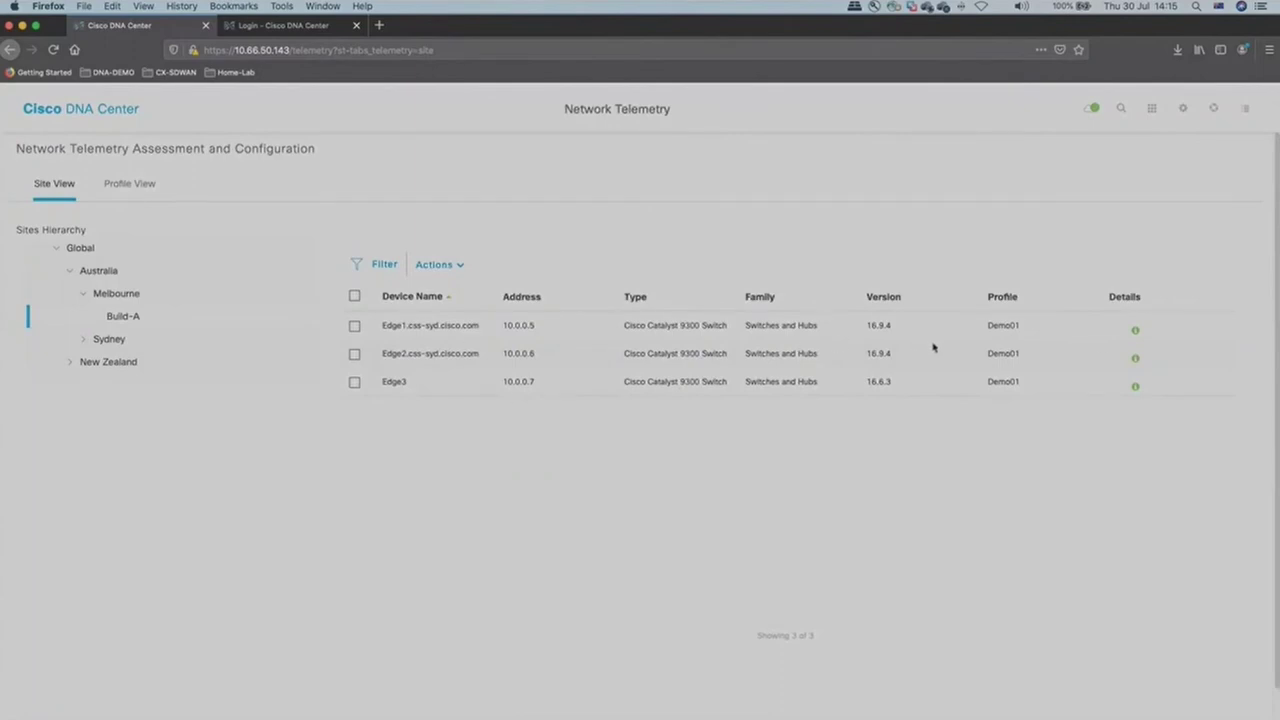
left_click(1136, 359)
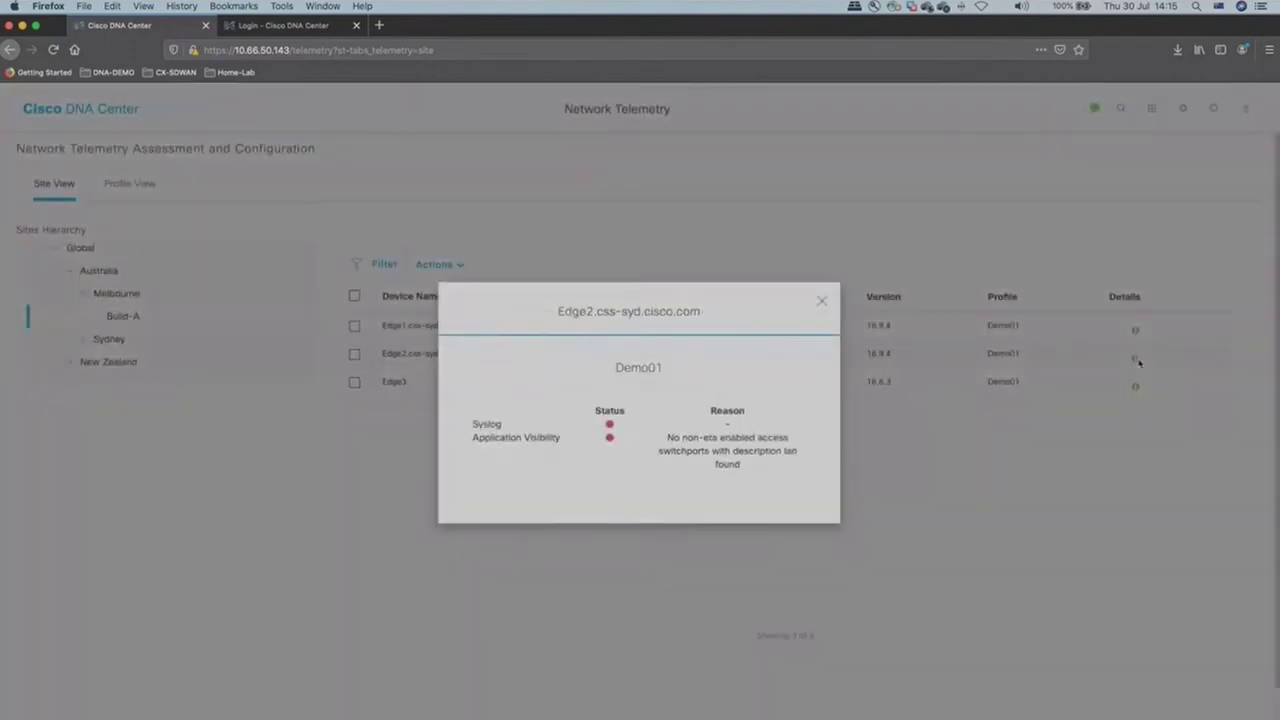
left_click(818, 302)
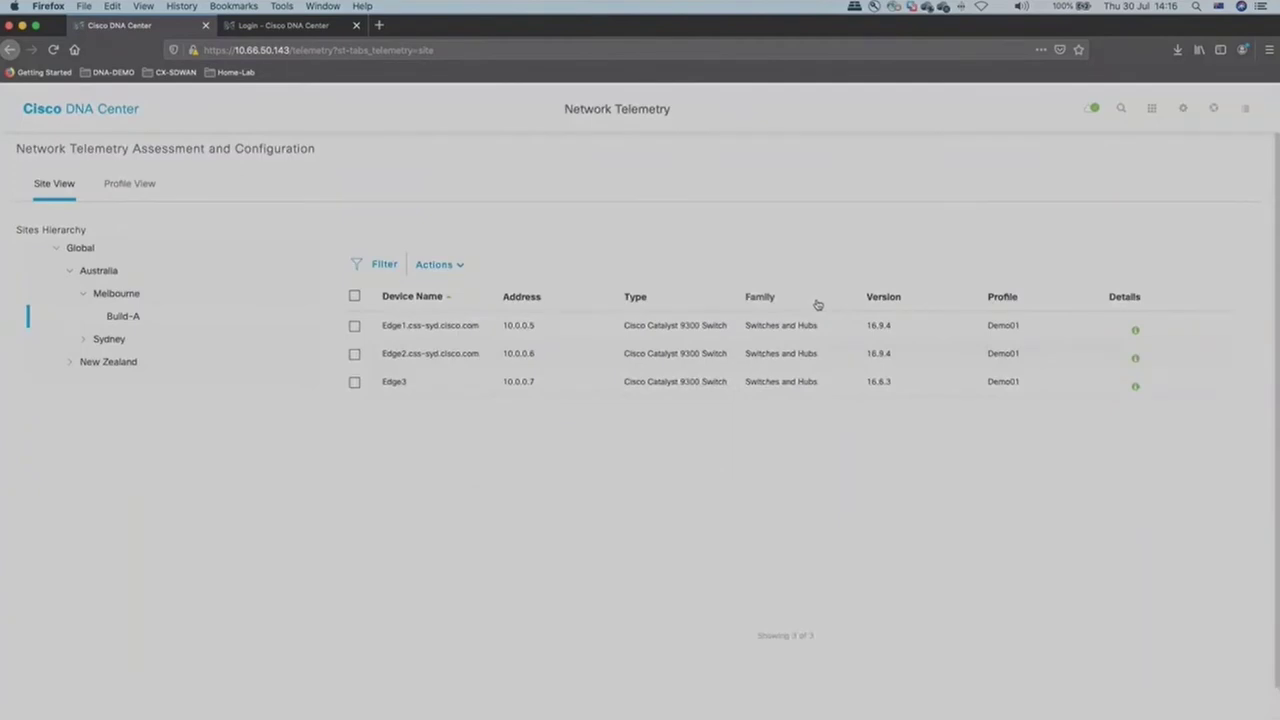
left_click(1134, 389)
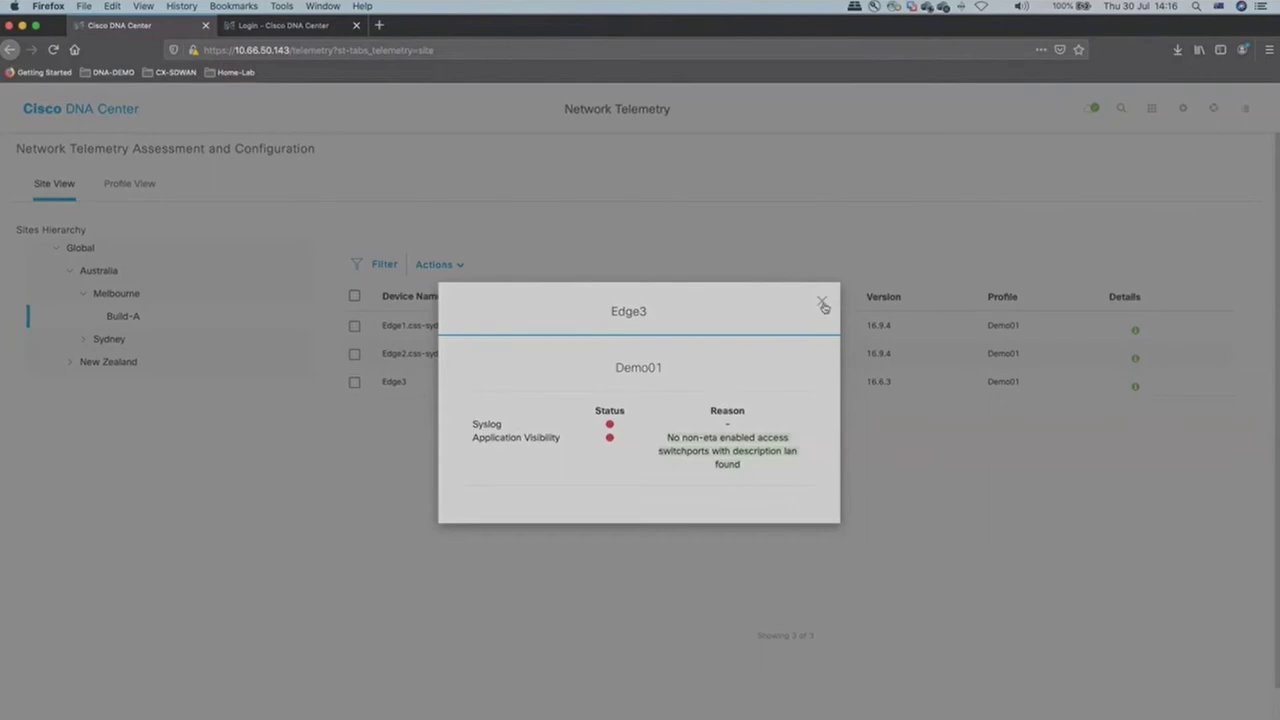
left_click(823, 306)
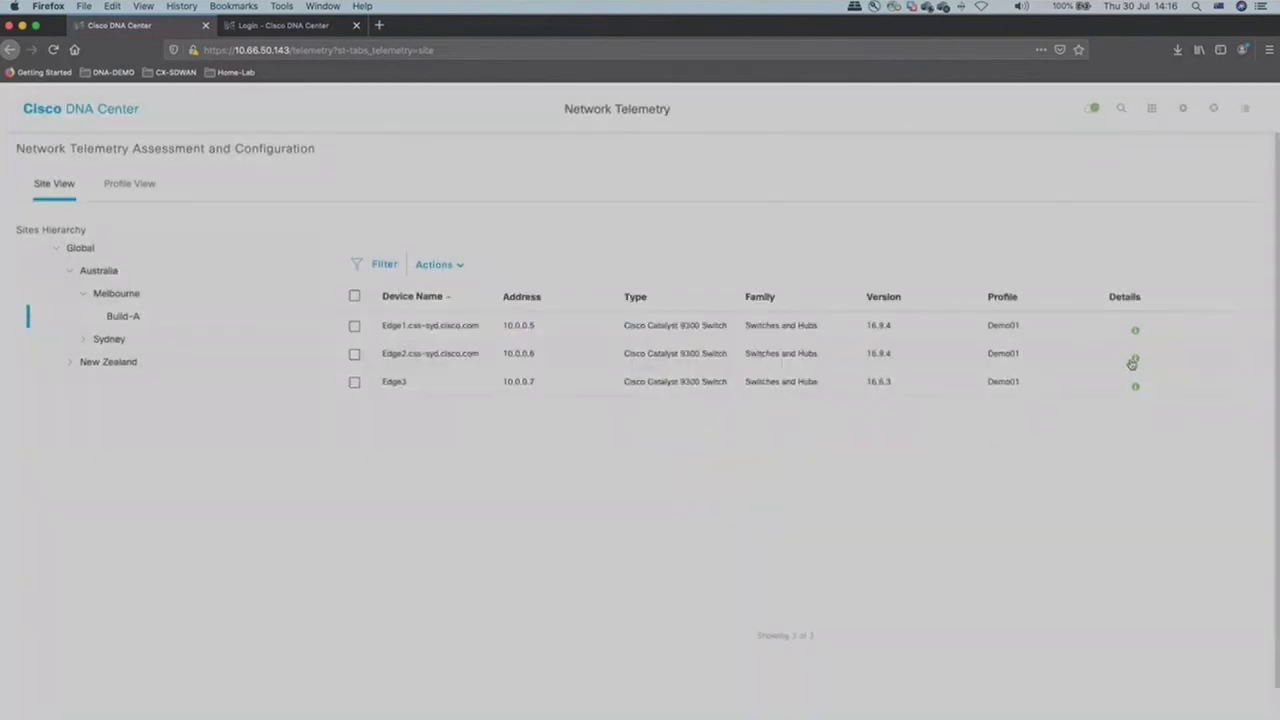
left_click(1135, 358)
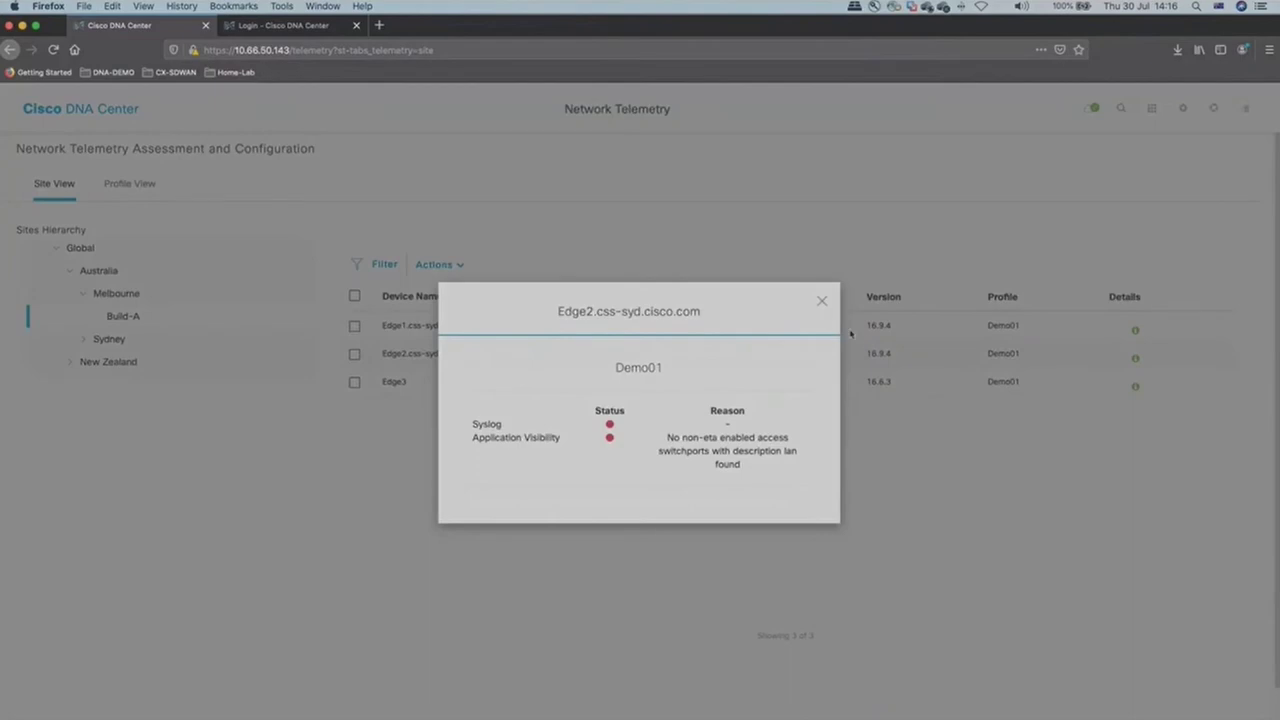
left_click(822, 303)
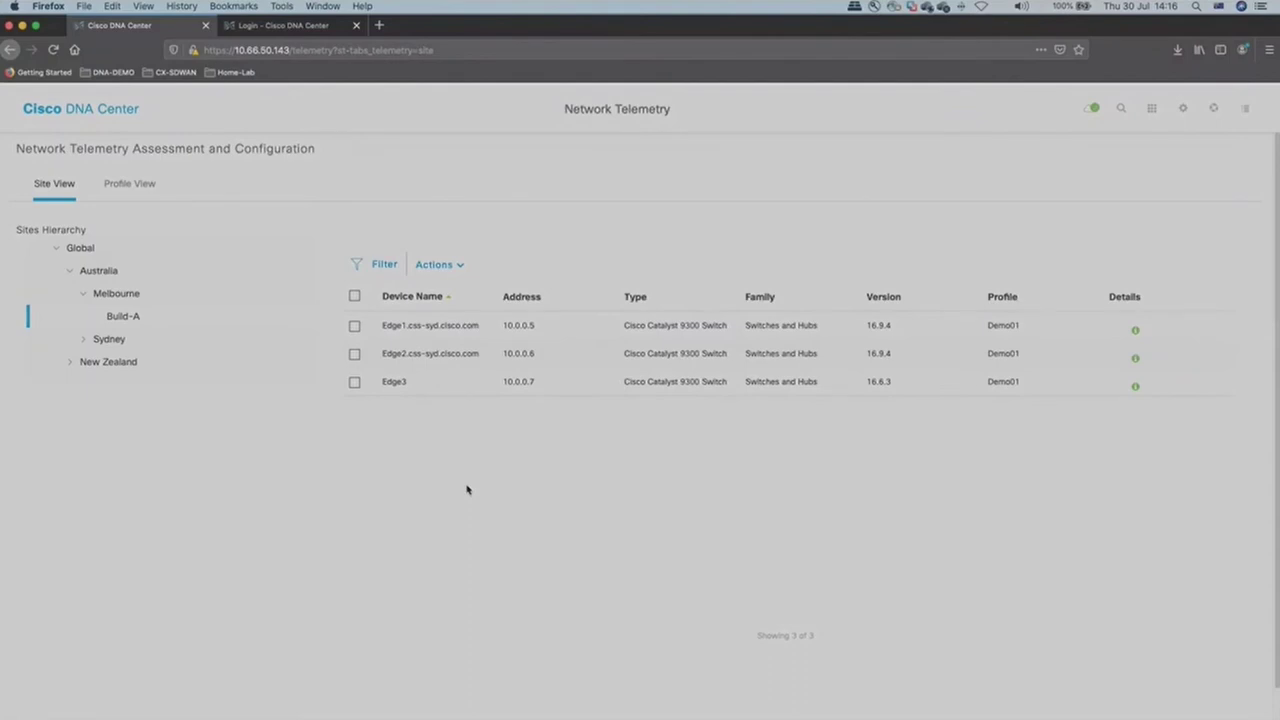
left_click(1136, 359)
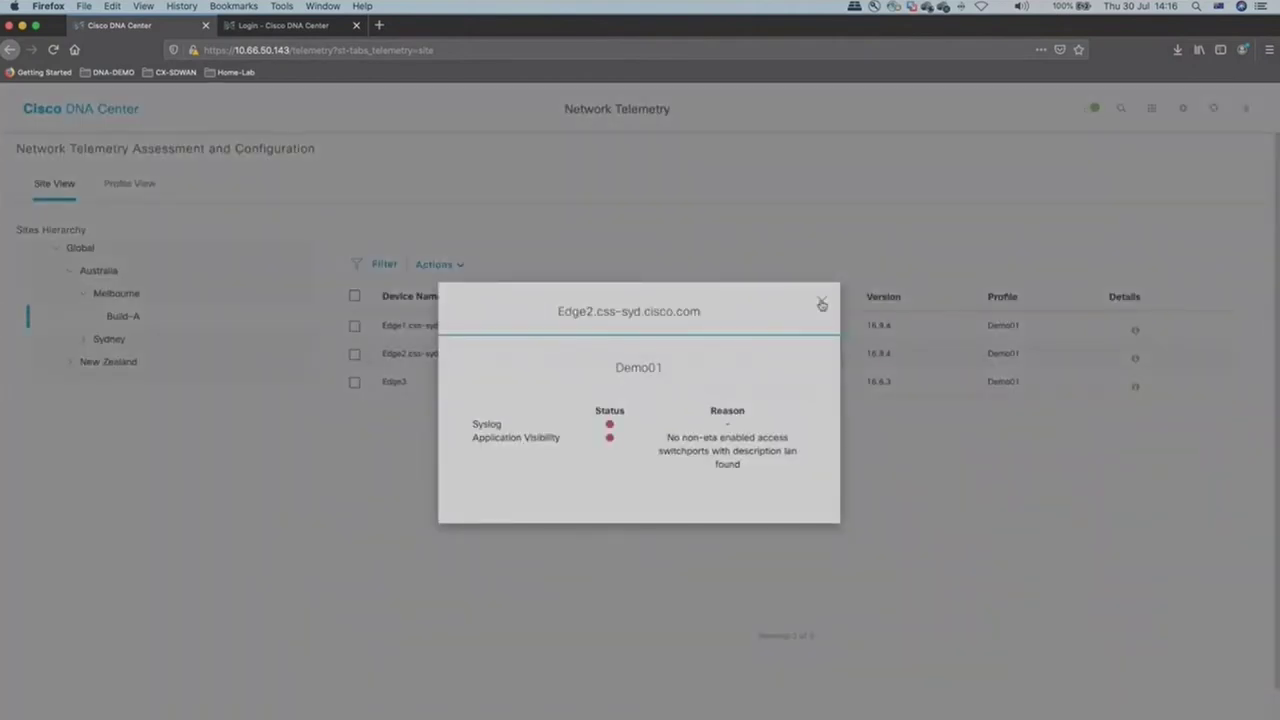
left_click(821, 304)
left_click(117, 294)
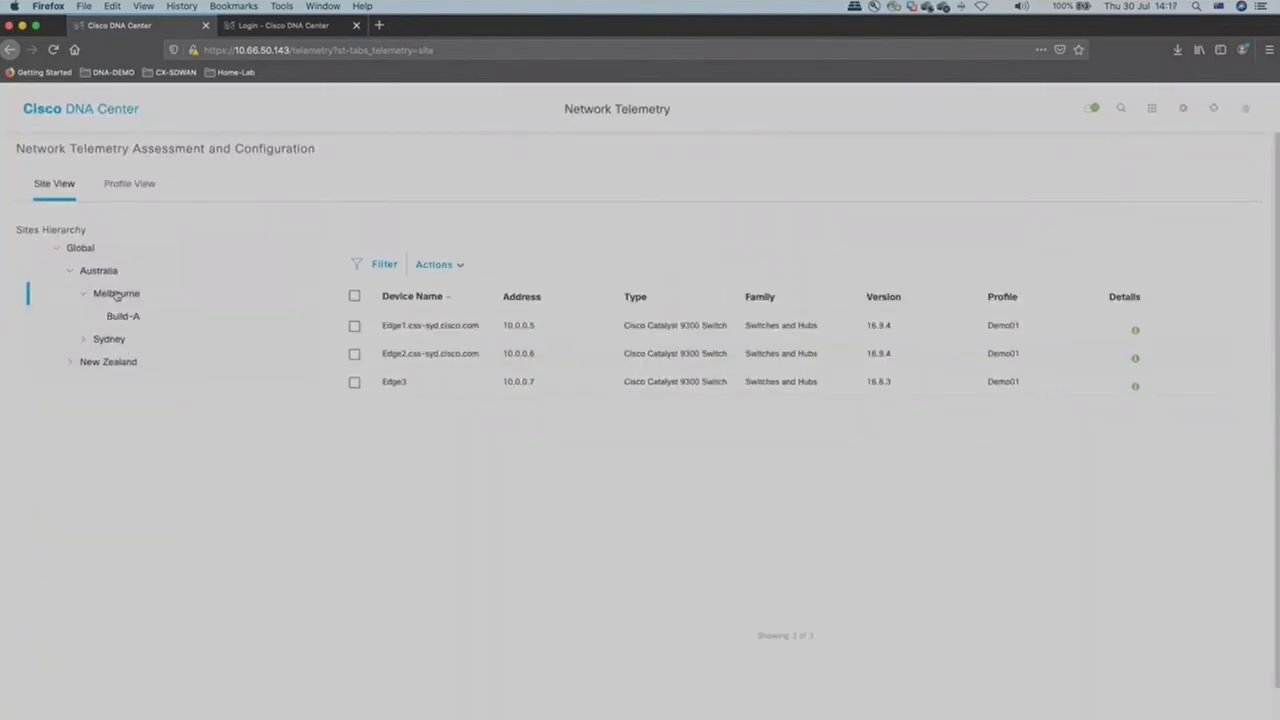
left_click(446, 264)
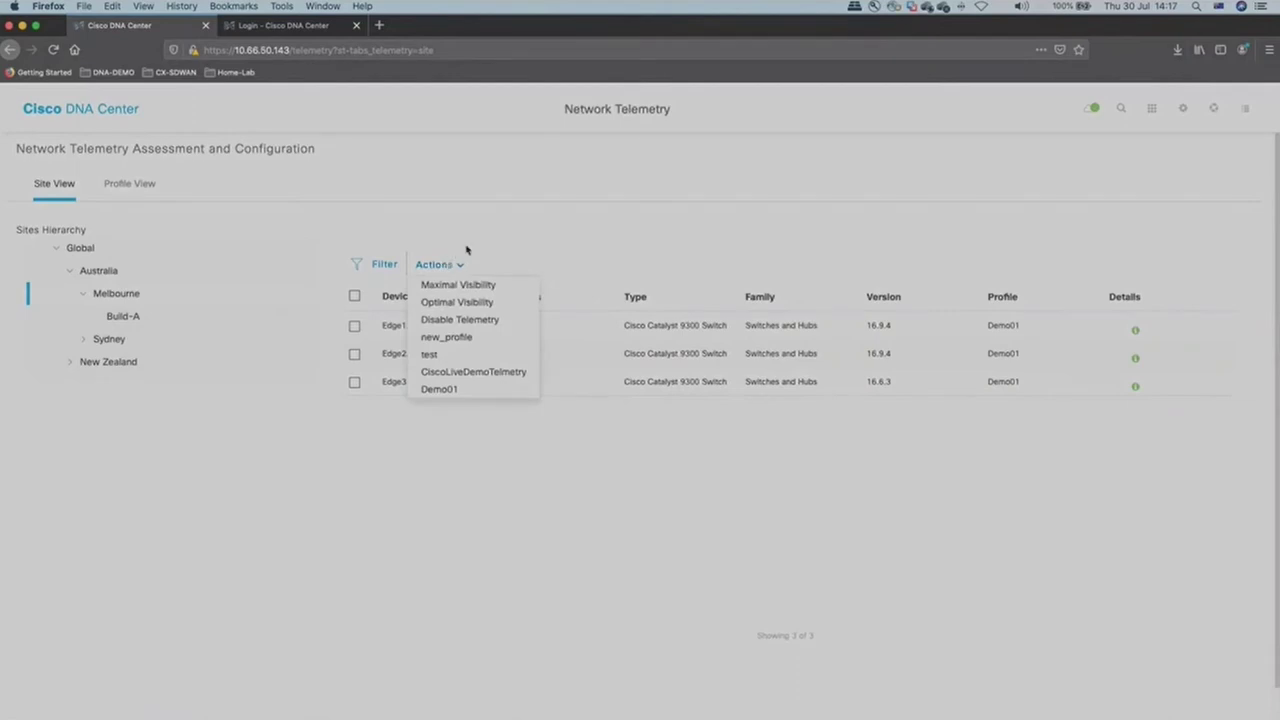
left_click(585, 480)
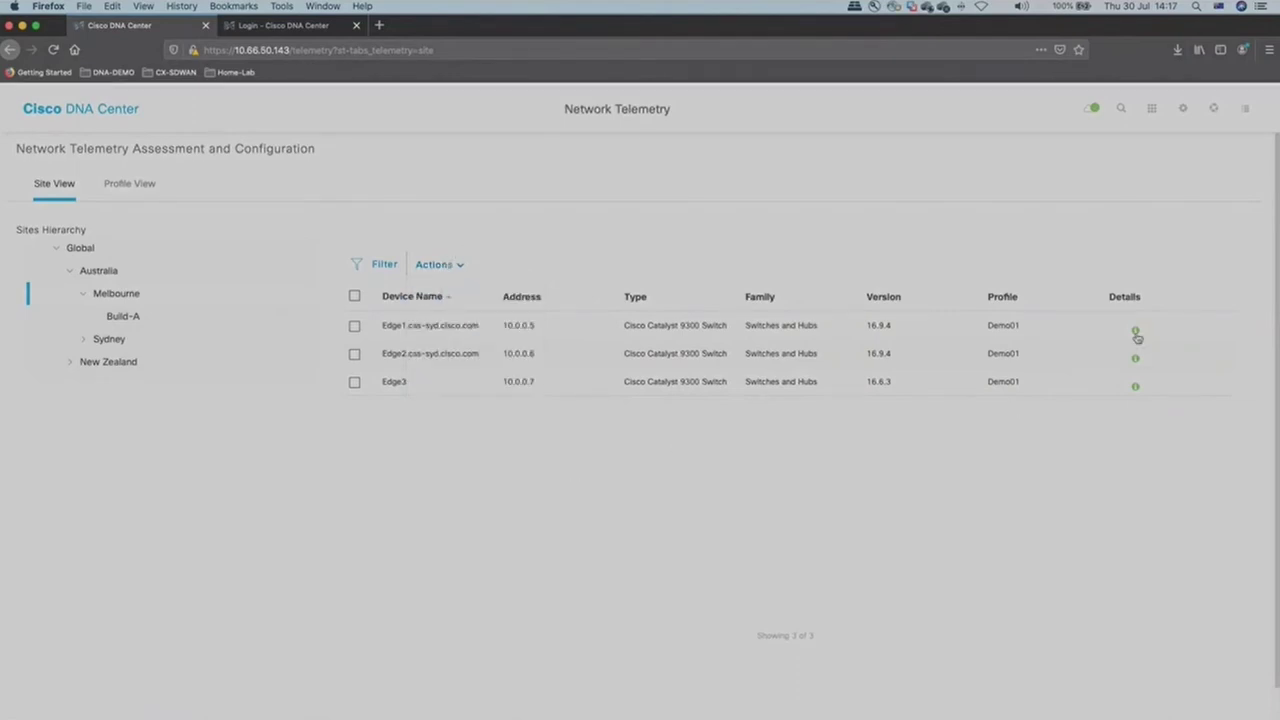
left_click(1135, 332)
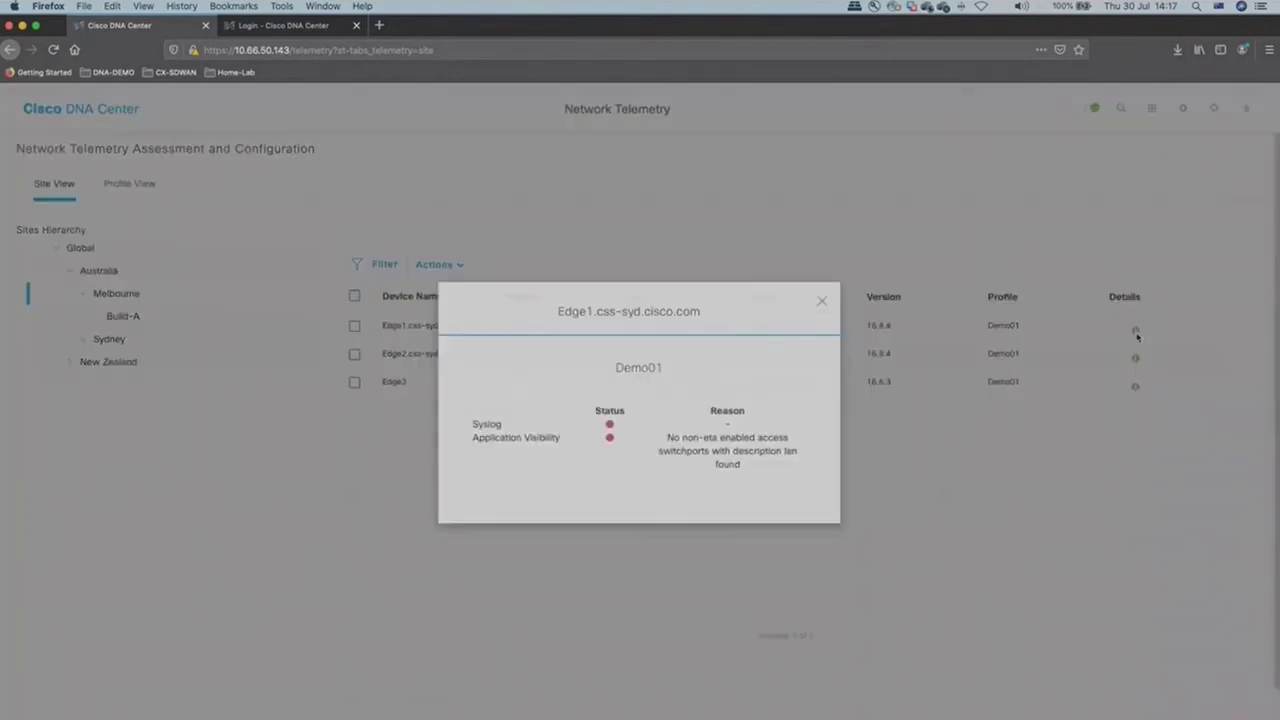
left_click(819, 304)
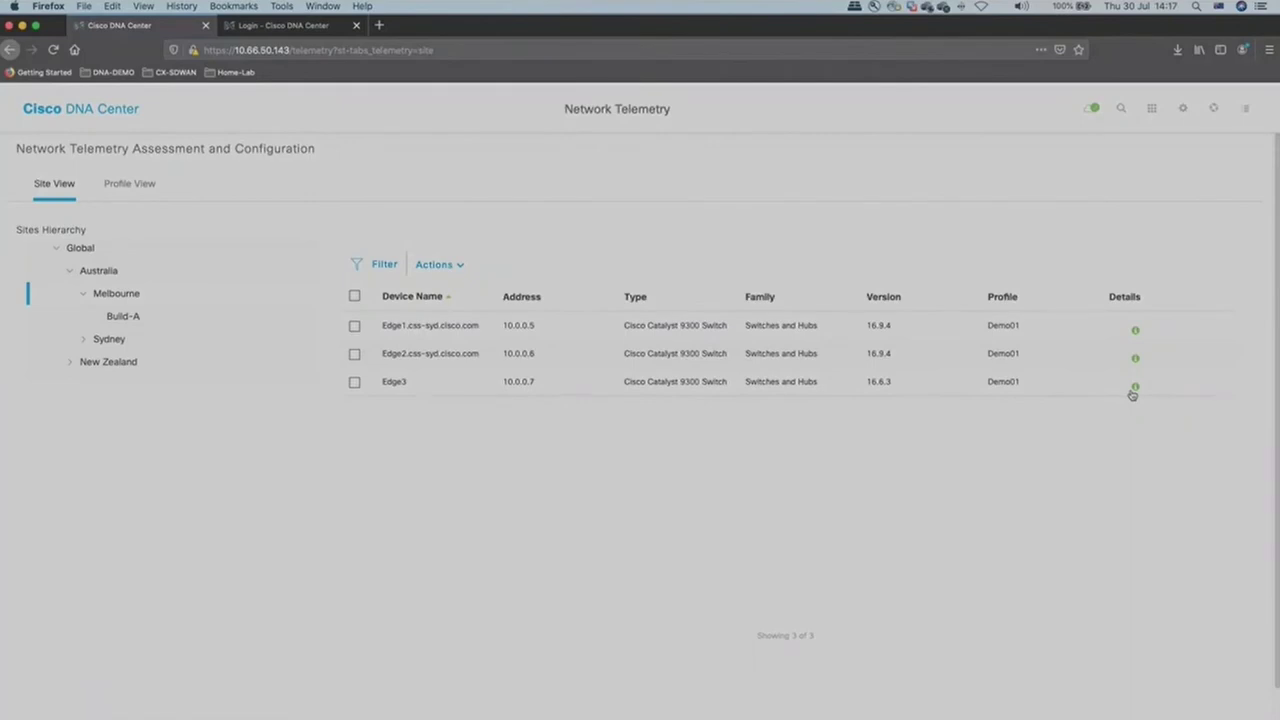
left_click(1137, 332)
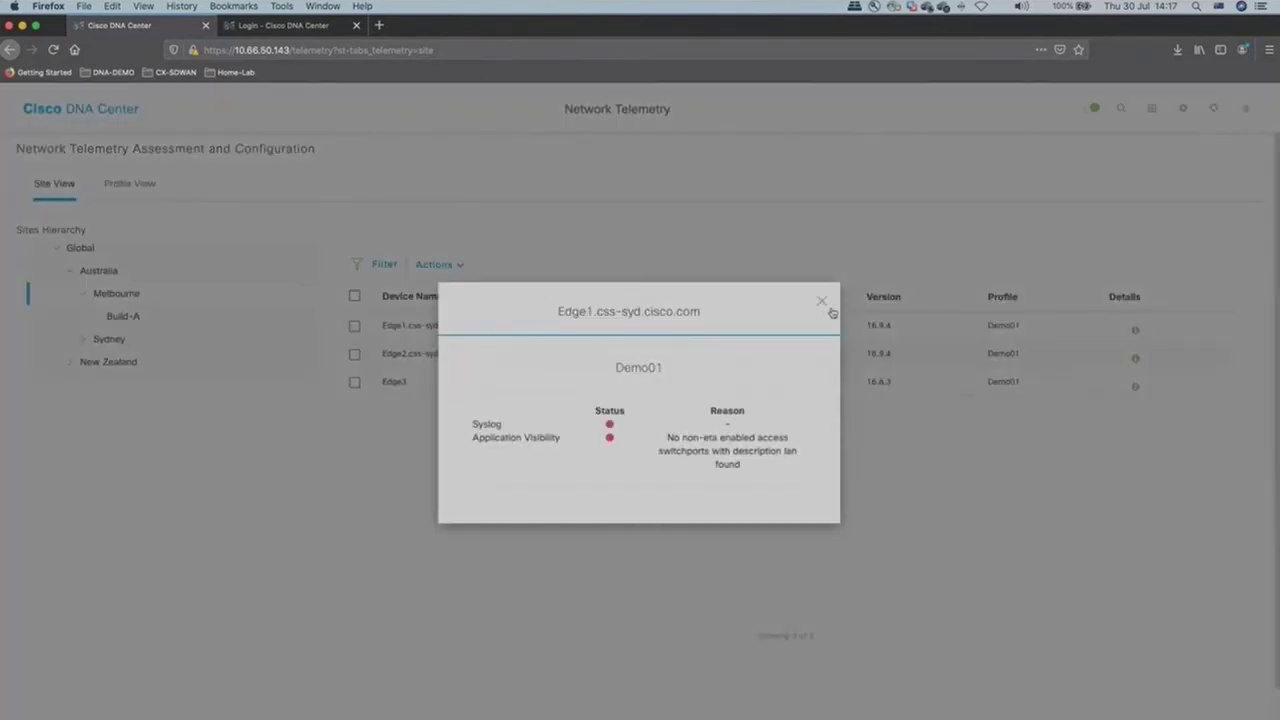
left_click(824, 300)
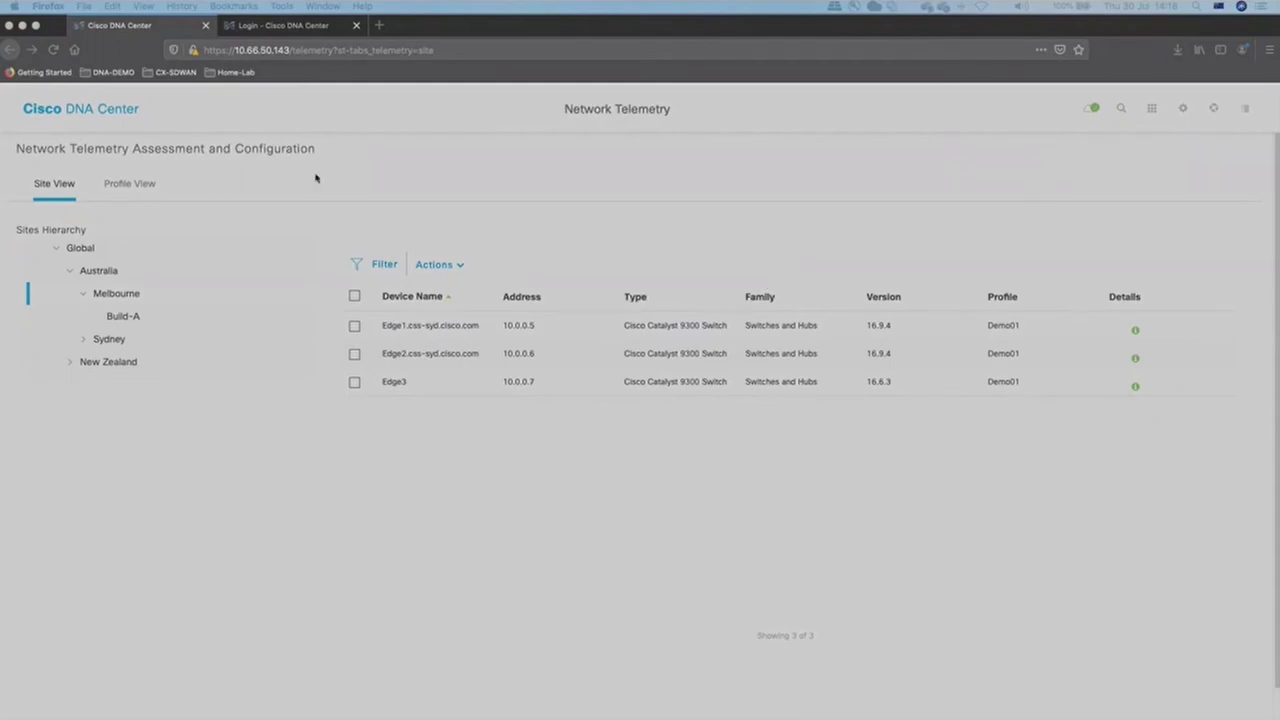
Step: View the Demo01 profile's settings and close them without saving
left_click(135, 185)
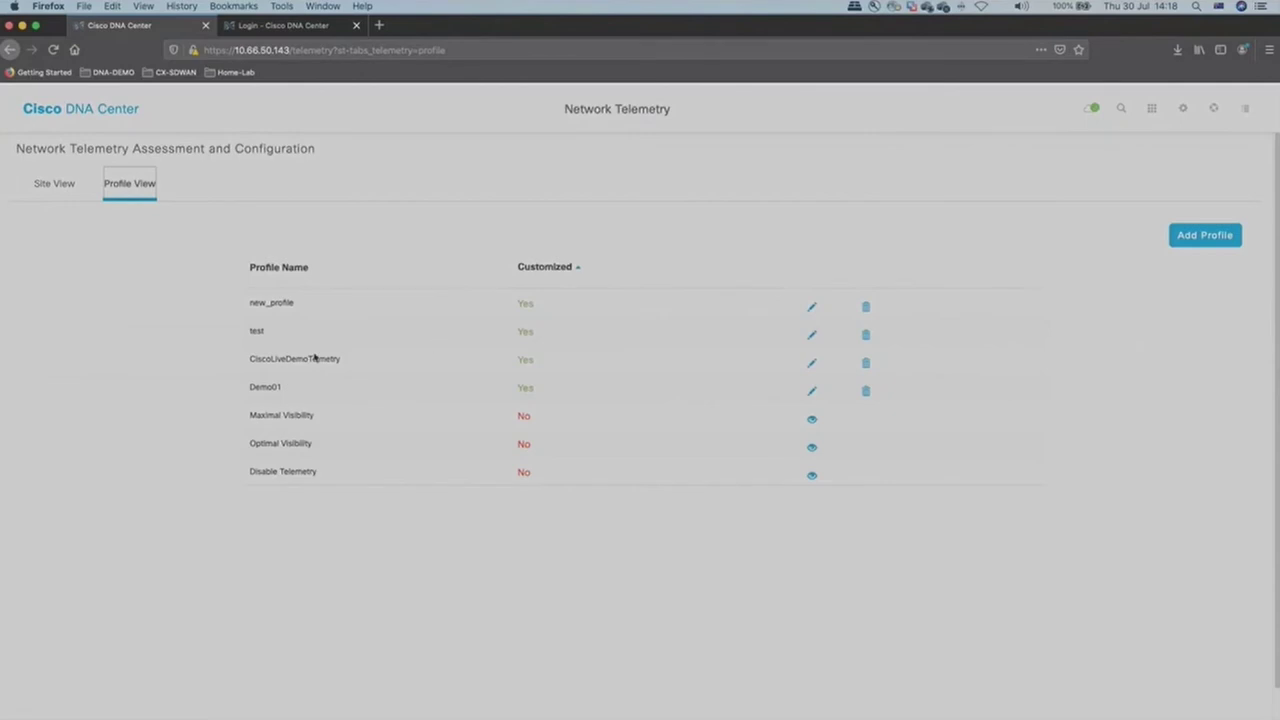
left_click(812, 392)
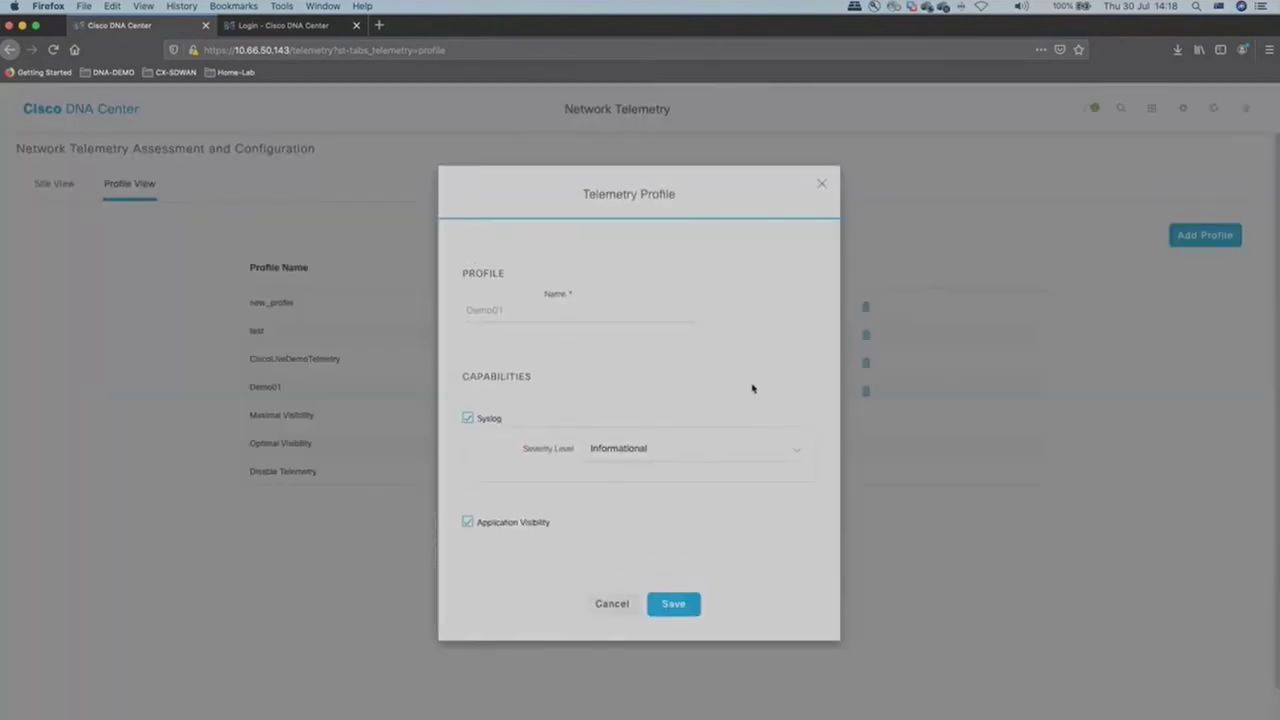
left_click(821, 189)
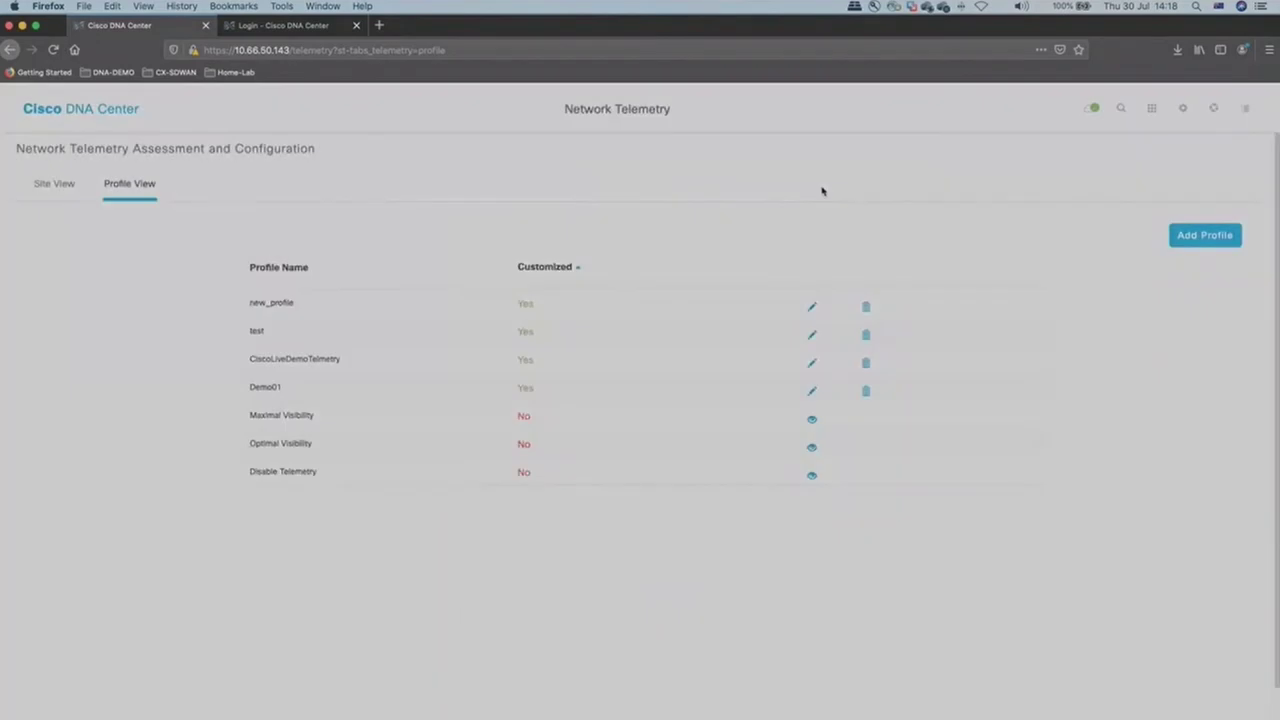
Step: In Site View, expand Australia > Melbourne and select Build-A to list its devices
left_click(56, 185)
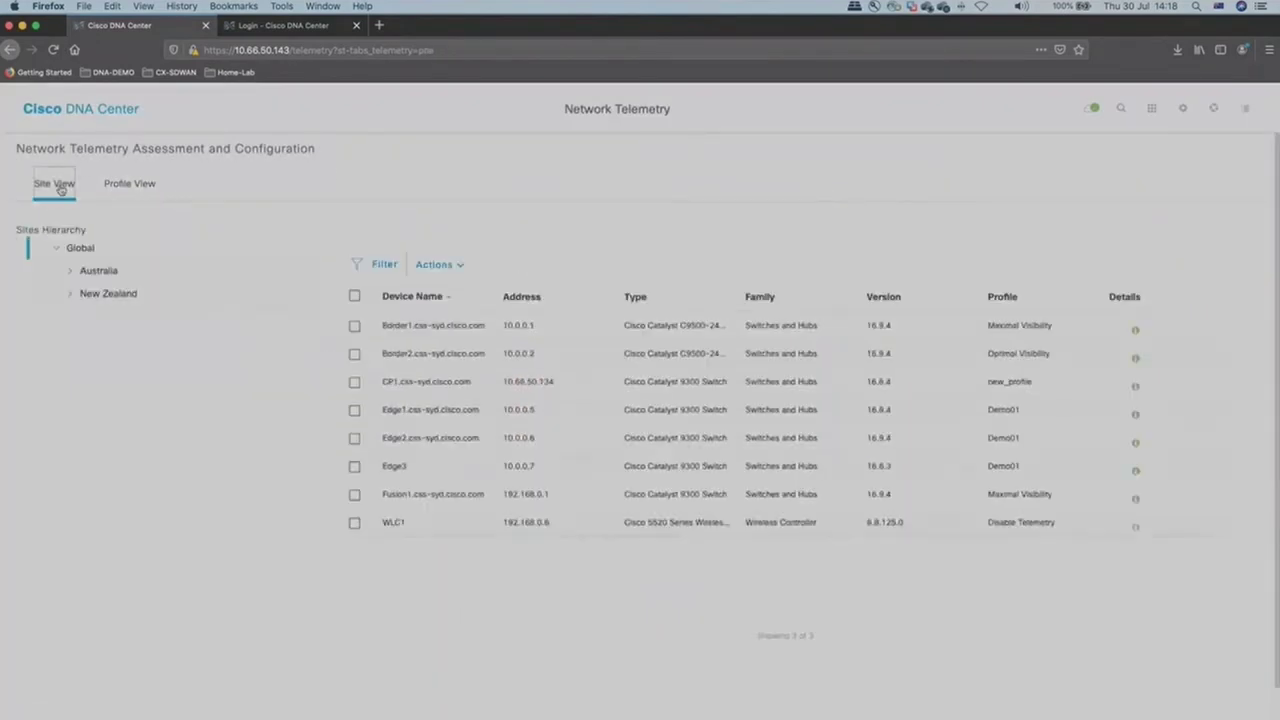
left_click(68, 272)
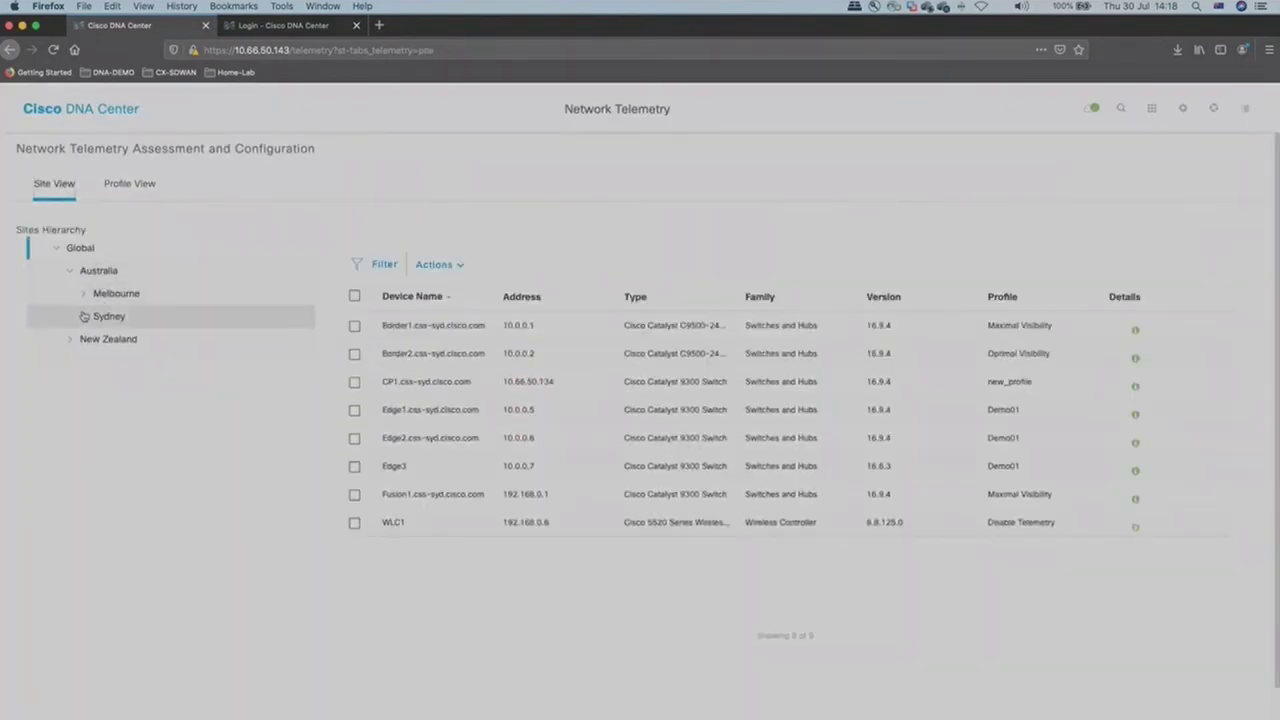
left_click(87, 304)
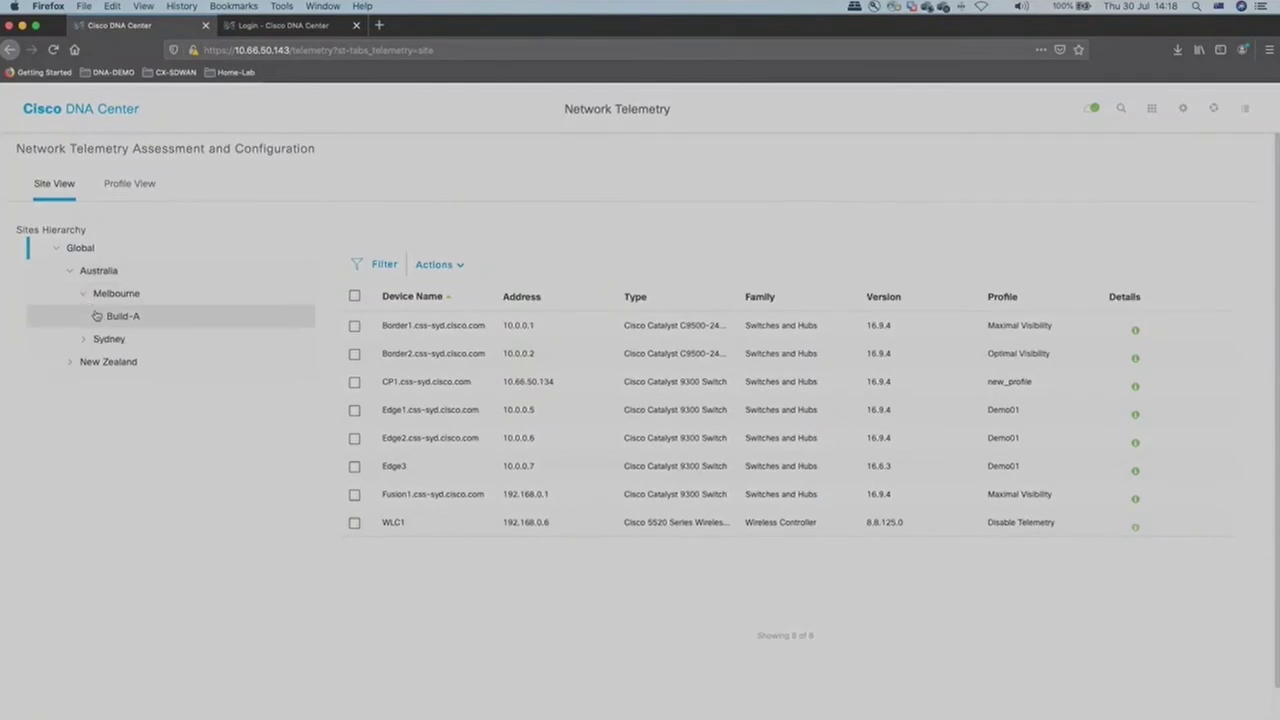
left_click(96, 315)
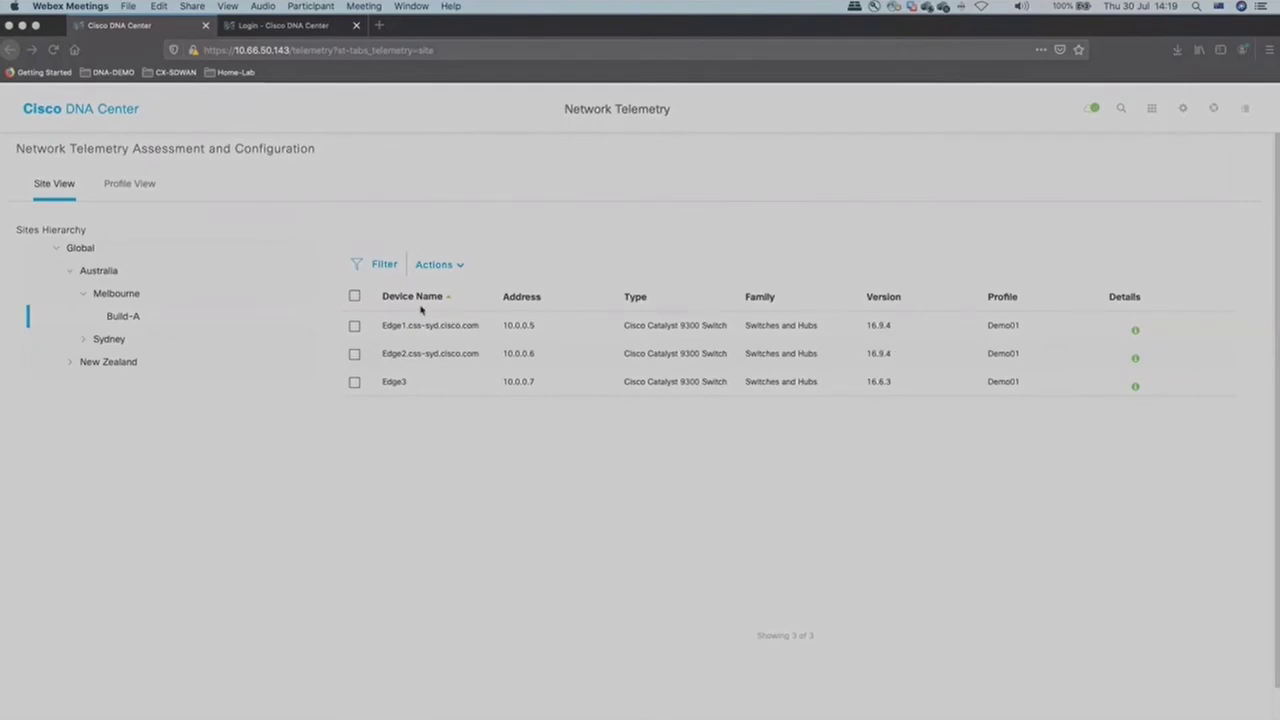
left_click(386, 328)
left_click(354, 326)
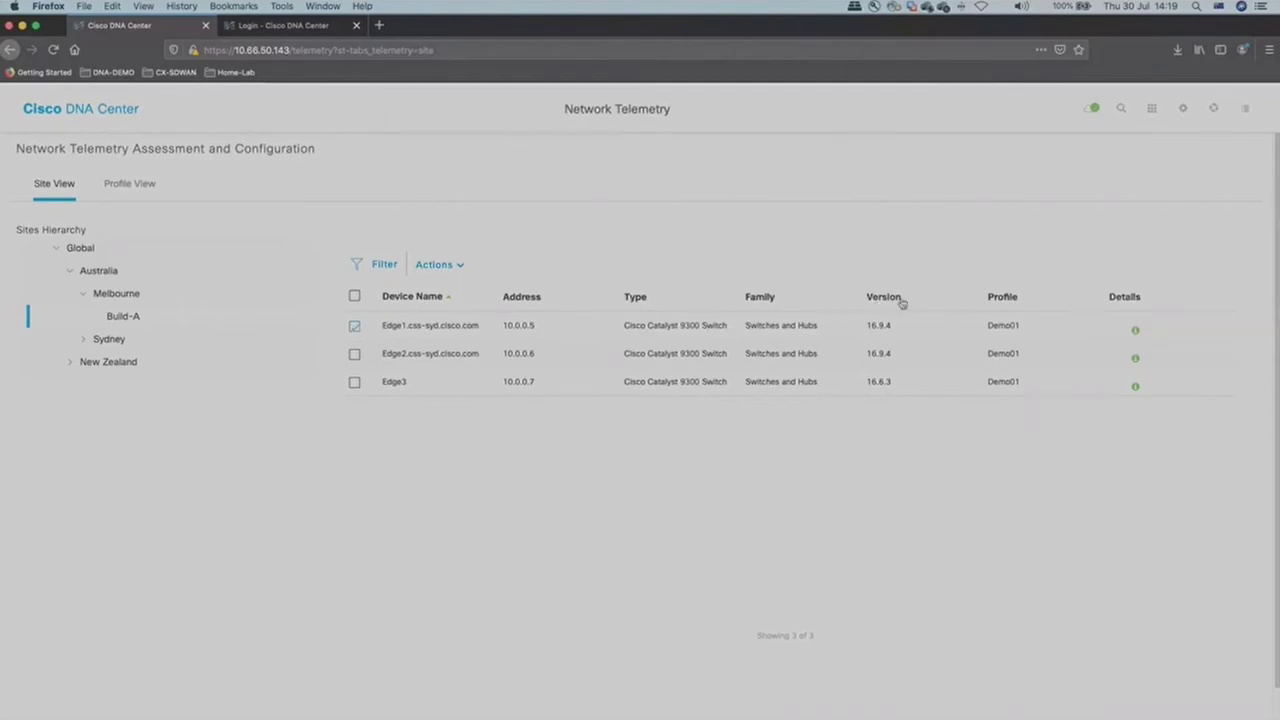
left_click(1136, 333)
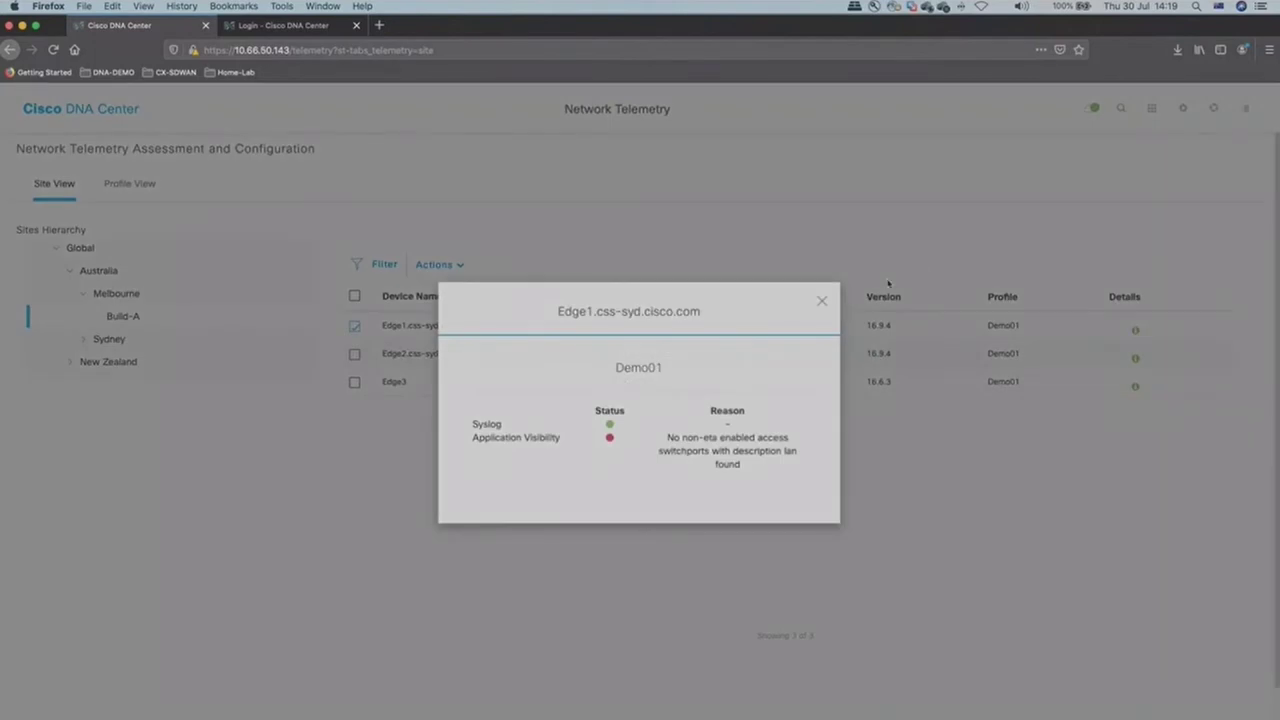
left_click(821, 301)
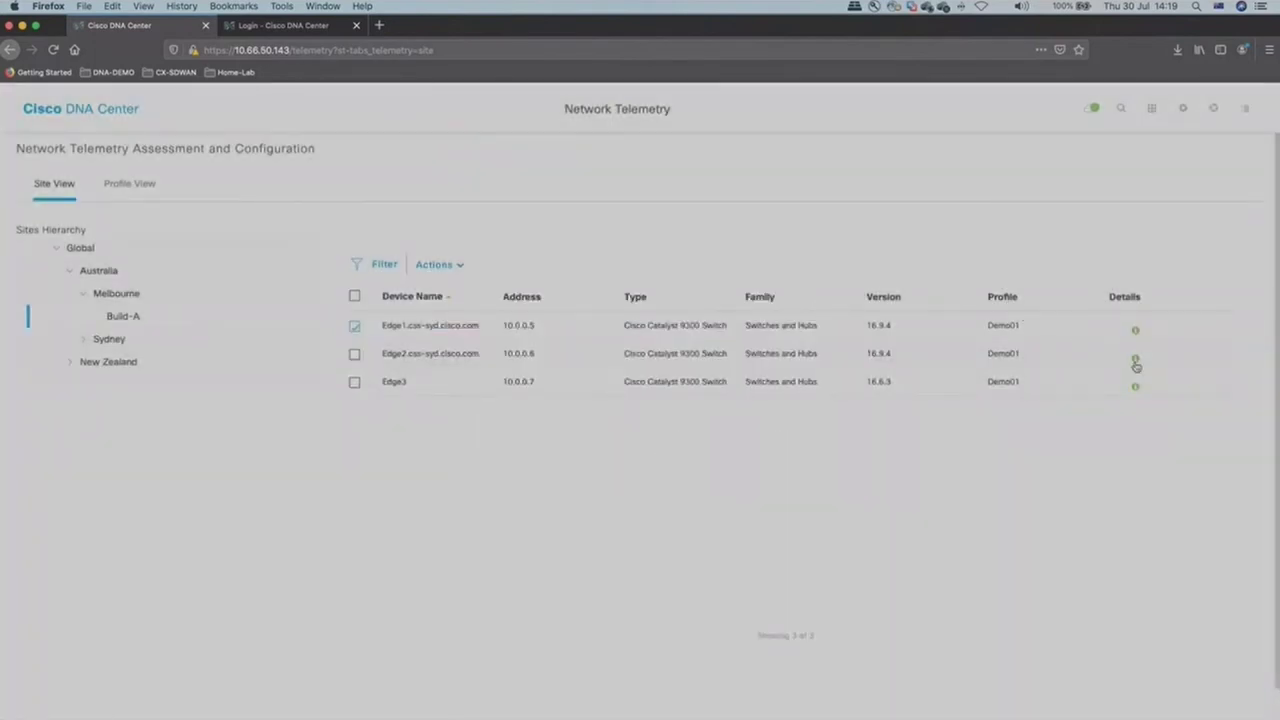
left_click(1135, 358)
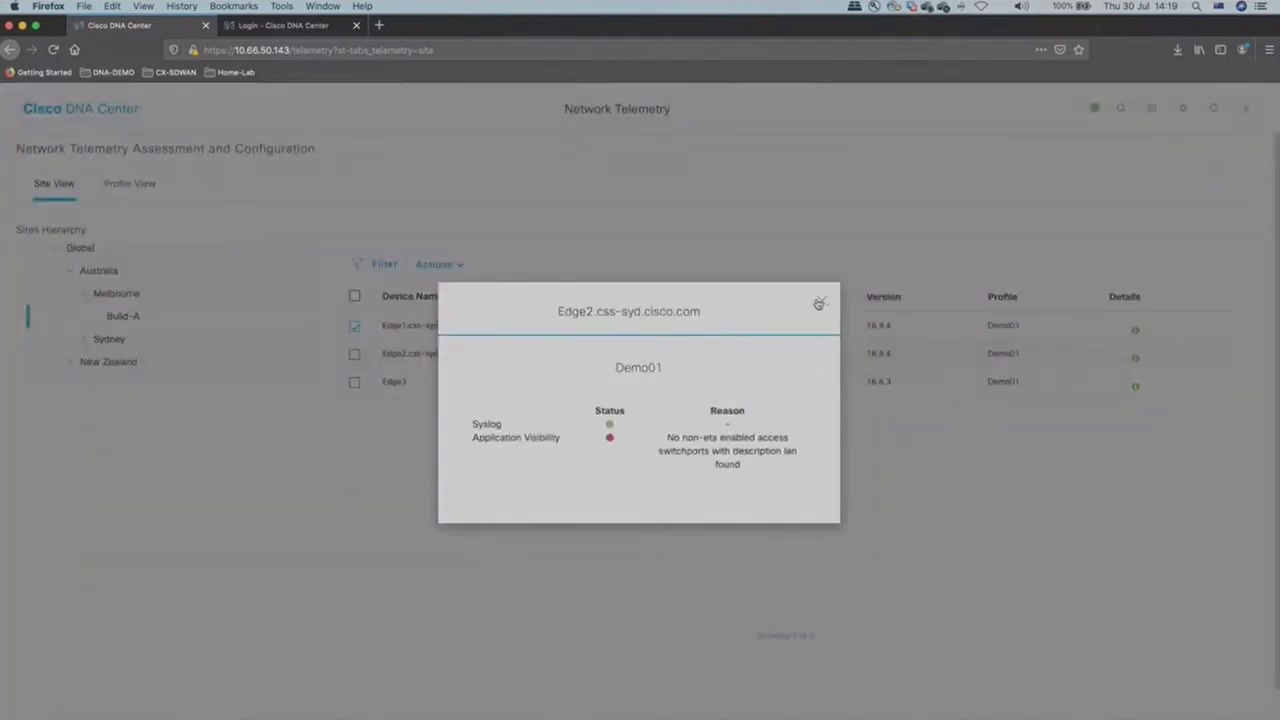
left_click(821, 301)
left_click(1136, 388)
left_click(822, 302)
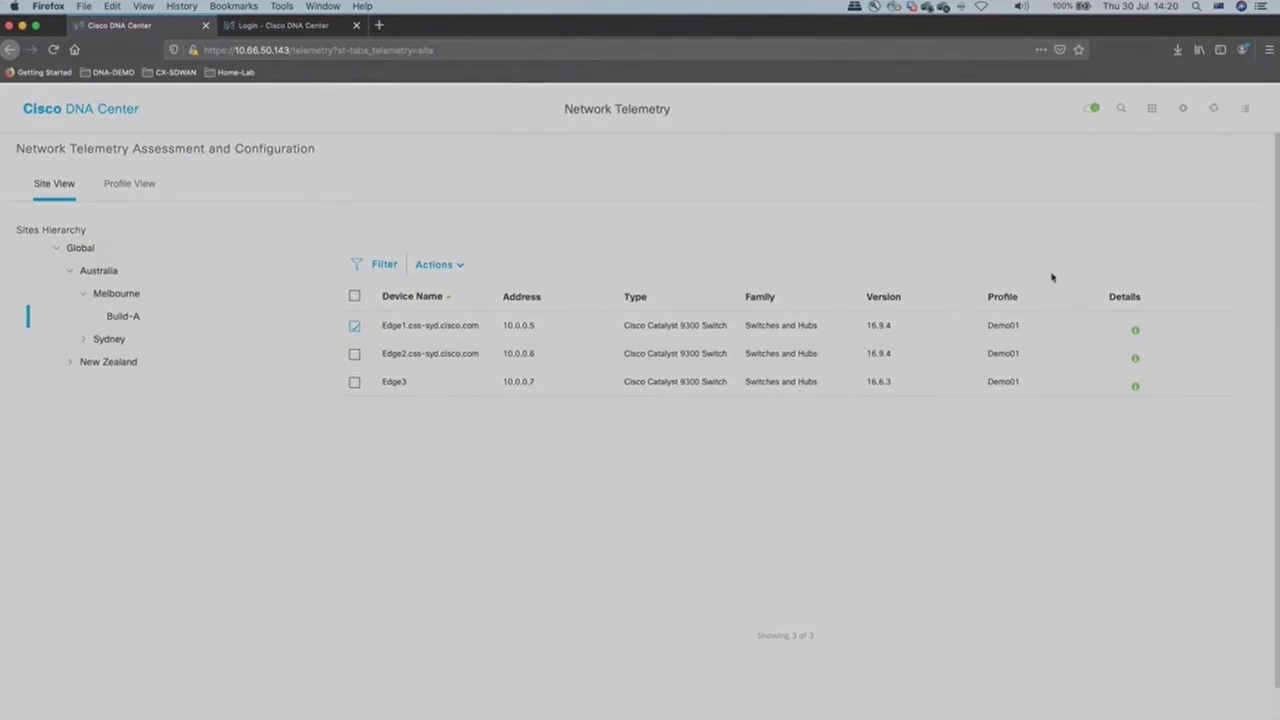
left_click(1136, 331)
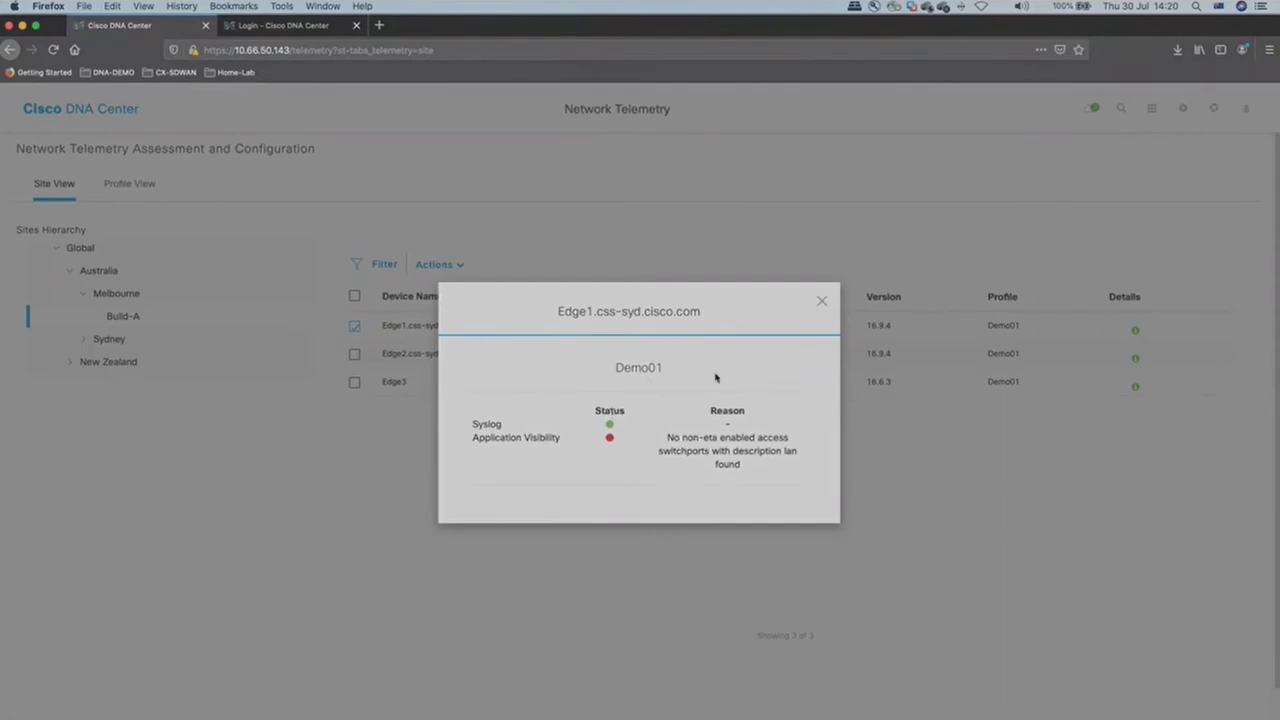
left_click(820, 303)
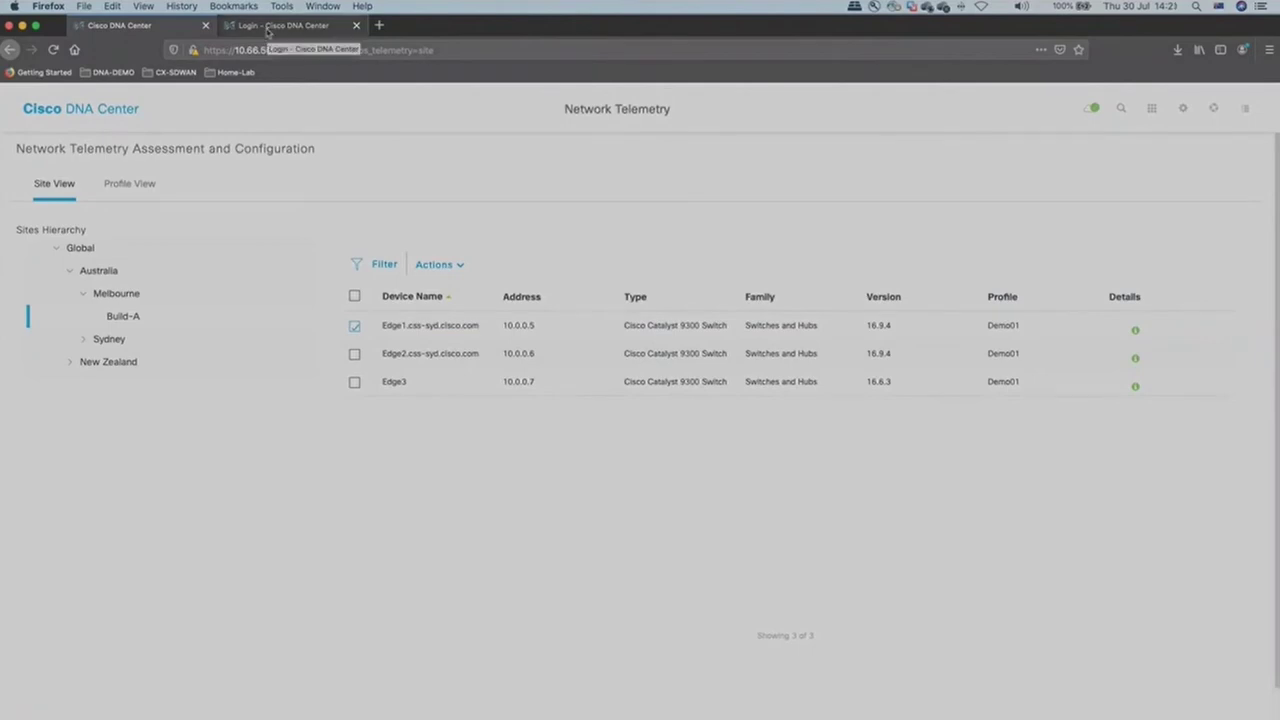
Step: Log in to Cisco DNA Center with the account username and password
left_click(267, 26)
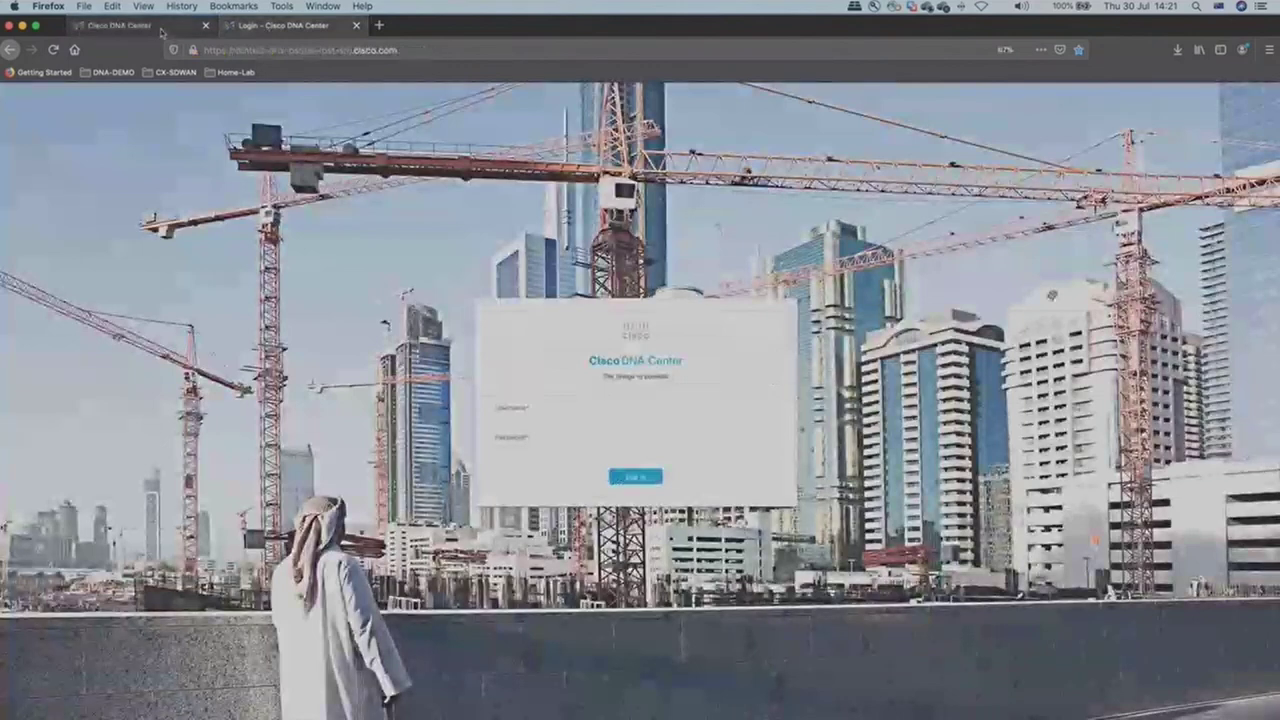
left_click(556, 405)
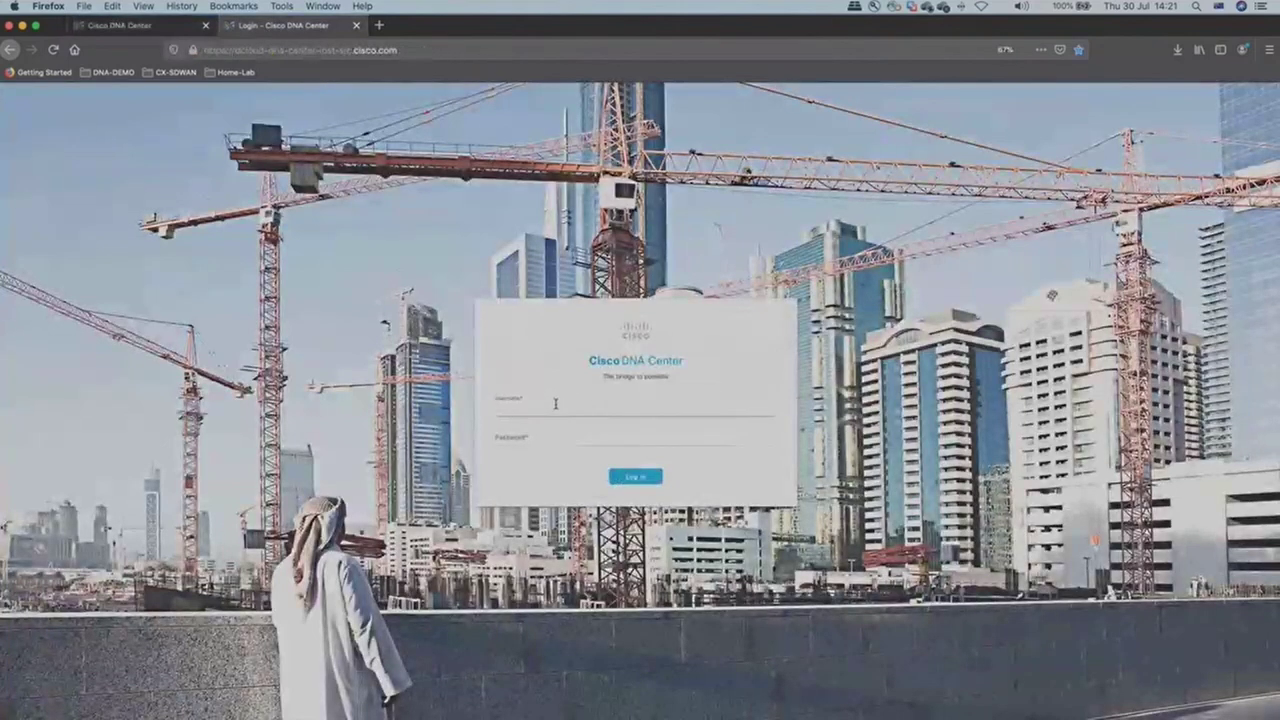
type("demo")
key("Tab")
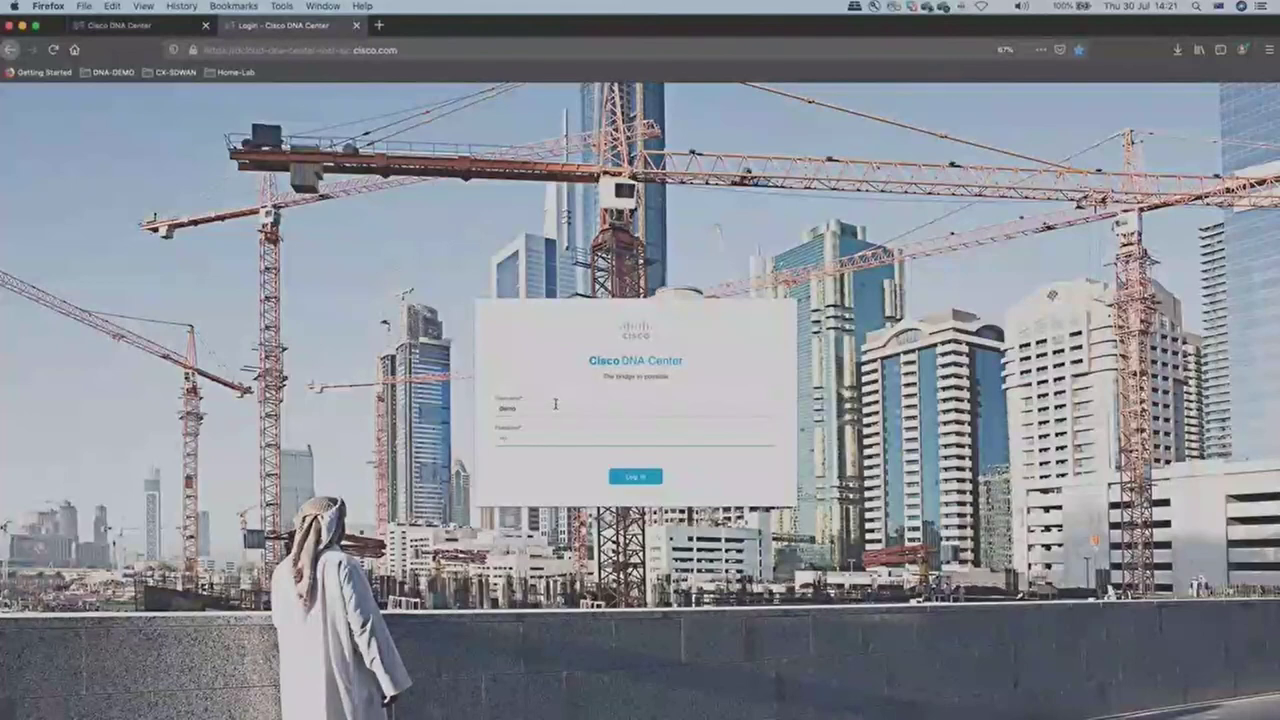
type("•••••")
left_click(651, 479)
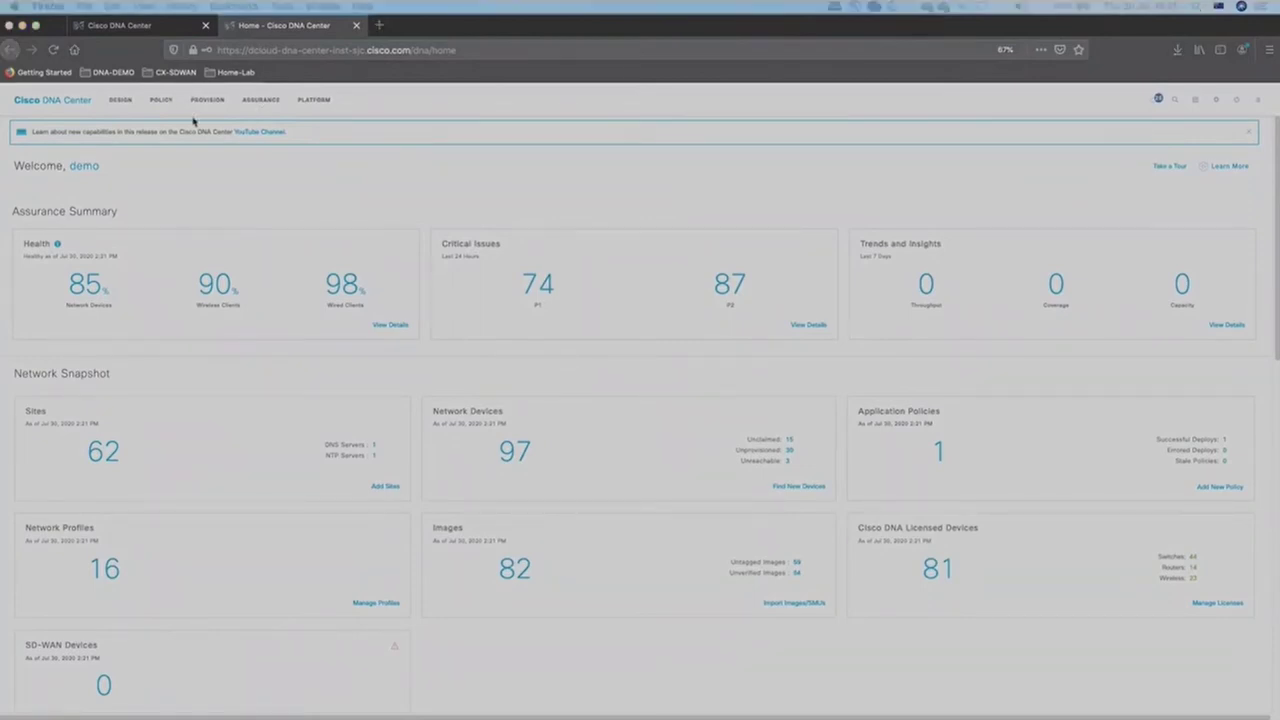
Step: Open Assurance Overall Health, leave the range at Last 24 hours, and show the per-site health table
left_click(264, 102)
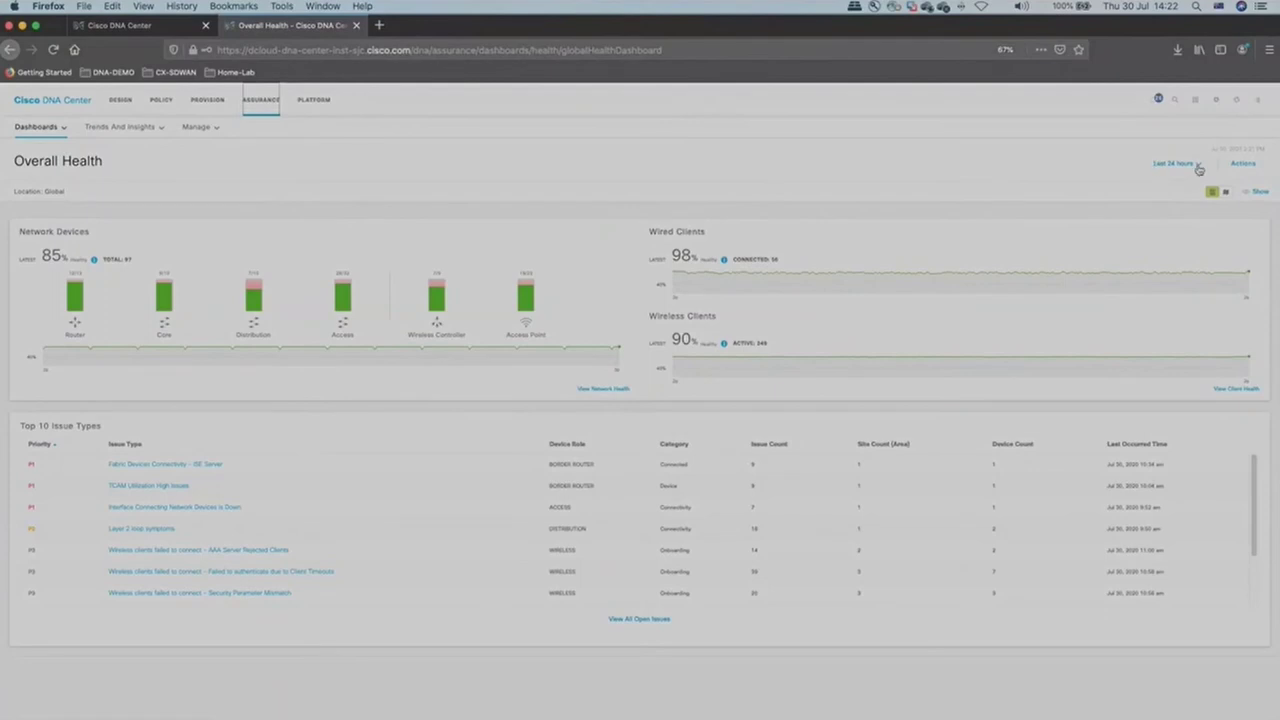
left_click(1200, 167)
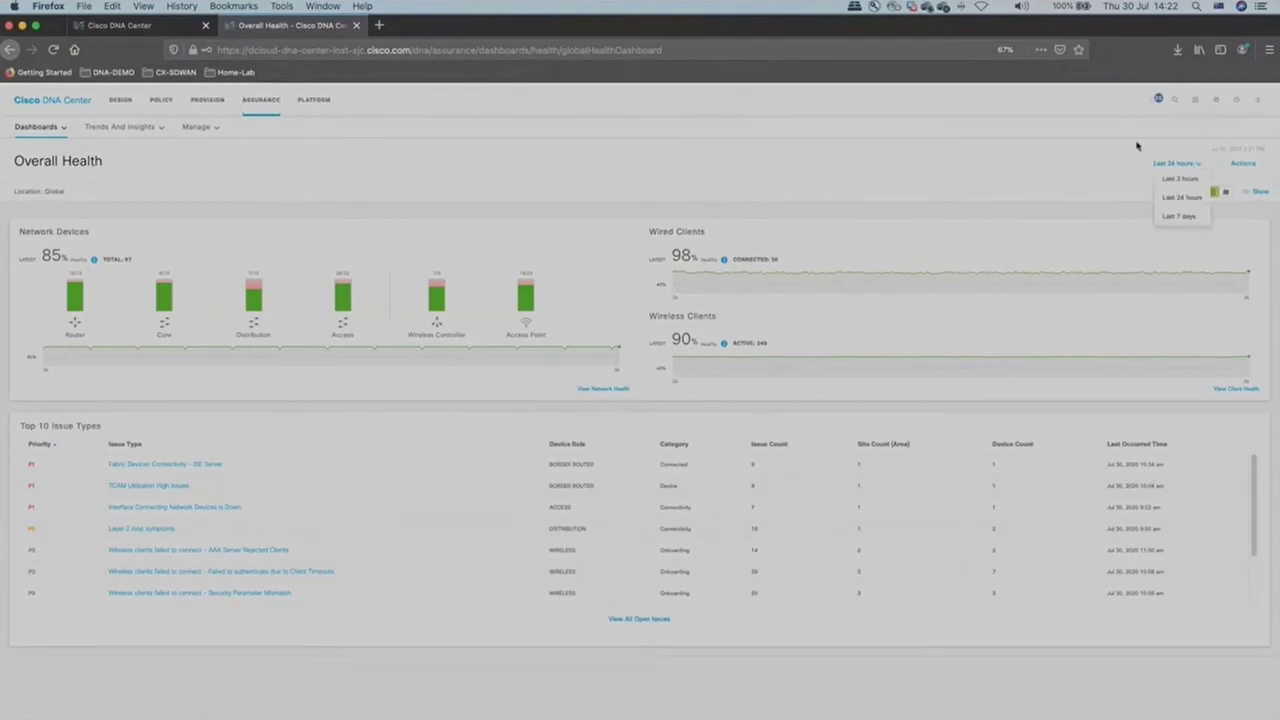
left_click(1151, 151)
left_click(1261, 193)
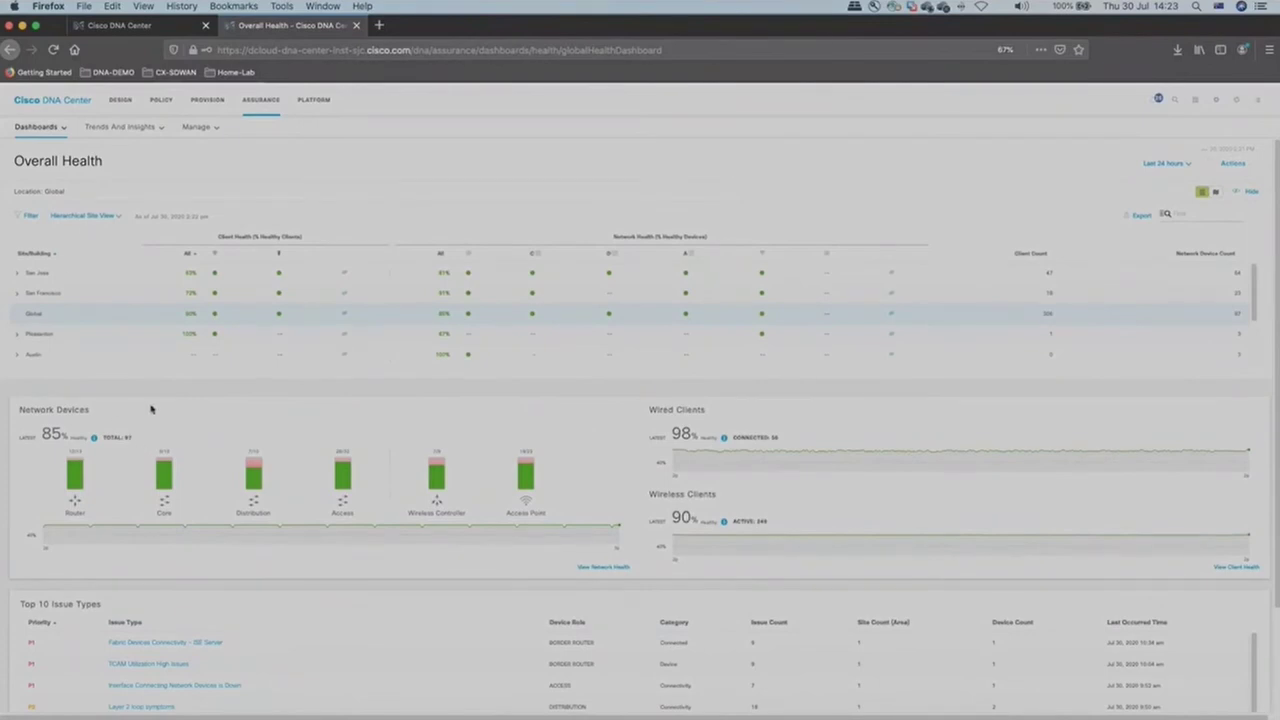
scroll(160, 400, "down", 3)
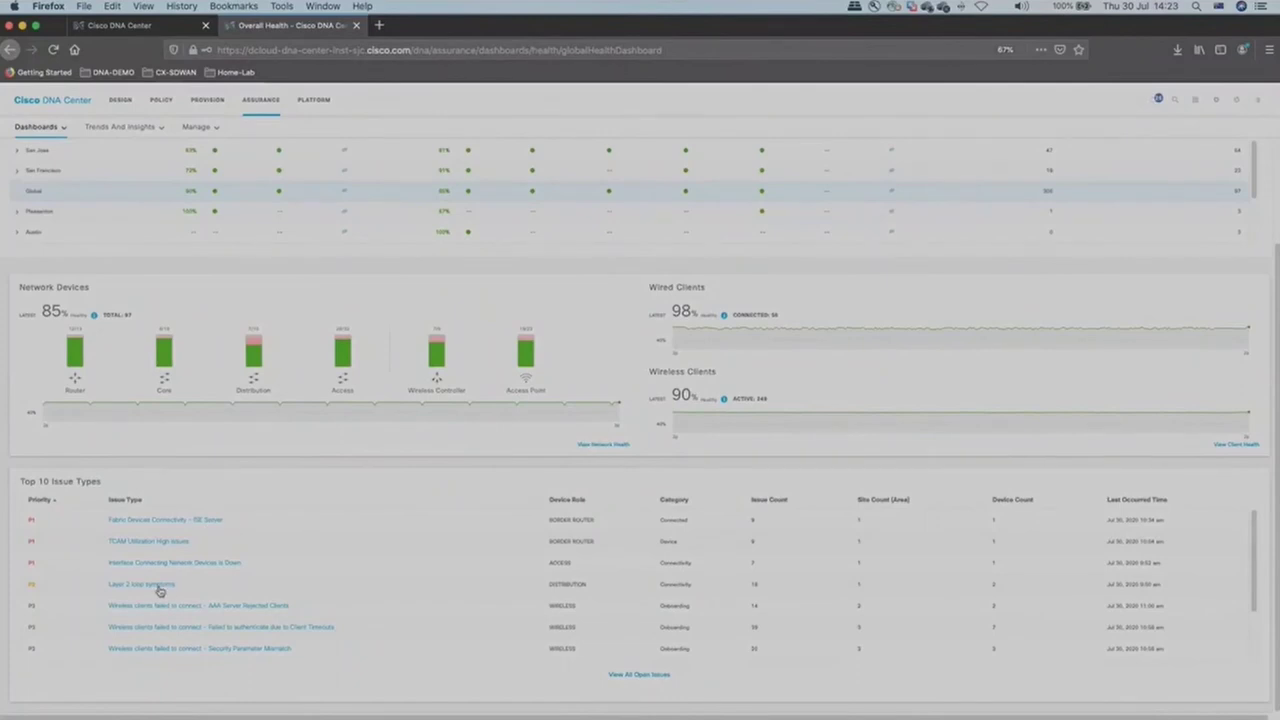
Step: Open the Fabric Devices Connectivity - ISE Server issue and drill into its lost-connectivity instance
left_click(205, 521)
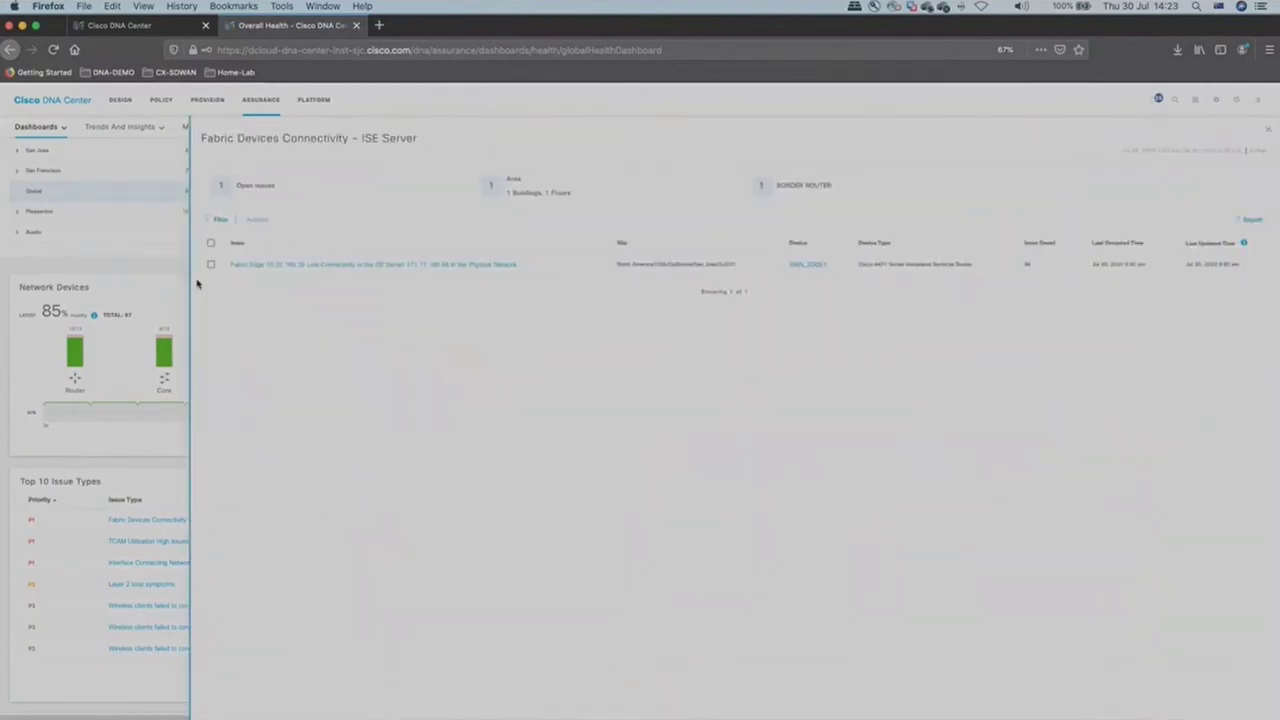
left_click(211, 264)
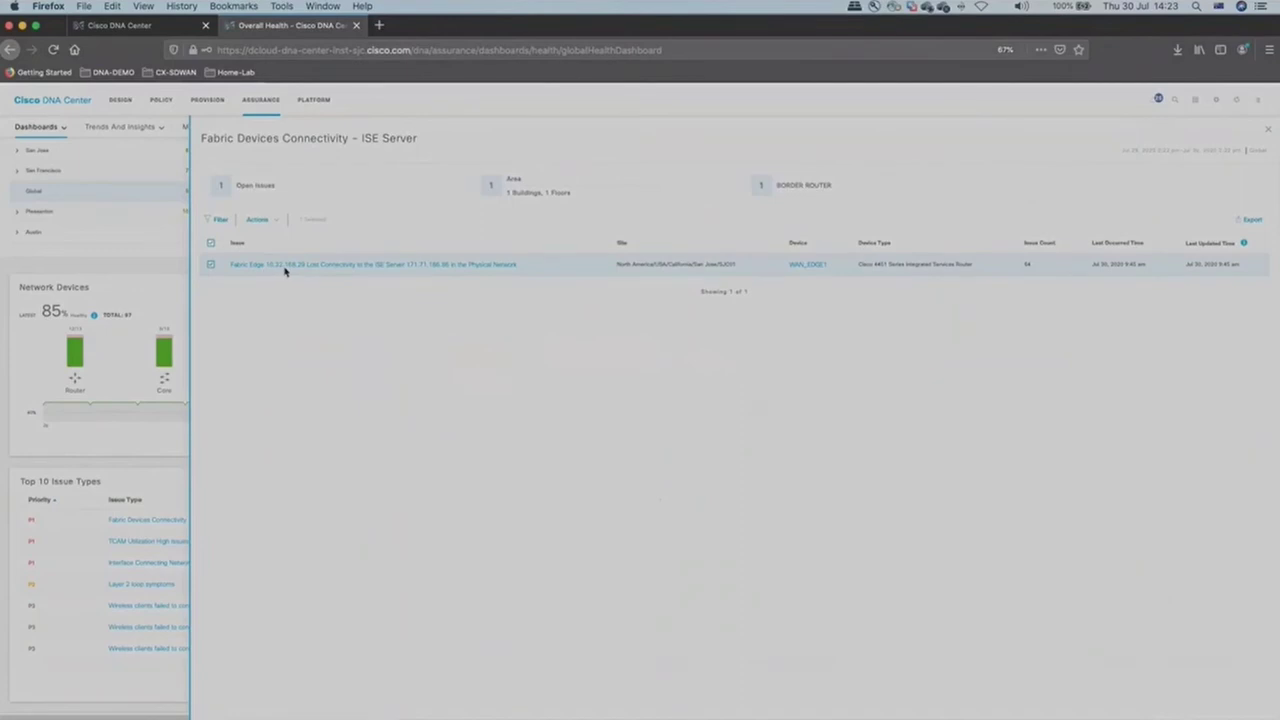
left_click(286, 268)
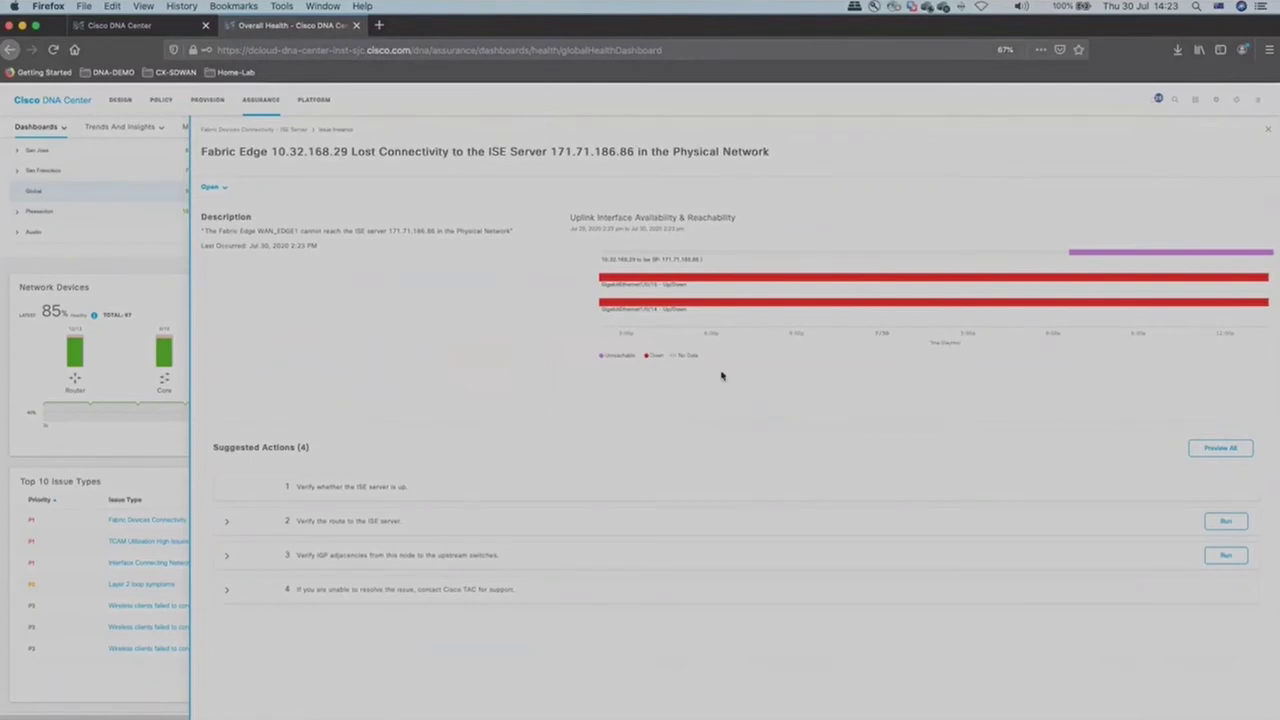
left_click(1220, 449)
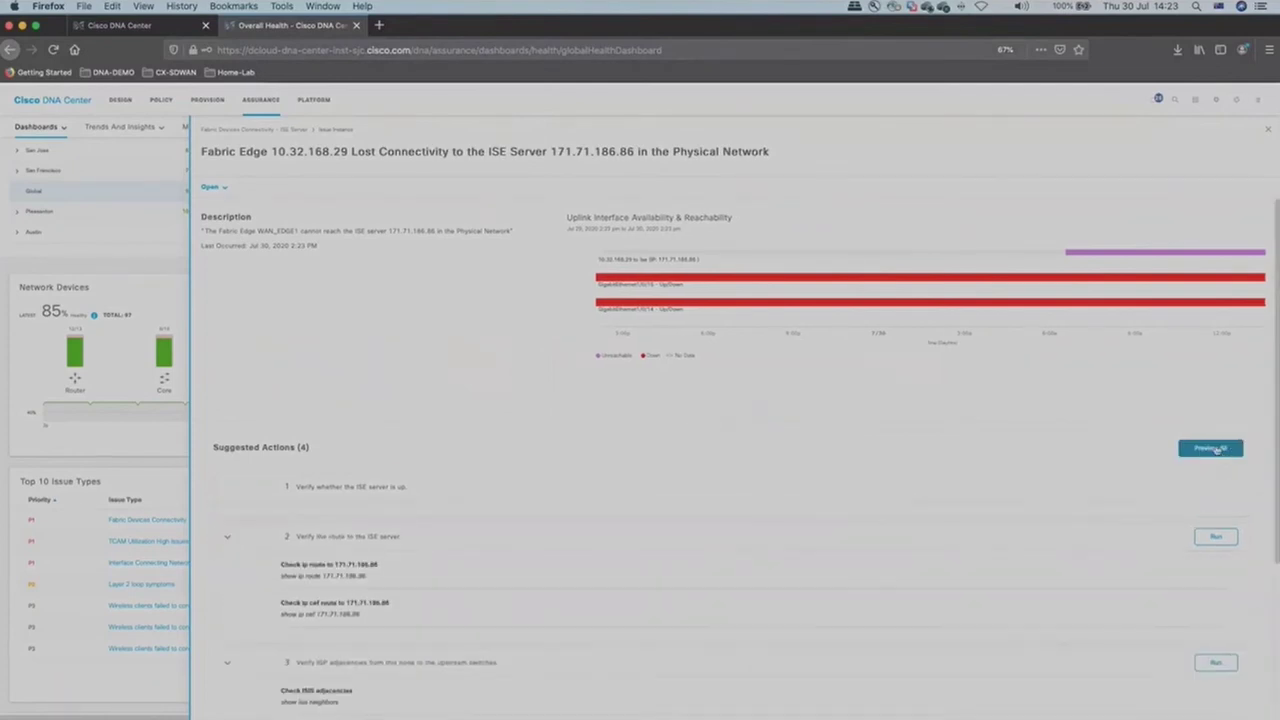
scroll(1045, 440, "down", 1)
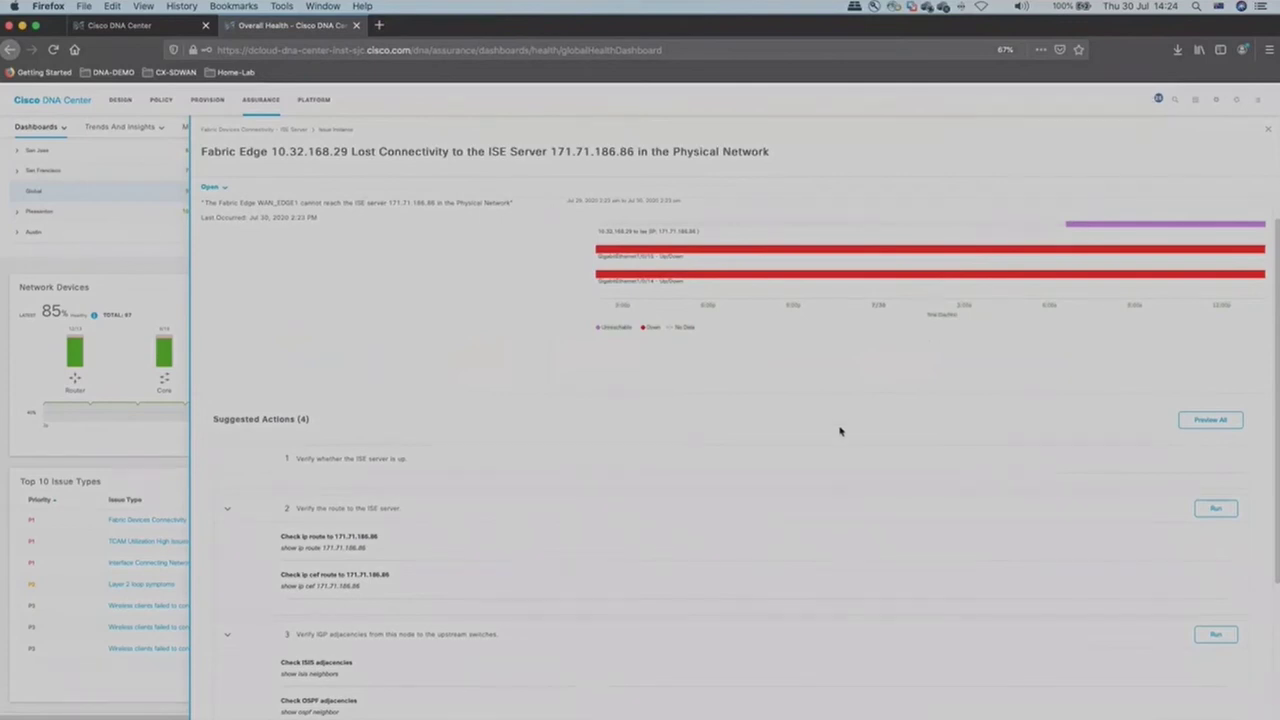
scroll(840, 431, "down", 1)
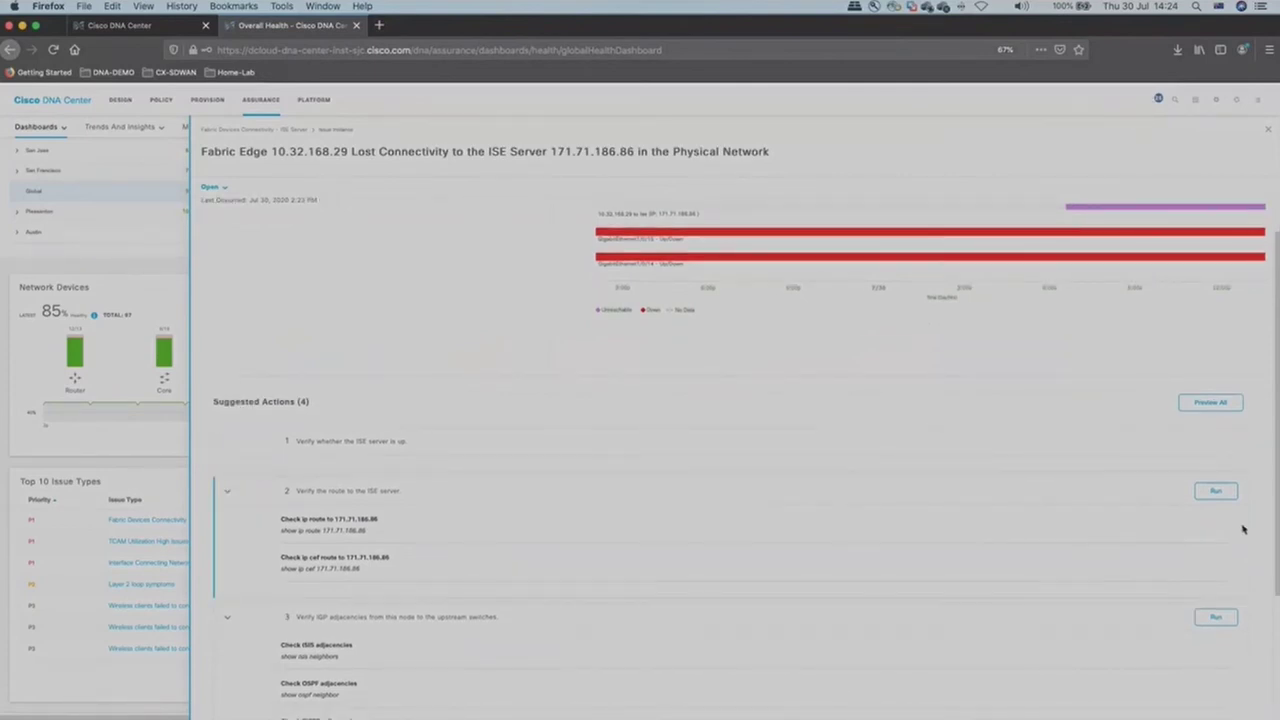
left_click(1203, 491)
scroll(1158, 548, "down", 4)
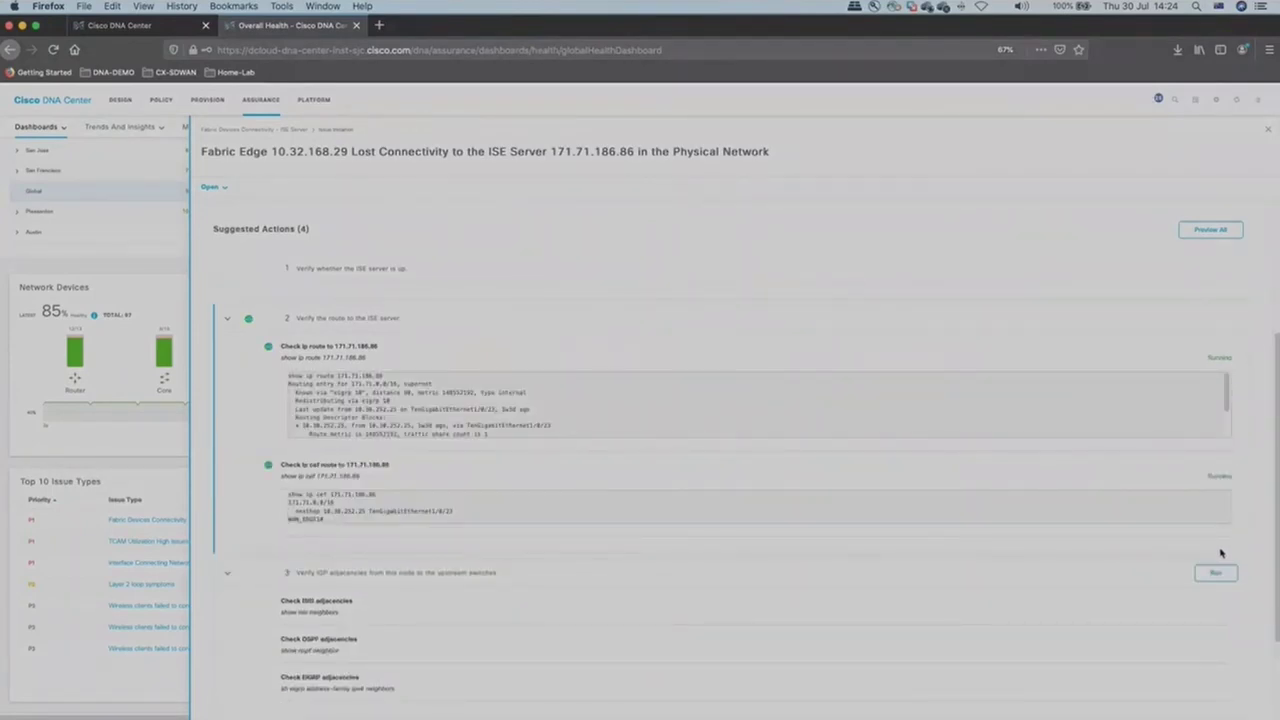
left_click(1216, 573)
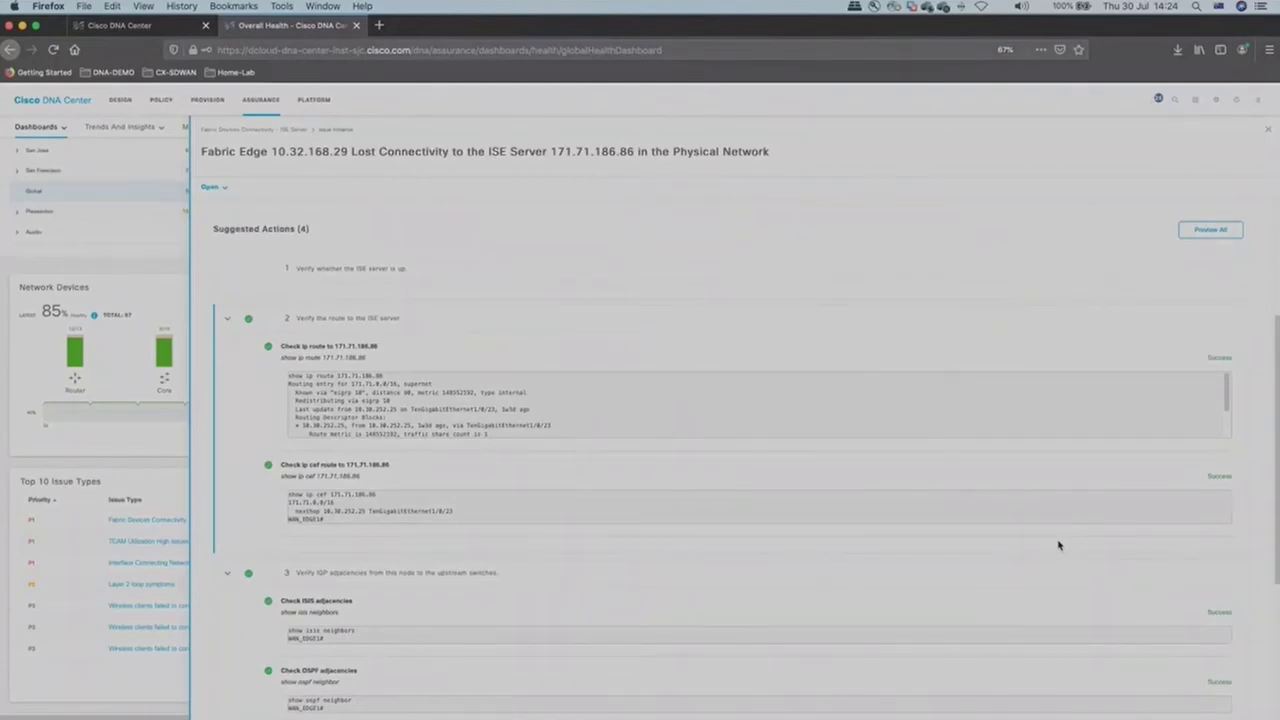
scroll(1086, 546, "down", 5)
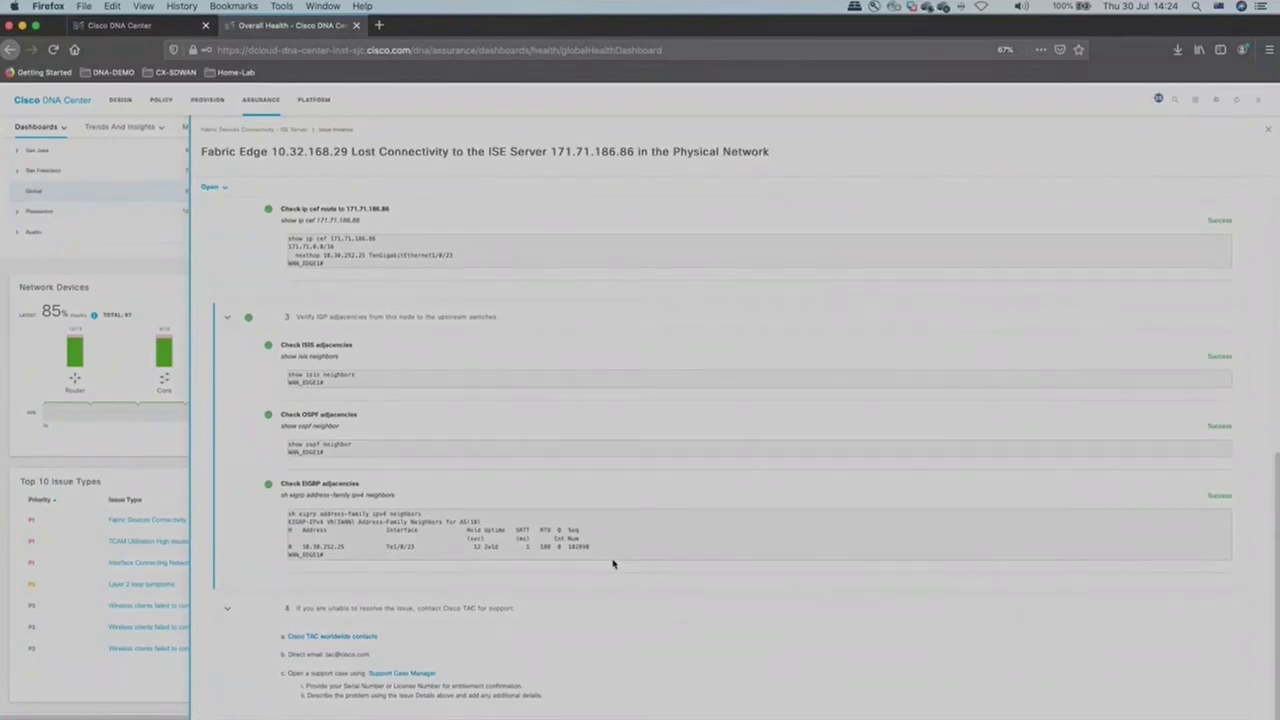
left_click(1268, 129)
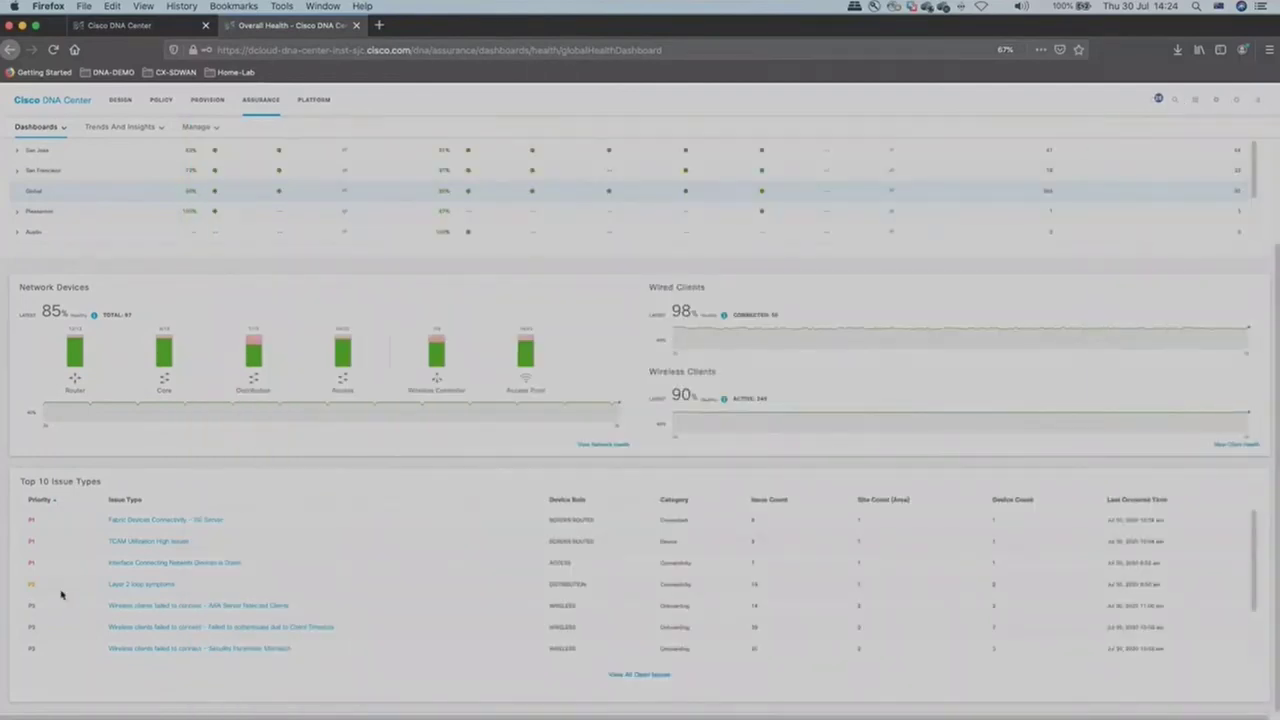
Step: Run Machine Reasoning root cause analysis on the Layer 2 loop 'Host flaps observed in 1 VLAN(s)' issue
left_click(125, 586)
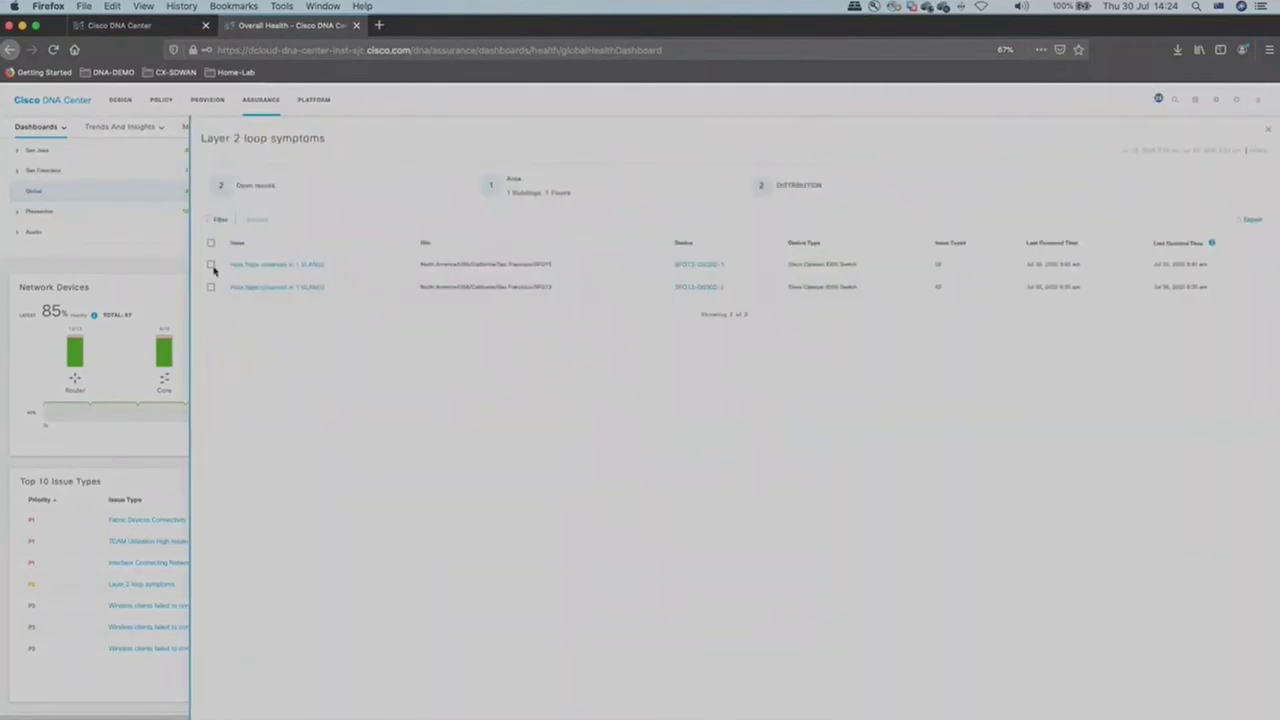
left_click(285, 266)
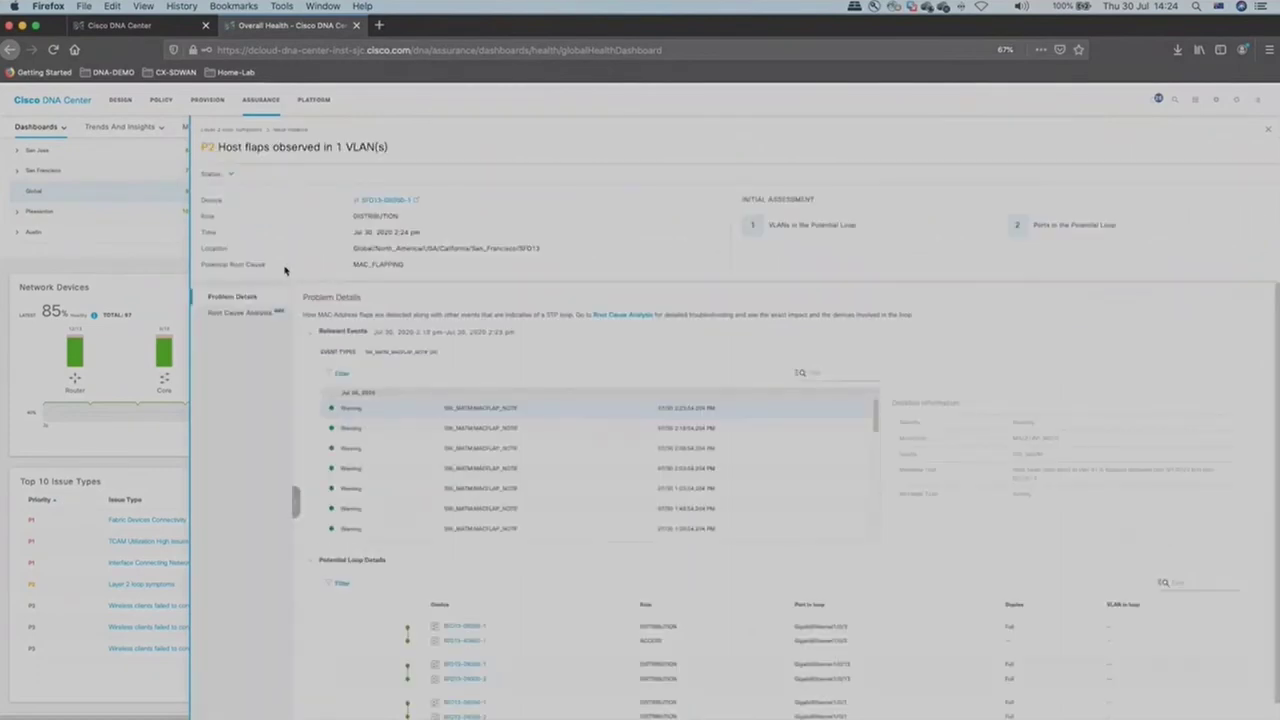
left_click(242, 315)
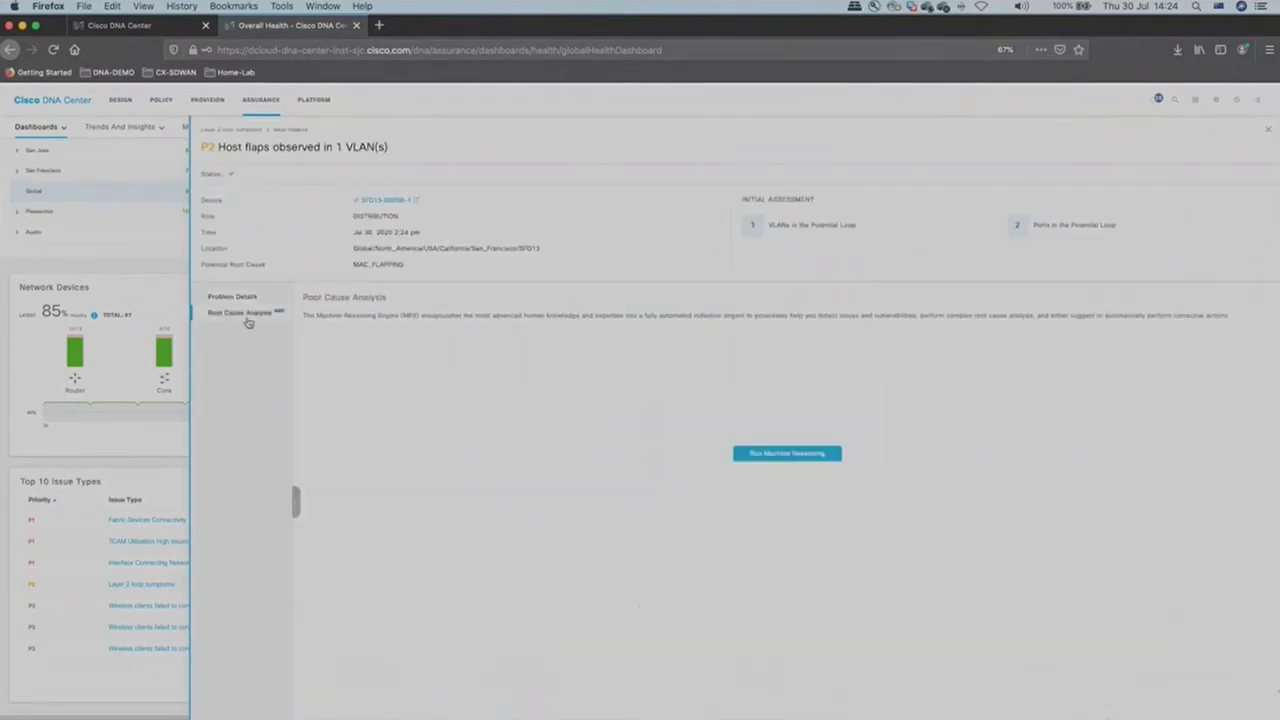
left_click(818, 456)
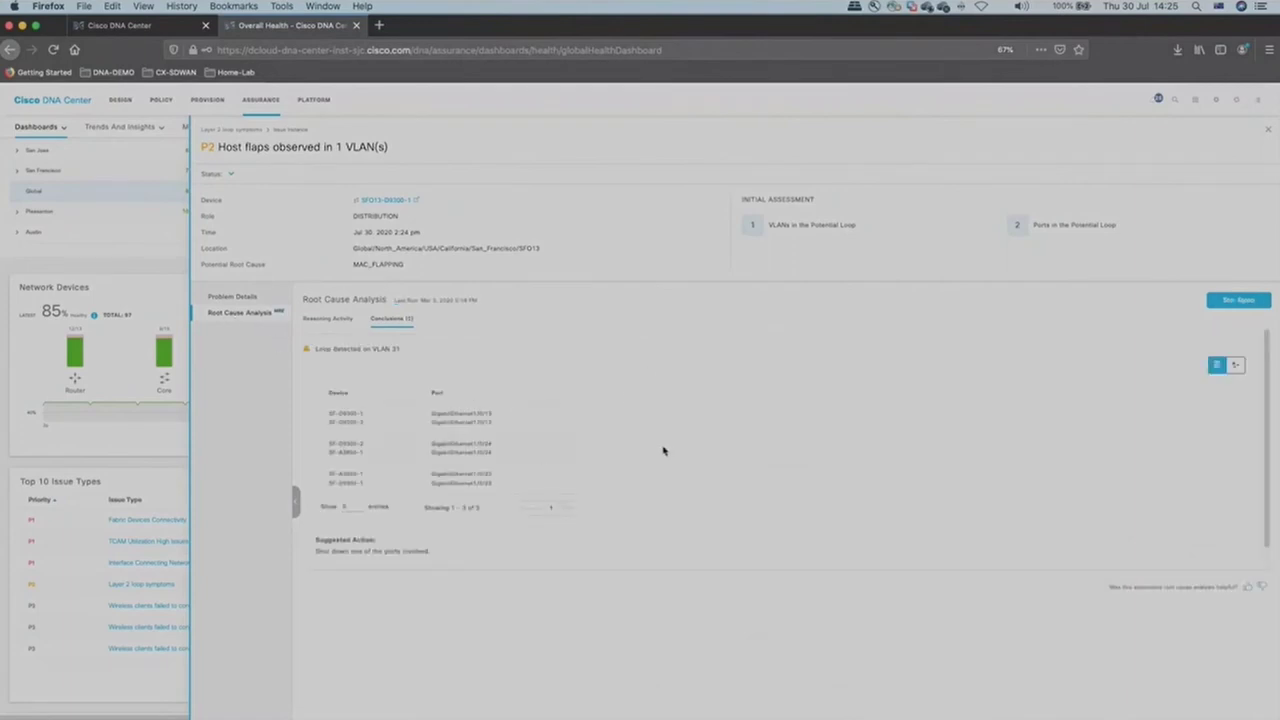
Step: Review the relevant activities and the spanning-tree command output behind the VLAN 31 loop conclusion
key("super+plus")
key("super+plus")
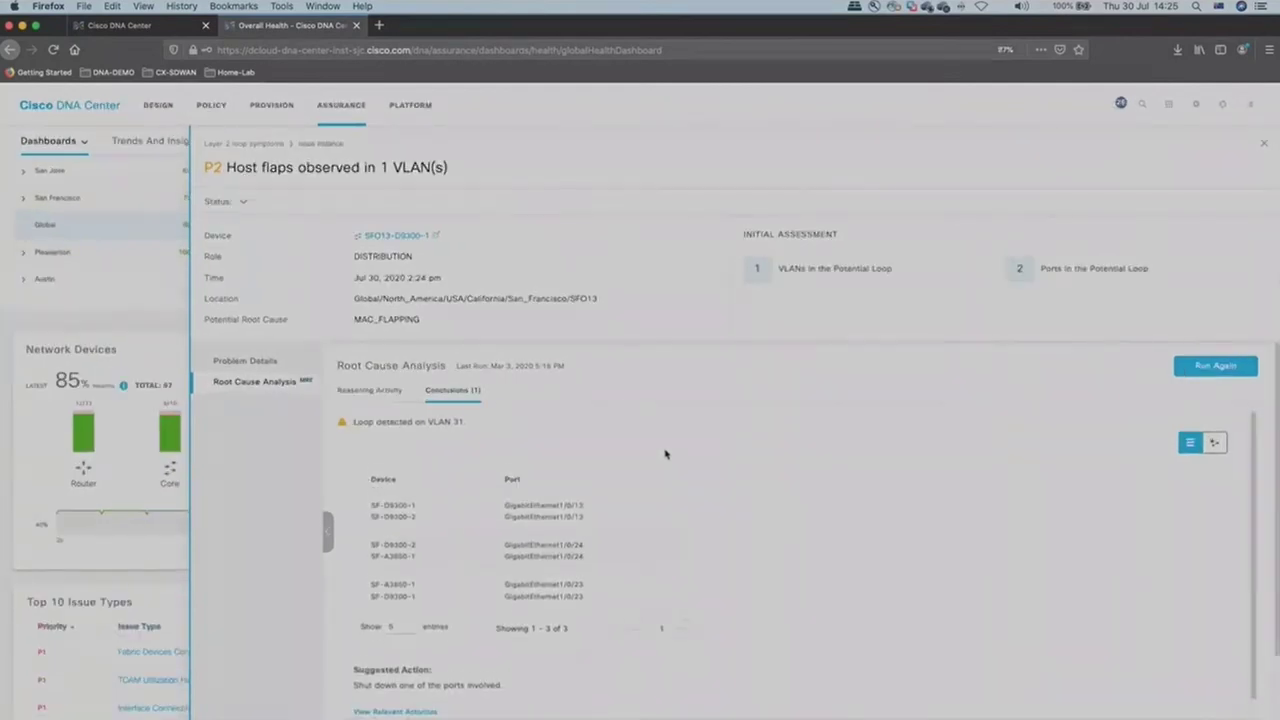
scroll(666, 451, "down", 1)
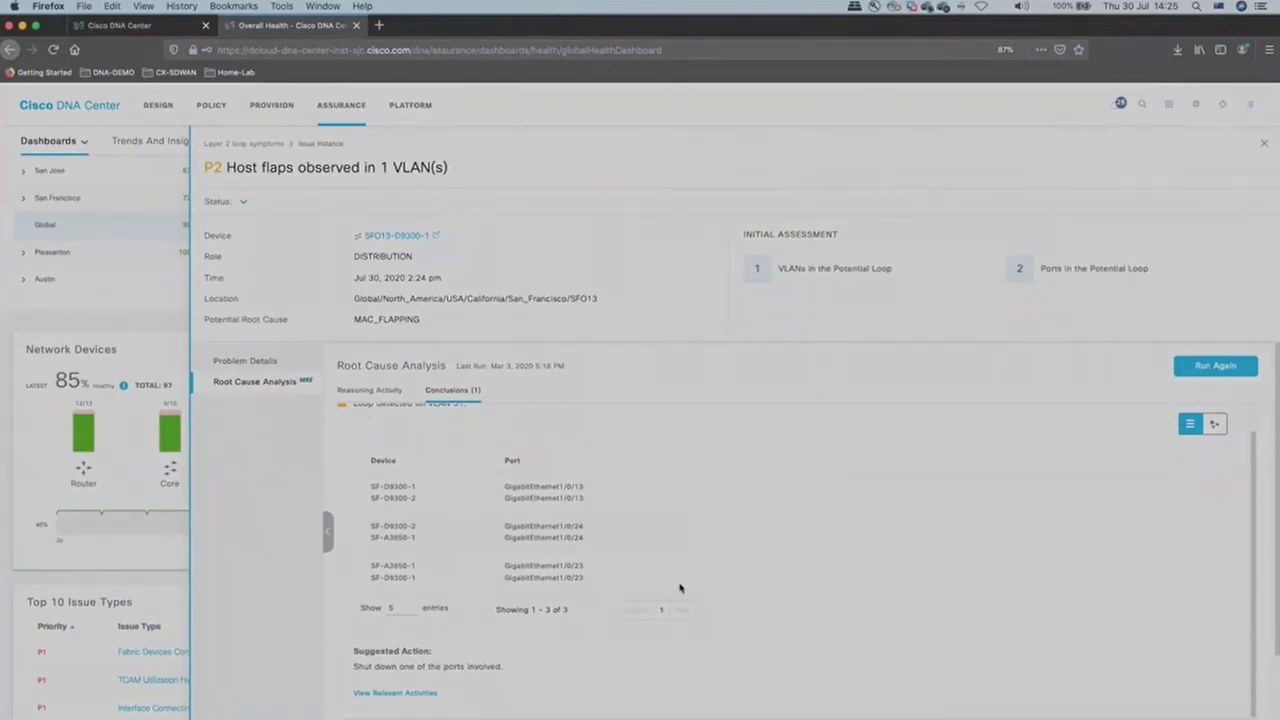
left_click(434, 692)
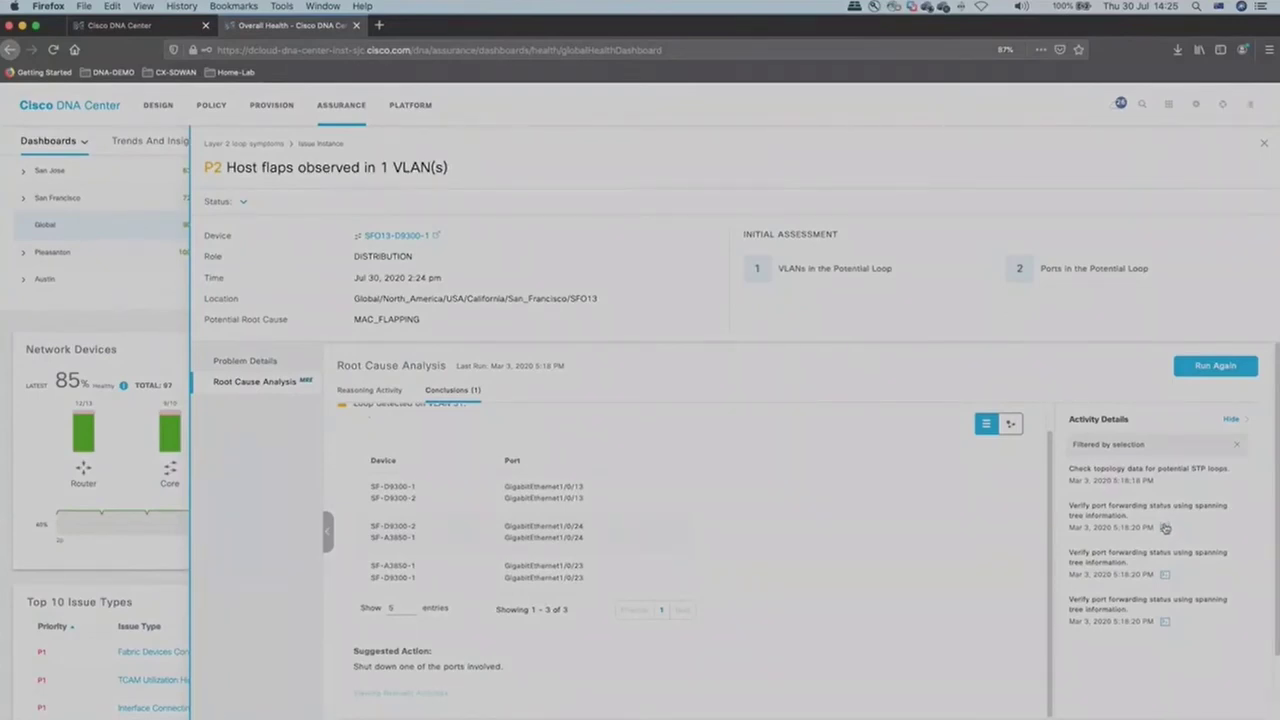
left_click(1165, 528)
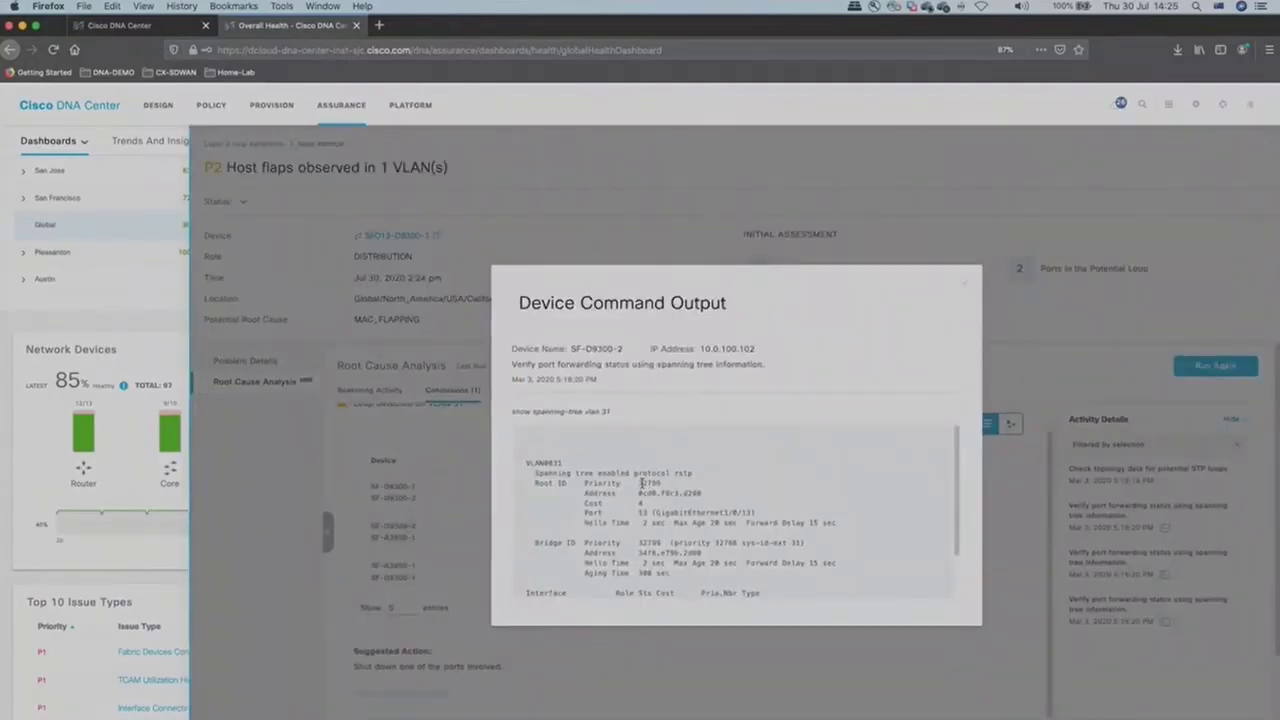
scroll(646, 484, "down", 3)
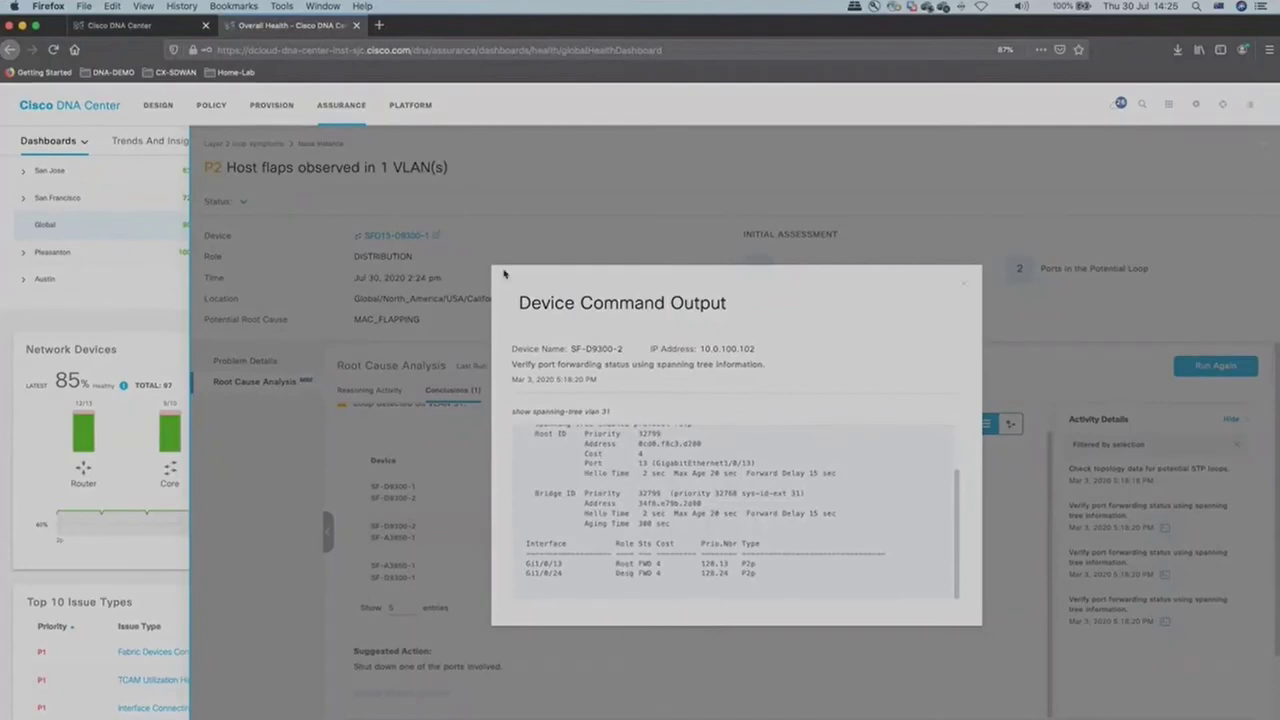
left_click(964, 287)
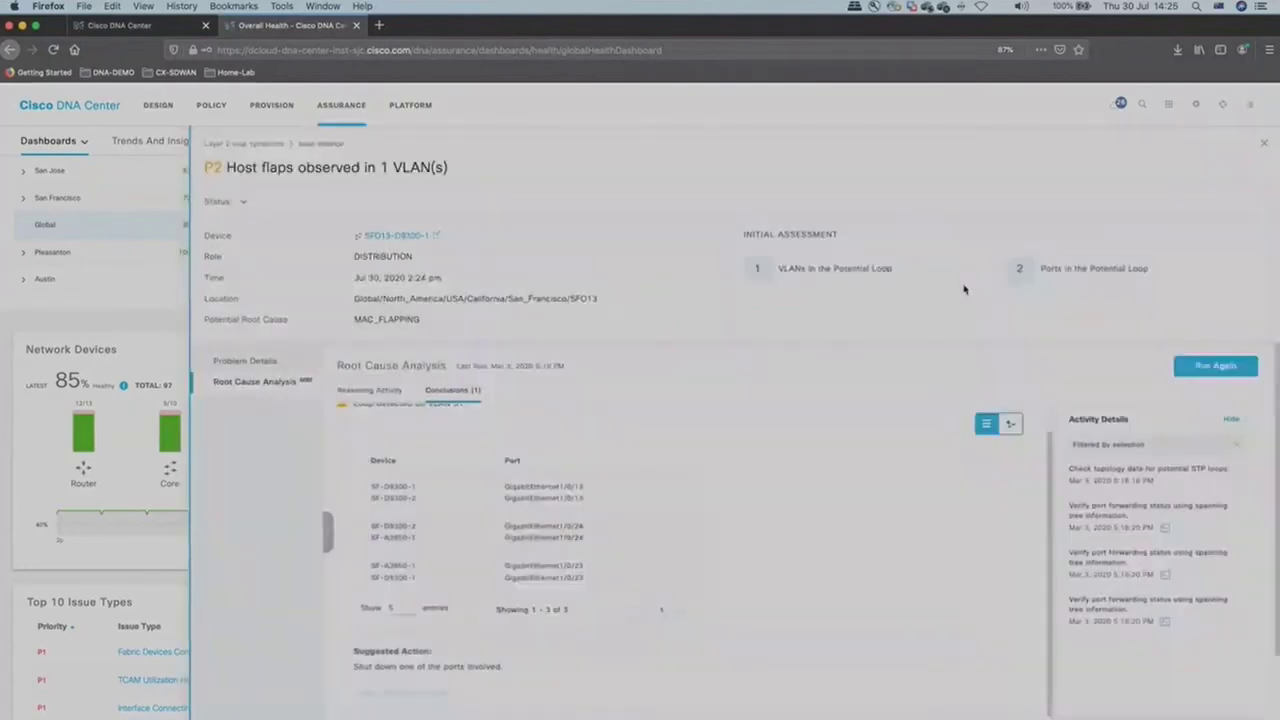
Step: Close the issue panel and open the Network Health dashboard down to its Network Devices table
left_click(1267, 148)
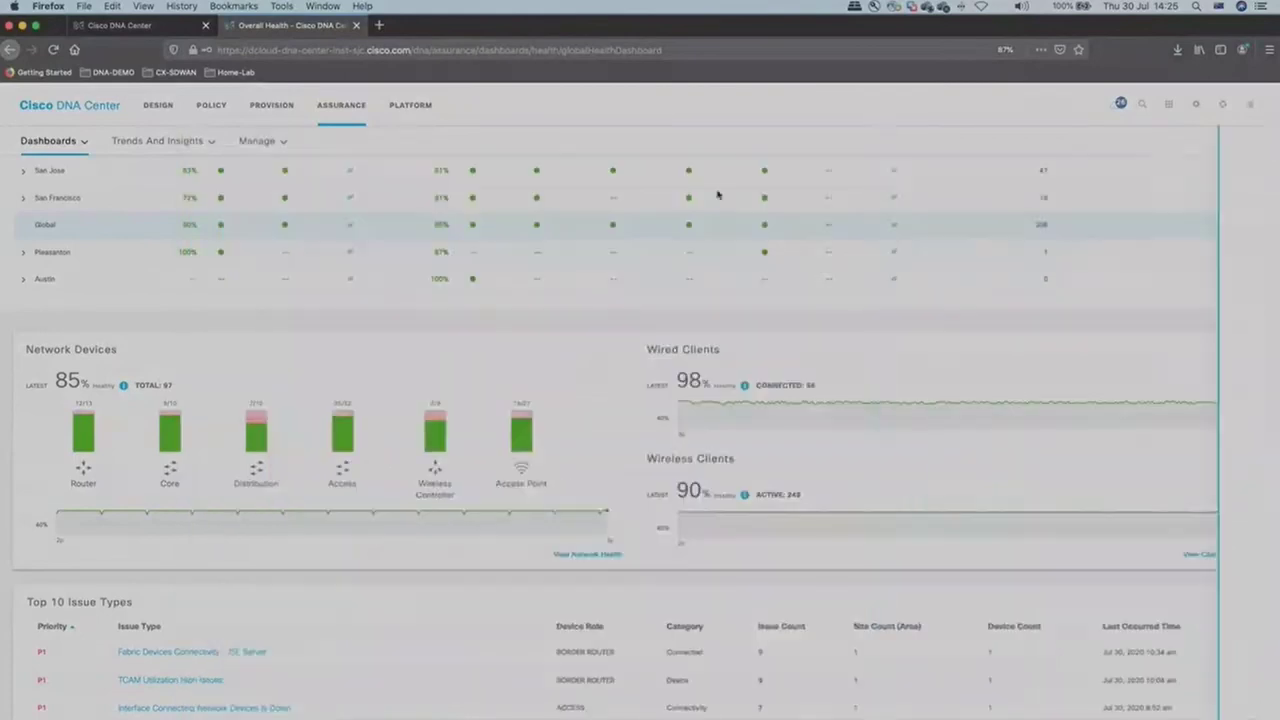
scroll(506, 283, "down", 2)
scroll(514, 376, "down", 3)
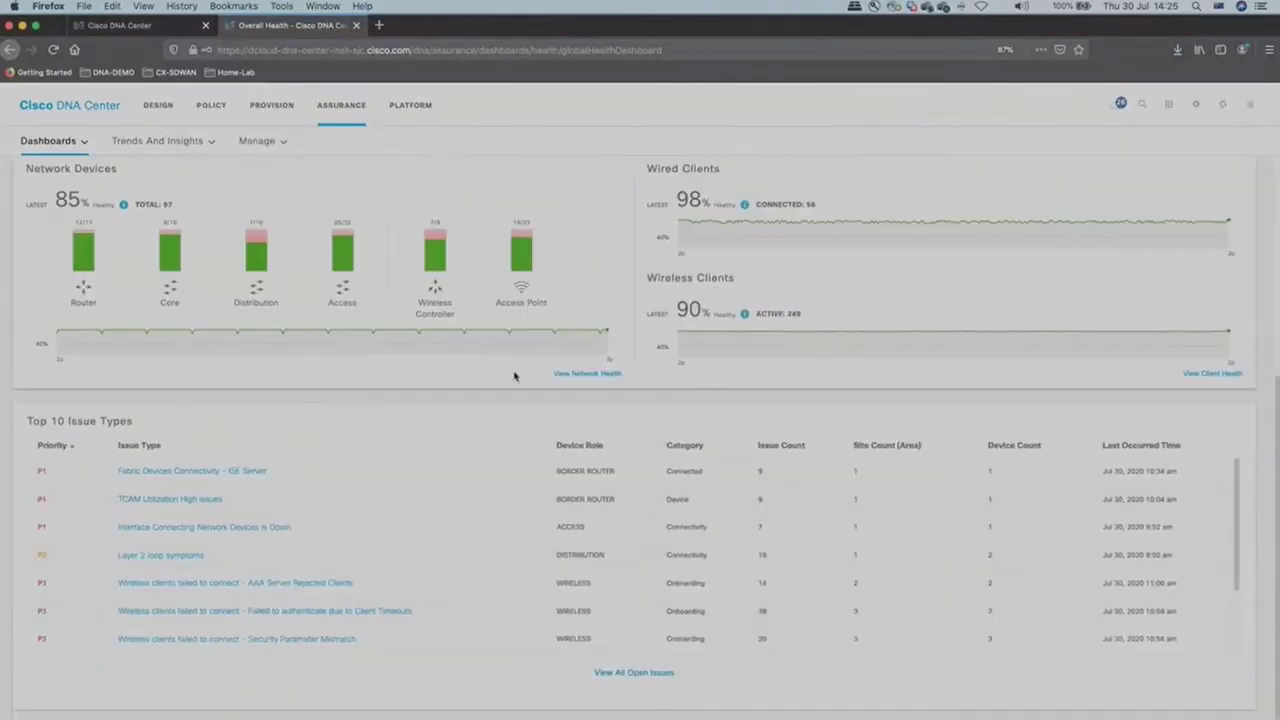
left_click(588, 376)
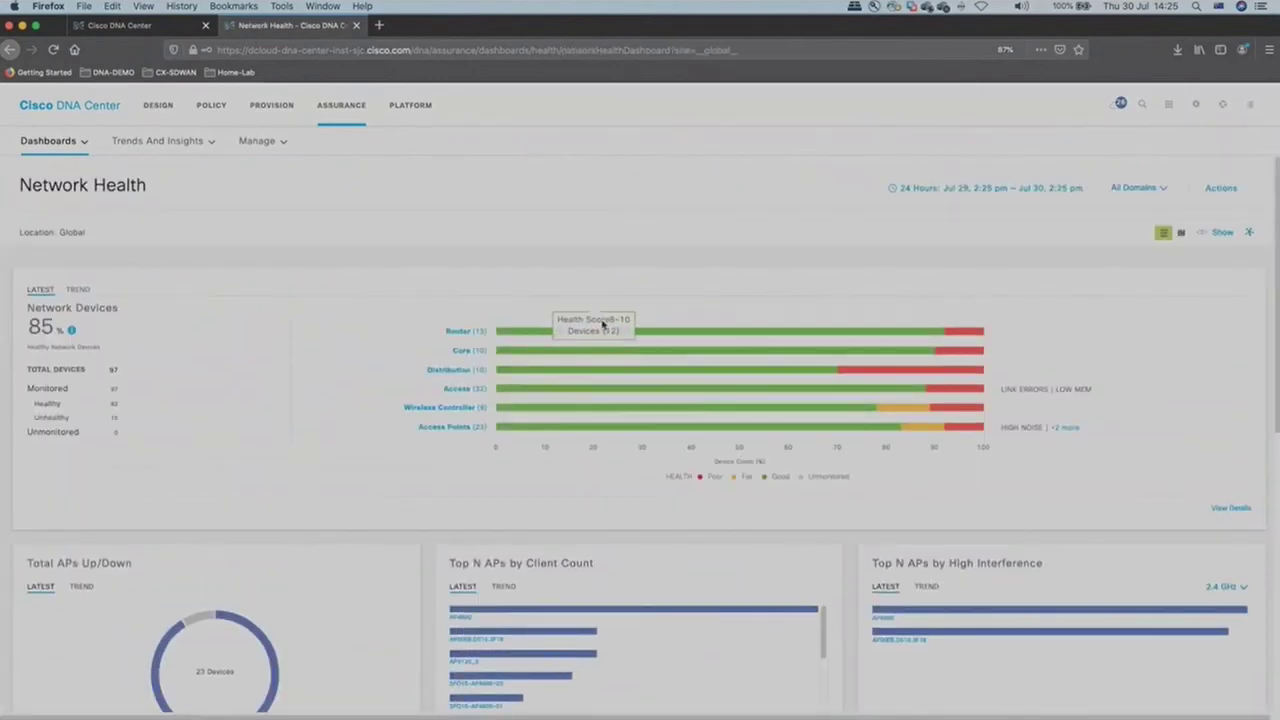
scroll(605, 282, "down", 1)
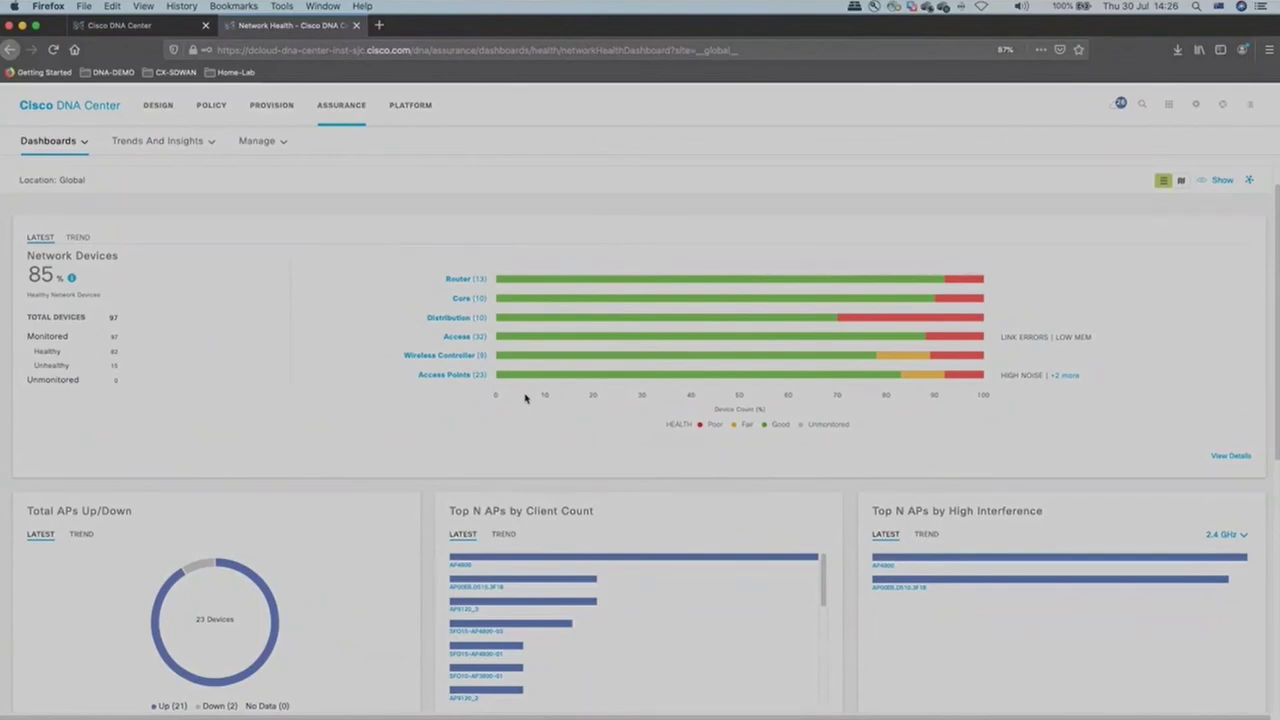
scroll(472, 358, "down", 4)
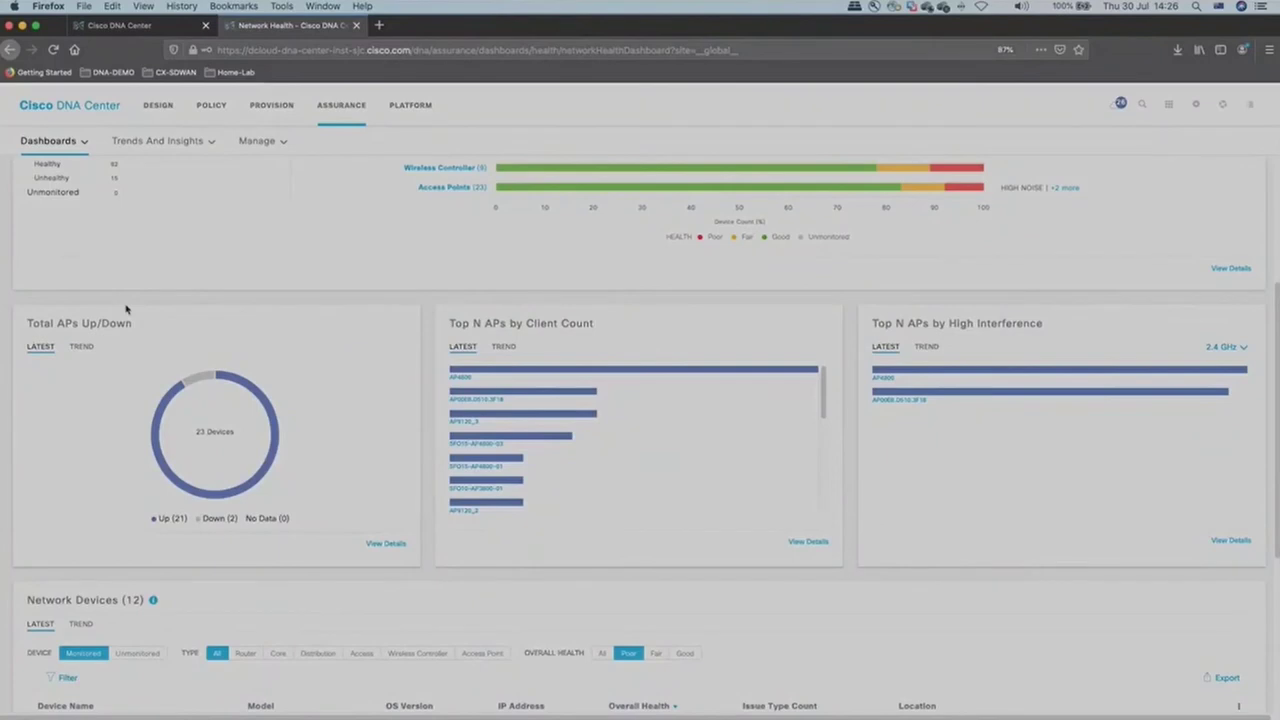
scroll(643, 390, "down", 3)
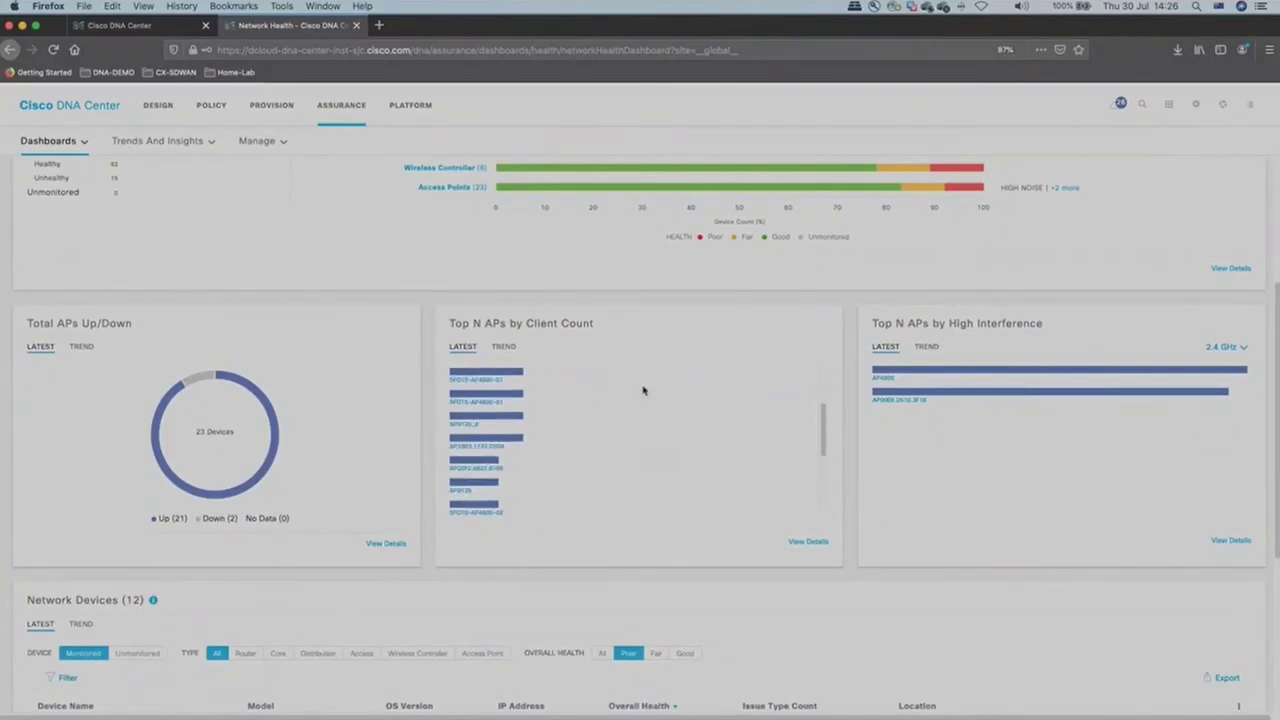
scroll(309, 417, "down", 5)
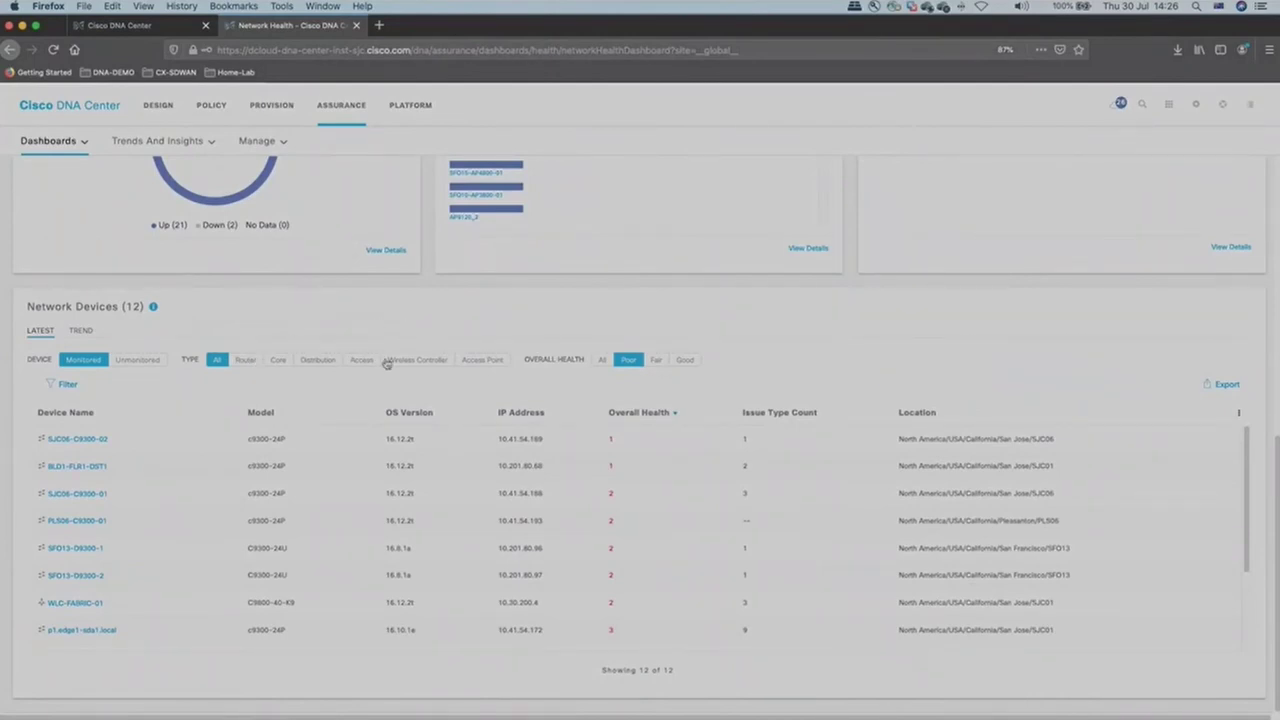
Step: Change the Overall Health filter from Poor to All to list all 97 devices
left_click(603, 361)
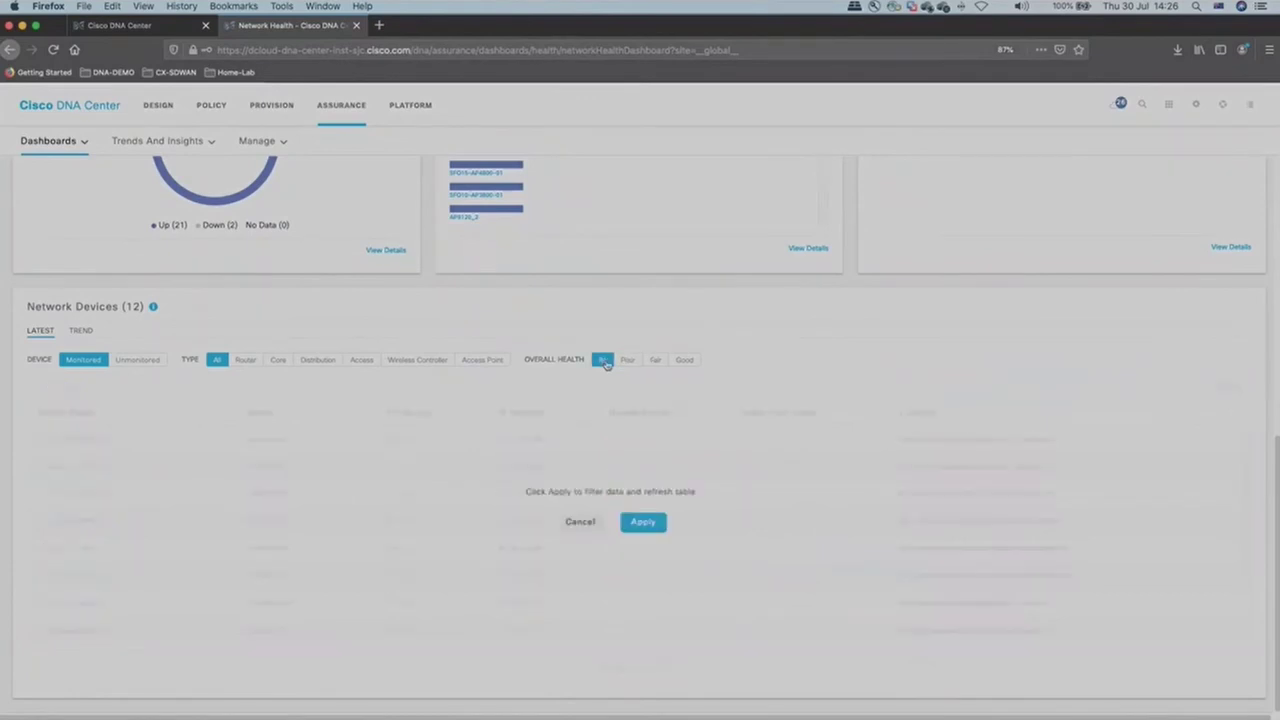
left_click(656, 518)
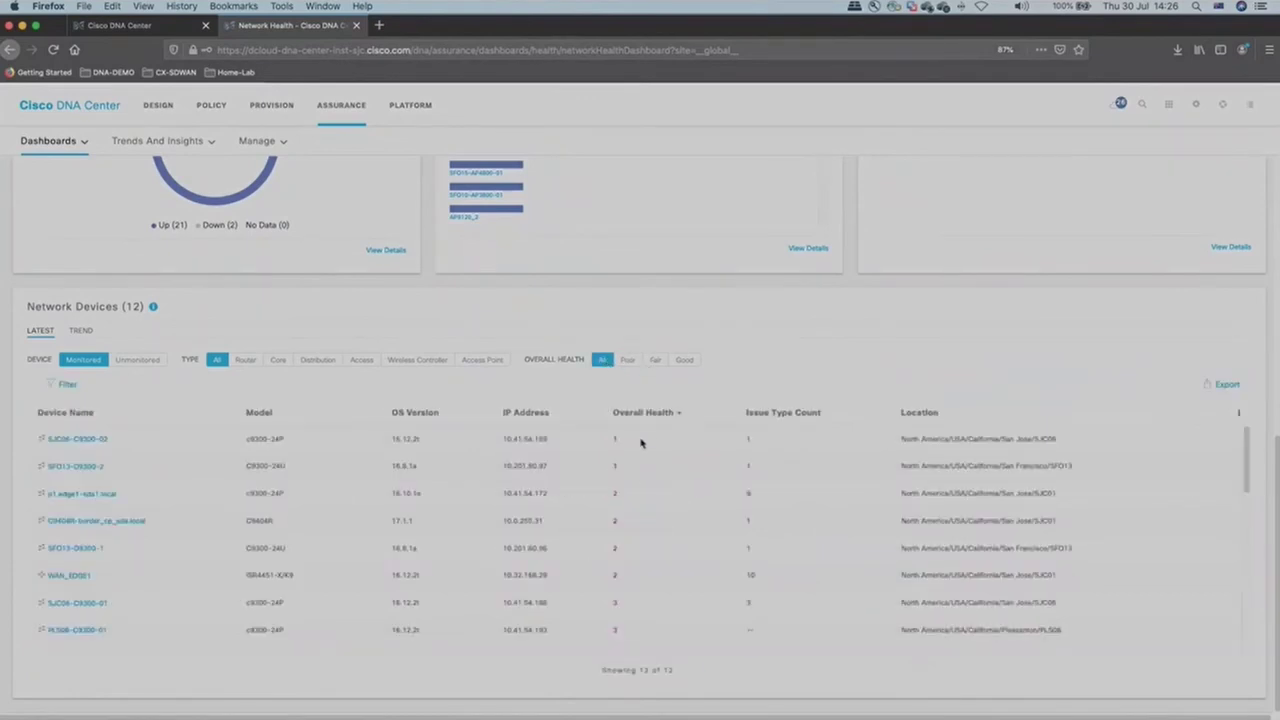
scroll(651, 455, "down", 5)
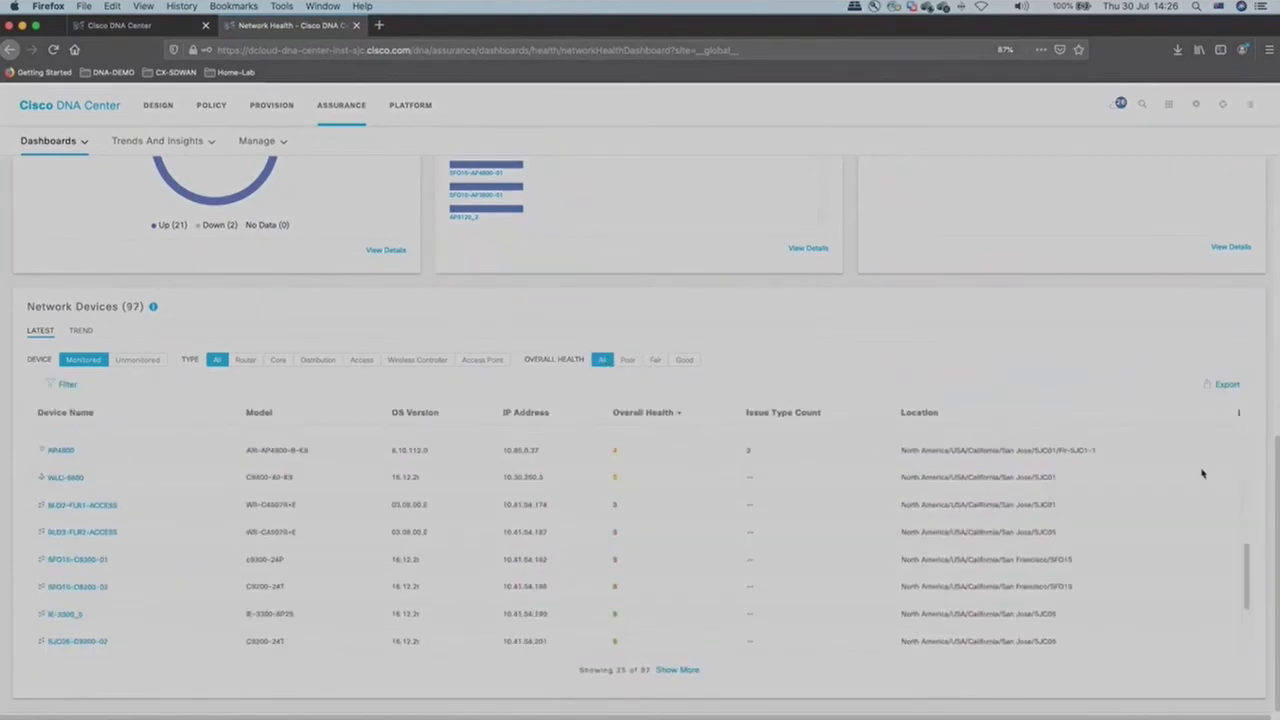
scroll(1137, 463, "down", 1)
scroll(1120, 457, "up", 10)
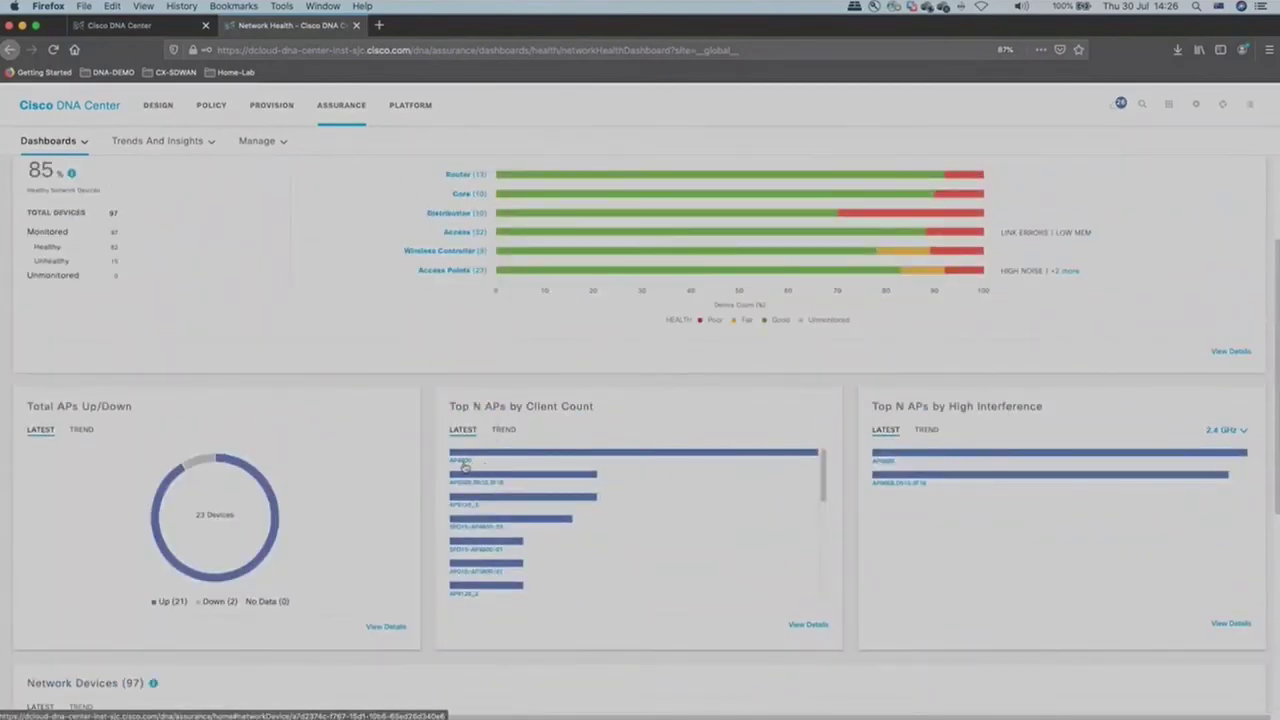
Step: Open AP4800 from Top N APs by Client Count and review its health timeline and two utilization issues
left_click(464, 465)
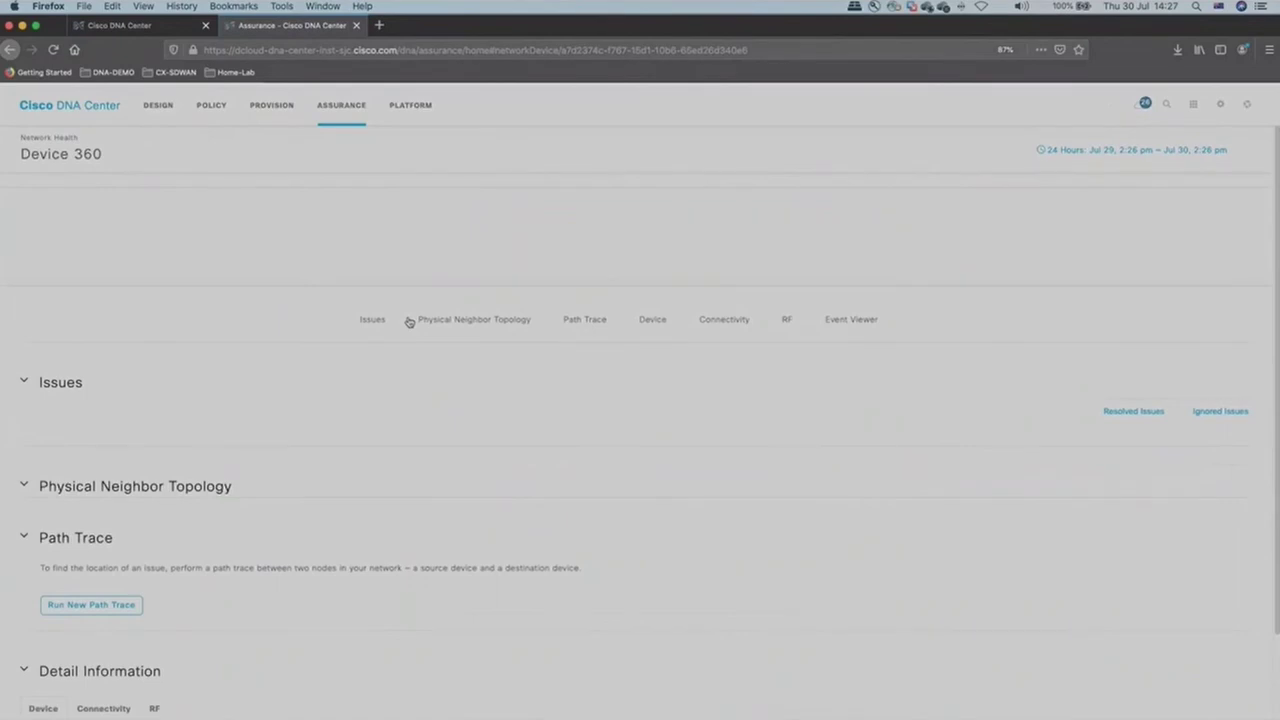
scroll(555, 308, "down", 1)
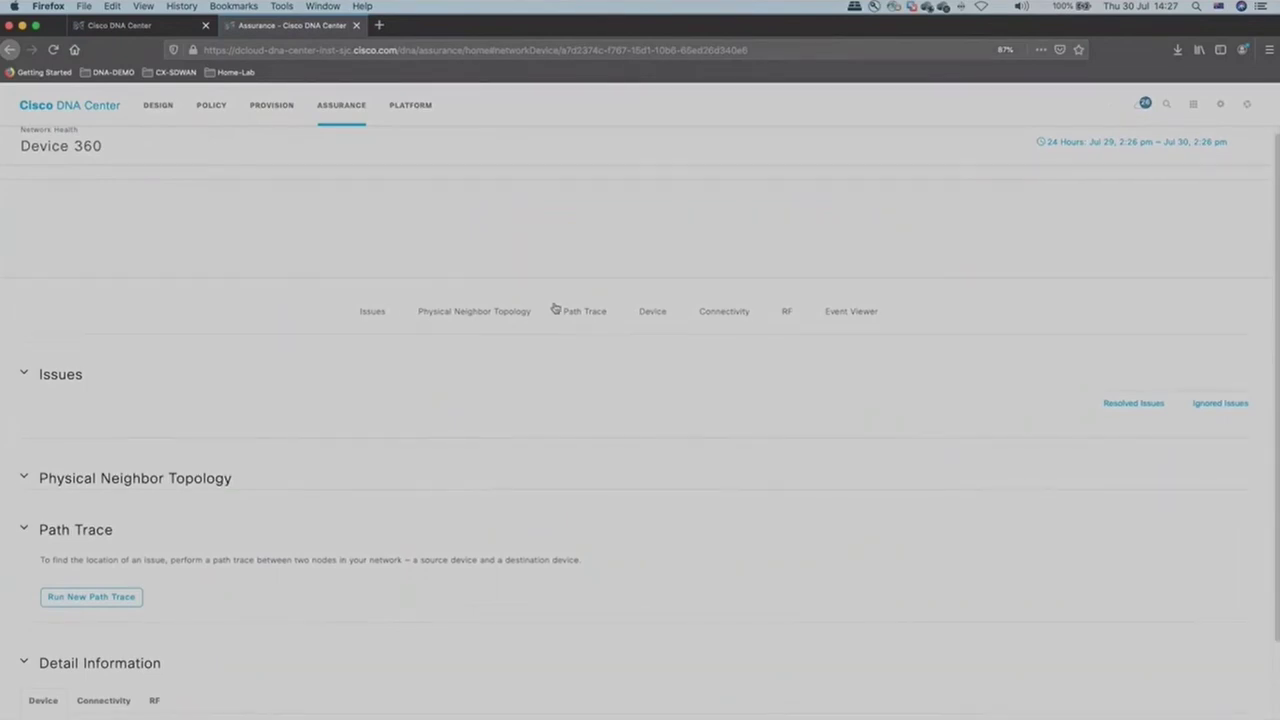
scroll(520, 257, "down", 2)
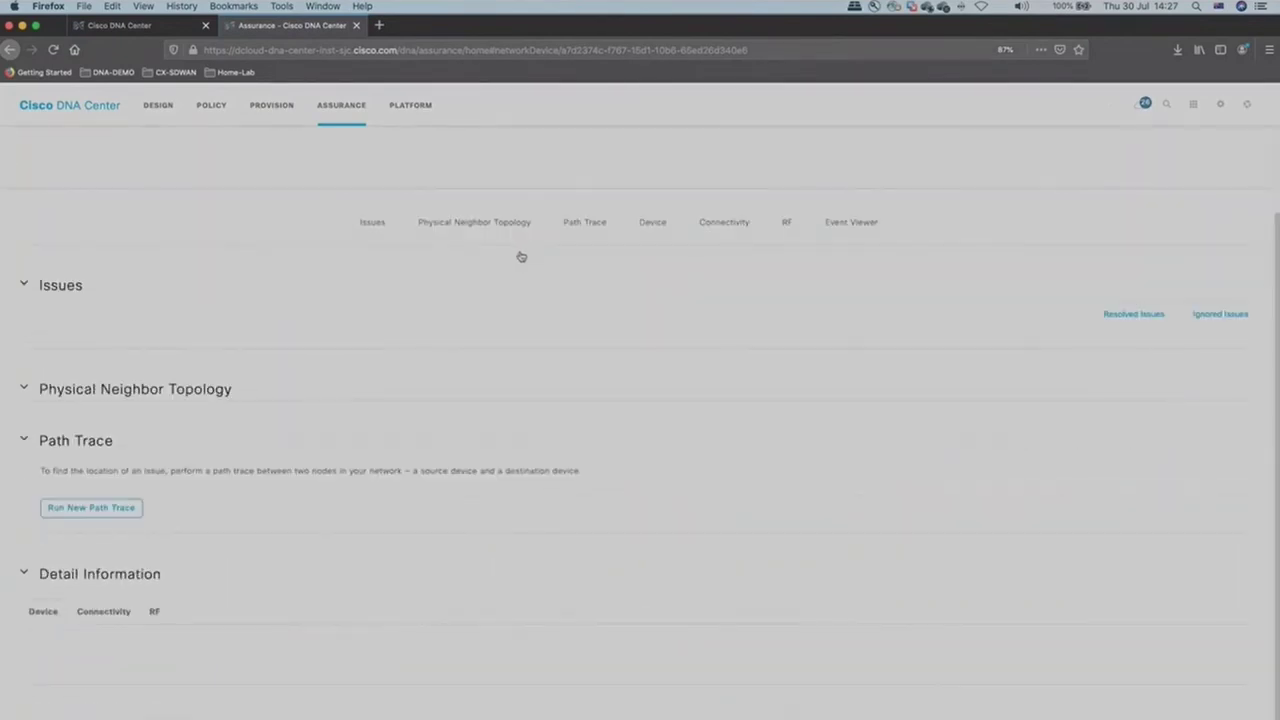
scroll(523, 257, "up", 2)
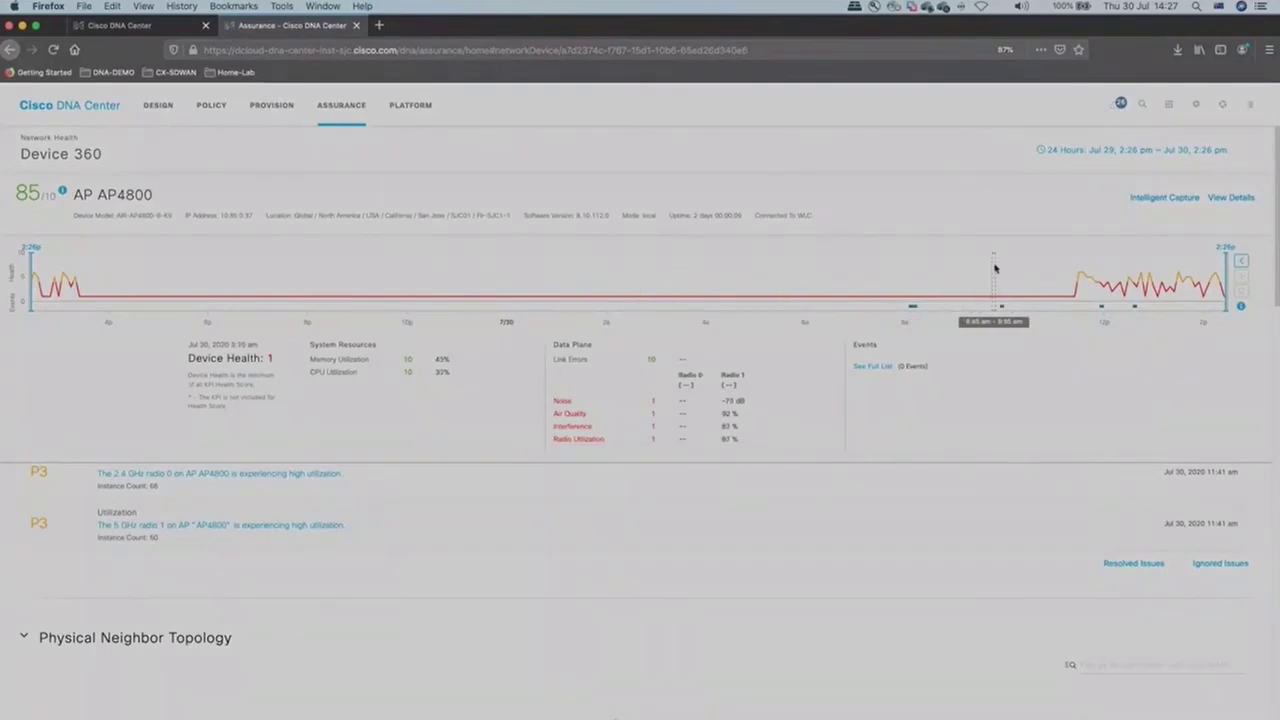
scroll(790, 420, "down", 1)
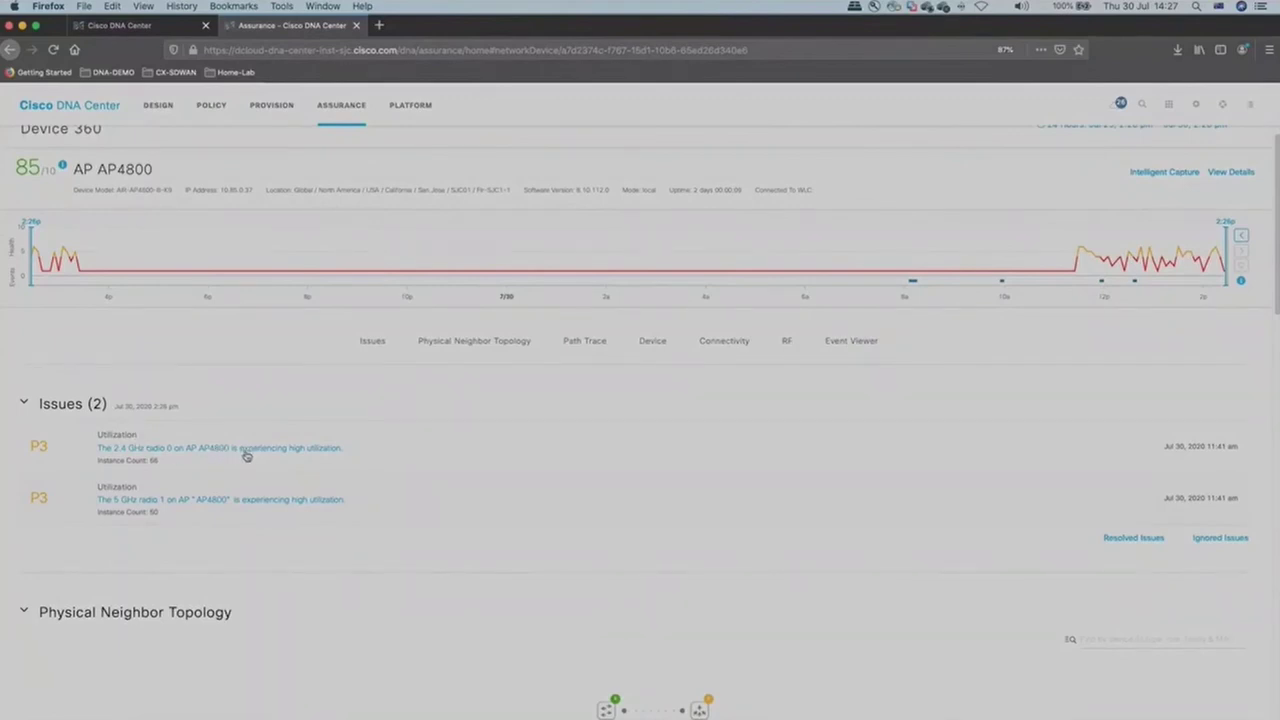
scroll(249, 451, "down", 1)
Step: Open AP4800's 2.4 GHz radio 0 high-utilization issue and expand suggested action 6
left_click(265, 436)
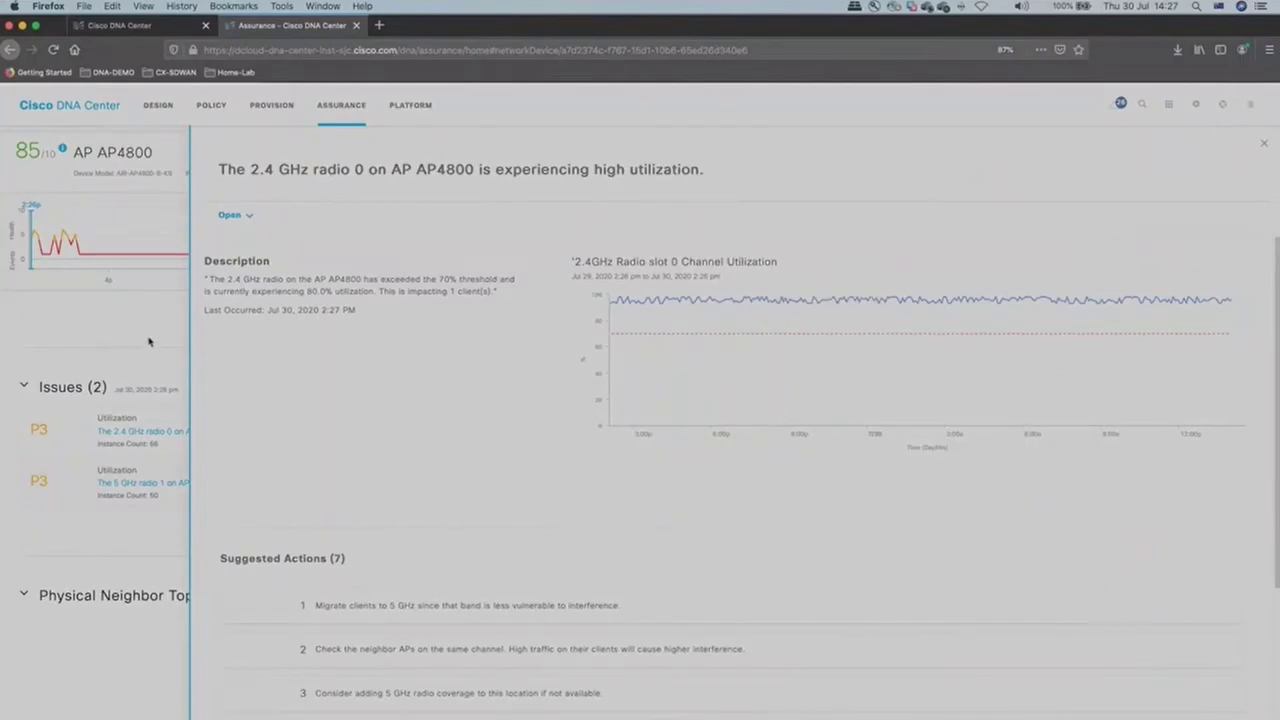
left_click_drag(1272, 528, 1275, 705)
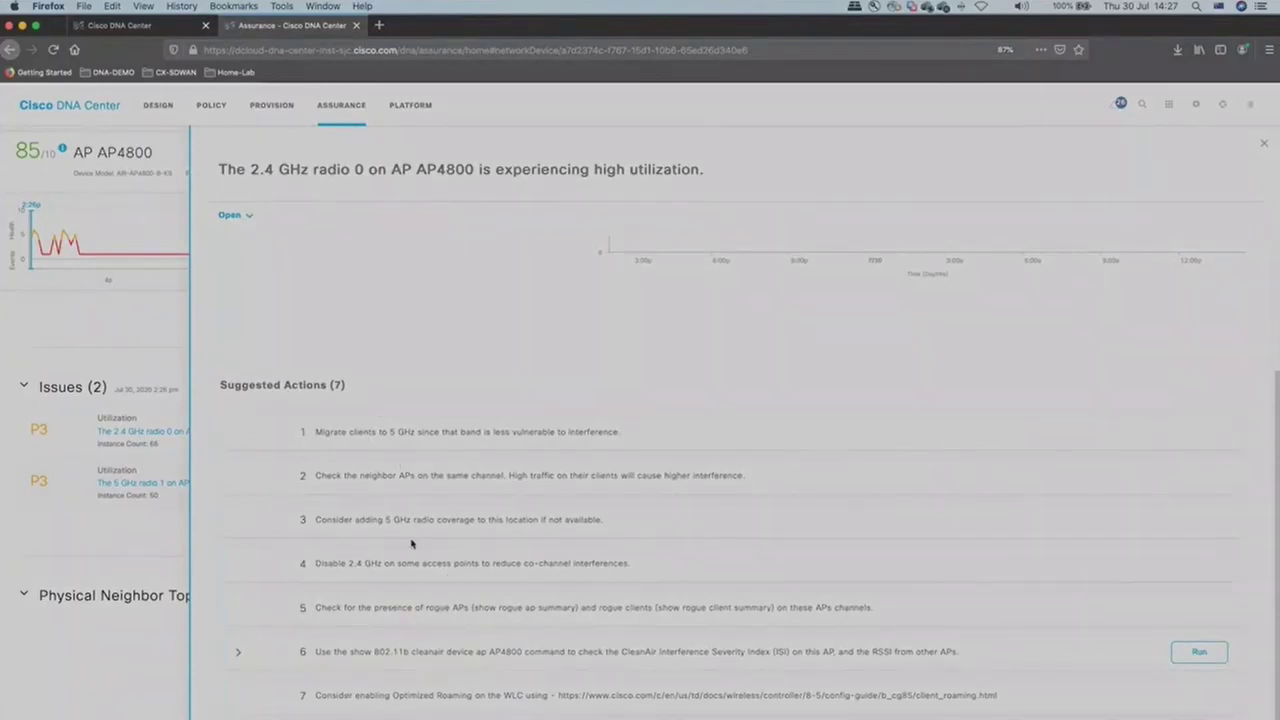
left_click(239, 653)
scroll(1176, 643, "down", 1)
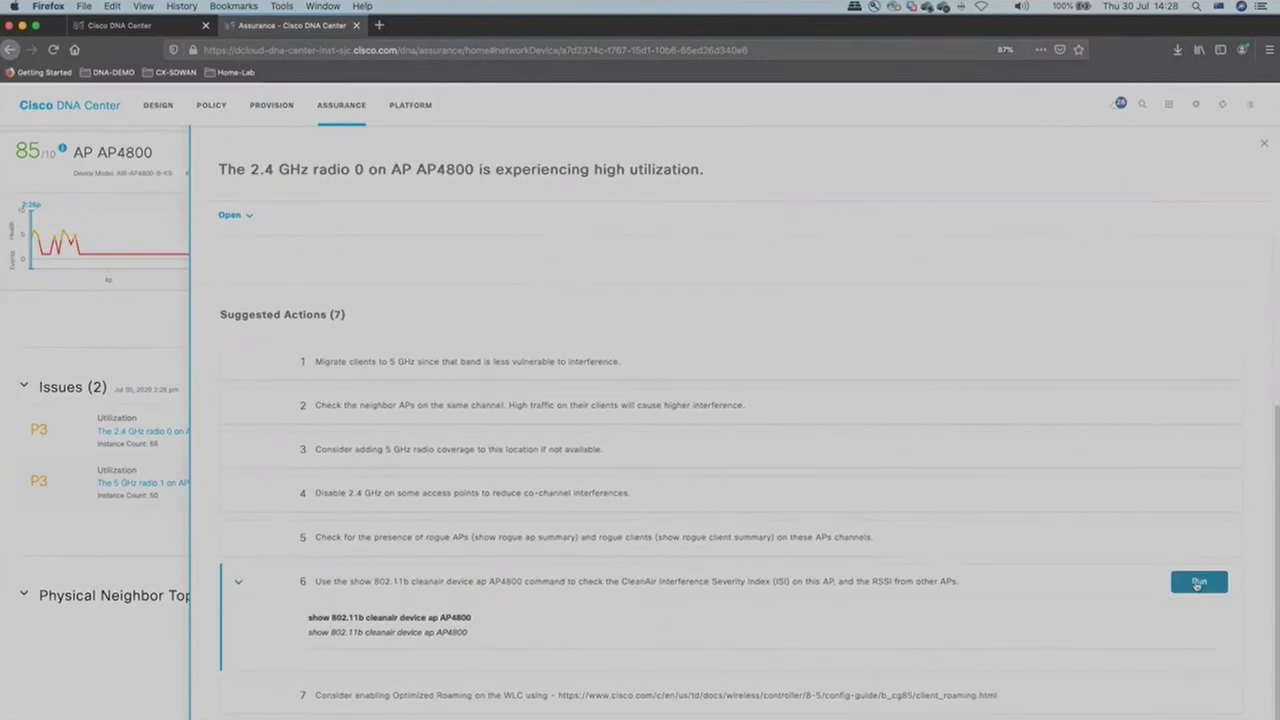
Step: Run the CleanAir command, review its successful BLE Beacon output, and close the issue
left_click(1197, 584)
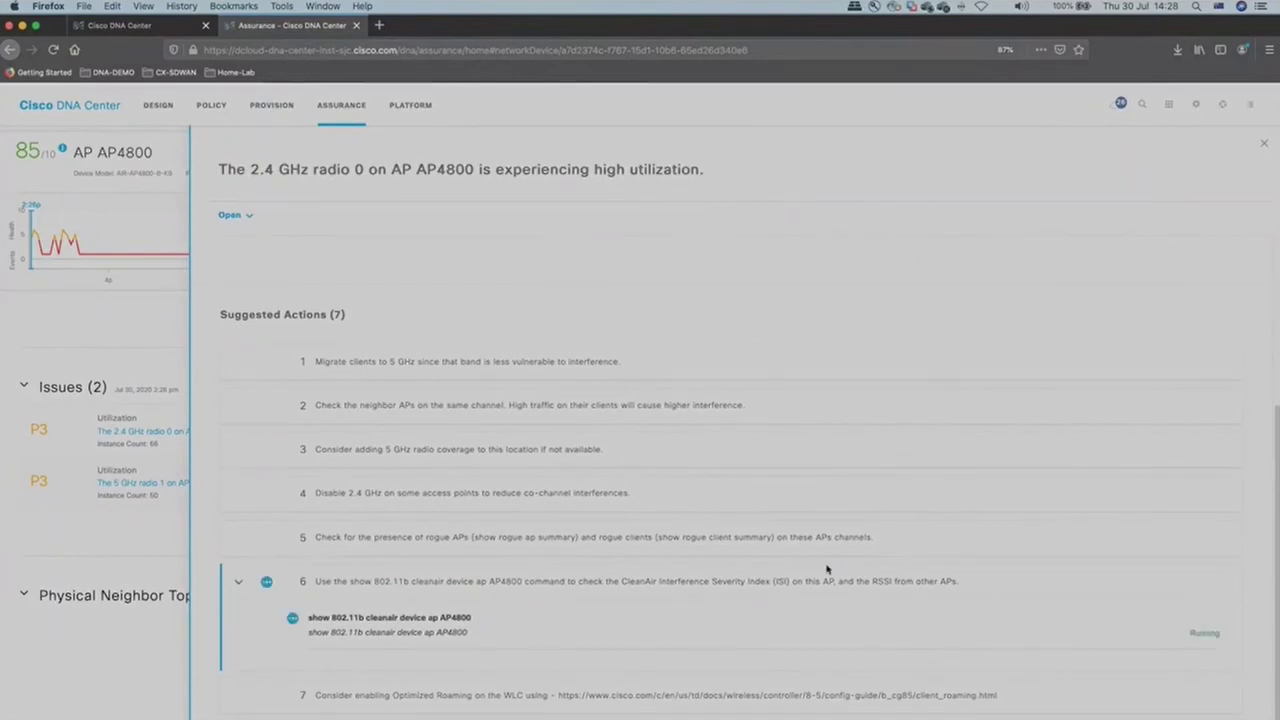
scroll(820, 592, "down", 2)
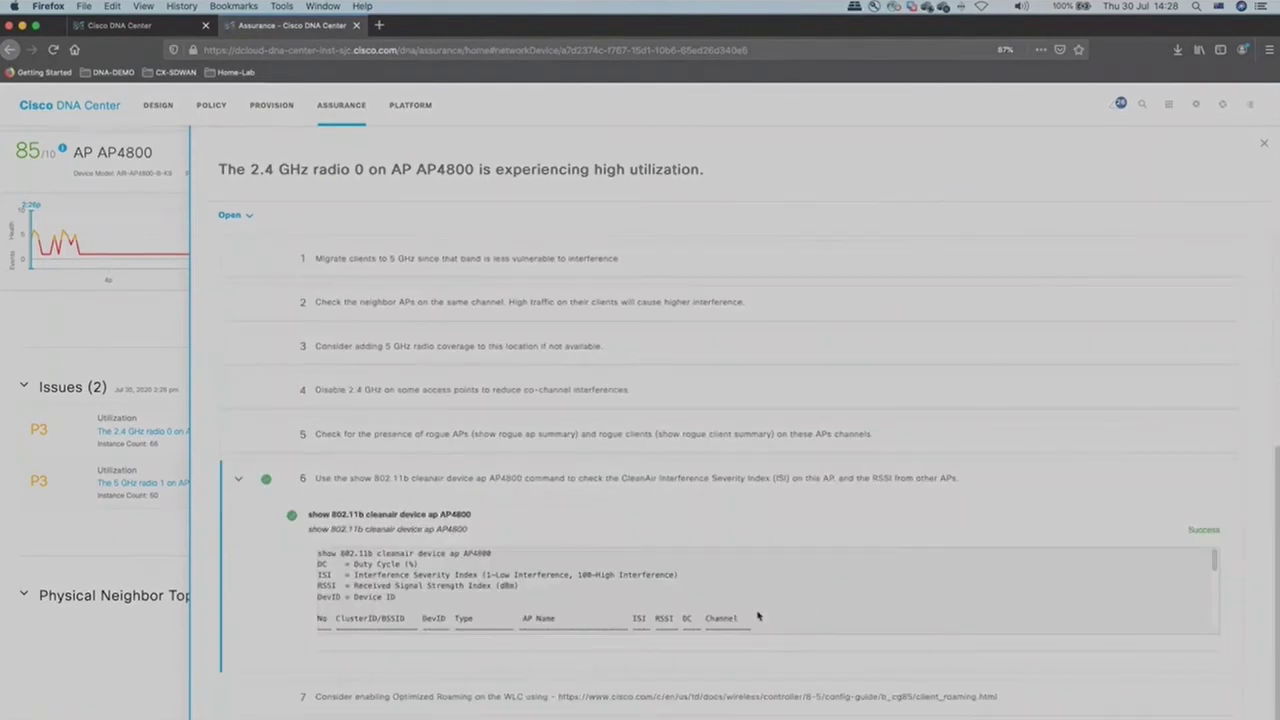
scroll(758, 616, "down", 3)
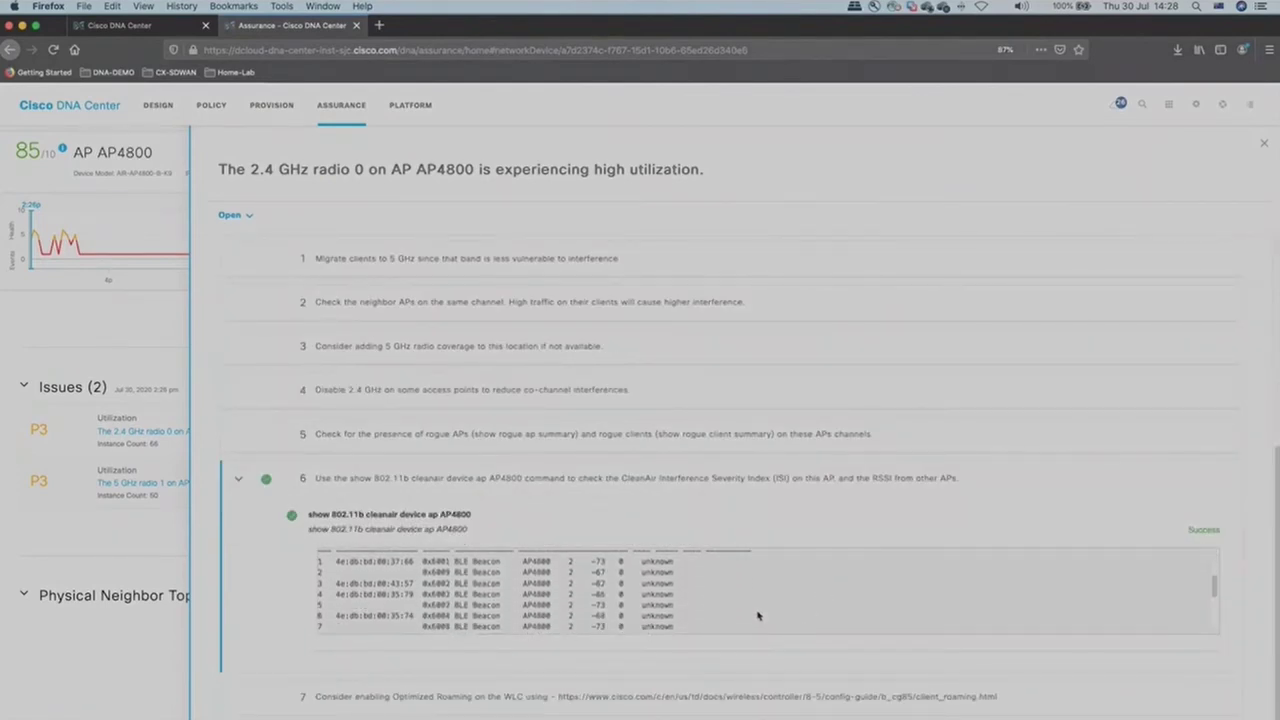
scroll(758, 616, "up", 2)
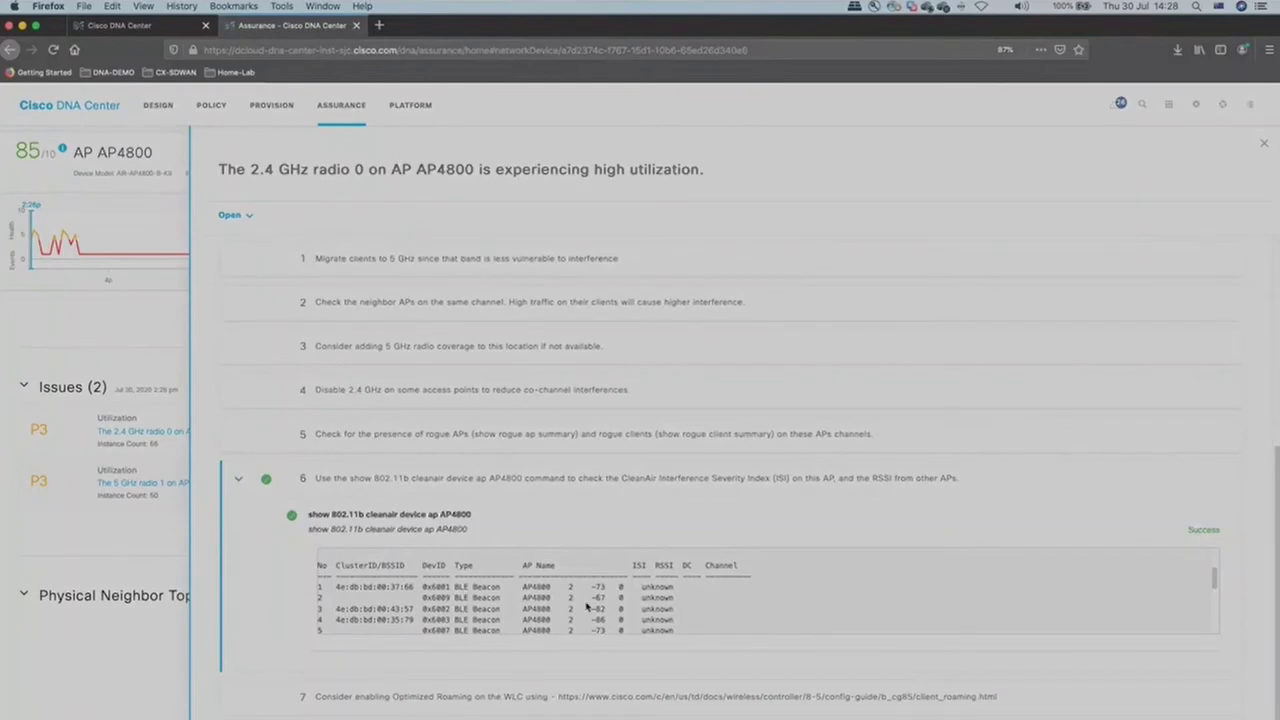
scroll(628, 594, "up", 1)
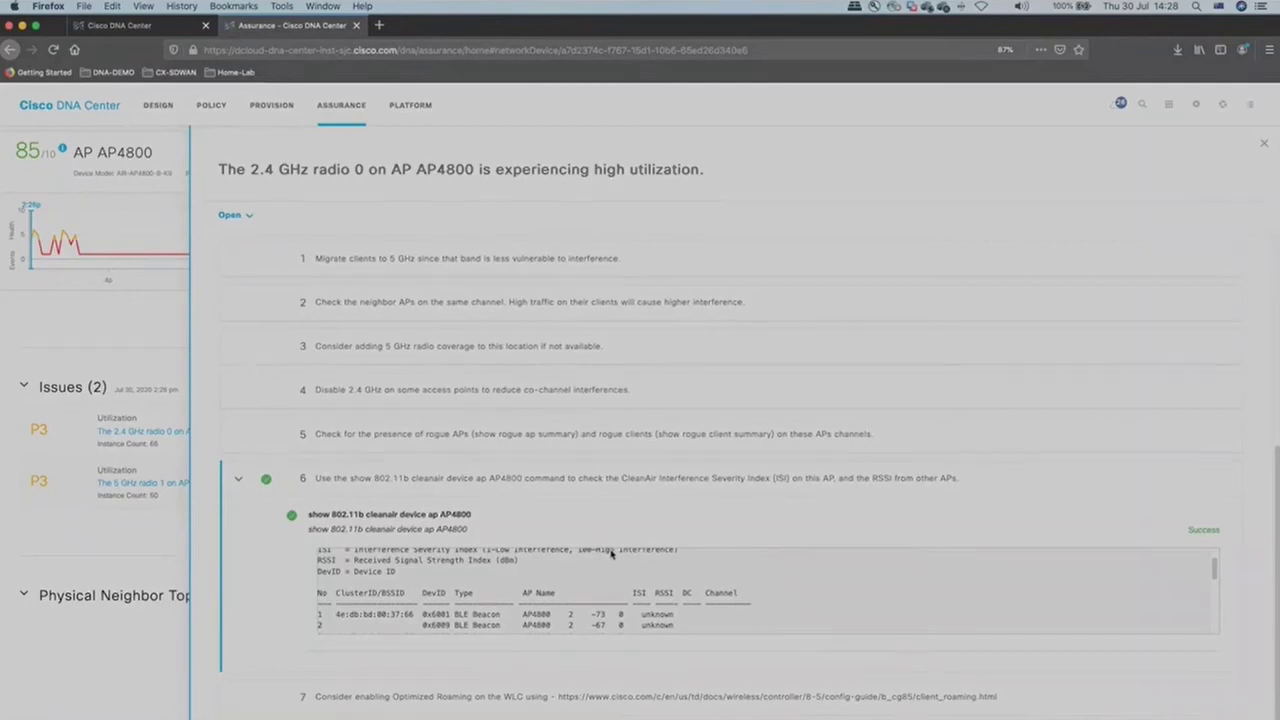
left_click(1266, 148)
Step: Scroll AP4800's device page to Detail Information showing model AIR-AP4800-B-K9 and software 8.10.112.0
scroll(440, 467, "down", 2)
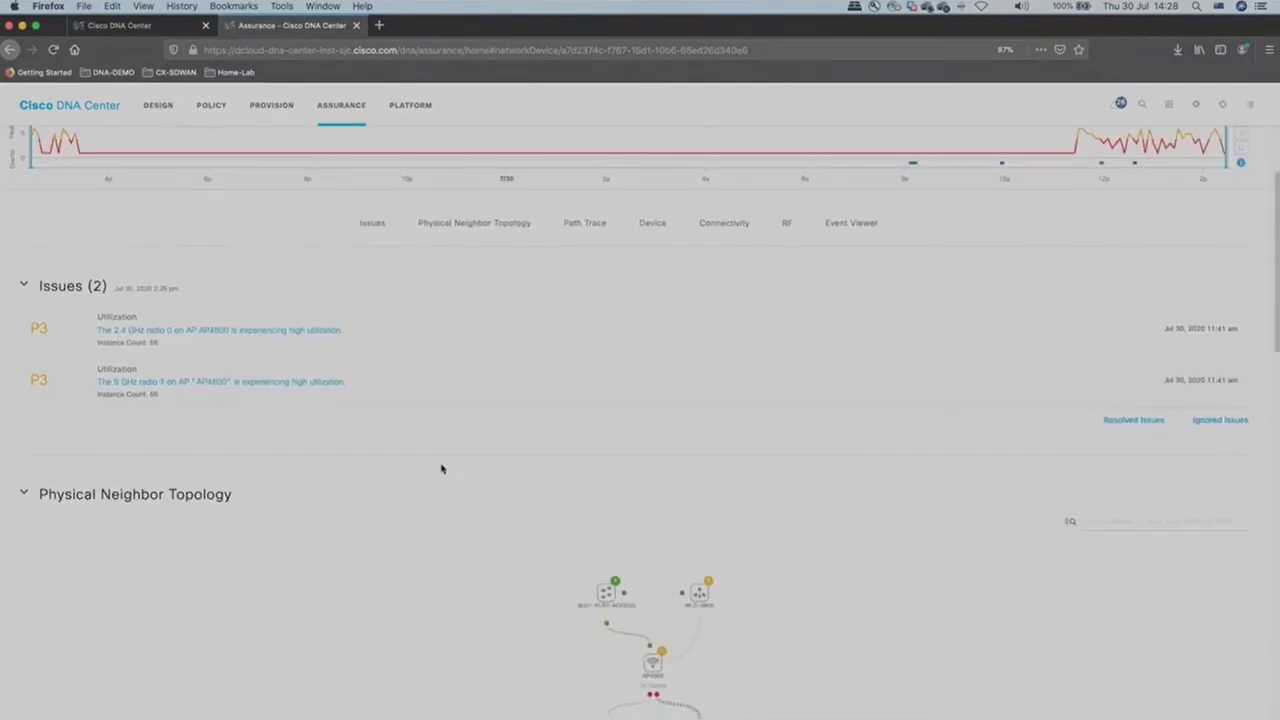
scroll(444, 470, "down", 5)
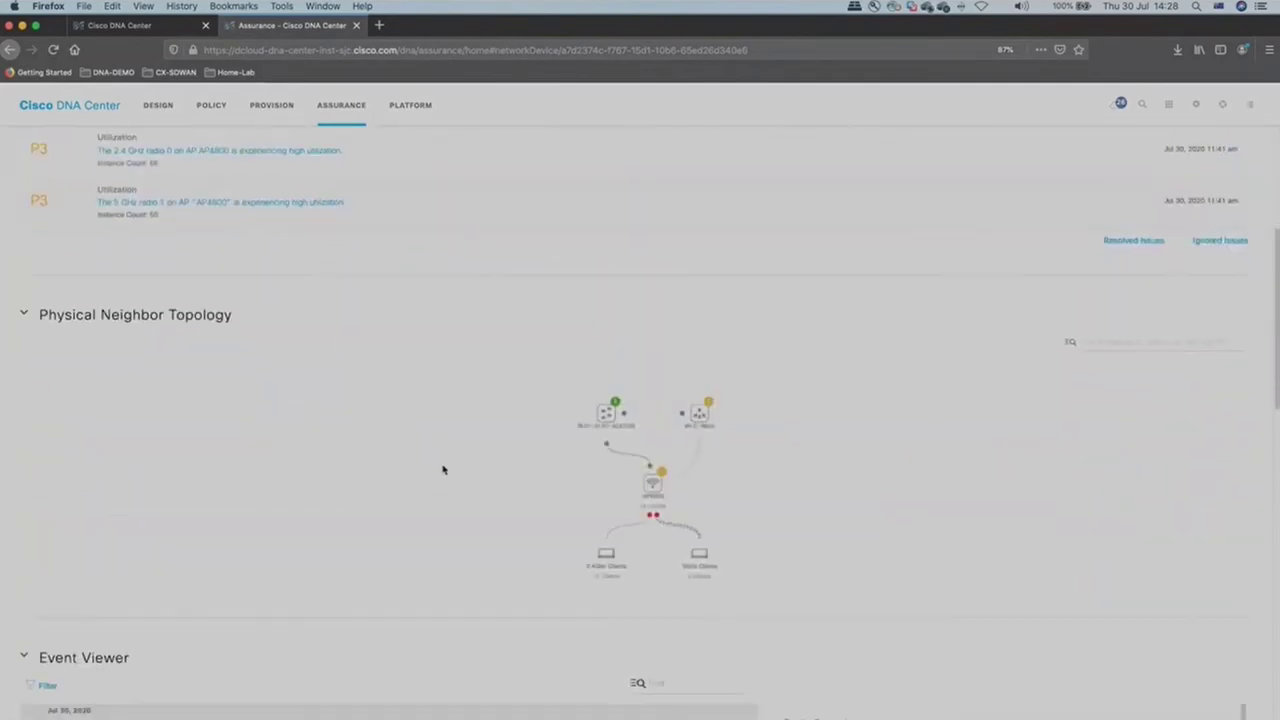
scroll(447, 473, "down", 2)
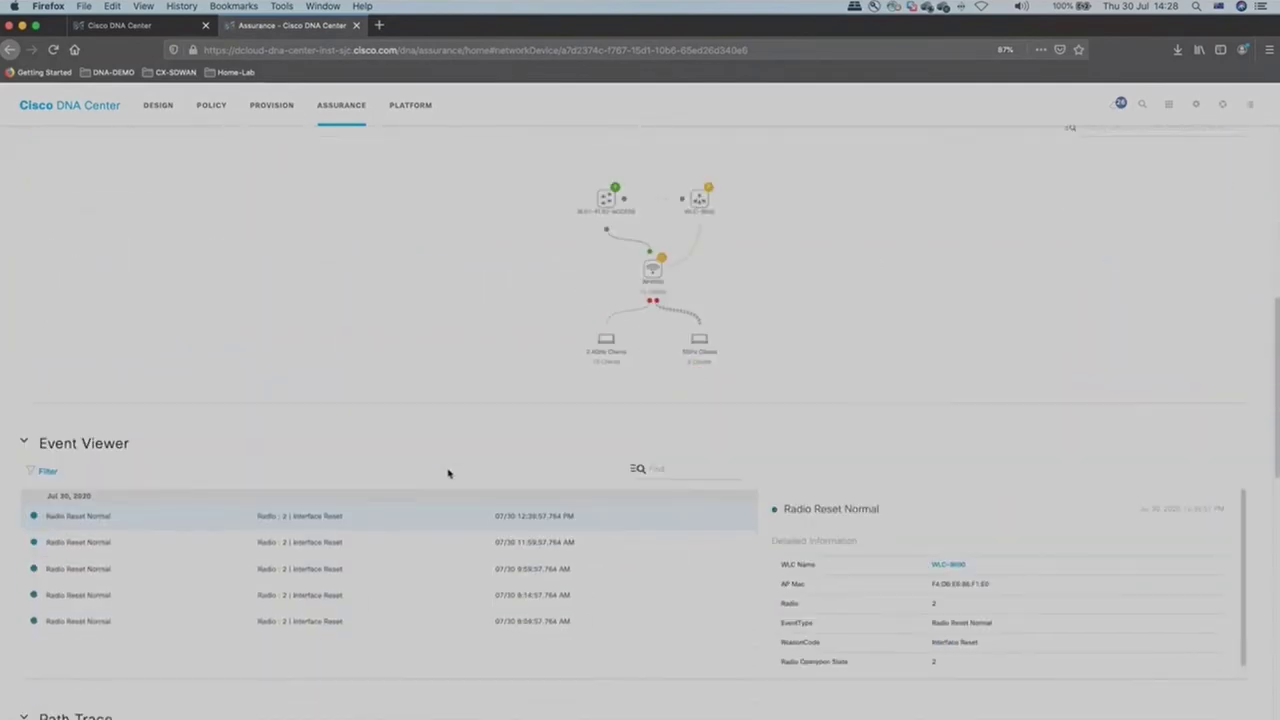
scroll(449, 473, "down", 5)
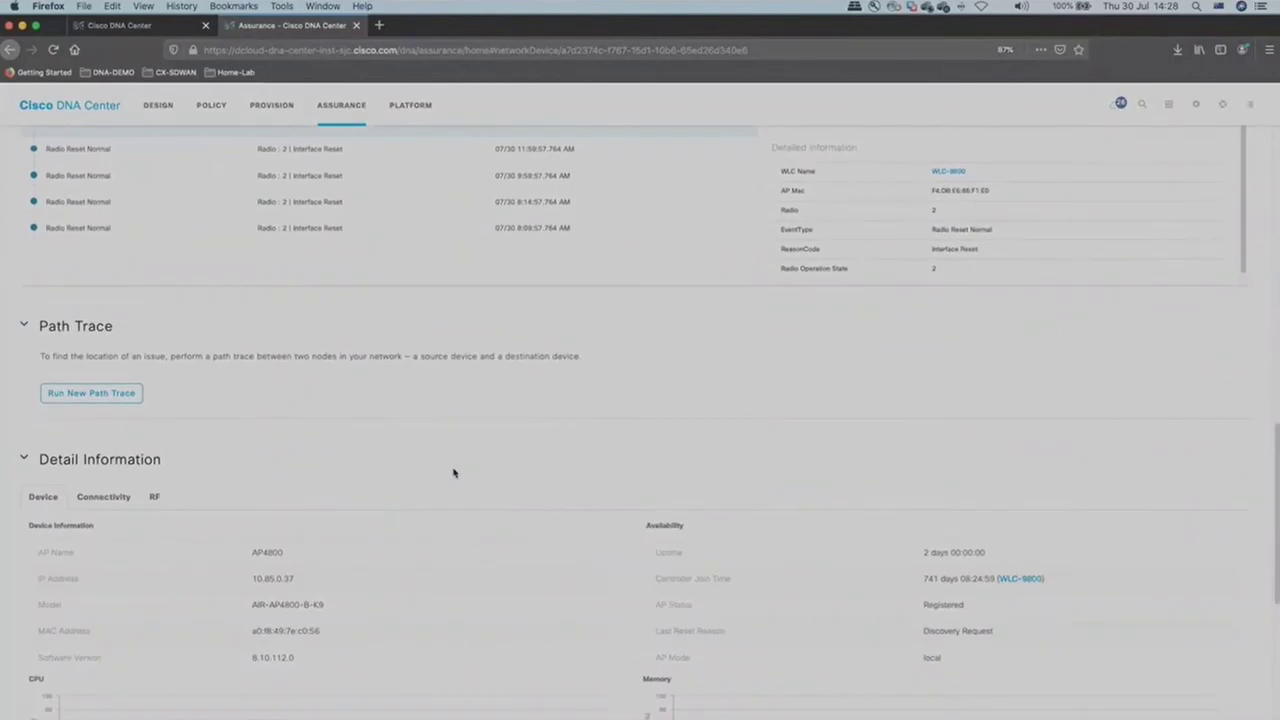
scroll(456, 473, "down", 1)
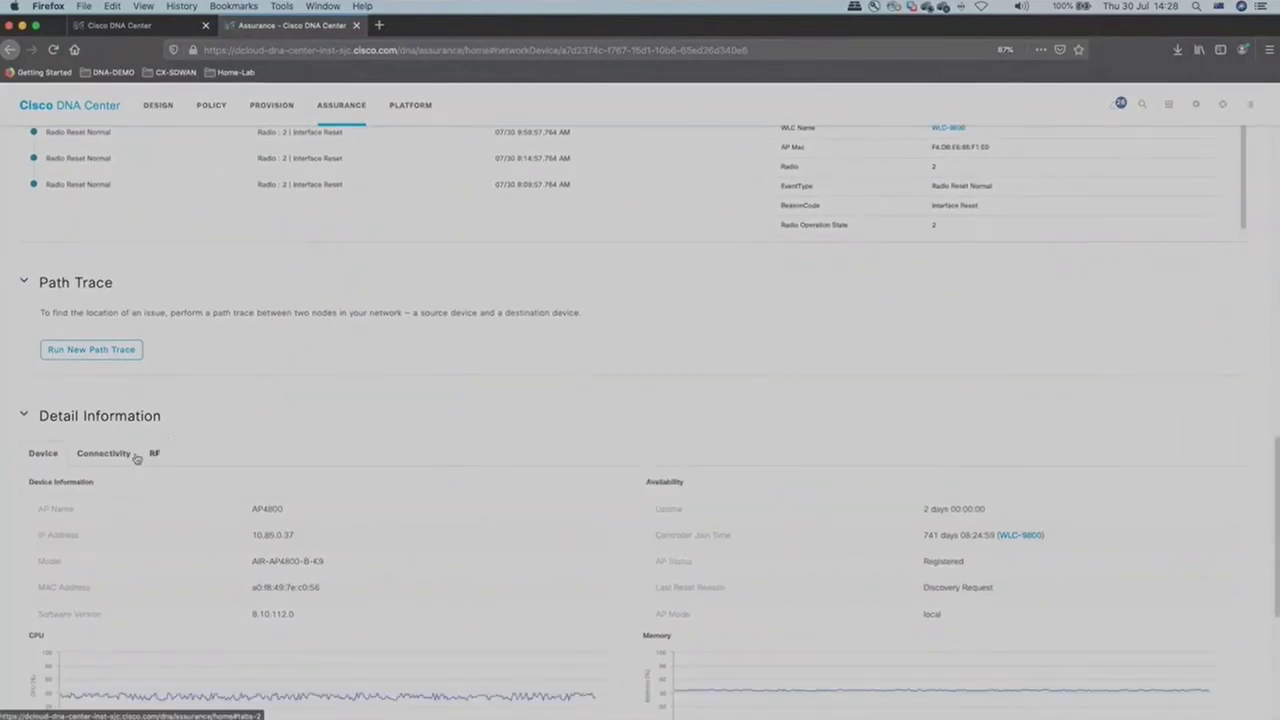
scroll(200, 447, "down", 1)
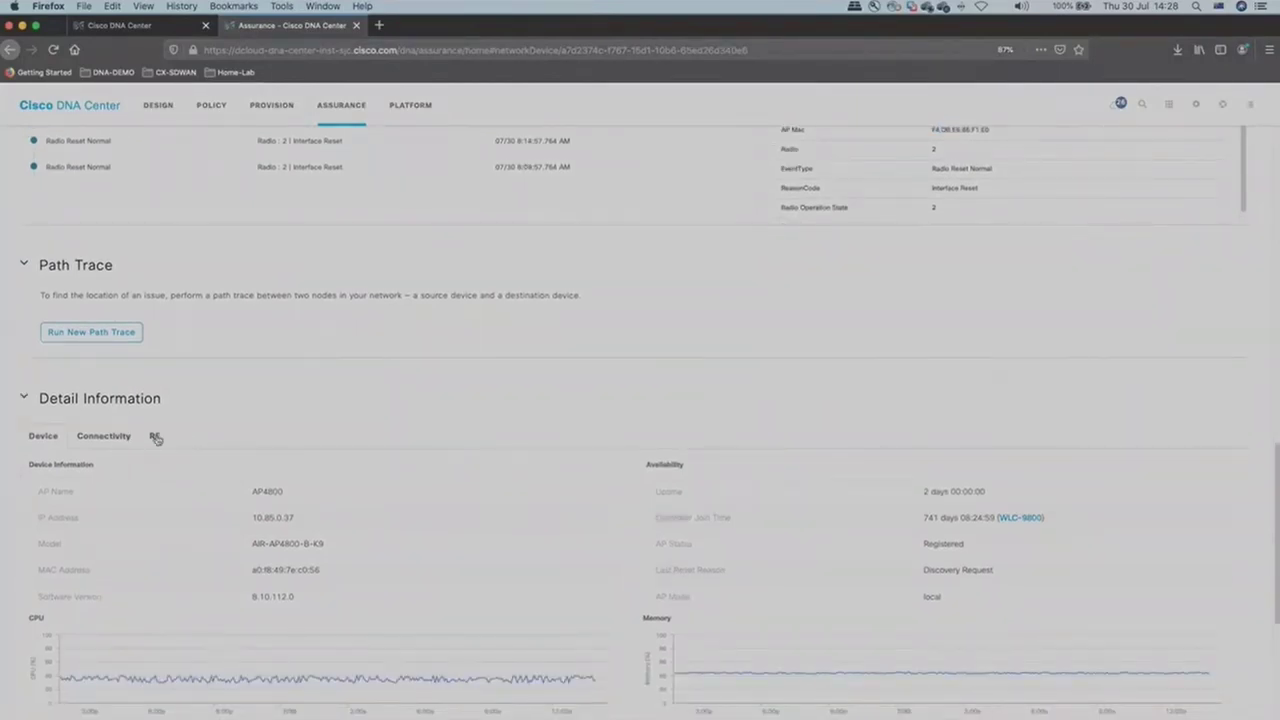
Step: Review AP4800's Connectivity traffic and client counts, then Radio 0/1 utilization, interference and noise RF charts
left_click(98, 441)
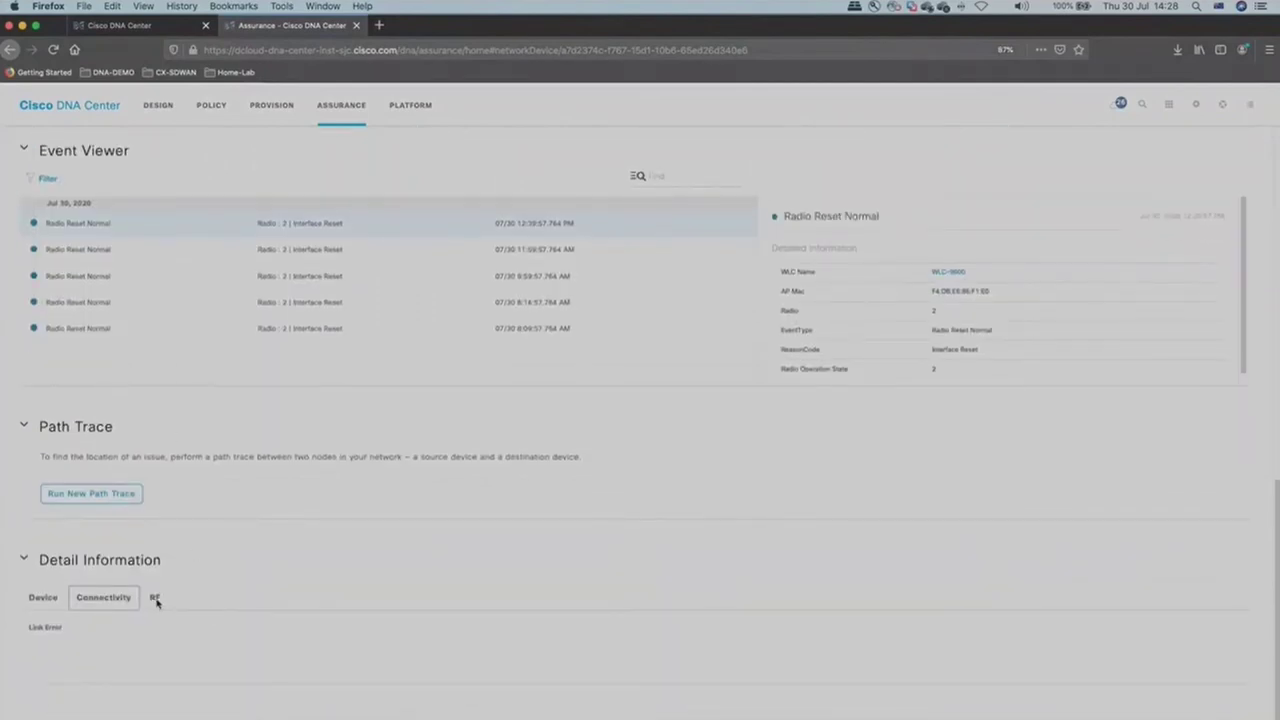
scroll(418, 558, "down", 4)
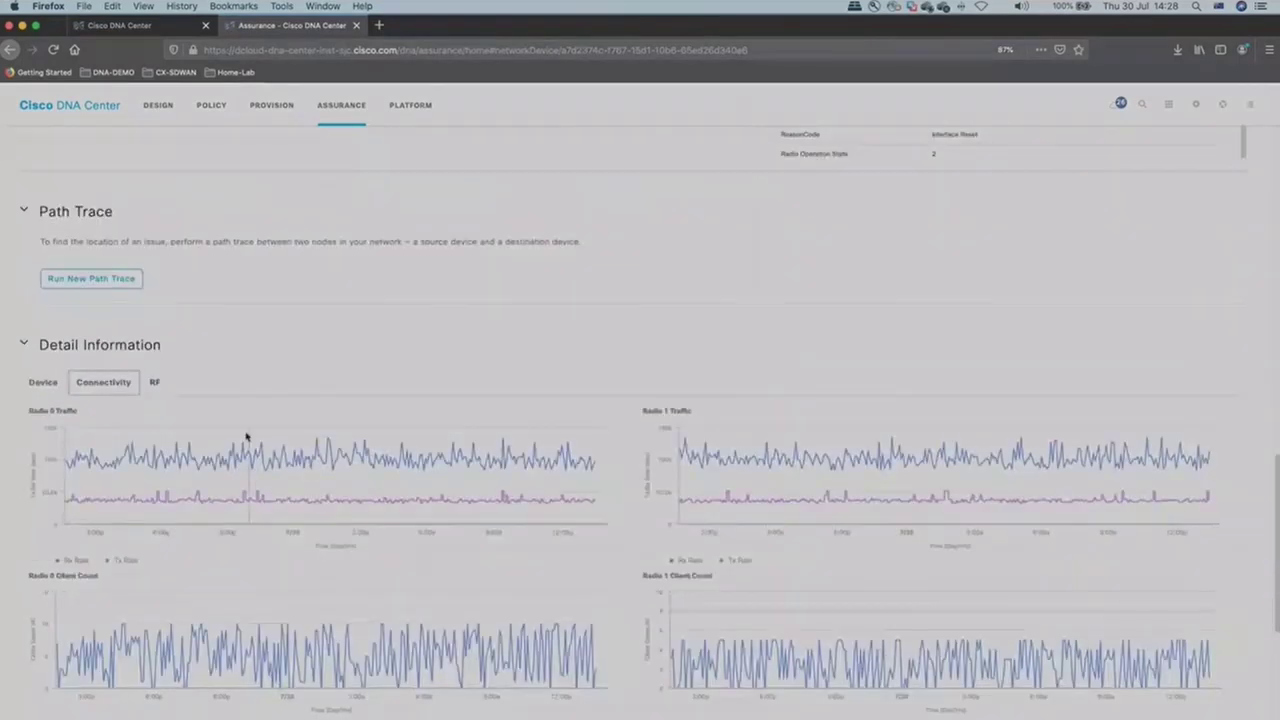
left_click(153, 385)
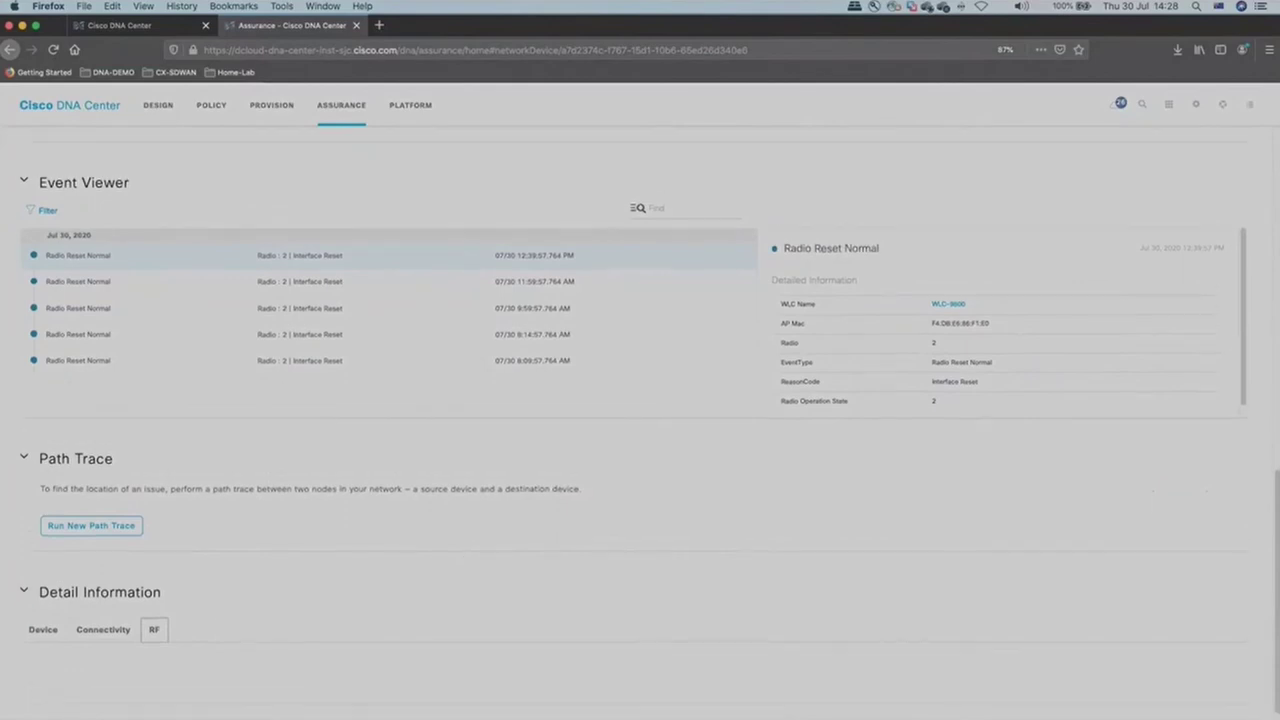
scroll(289, 634, "down", 15)
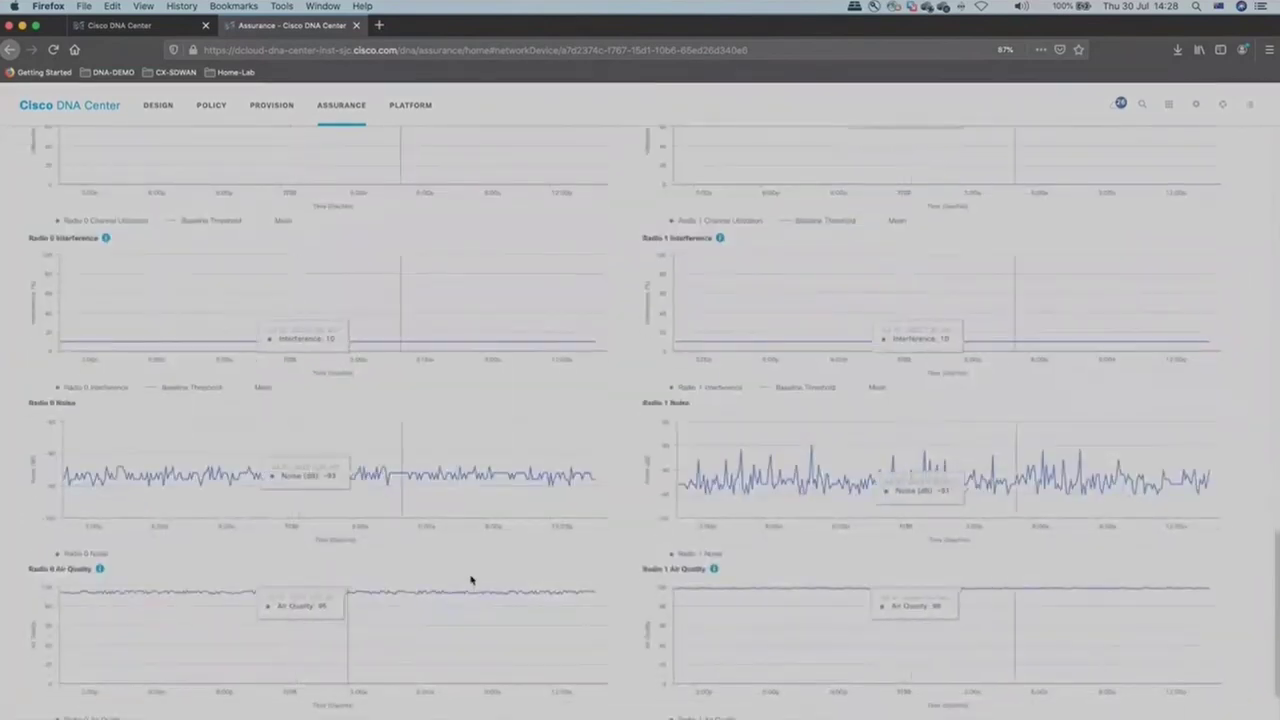
scroll(473, 580, "up", 2)
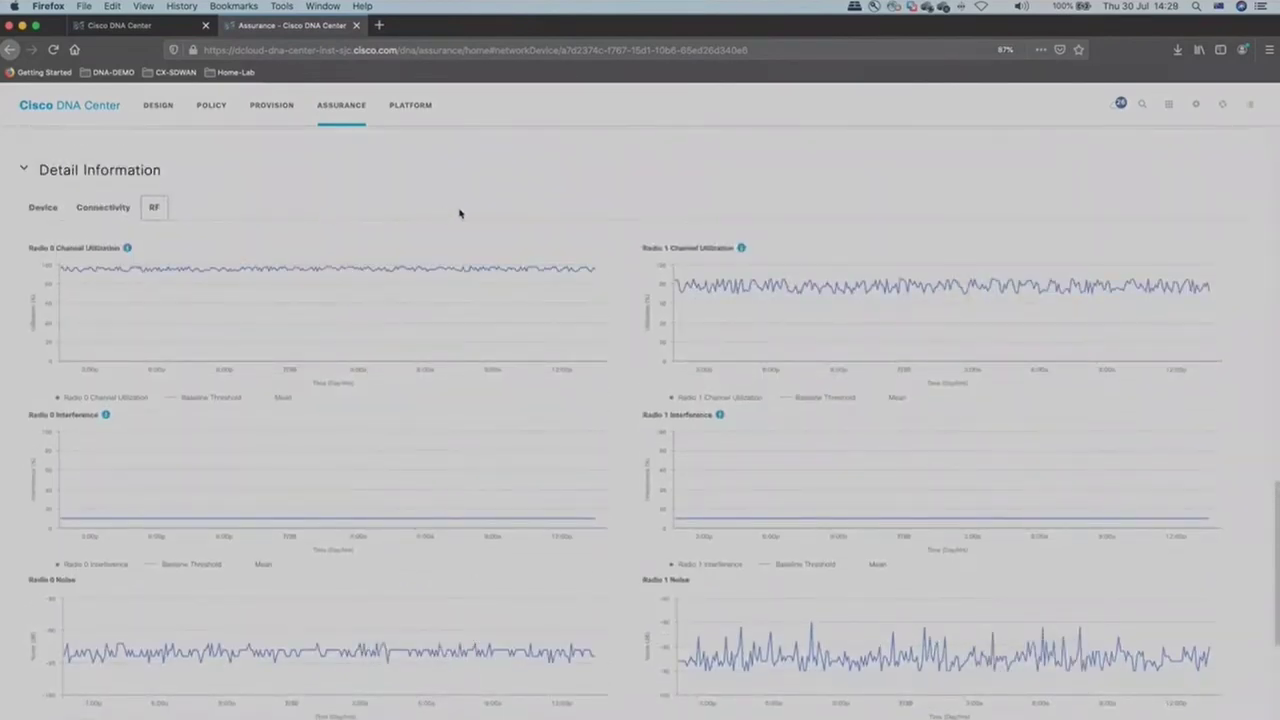
mouse_move(547, 273)
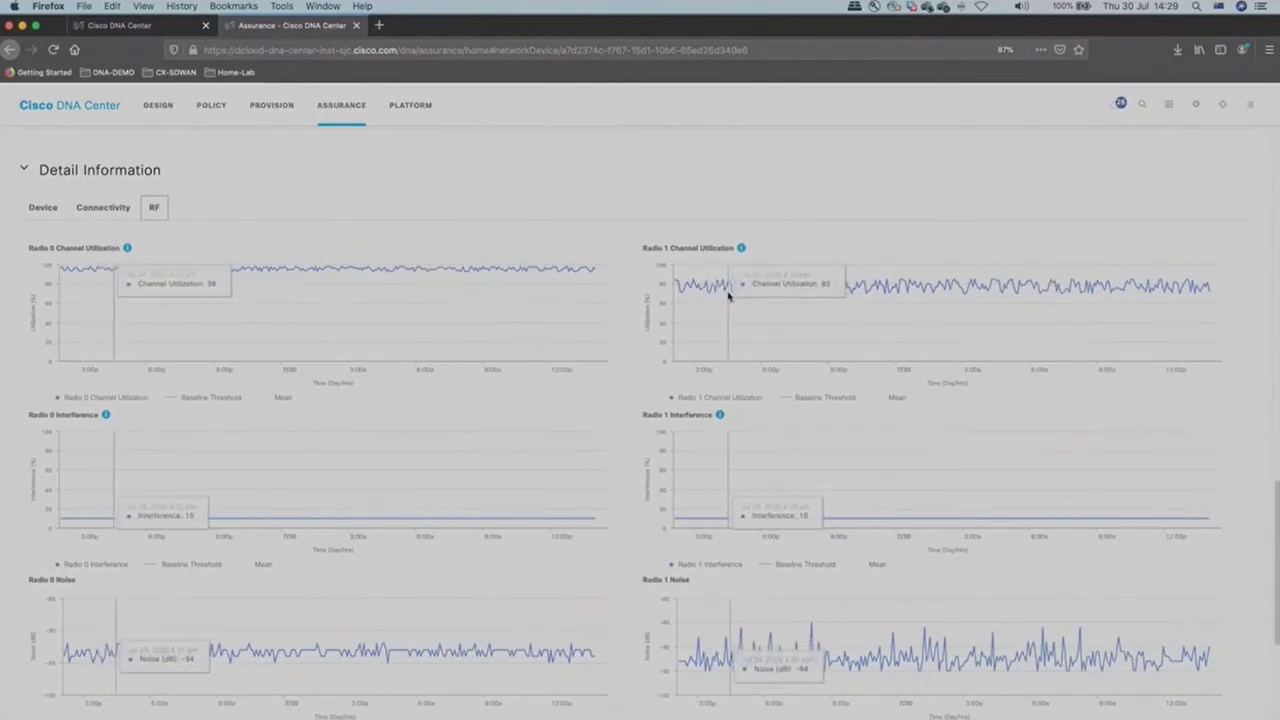
scroll(911, 302, "up", 1)
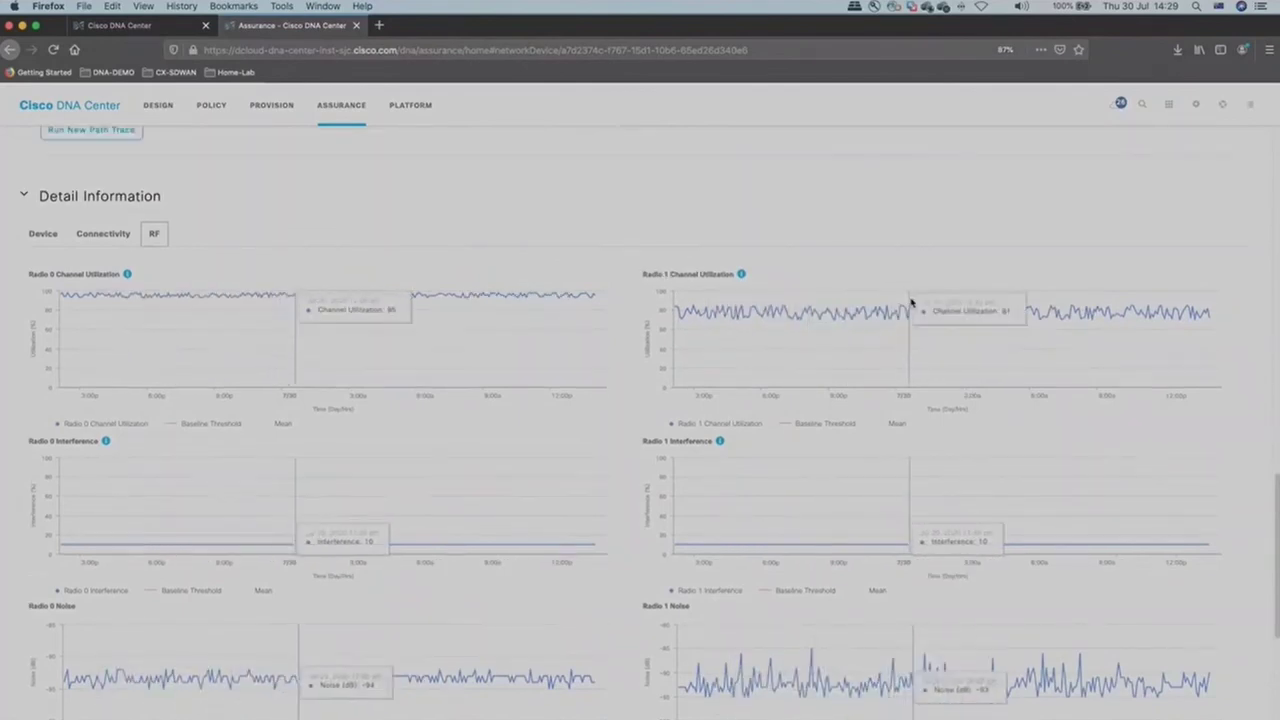
scroll(911, 302, "up", 15)
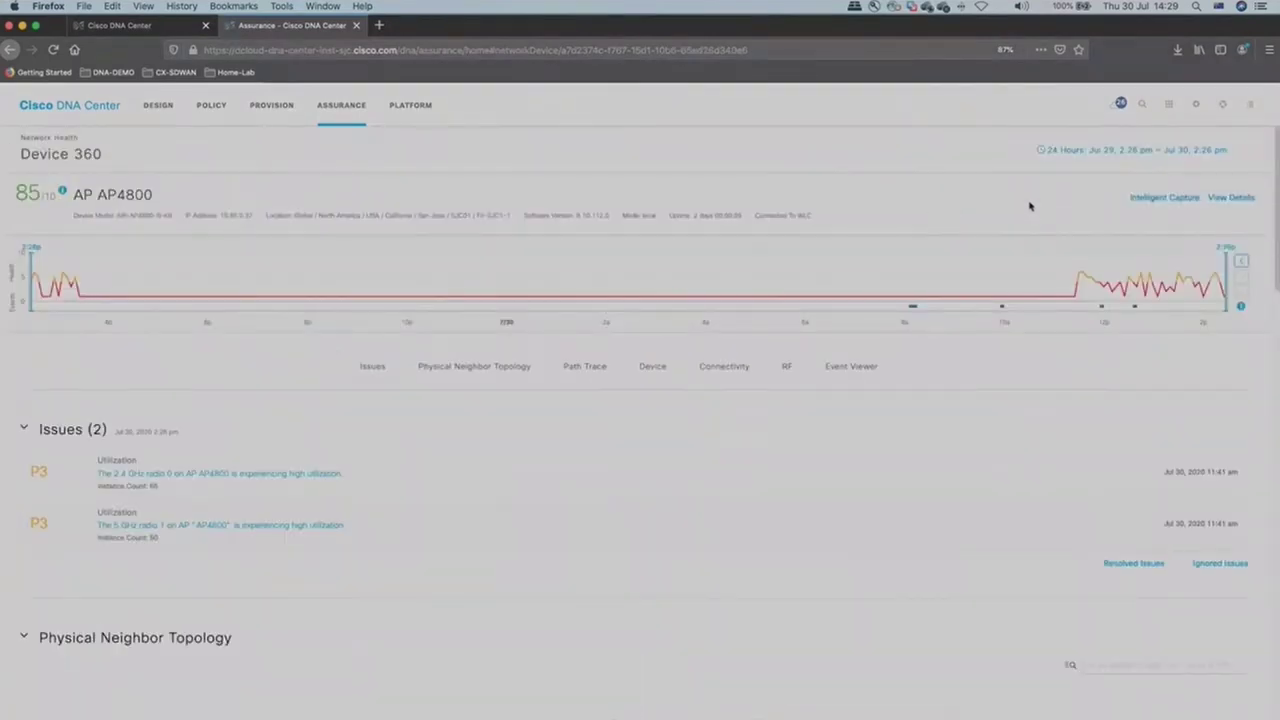
Step: Open Intelligent Capture for AP4800 and review clients, failed packets and 93% channel utilization charts
left_click(1139, 204)
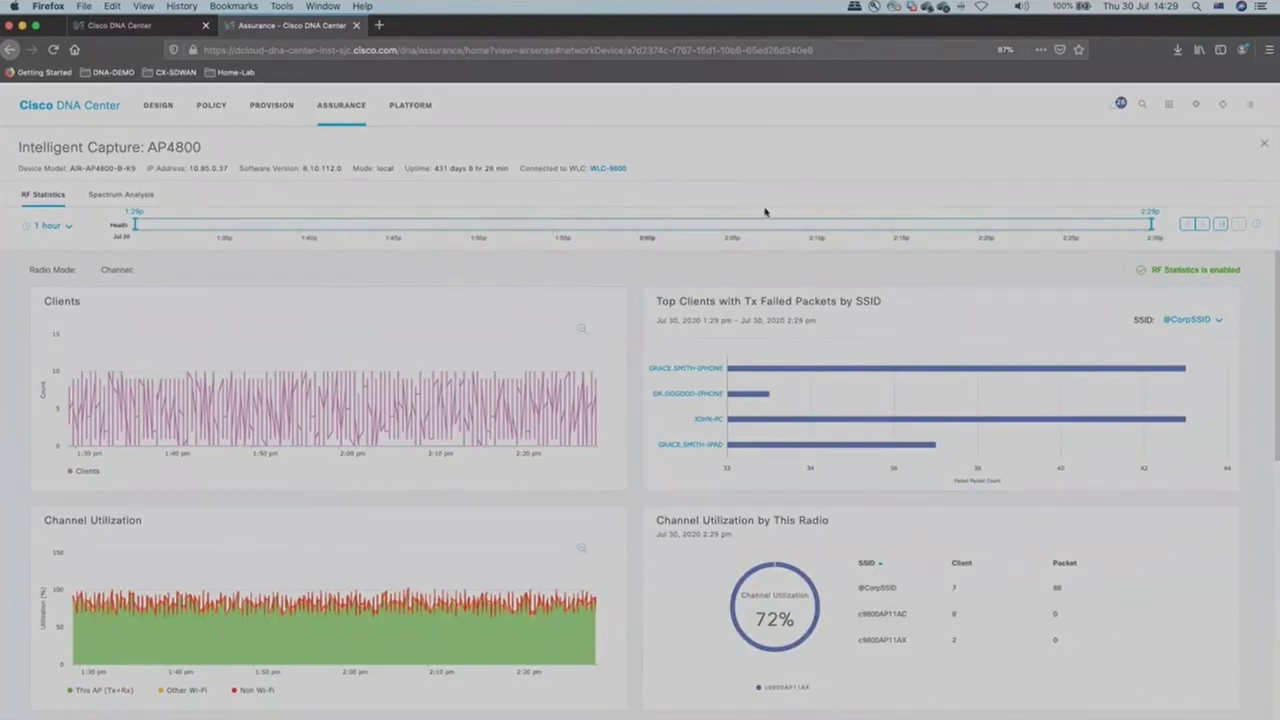
scroll(1008, 340, "down", 1)
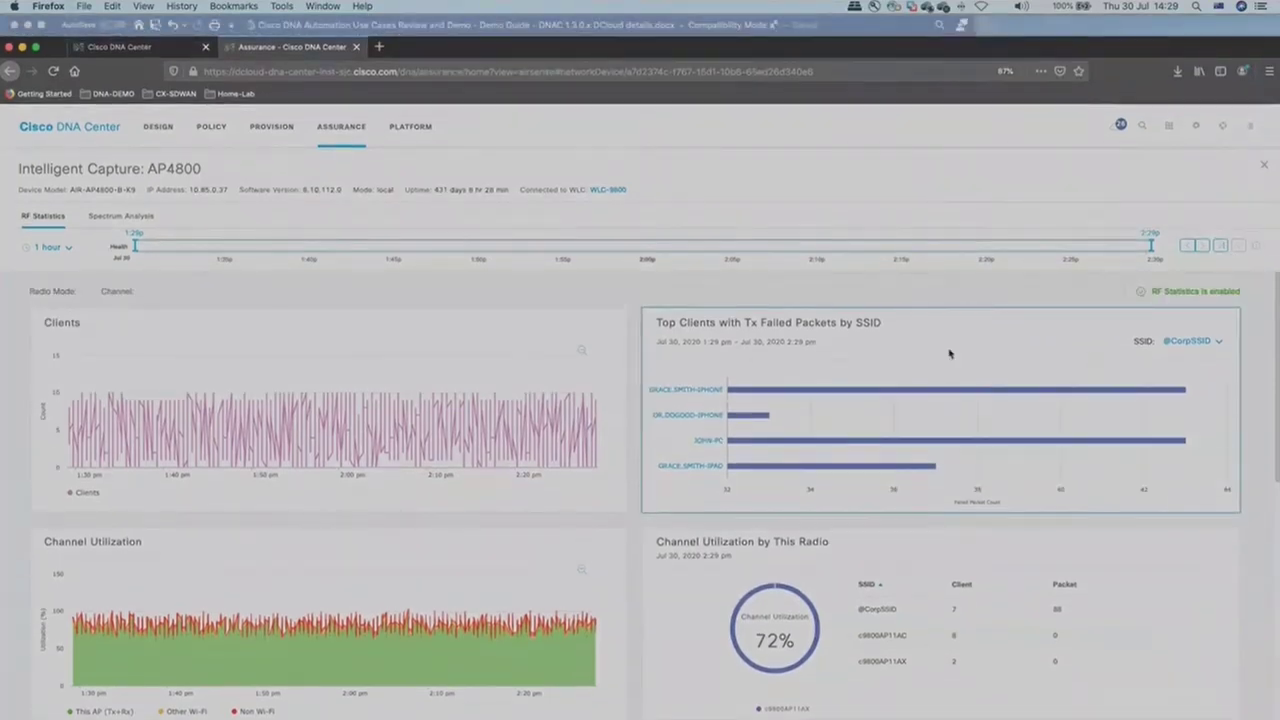
scroll(410, 330, "down", 3)
scroll(410, 330, "down", 3)
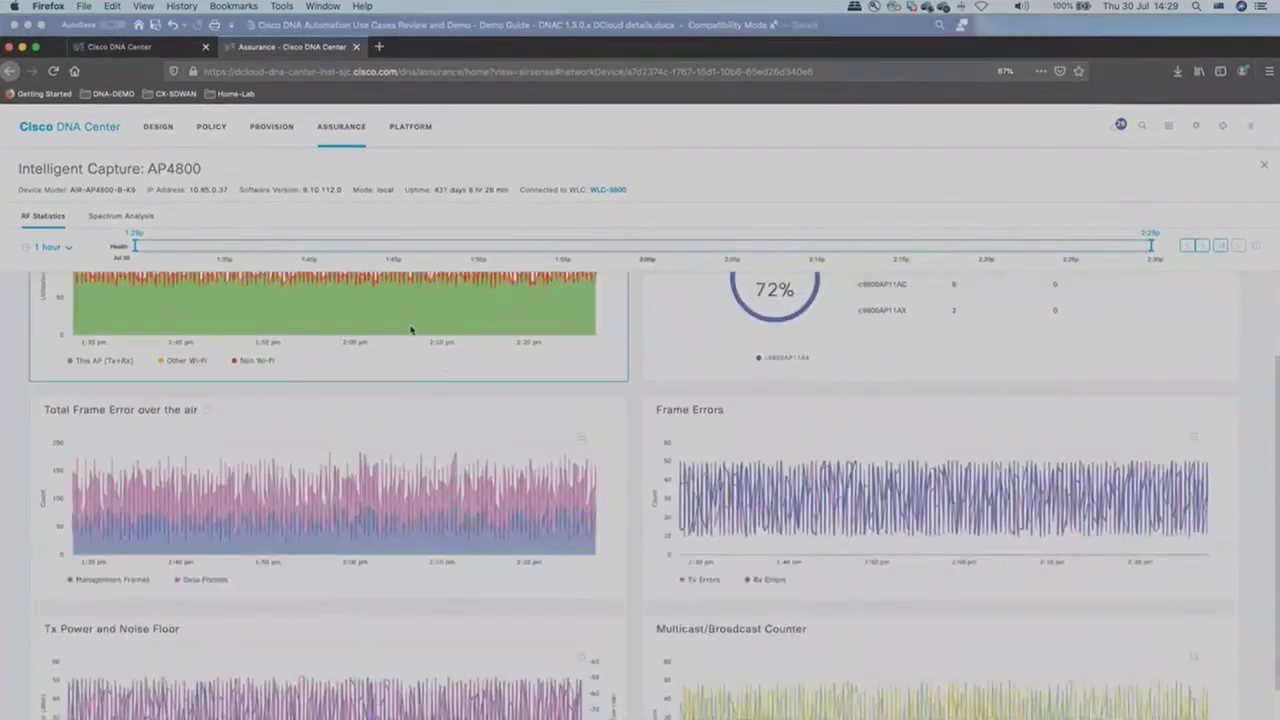
scroll(812, 383, "down", 2)
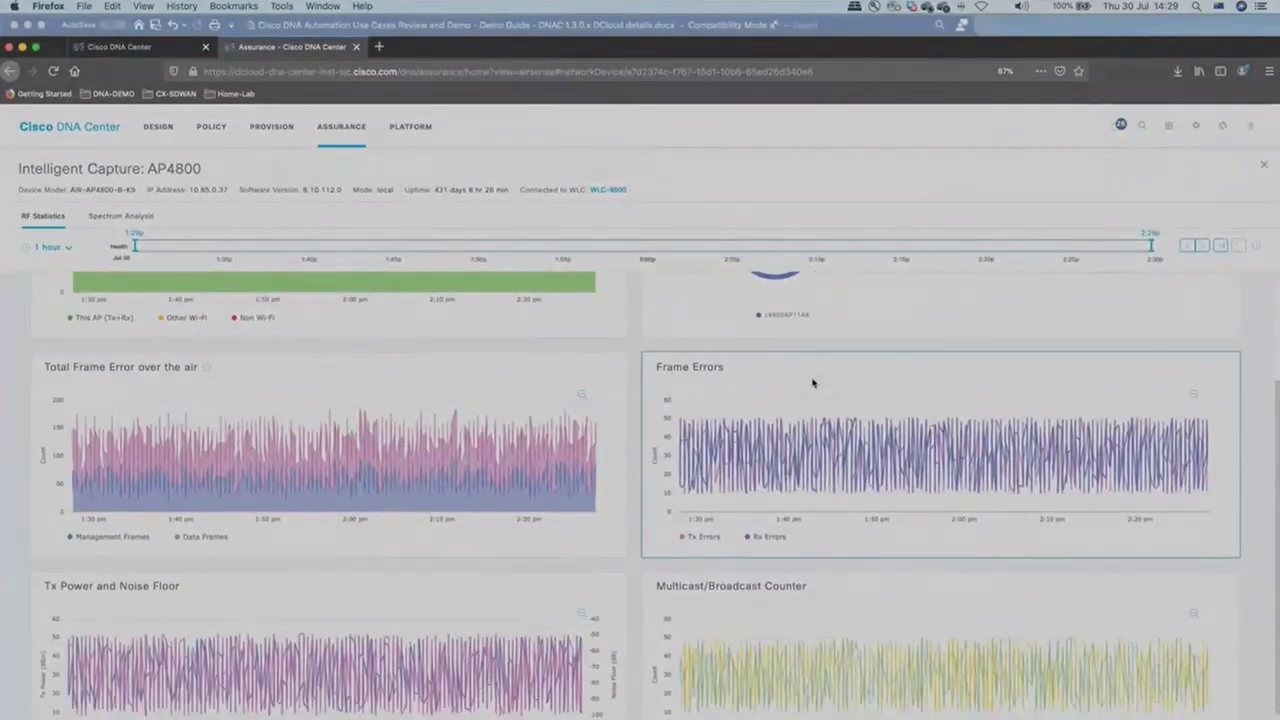
scroll(812, 383, "up", 8)
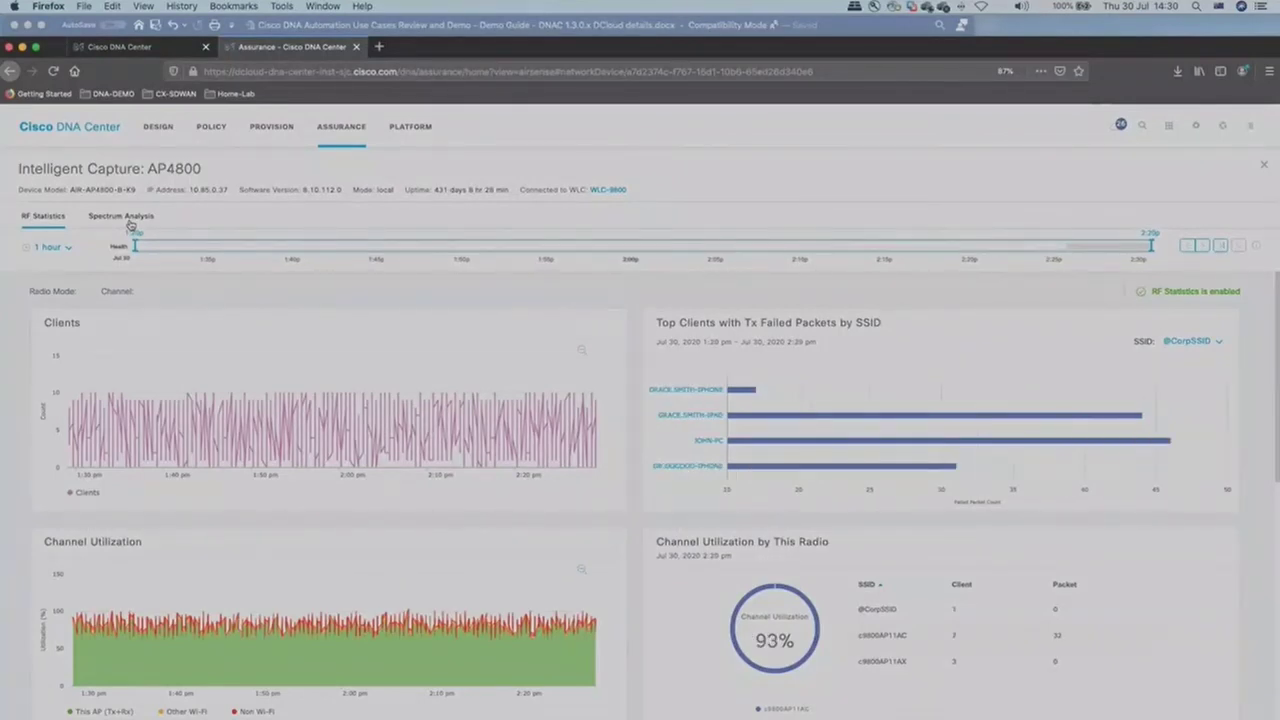
Step: View AP4800's 2.4 GHz Spectrum Analysis, then return to the Assurance dashboards
left_click(122, 217)
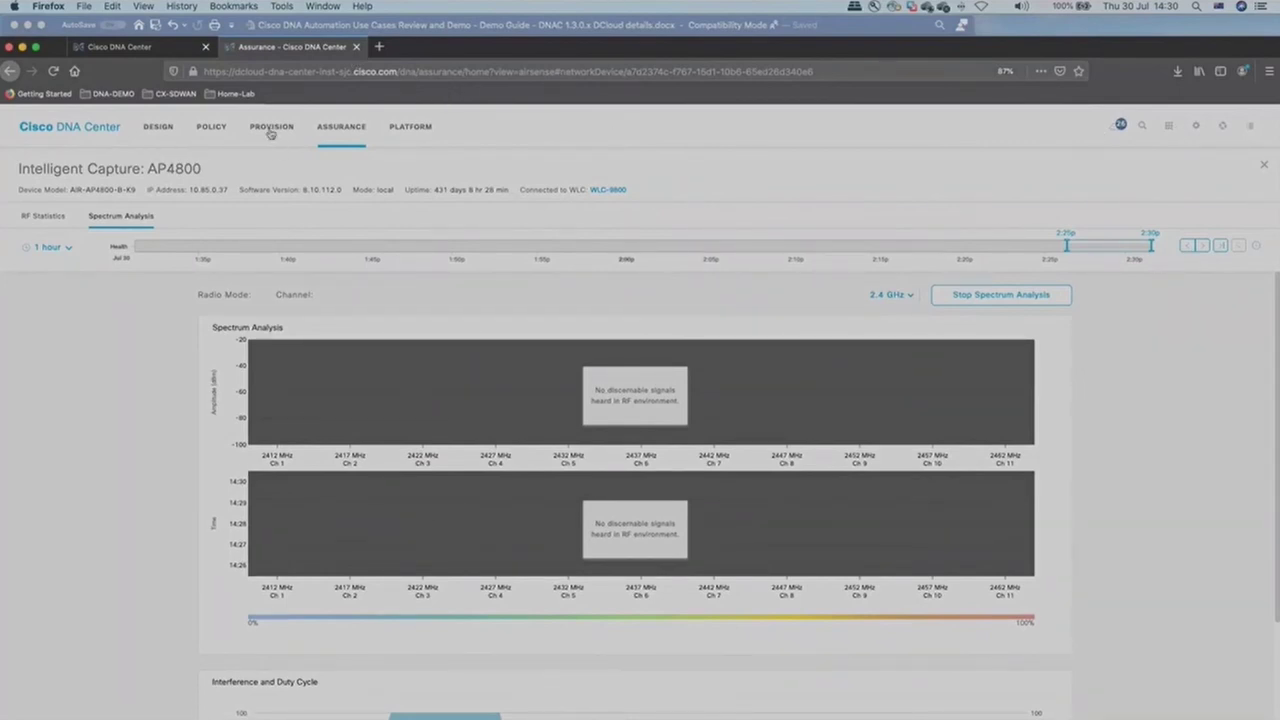
left_click(345, 128)
Step: Advance the presentation from the Assurance dashboards to the Image Repository slide
mouse_move(88, 170)
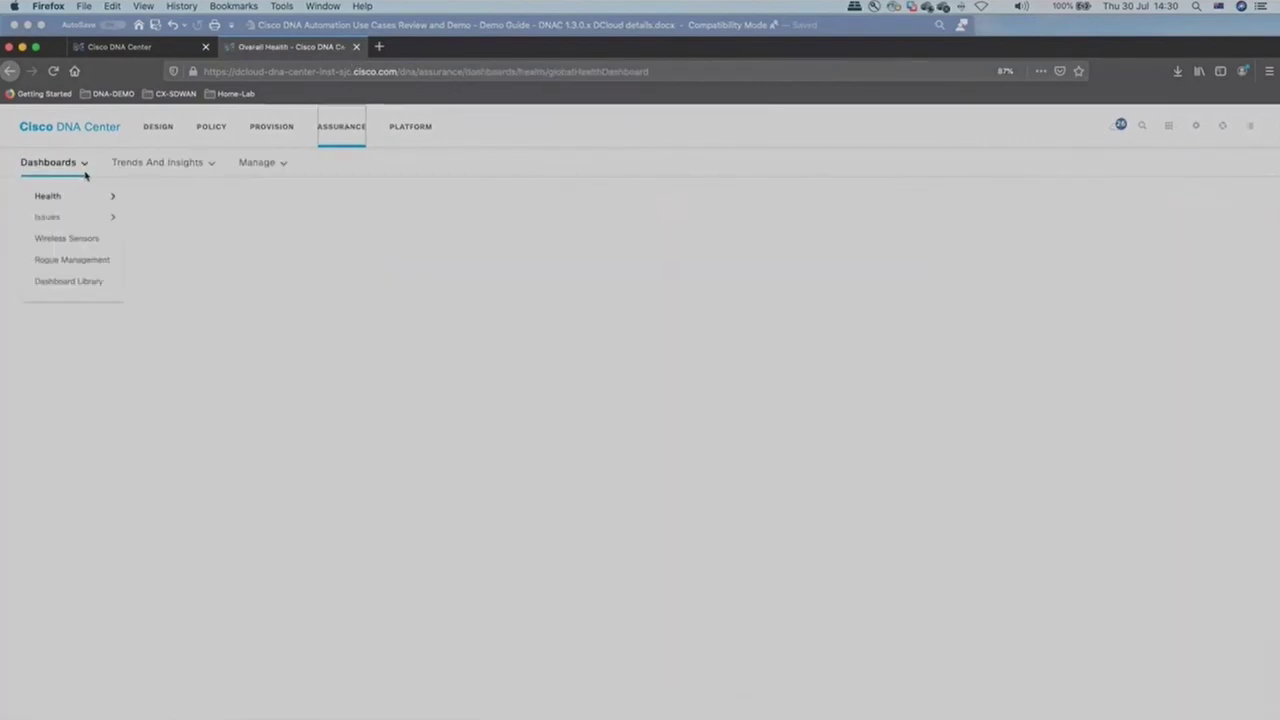
mouse_move(95, 204)
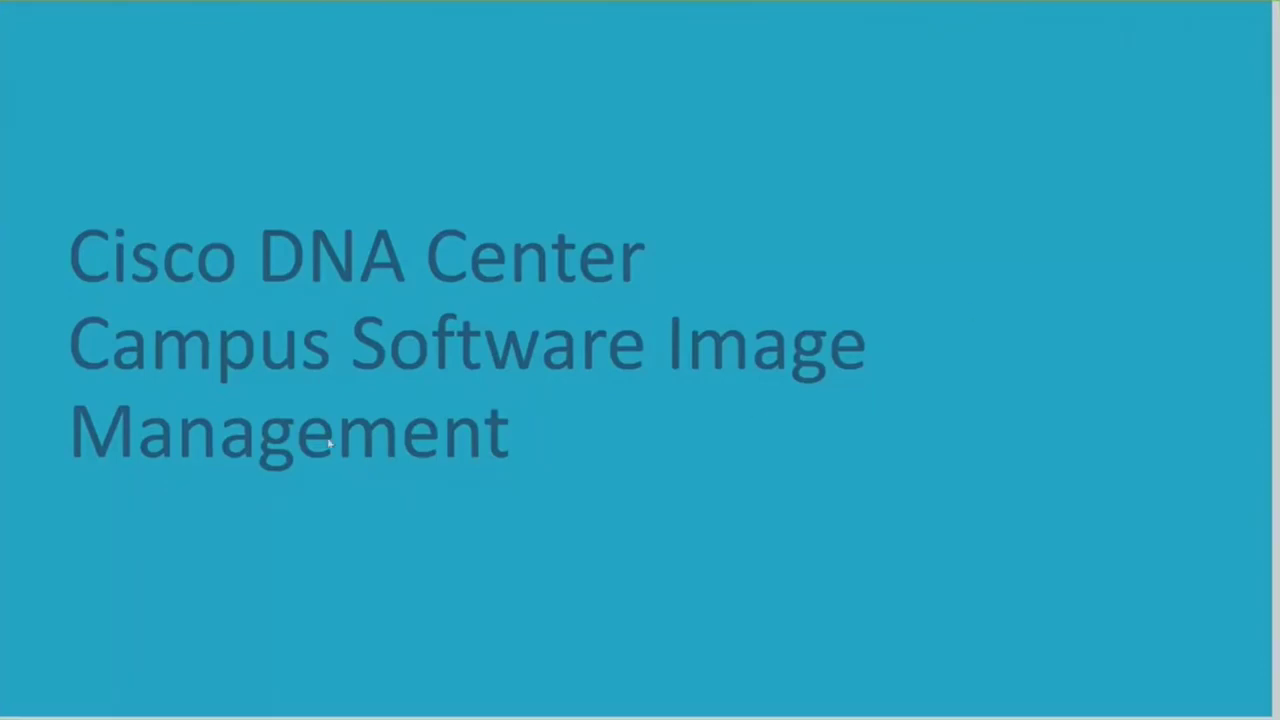
key("Right")
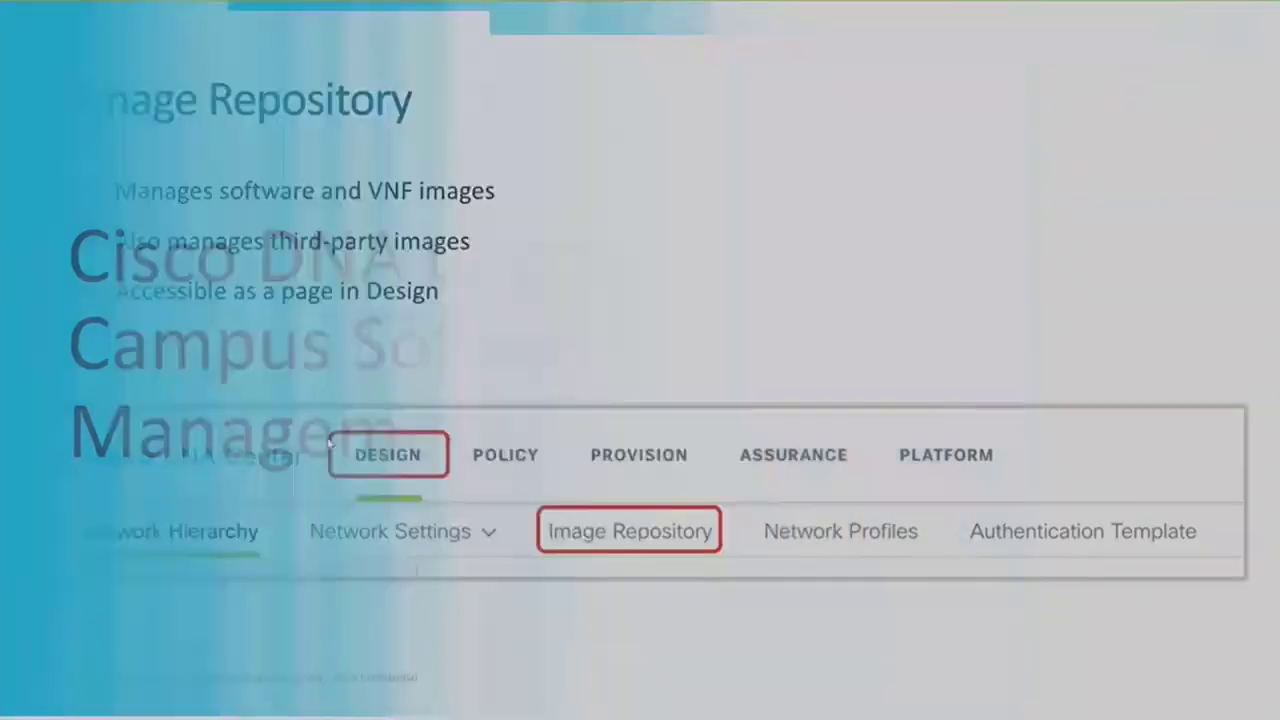
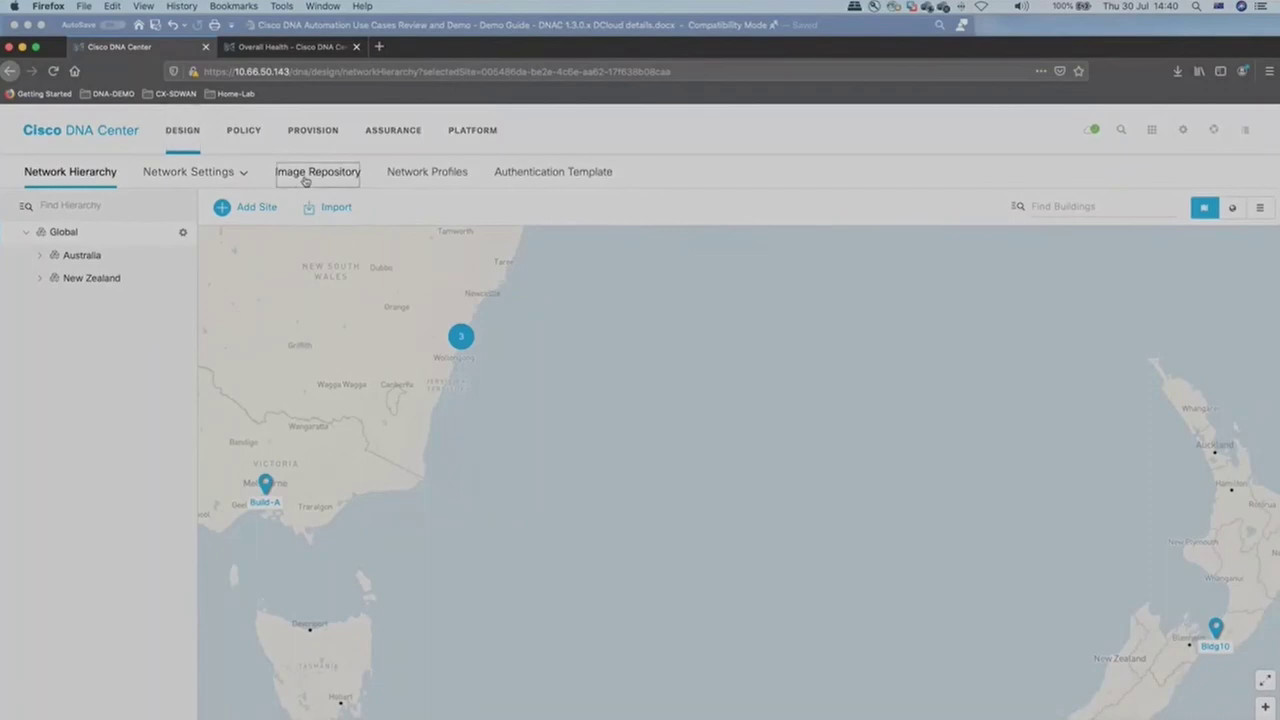
Step: Open the Image Repository and dismiss the Import Image/Add-On dialog without importing anything
left_click(306, 174)
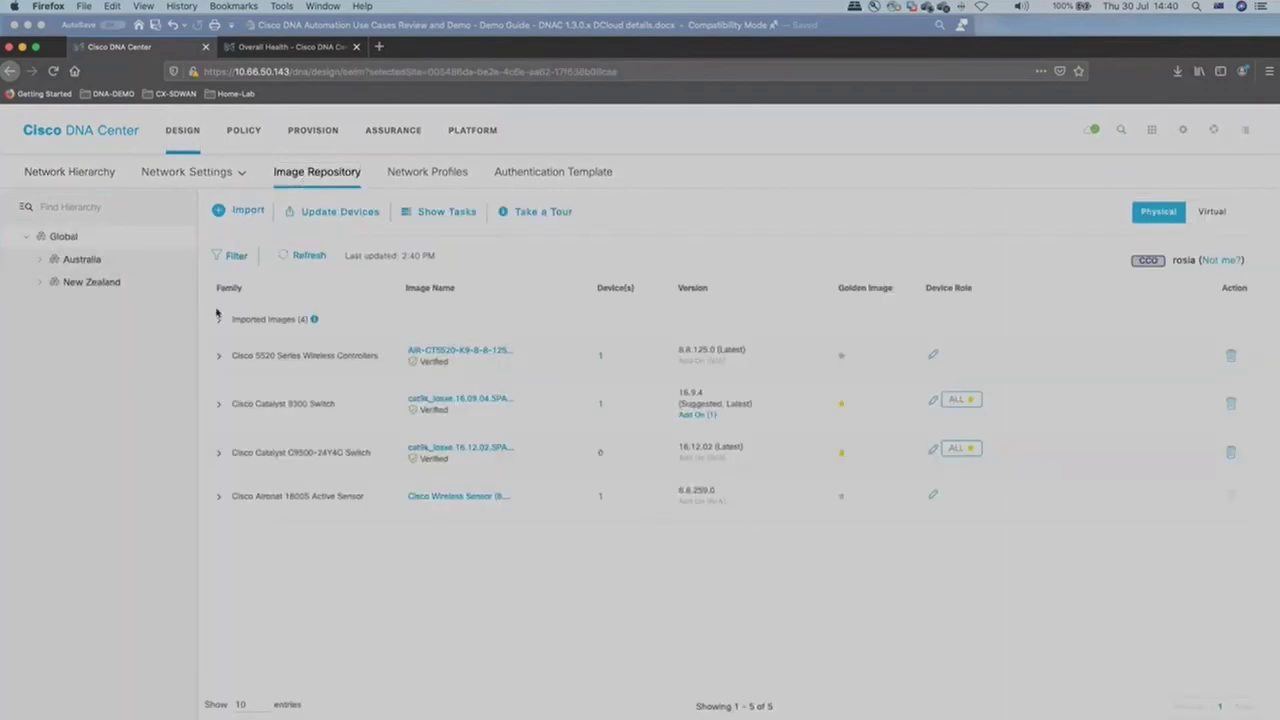
left_click(258, 216)
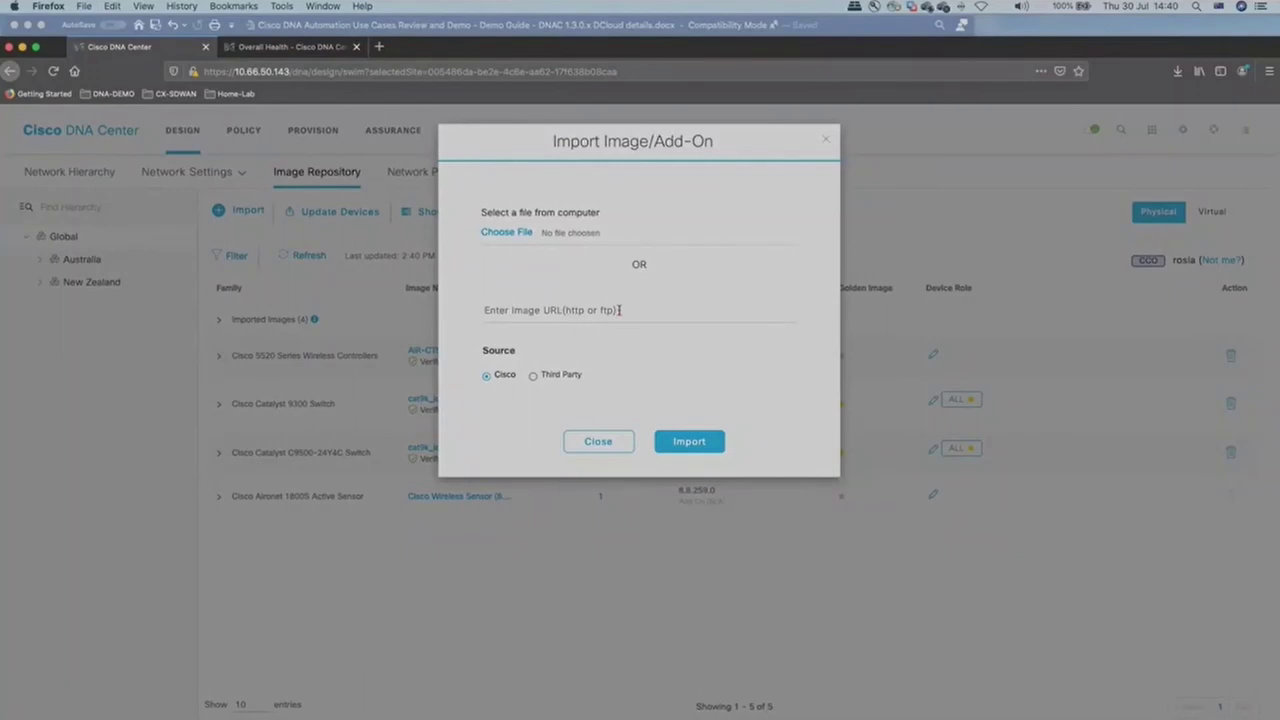
left_click(597, 445)
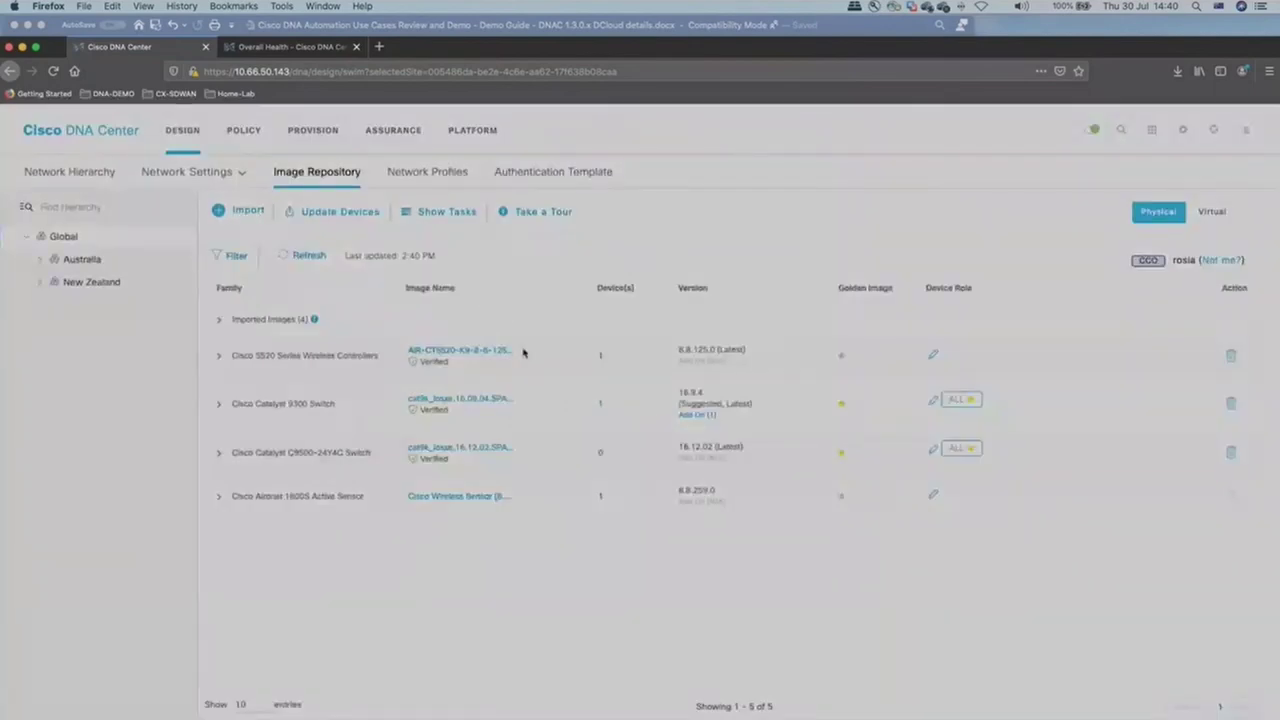
Step: Remove and re-add the ALL device role tag on the Catalyst 9300 16.9.4 image, then collapse the row
left_click(219, 406)
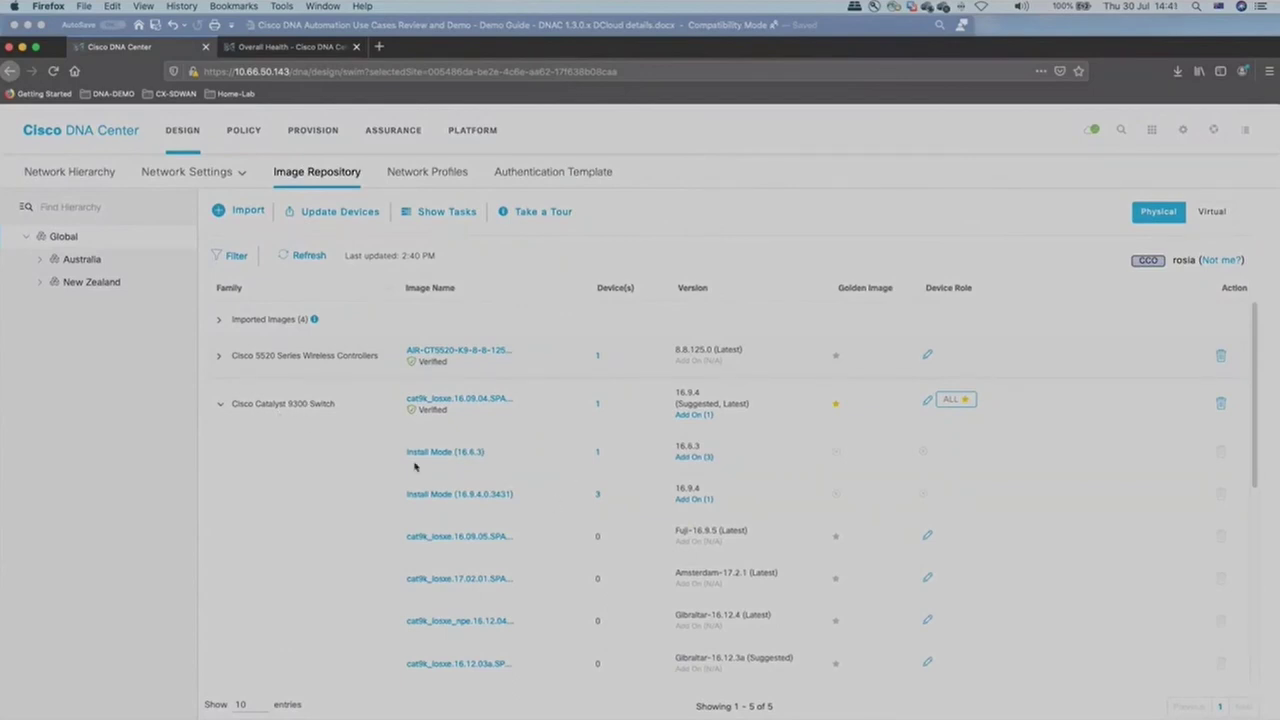
scroll(700, 526, "down", 1)
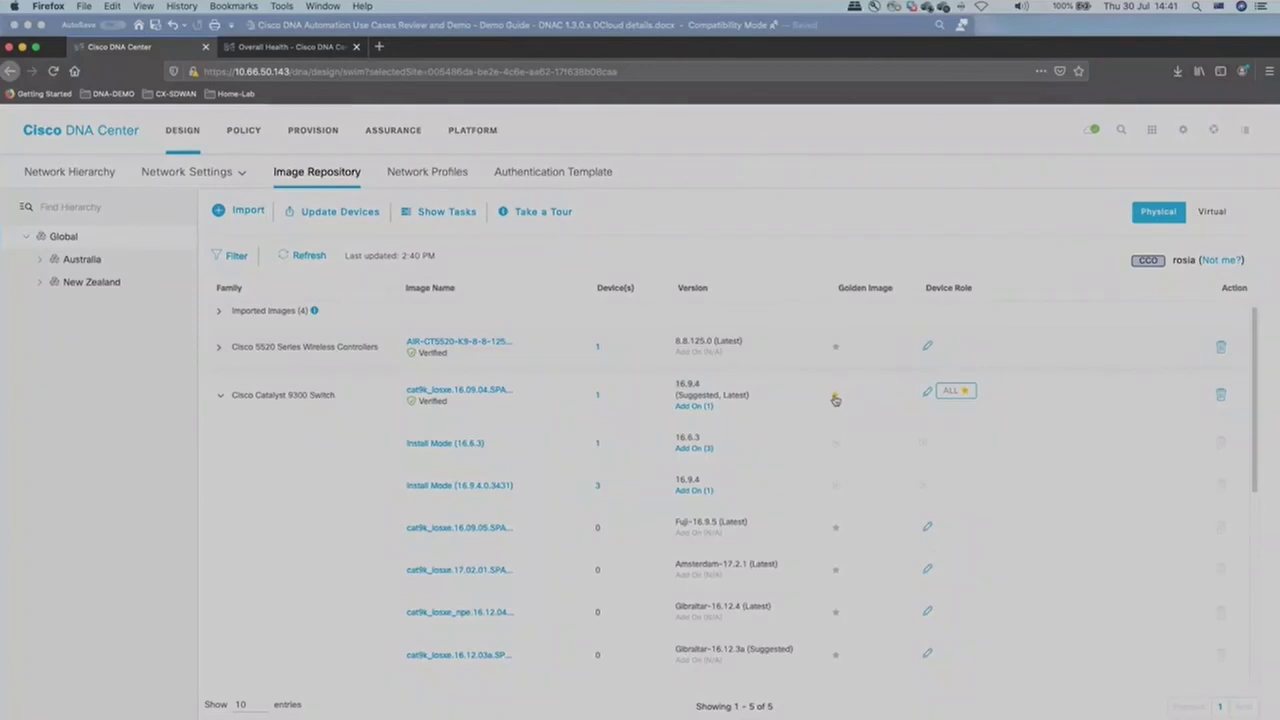
left_click(927, 392)
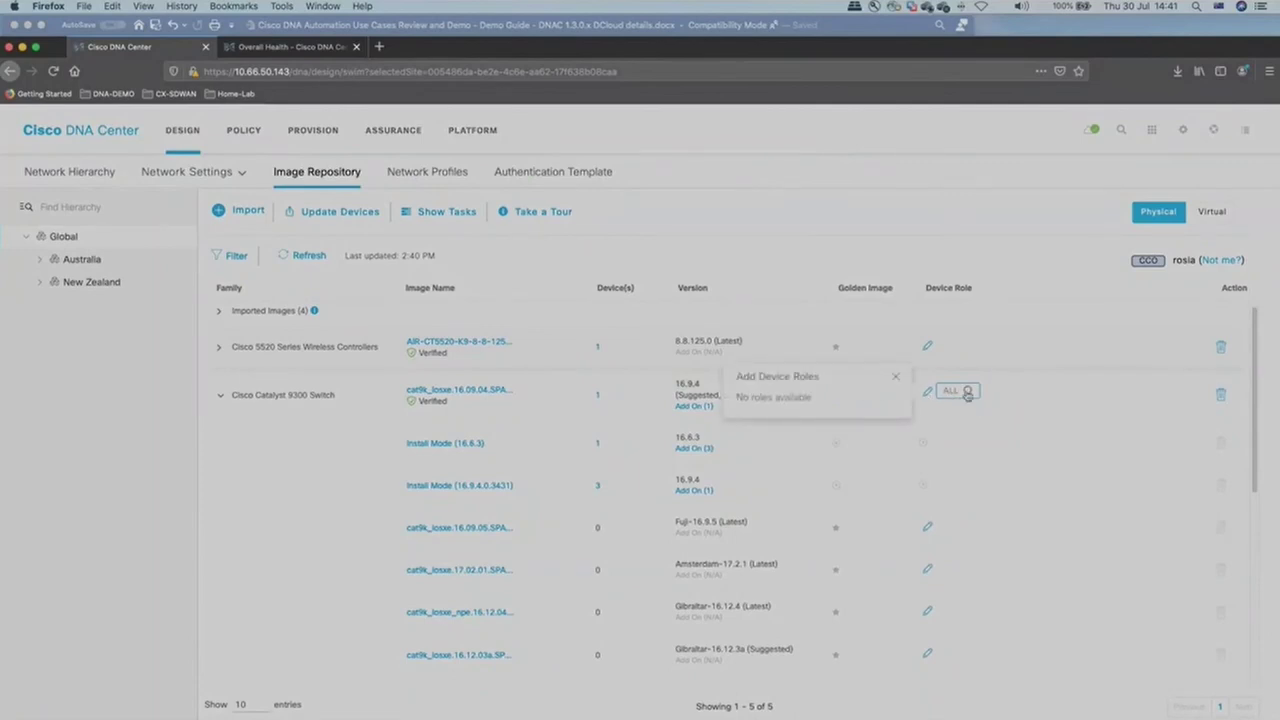
left_click(967, 391)
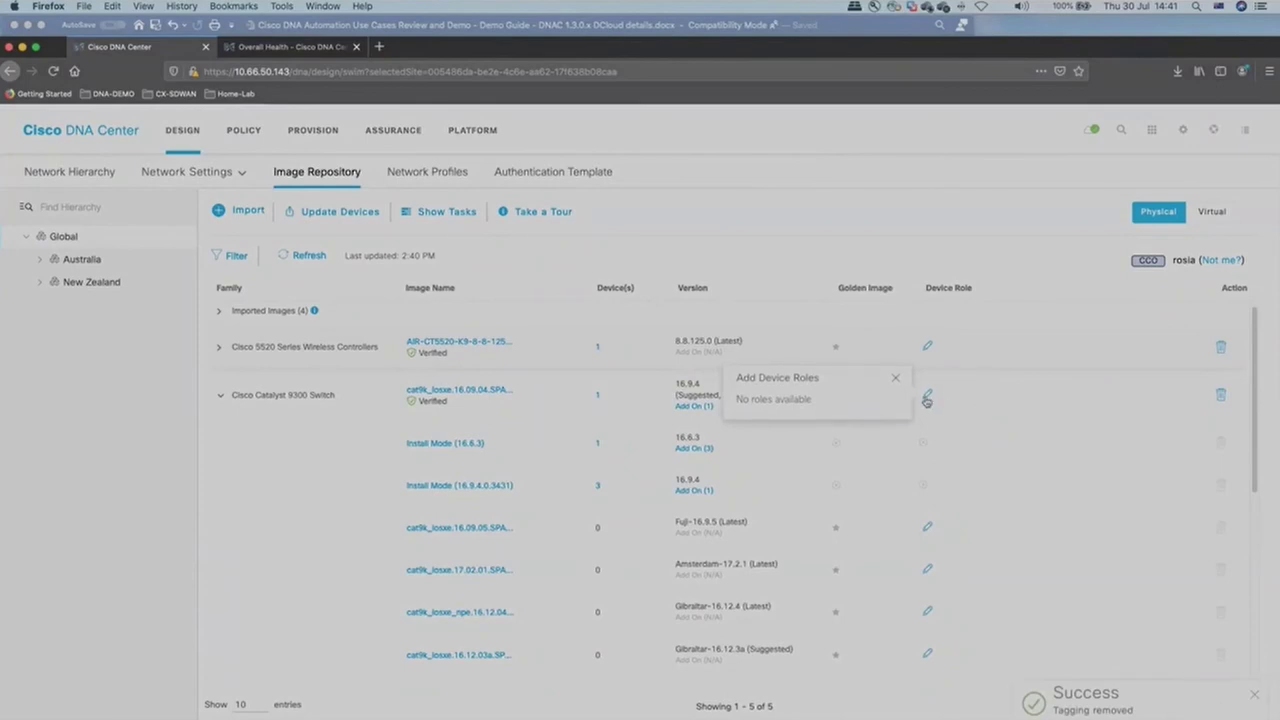
left_click(893, 382)
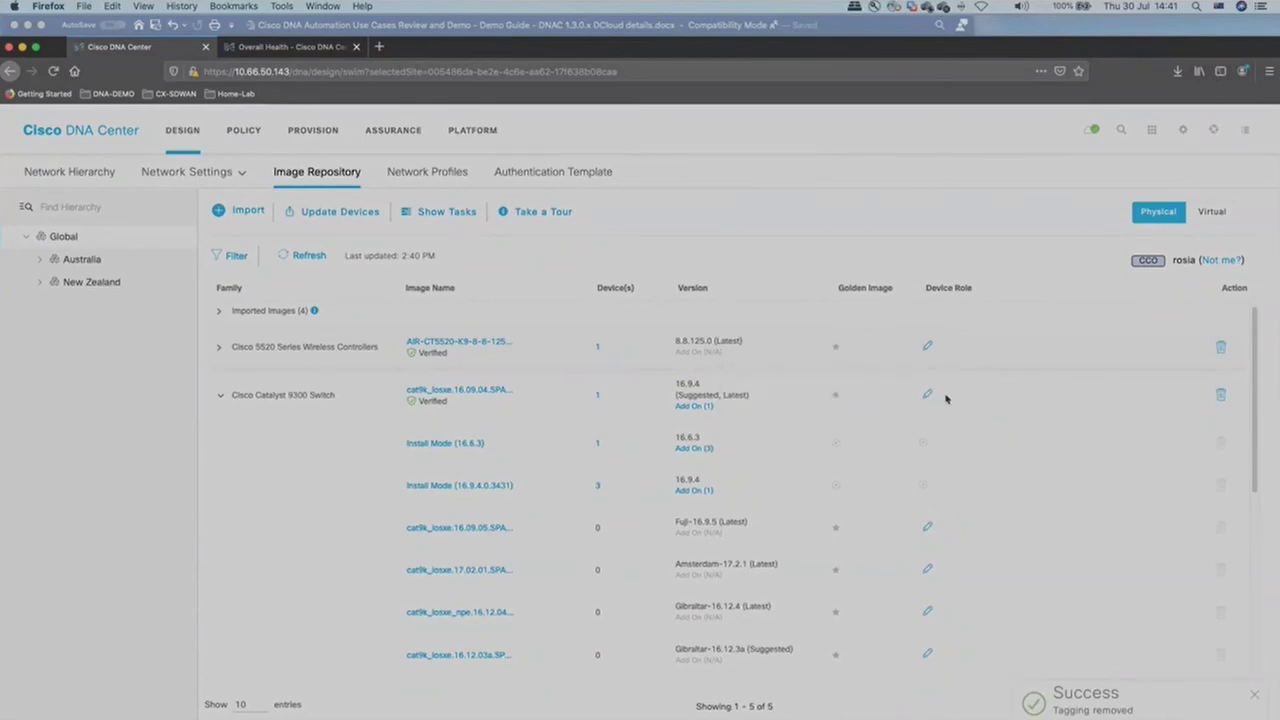
left_click(928, 395)
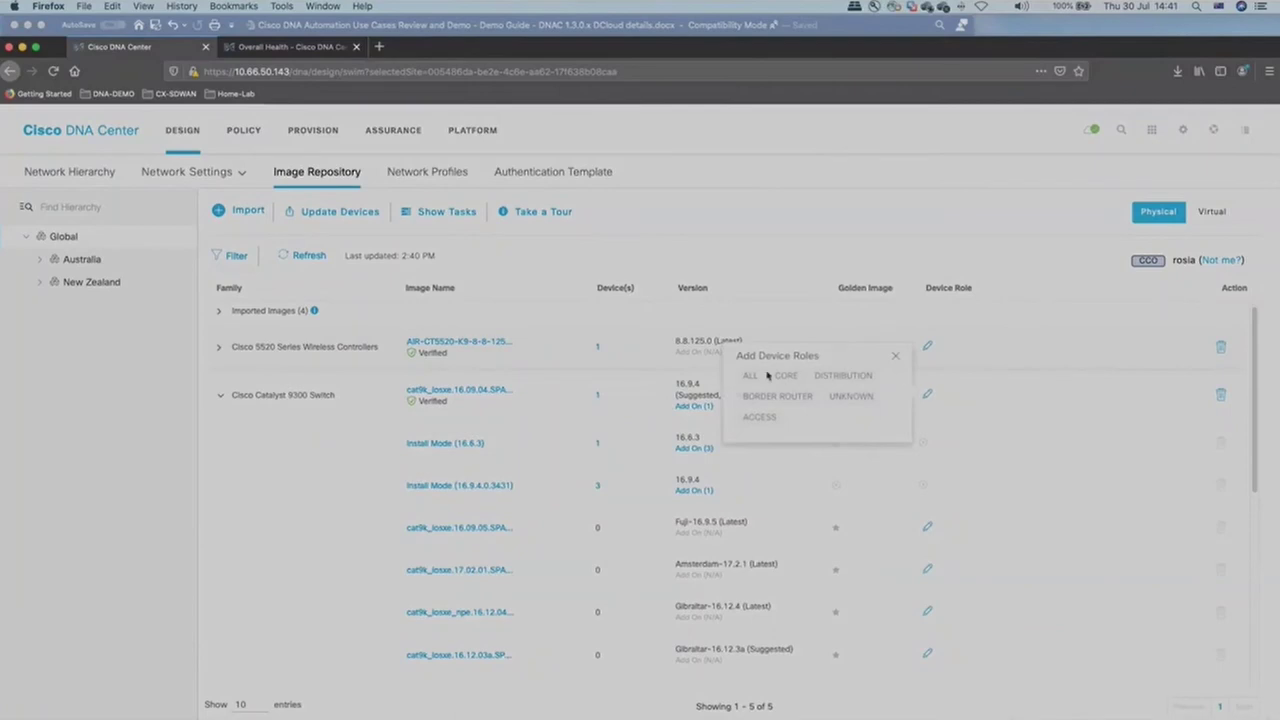
left_click(752, 374)
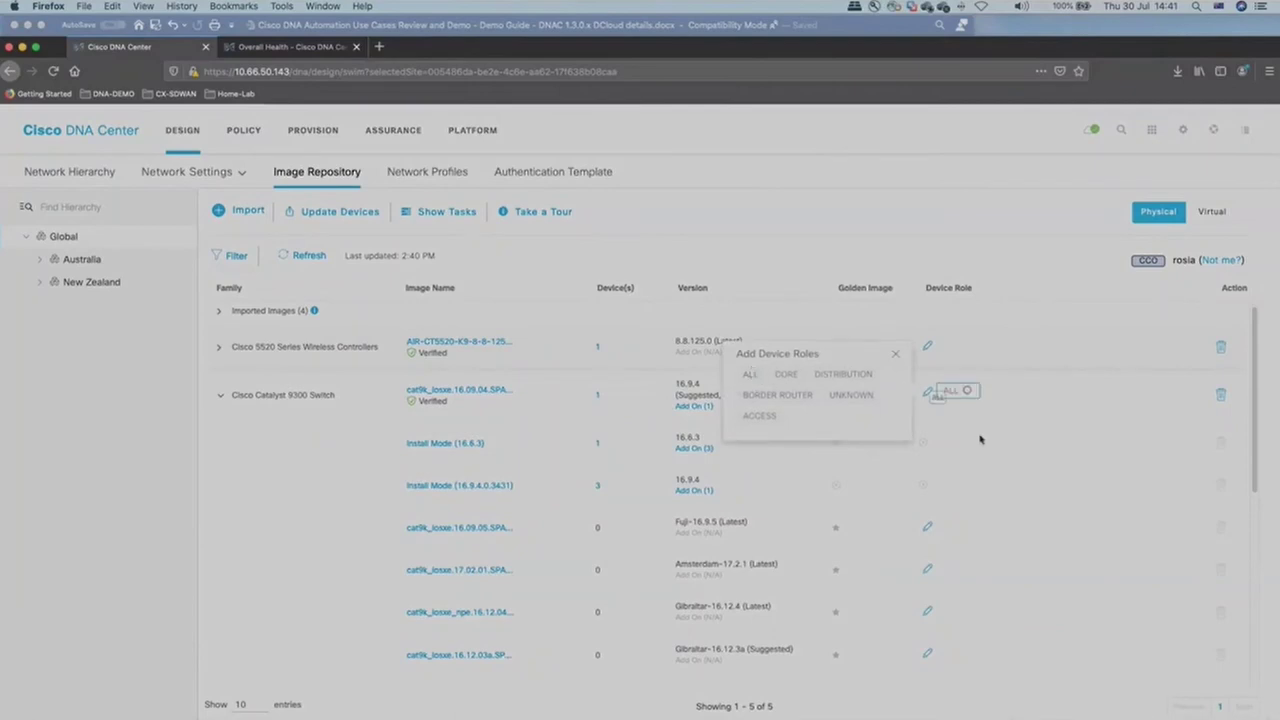
left_click(895, 354)
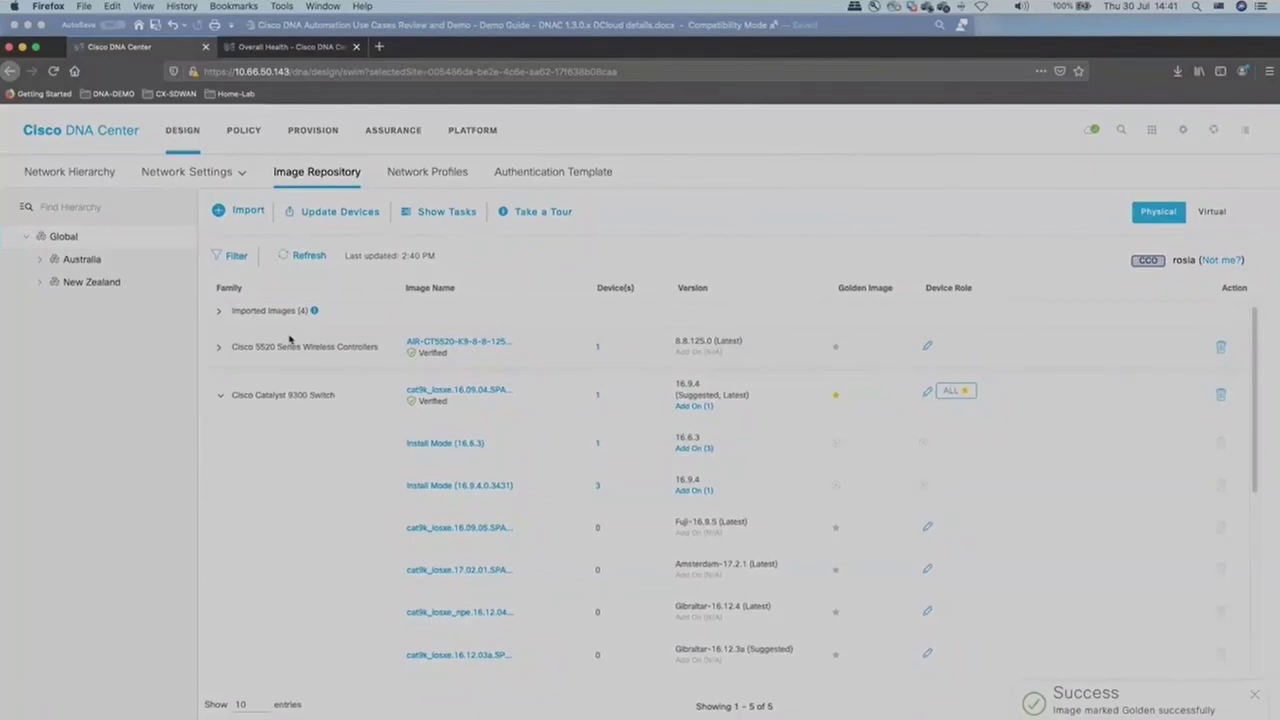
left_click(219, 396)
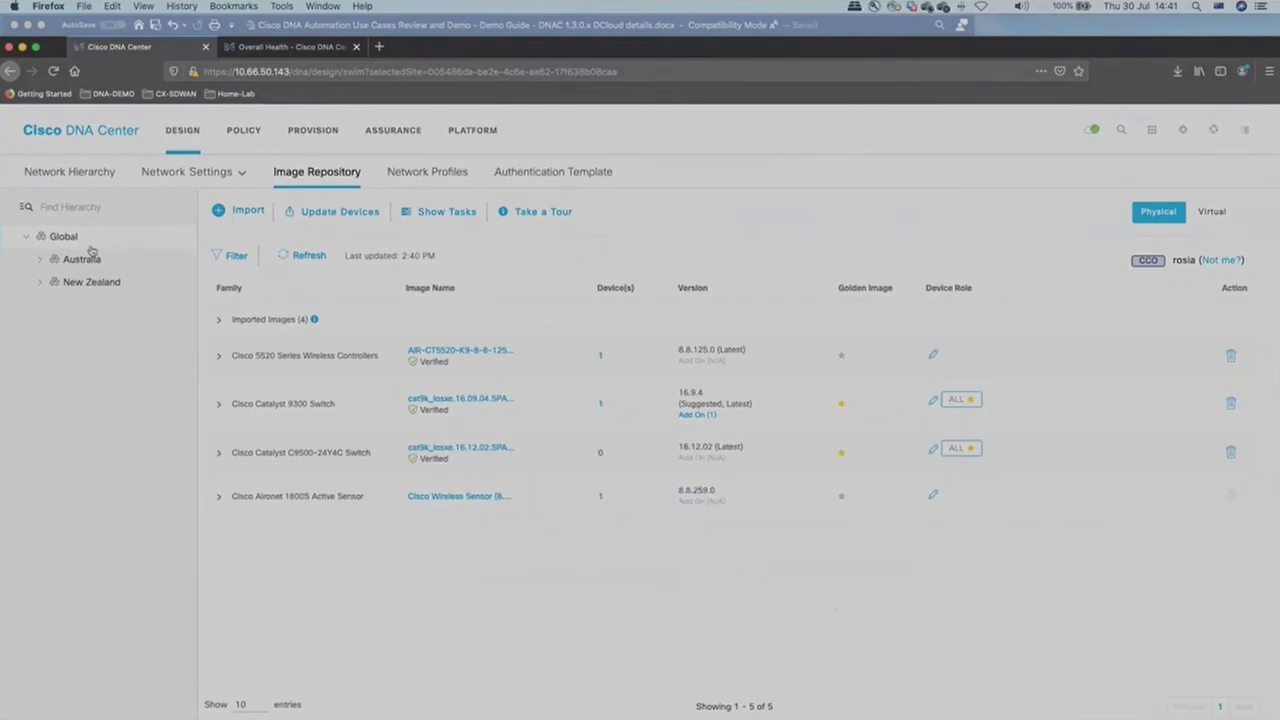
Step: View Australia > Melbourne > Build-A images, then expand Global's Cisco Catalyst 9300 Switch image list
left_click(41, 259)
left_click(53, 282)
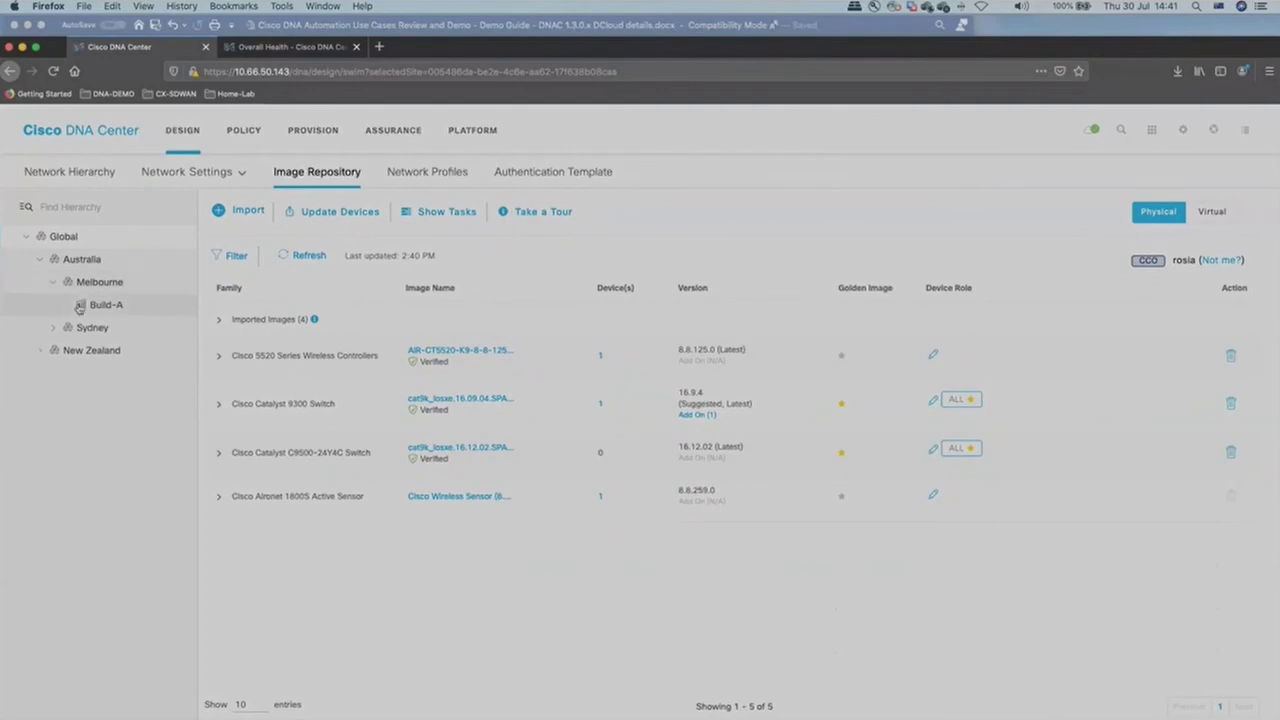
left_click(100, 305)
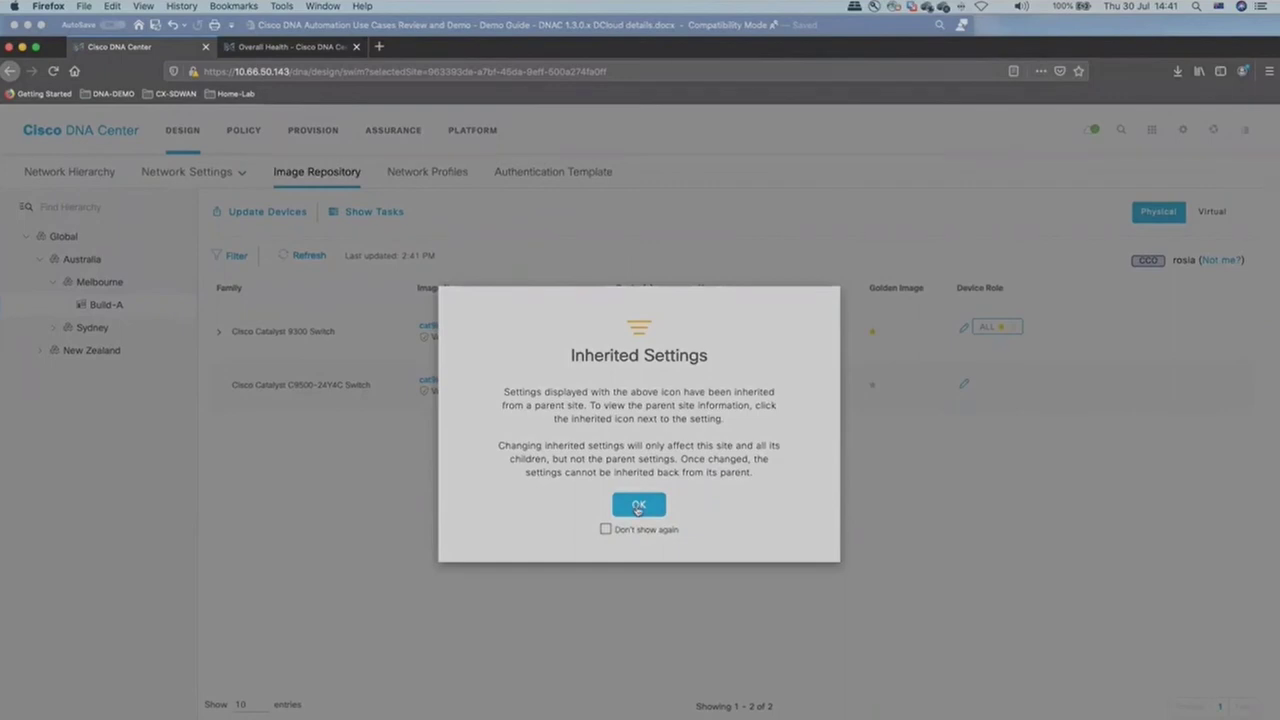
left_click(638, 506)
left_click(66, 240)
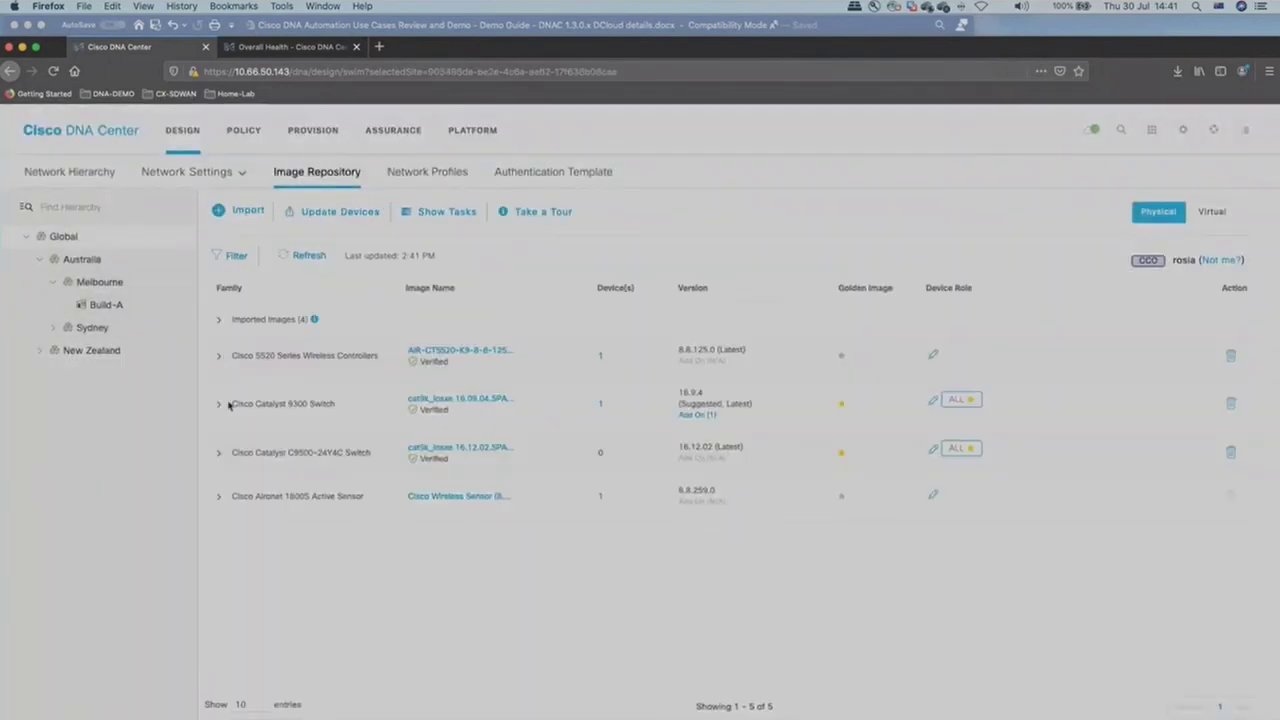
left_click(218, 405)
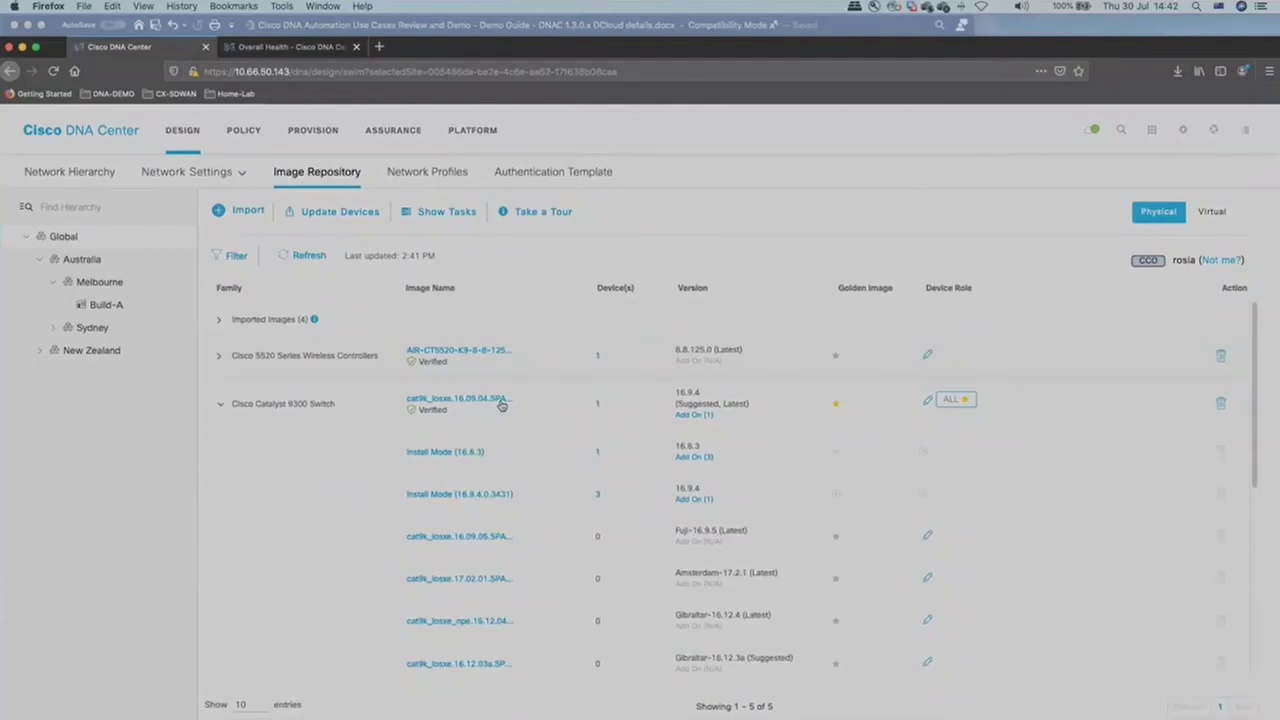
left_click(546, 392)
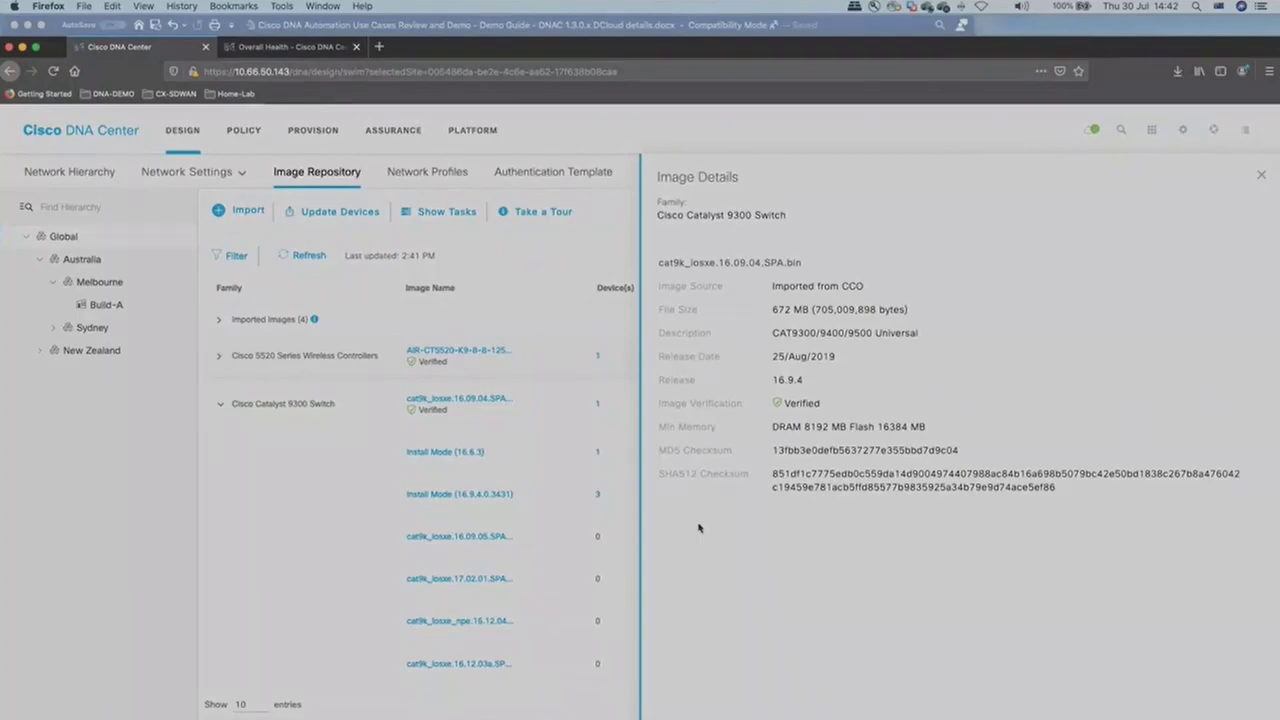
left_click(1261, 175)
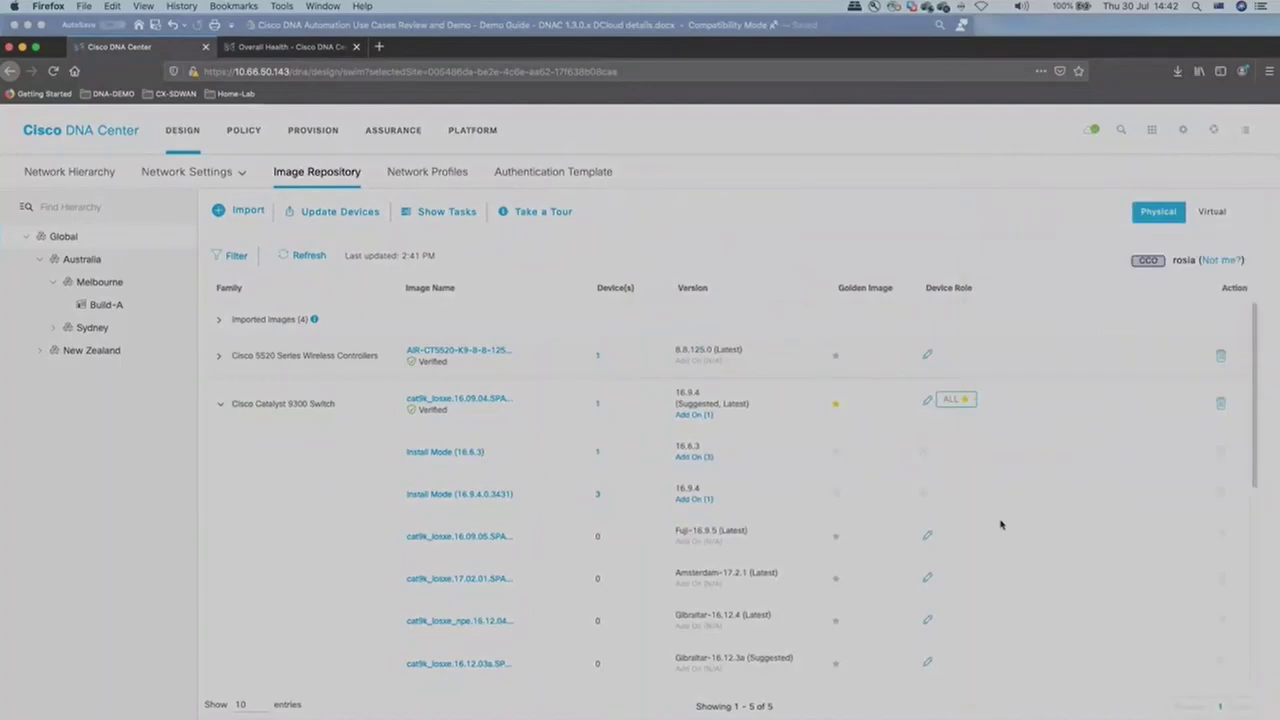
scroll(1000, 524, "down", 1)
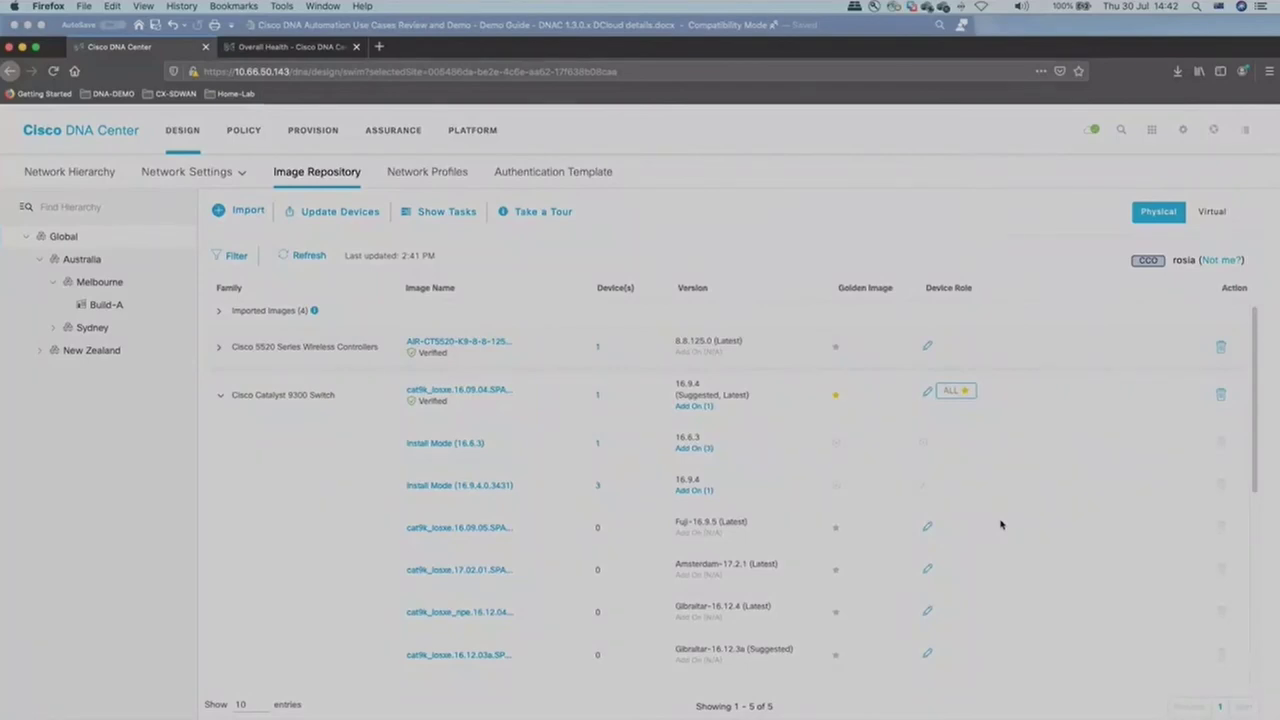
scroll(1000, 524, "down", 1)
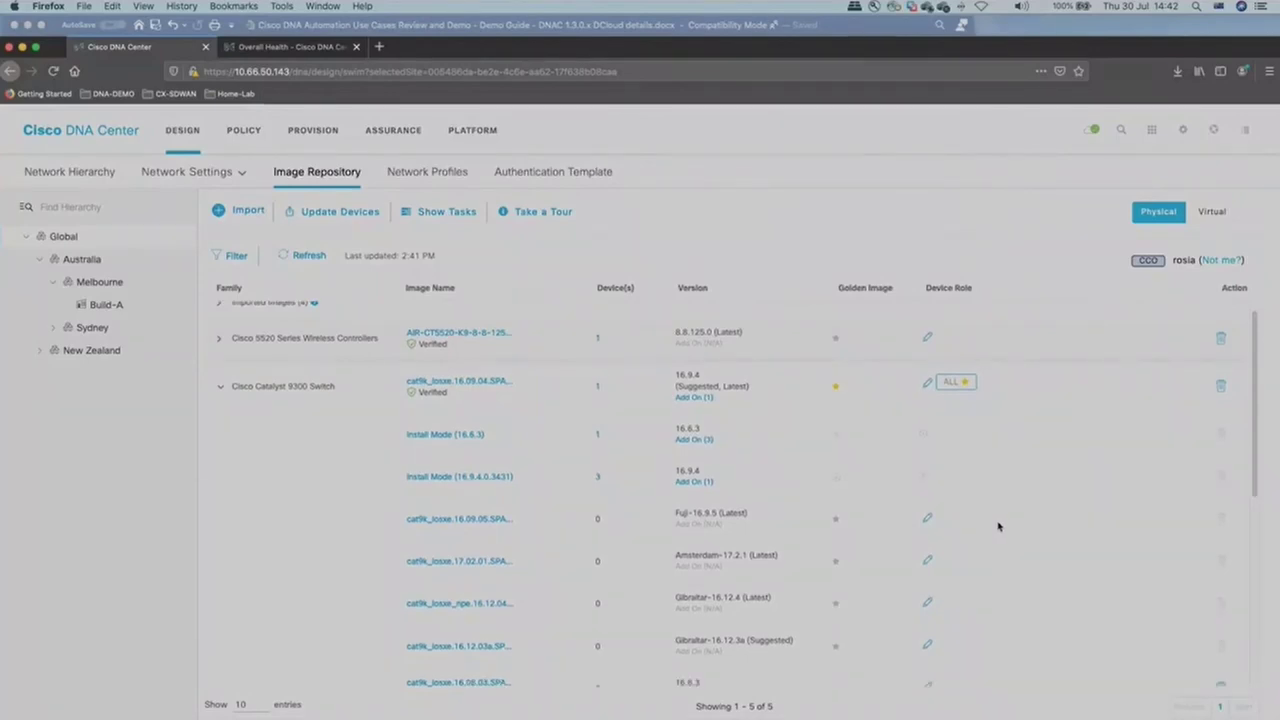
scroll(998, 525, "down", 2)
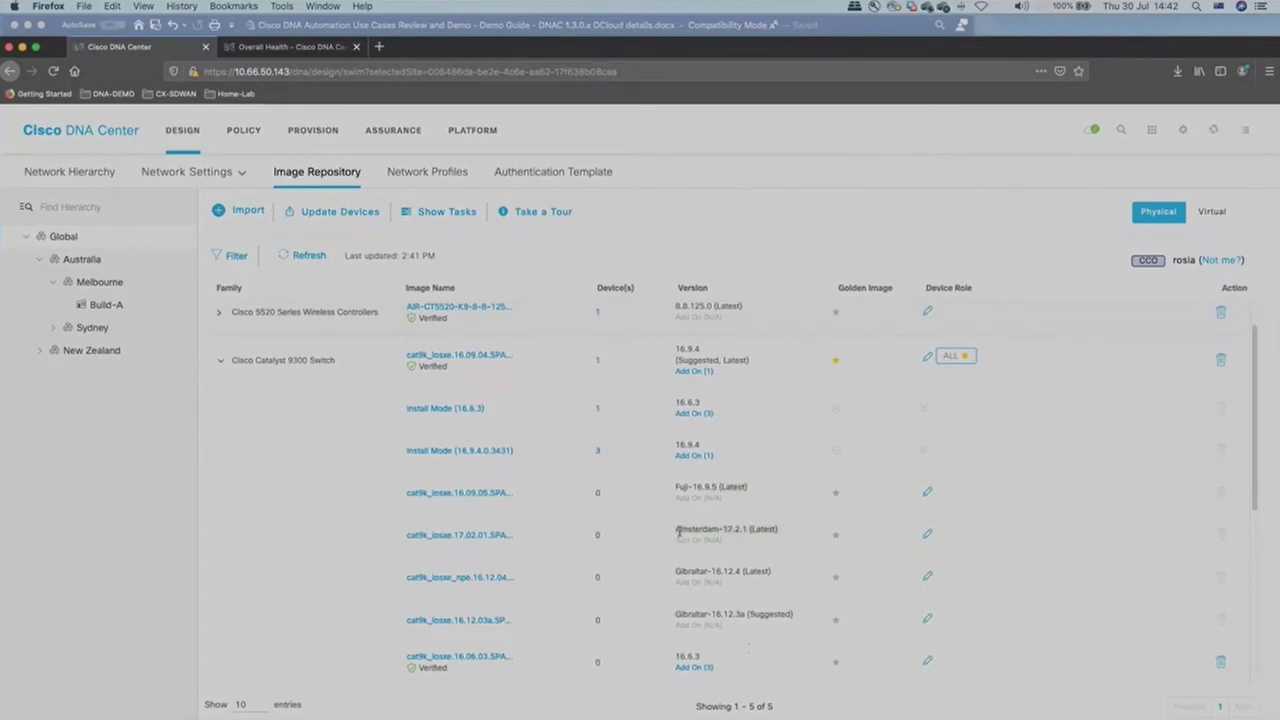
scroll(967, 588, "down", 1)
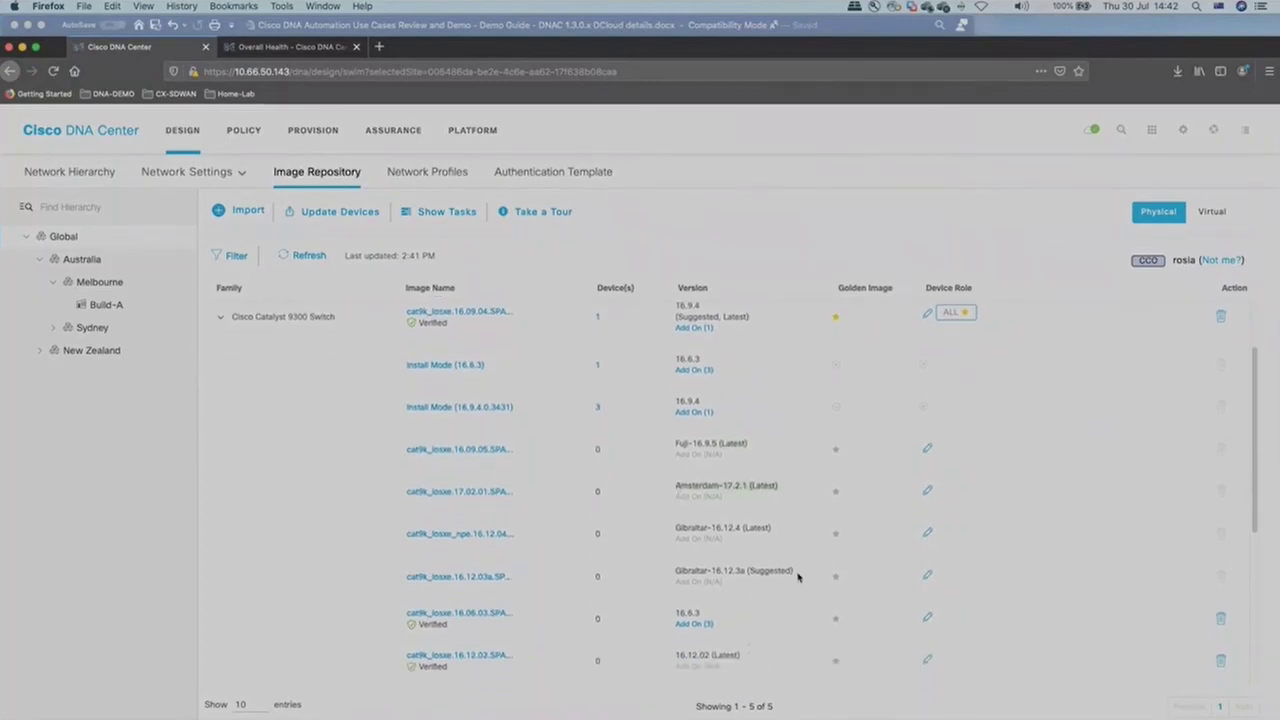
scroll(798, 577, "down", 1)
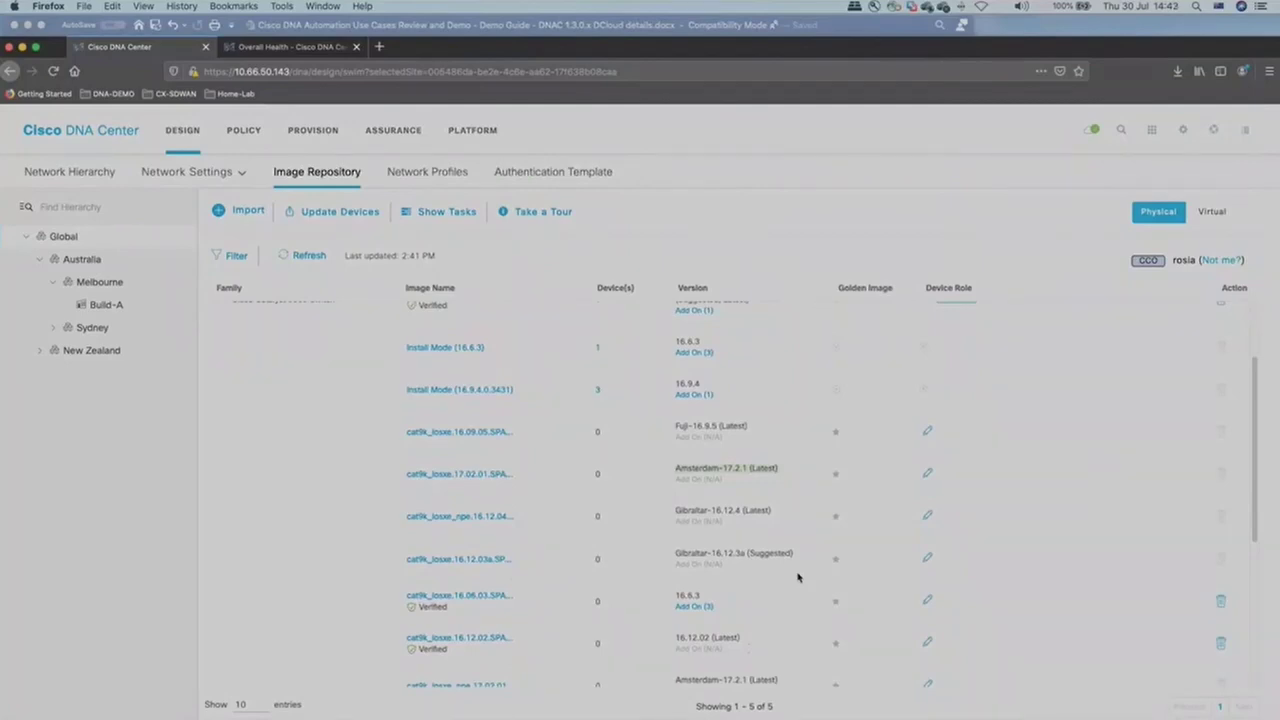
scroll(798, 580, "down", 1)
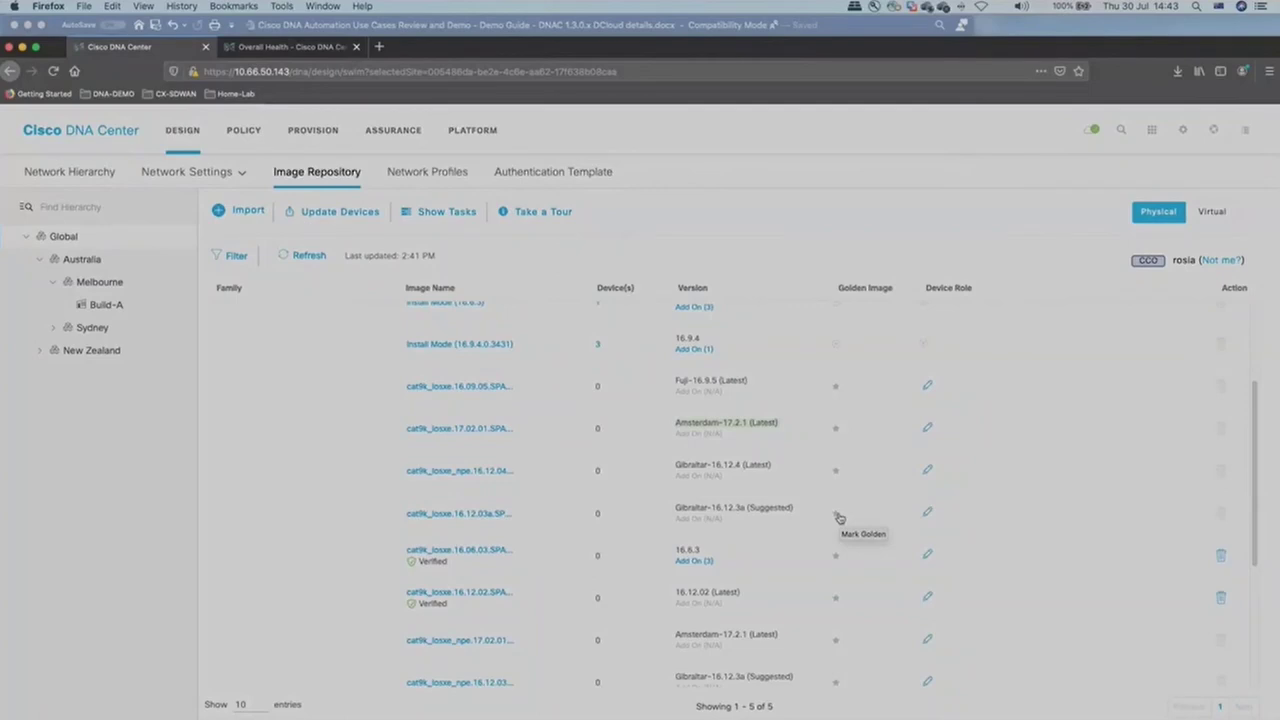
Step: Review the recent image tasks list, then close it
left_click(456, 212)
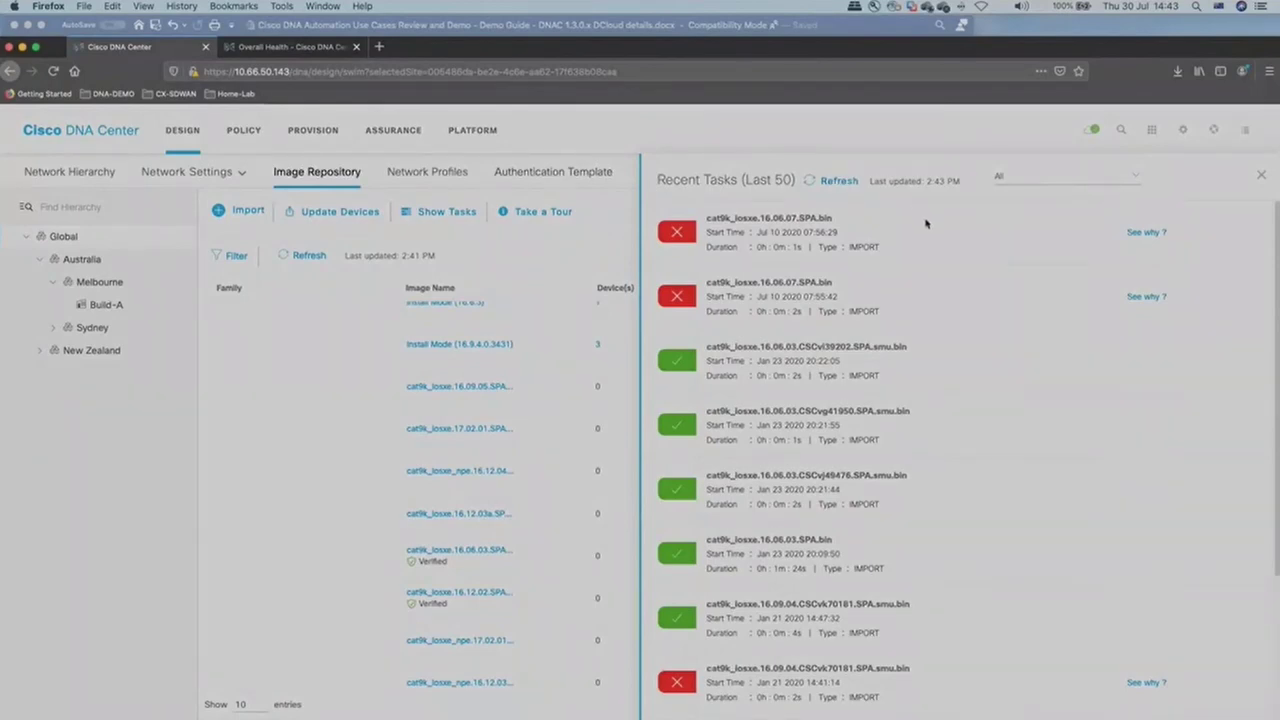
mouse_move(1143, 233)
left_click(1260, 177)
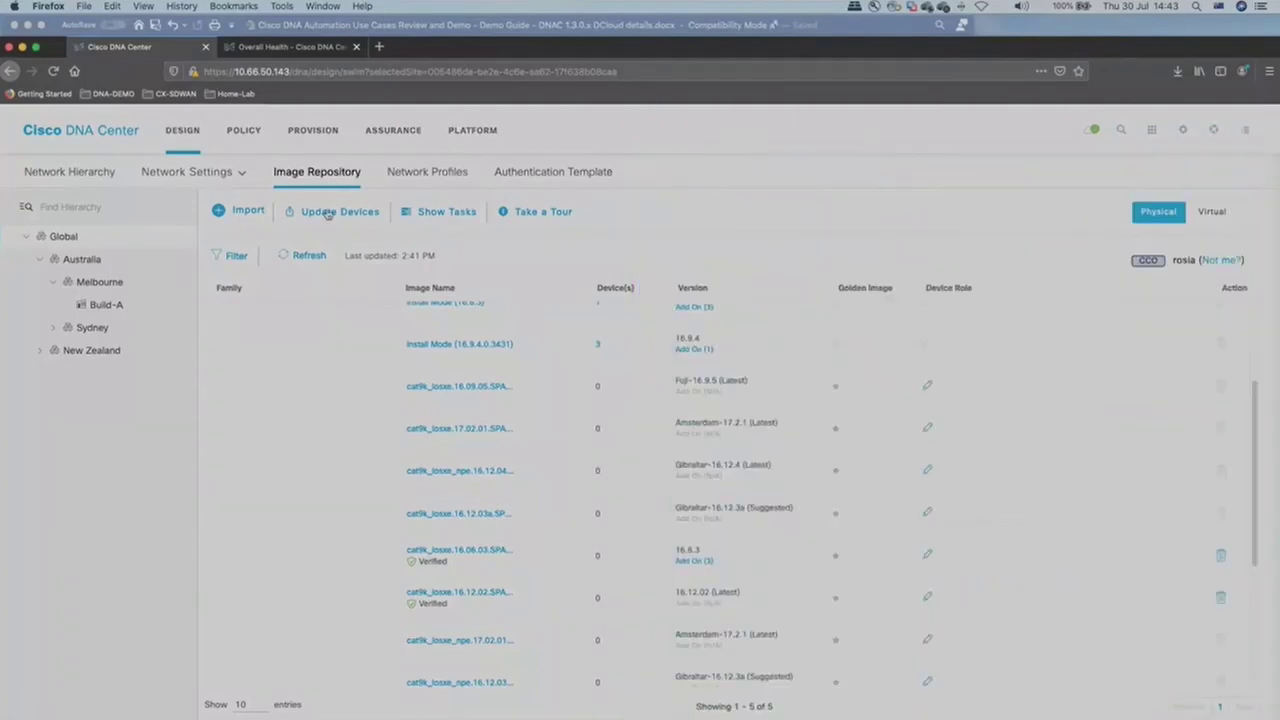
Step: Revisit Build-A's images and go to its device inventory via Update Devices
left_click(100, 305)
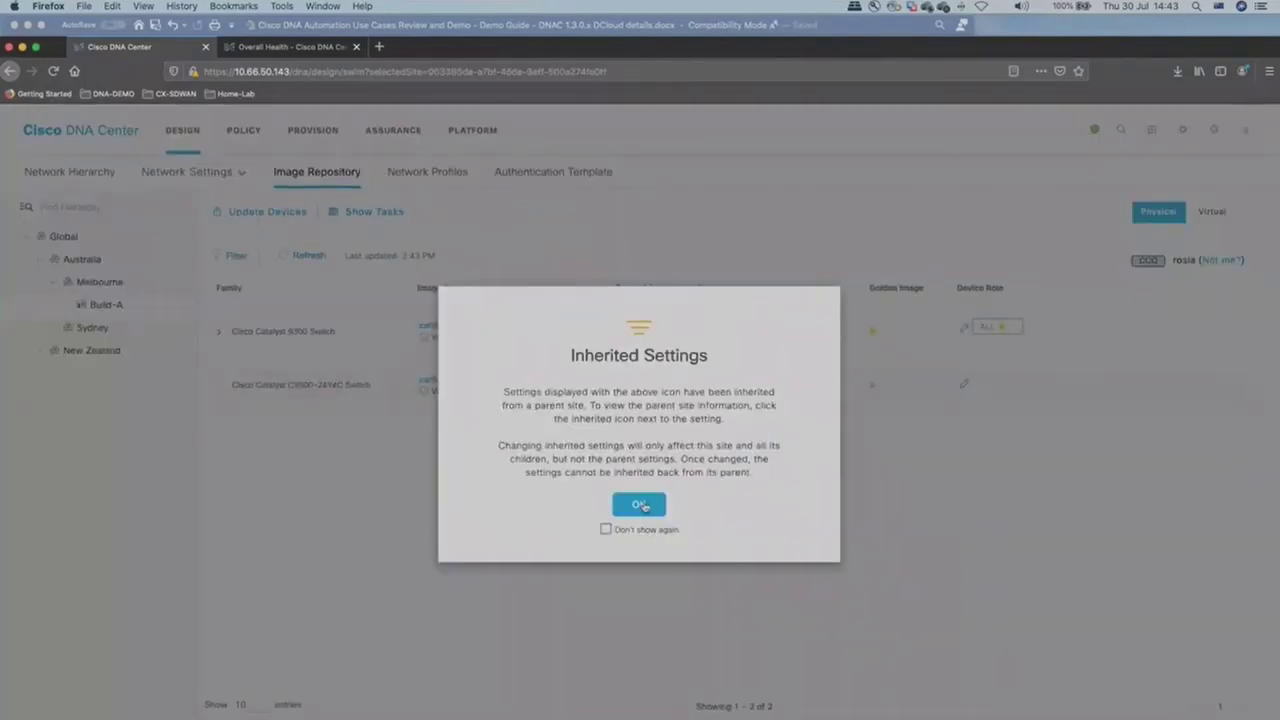
left_click(643, 506)
left_click(80, 236)
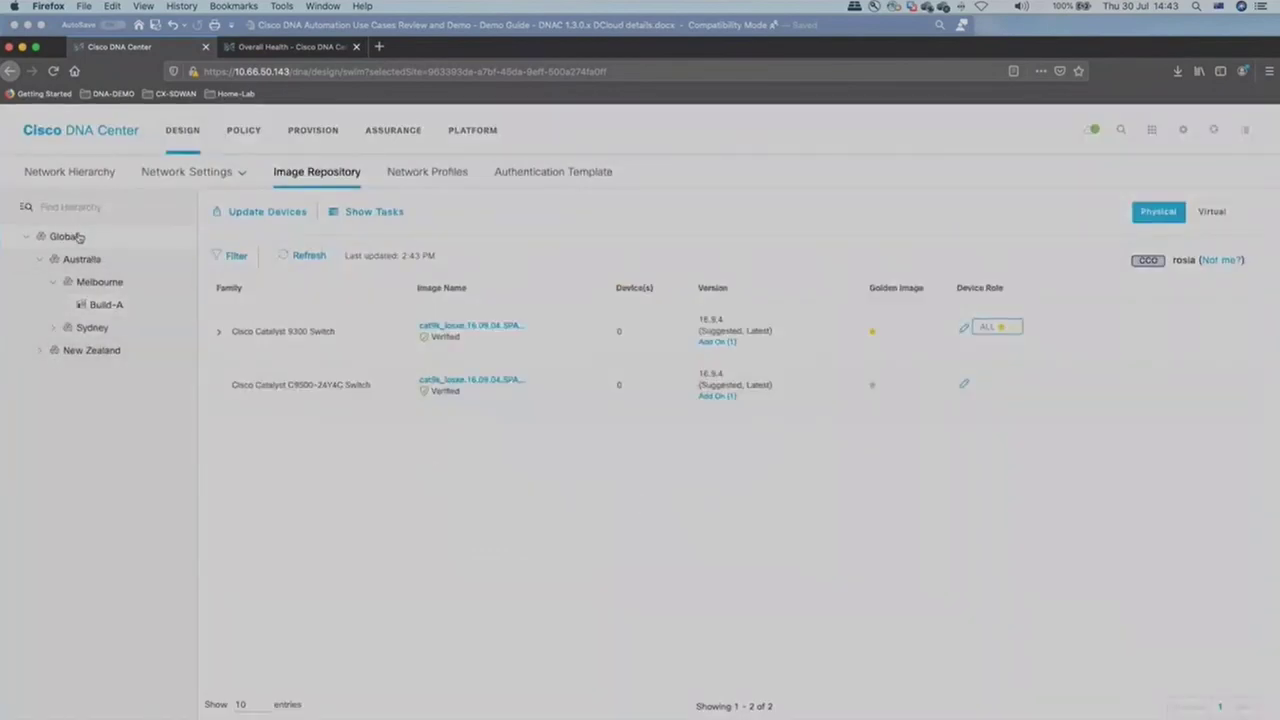
left_click(106, 306)
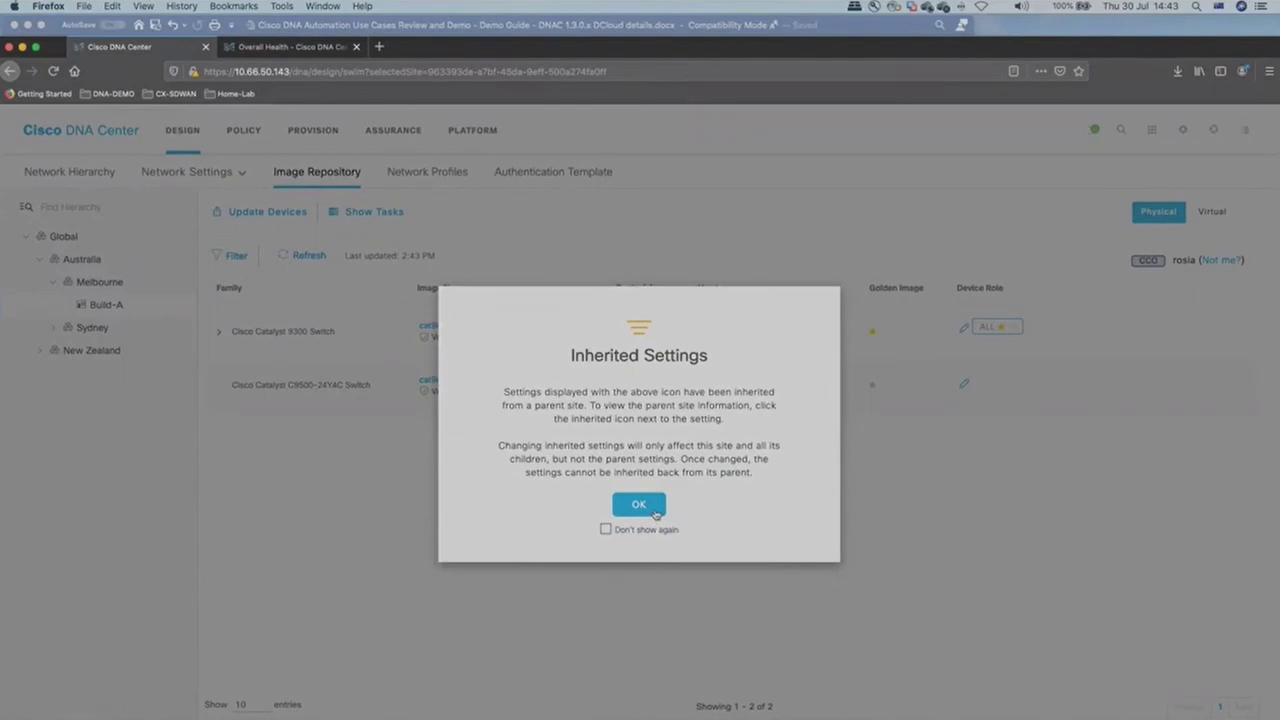
left_click(656, 514)
left_click(222, 333)
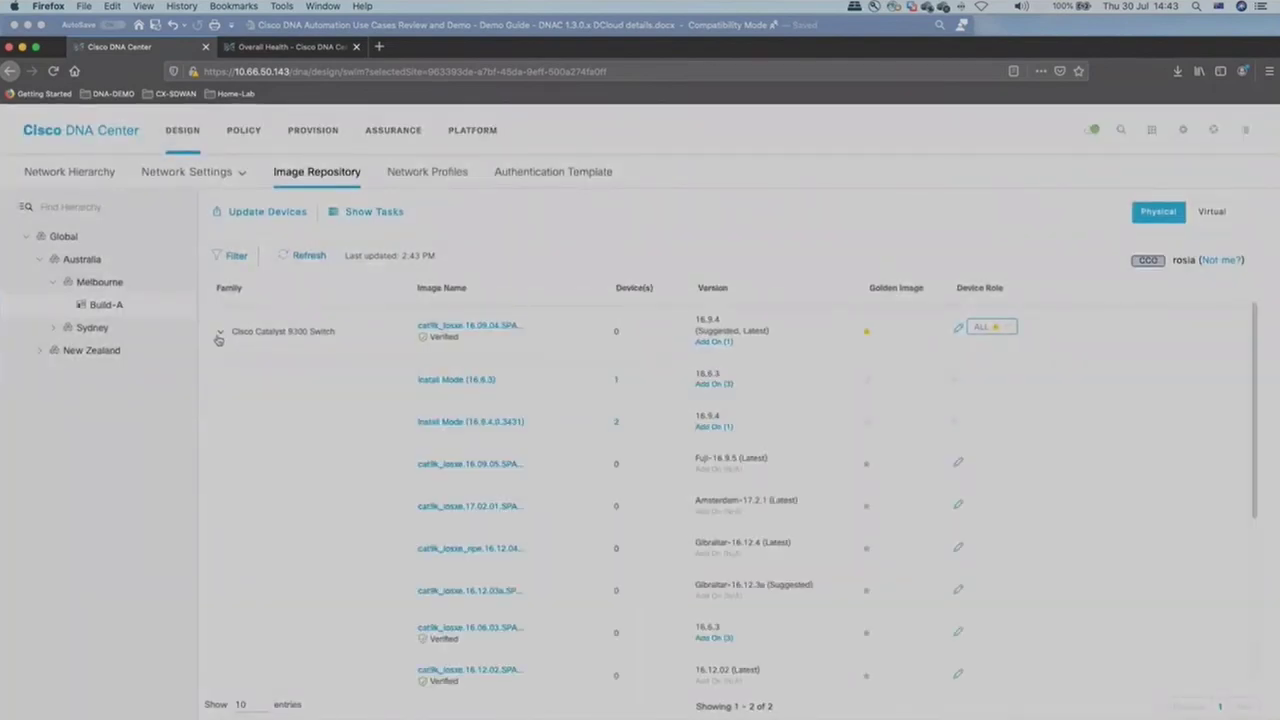
left_click(219, 336)
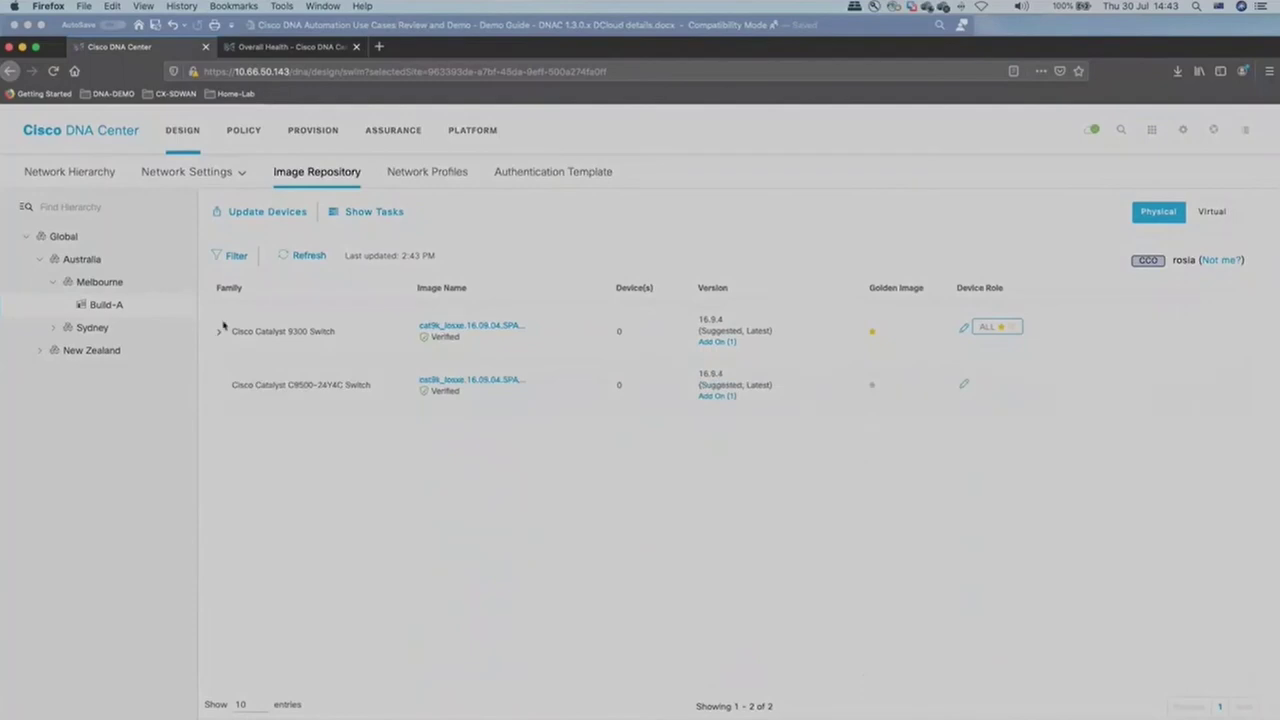
left_click(268, 213)
mouse_move(268, 213)
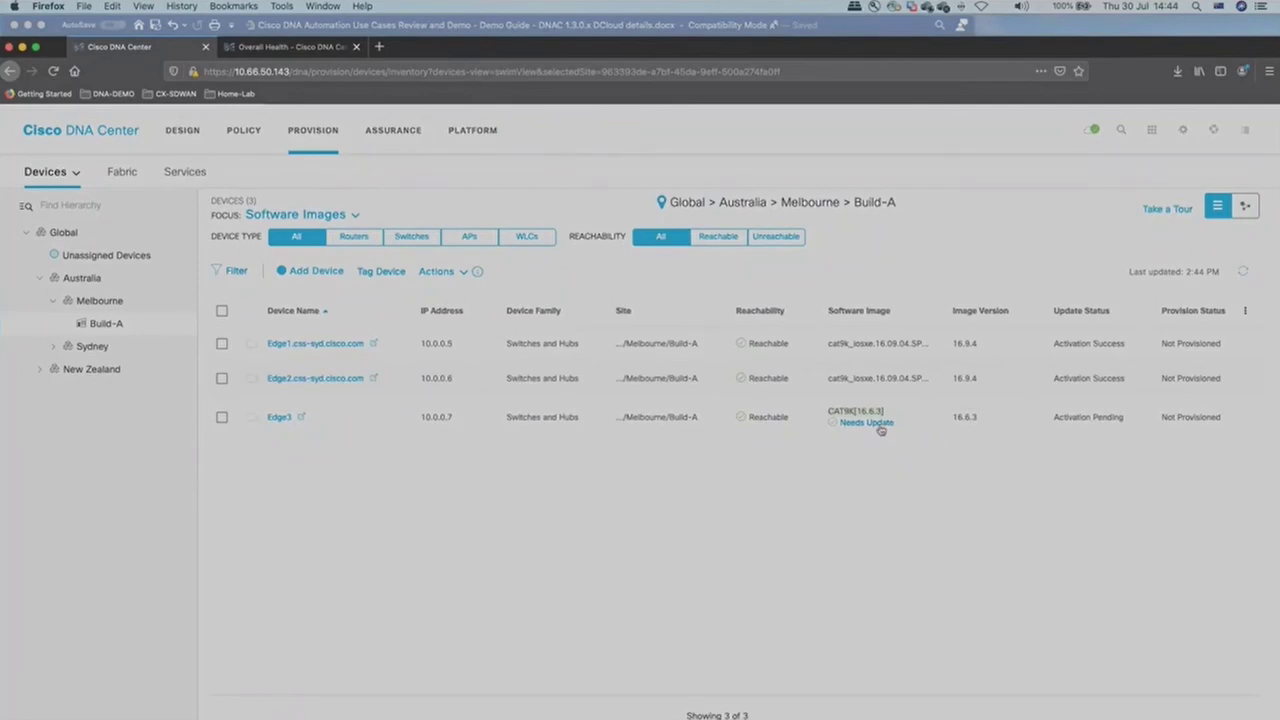
Step: Start Update Image for Edge3 with activation set to Now, advancing to the confirmation summary
left_click(222, 417)
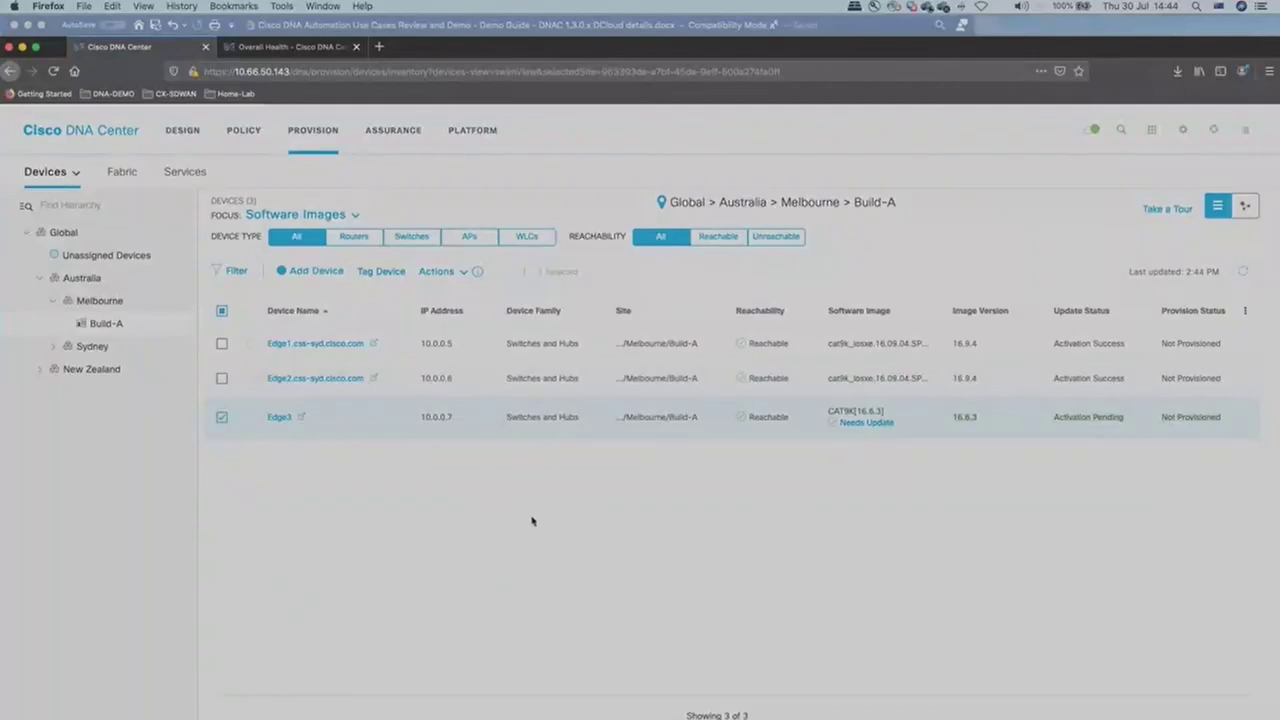
left_click(443, 276)
mouse_move(472, 318)
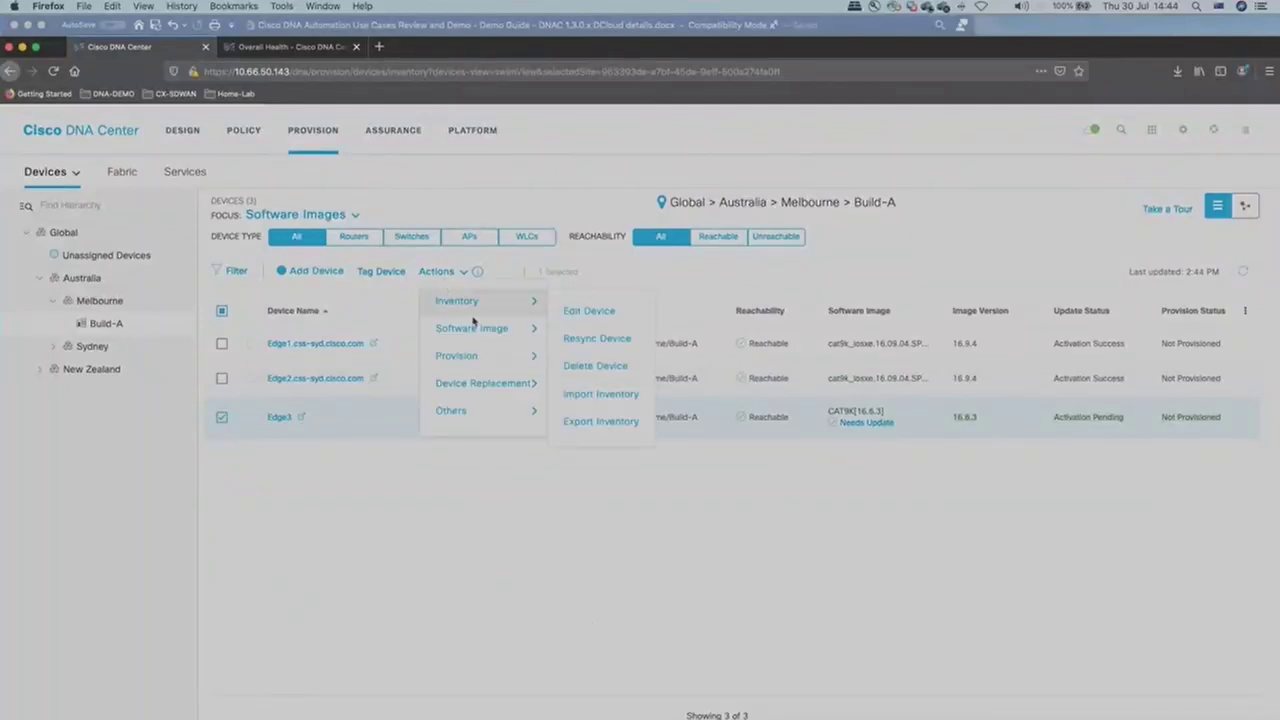
mouse_move(505, 338)
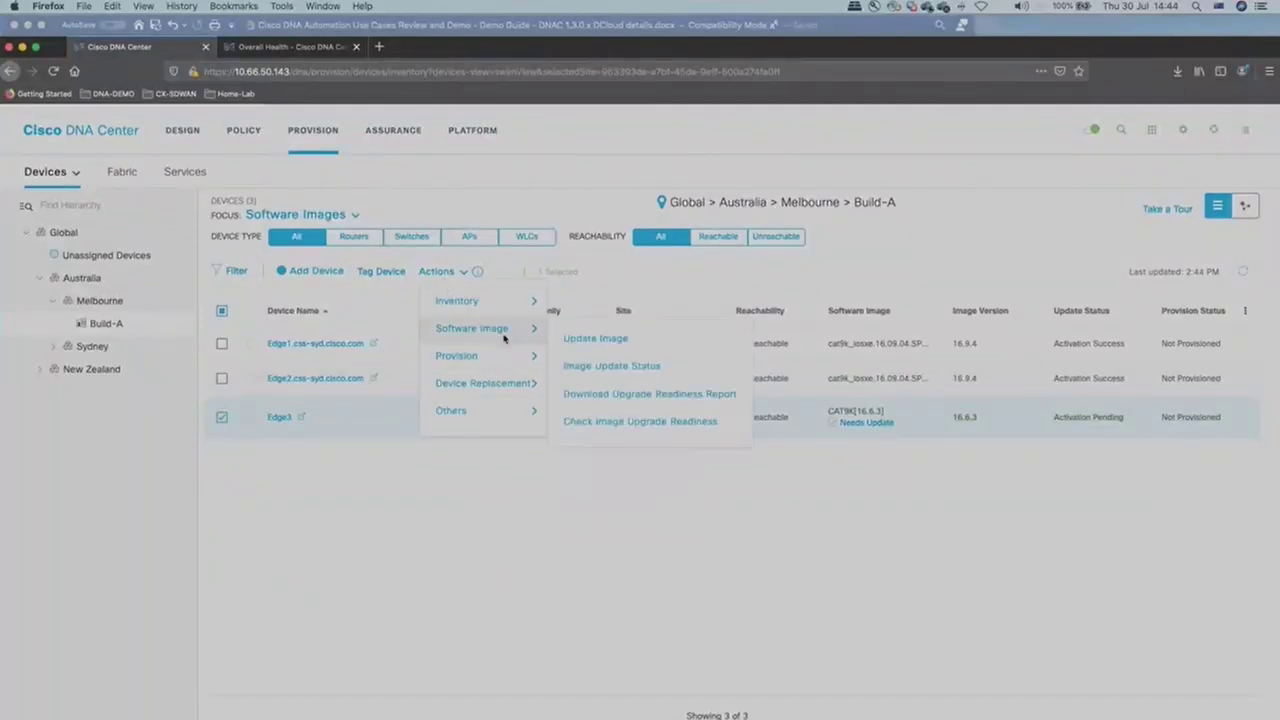
left_click(595, 339)
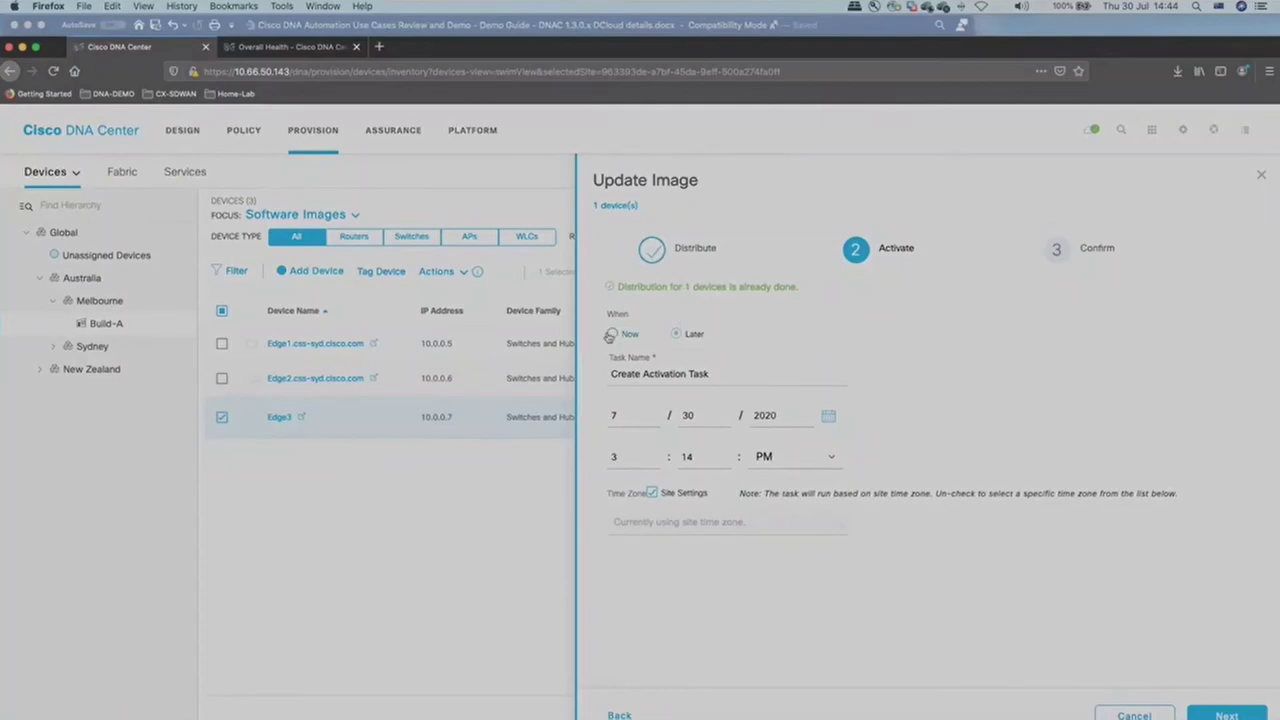
left_click(612, 336)
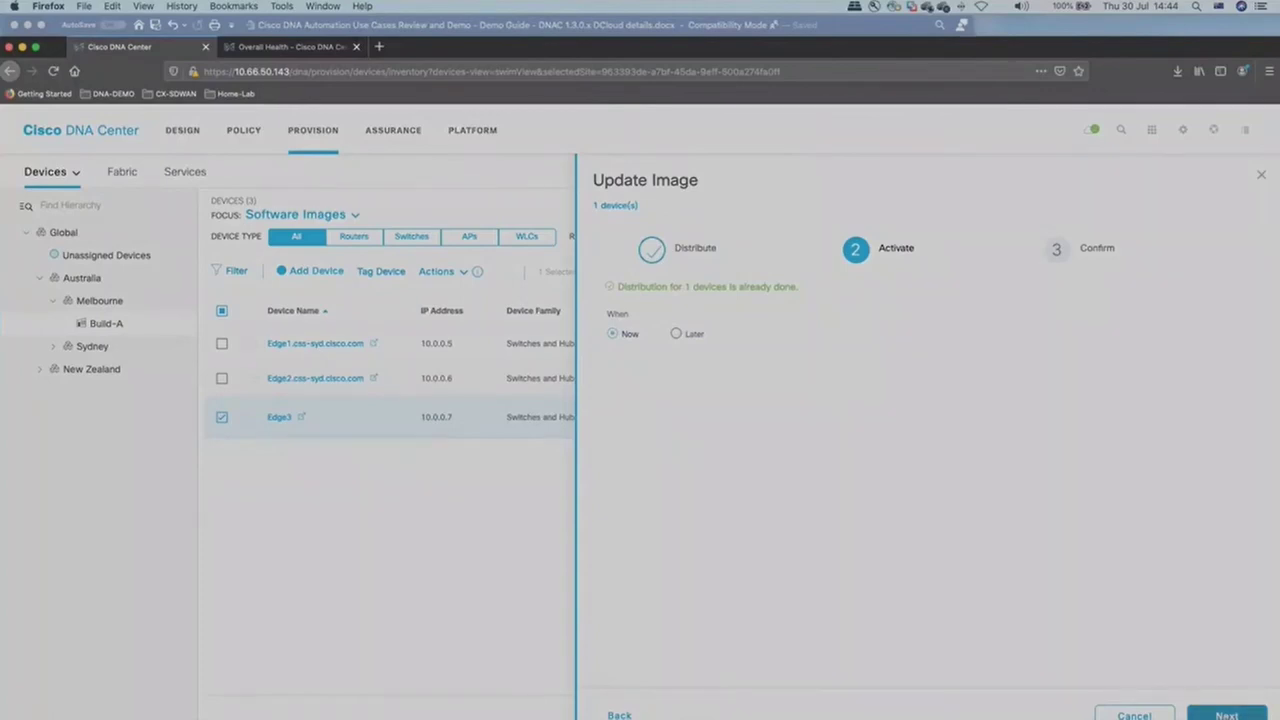
left_click(1226, 715)
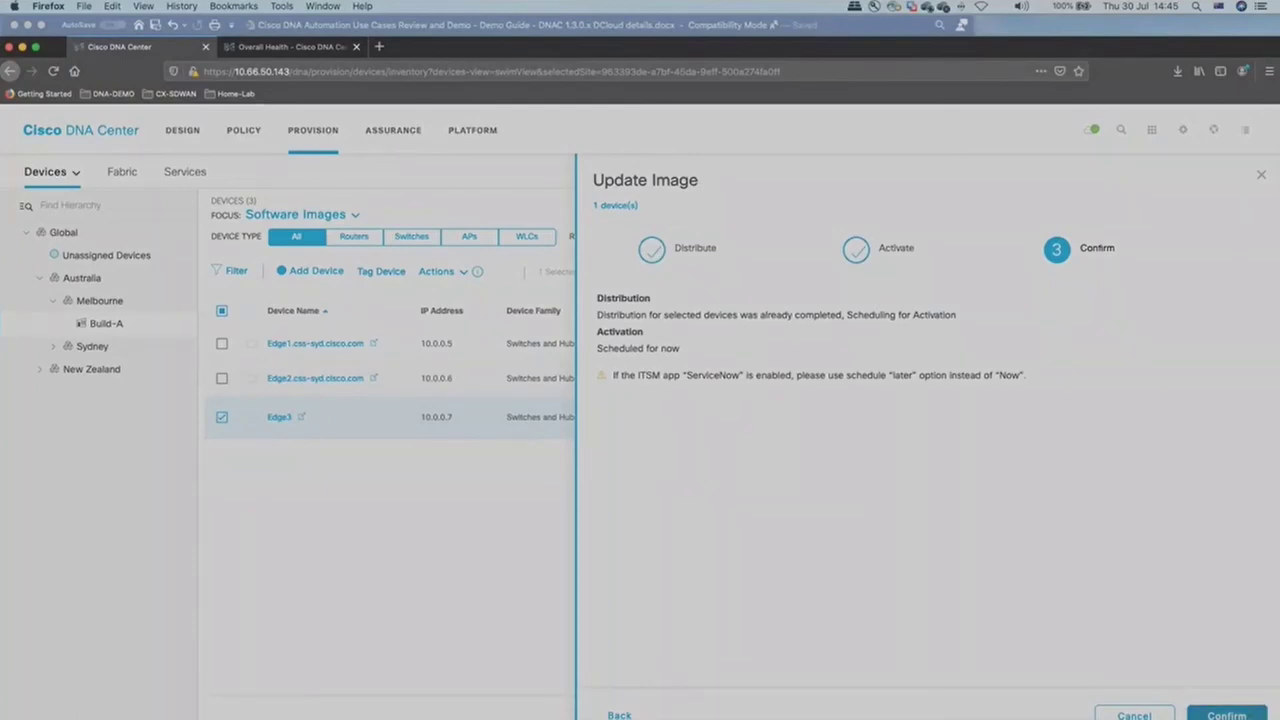
Step: Confirm Edge3's activation and expand the 10.0.0.7 Image Upgrade task under Image Update Status
left_click(1226, 714)
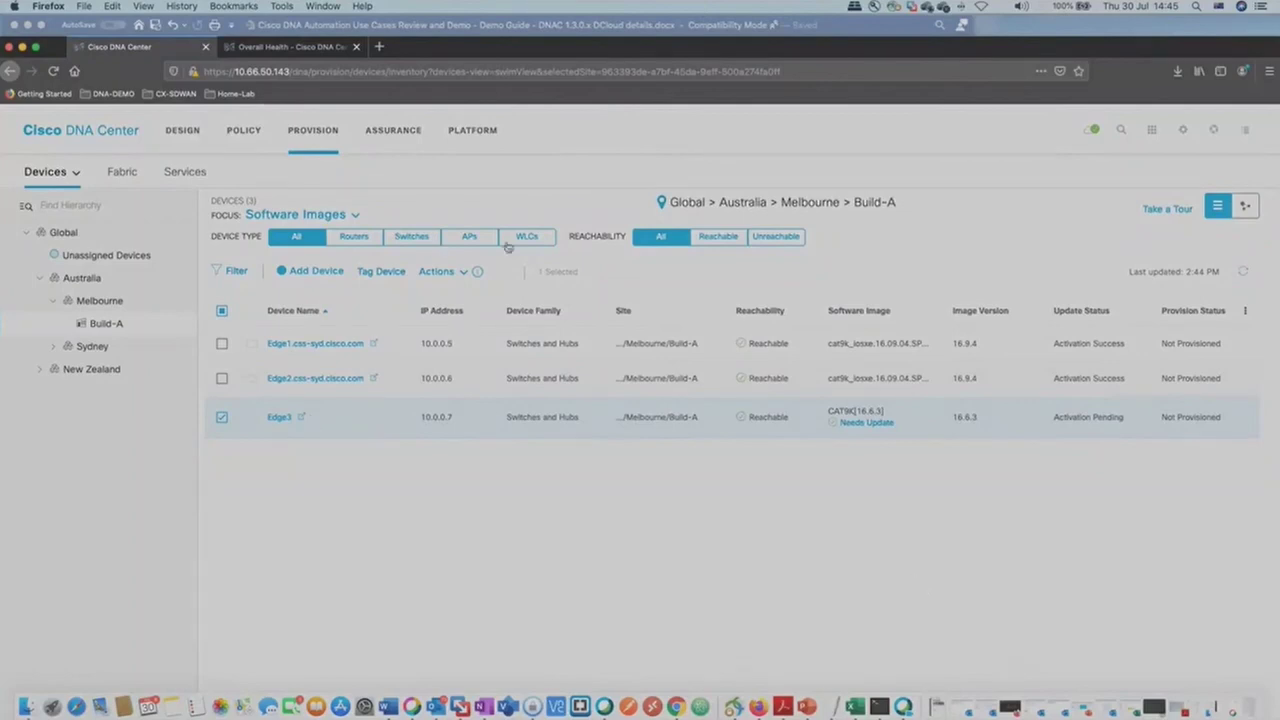
left_click(462, 275)
mouse_move(487, 360)
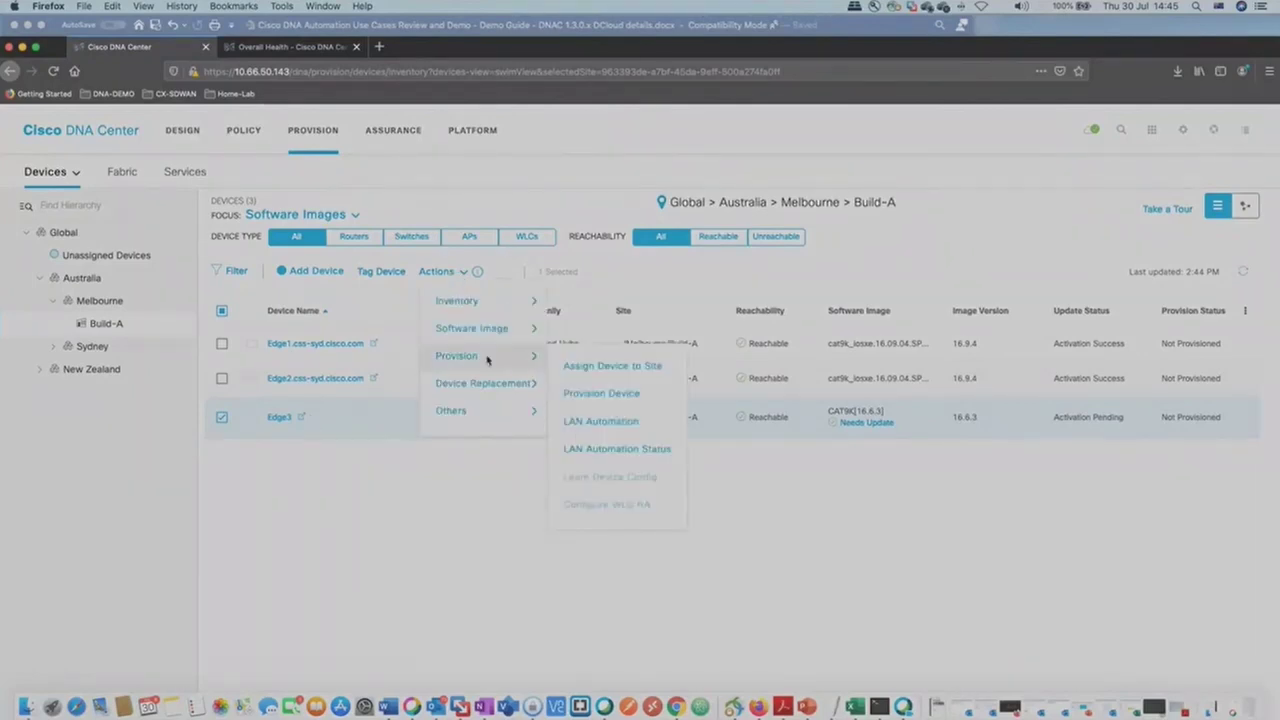
mouse_move(491, 336)
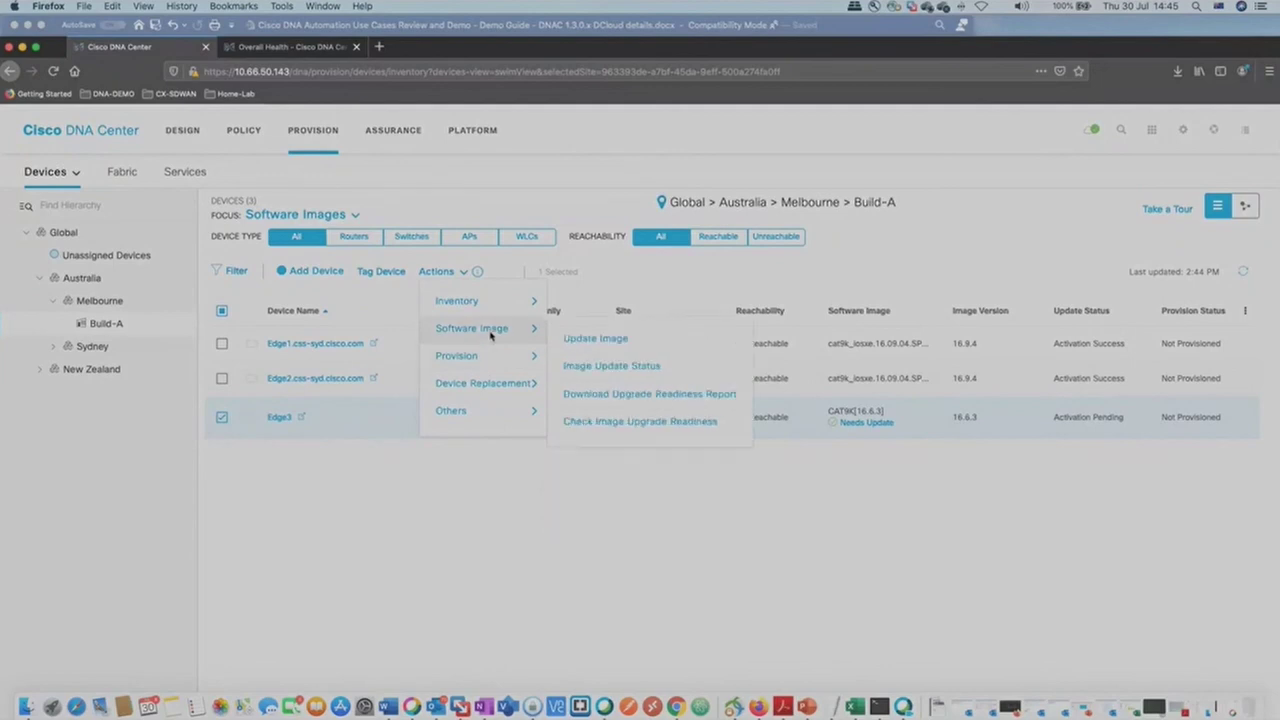
left_click(640, 365)
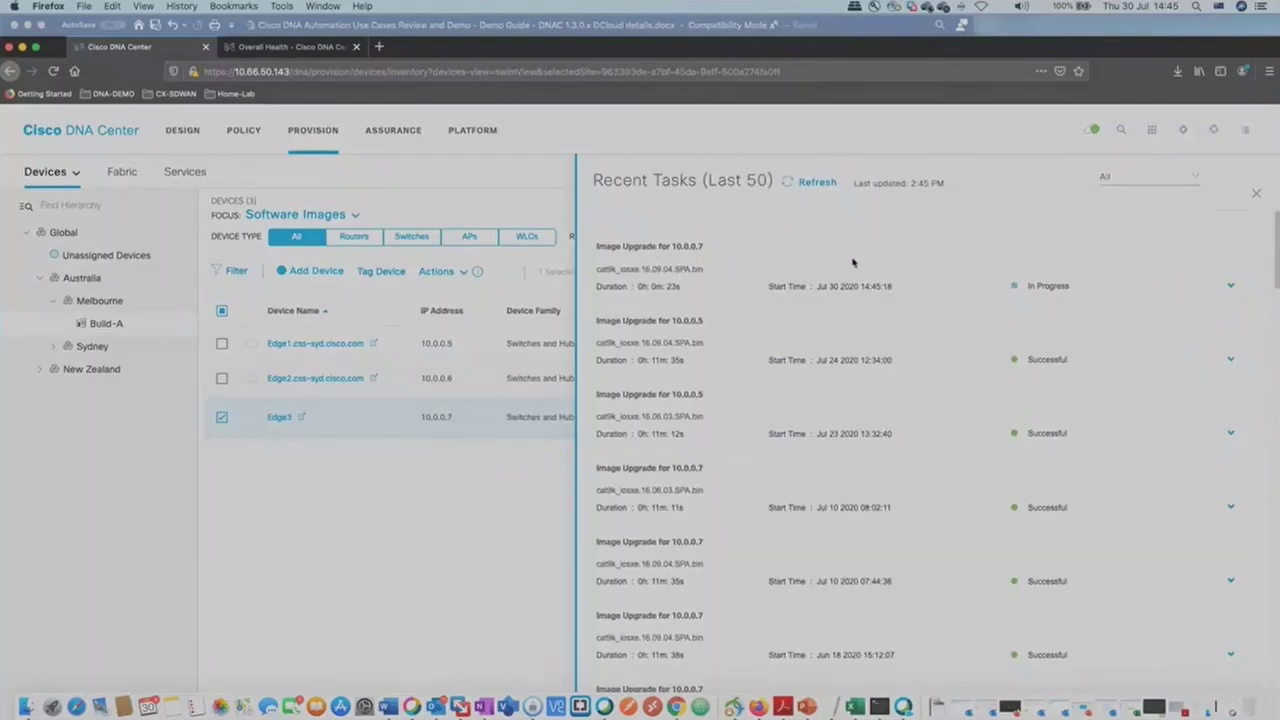
left_click(1231, 289)
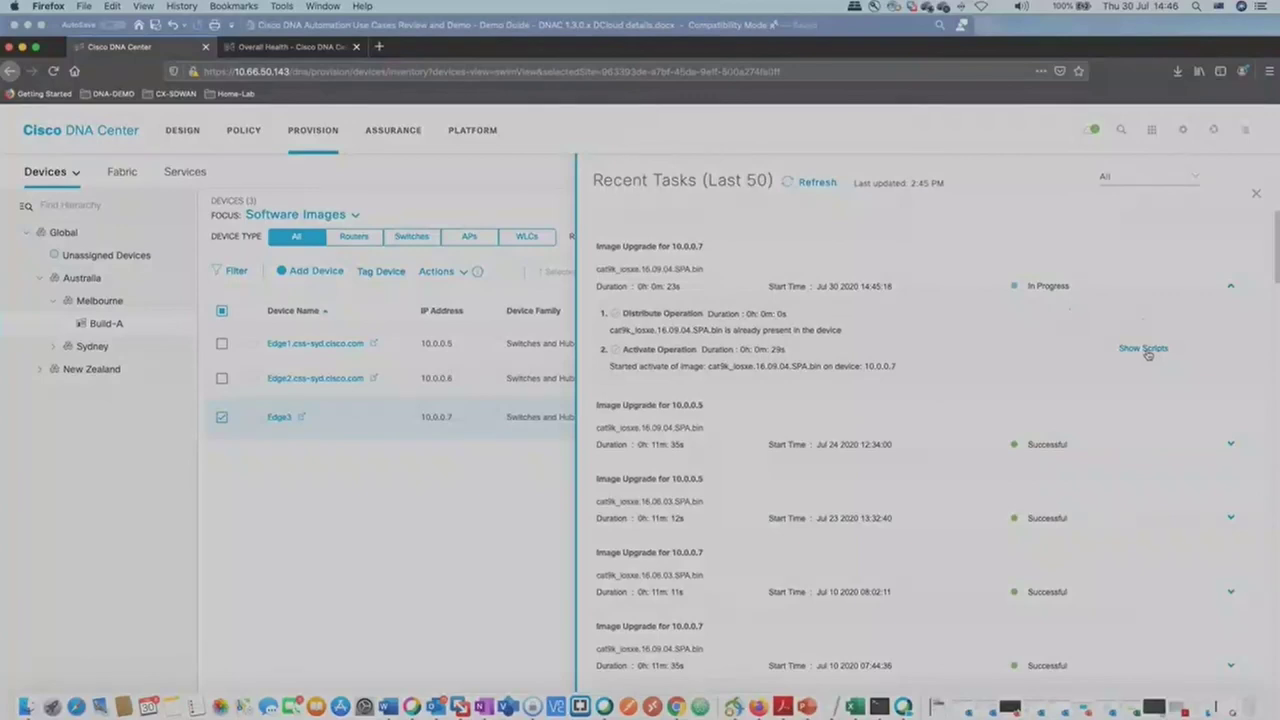
Step: Show the activation scripts, refresh Recent Tasks twice, and re-expand the 10.0.0.7 upgrade task
left_click(1145, 350)
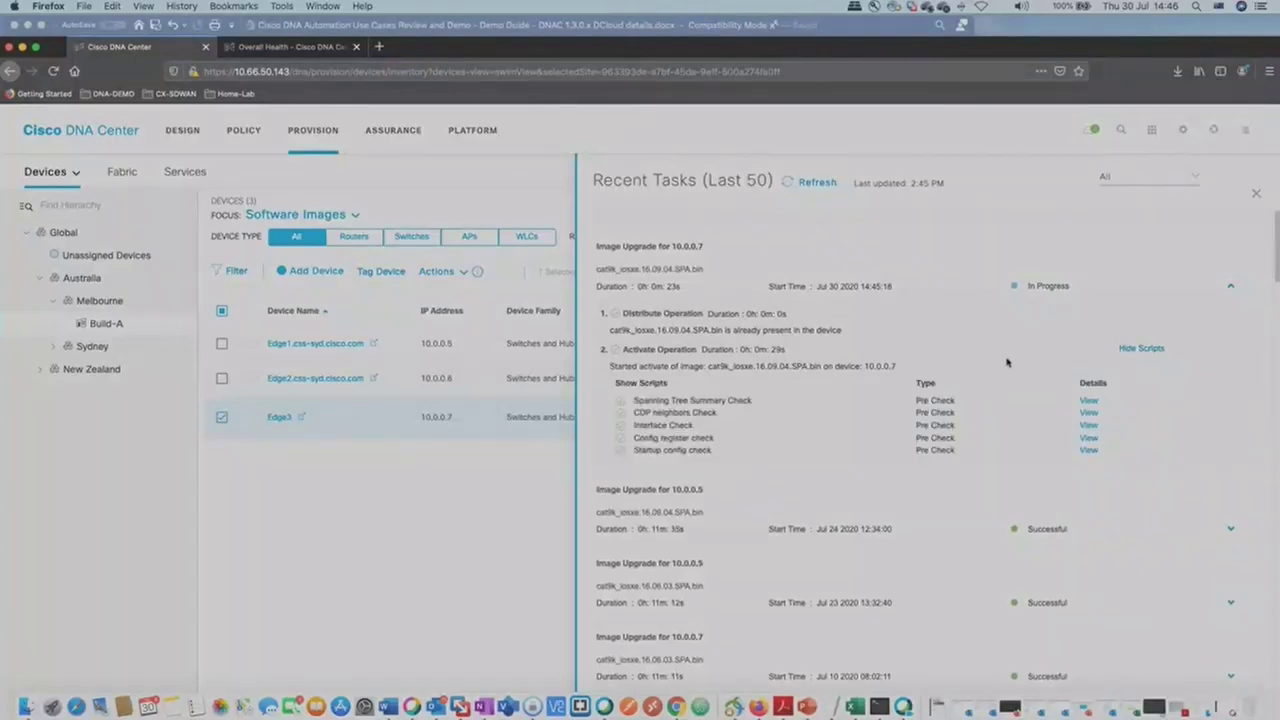
left_click(792, 182)
left_click(792, 182)
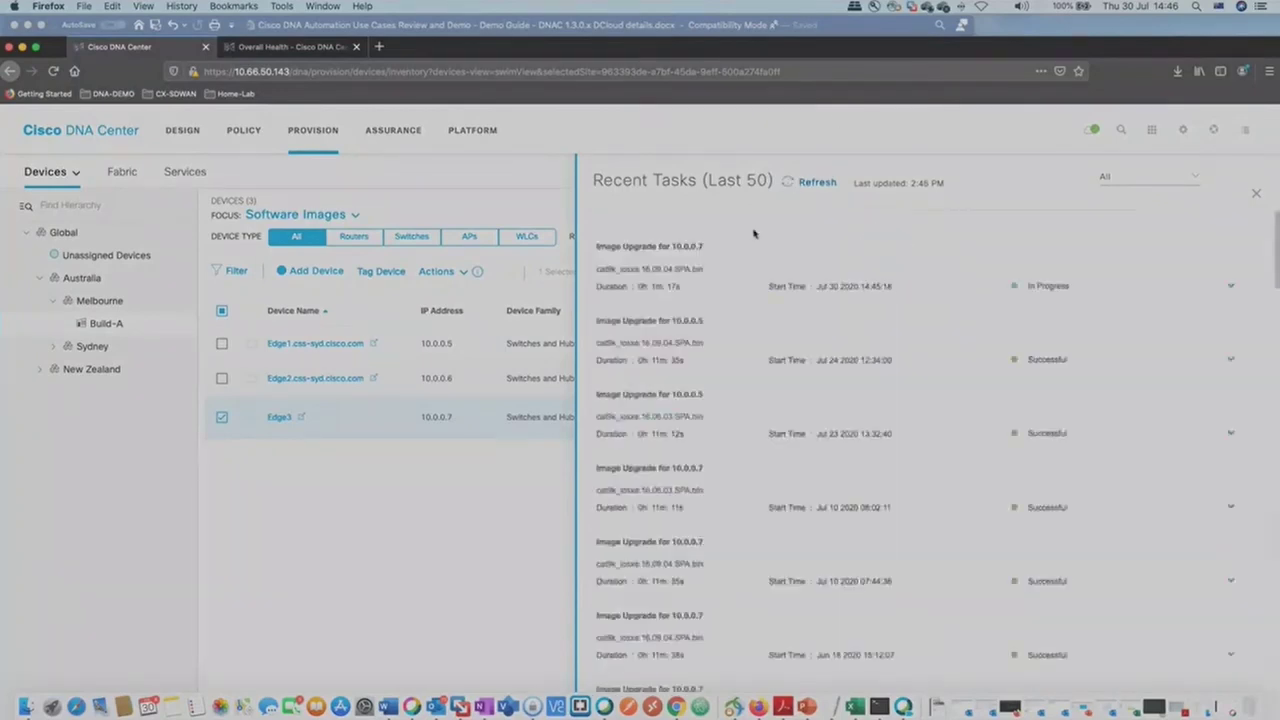
left_click(1230, 287)
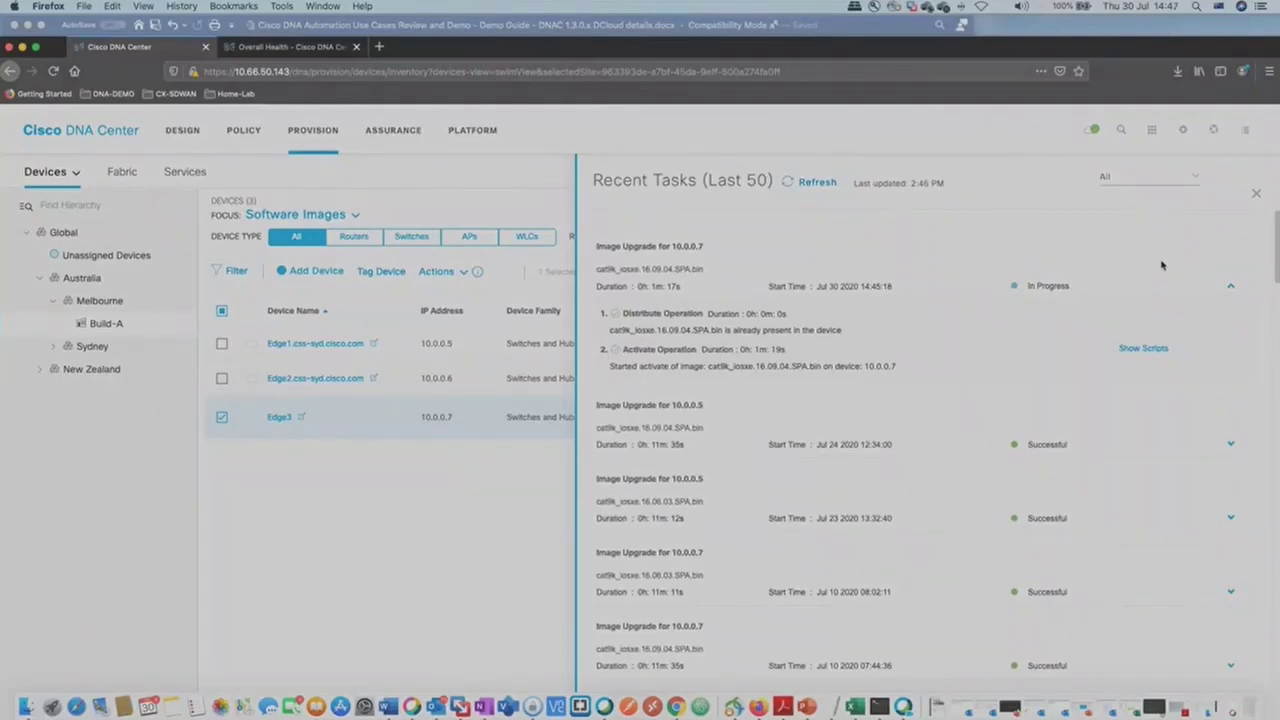
Step: Go to System Settings, view Device EULA Acceptance, then open the Cisco Credentials page
left_click(1155, 138)
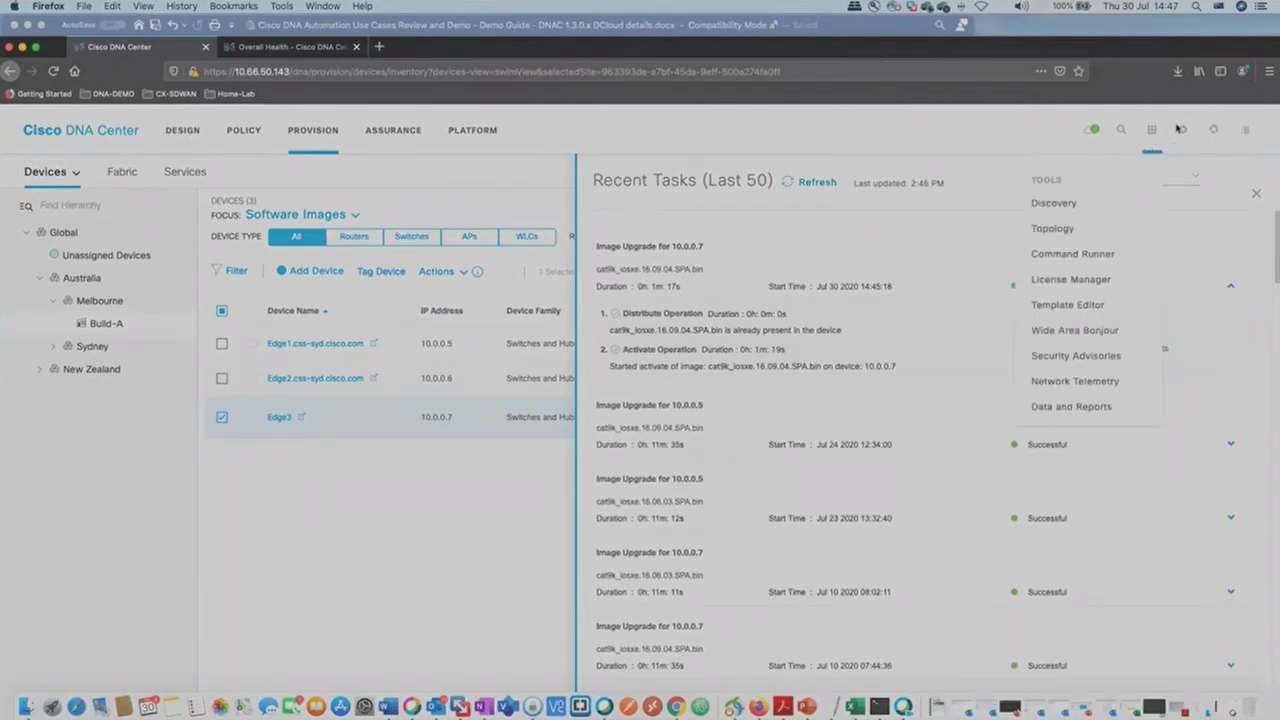
left_click(1184, 137)
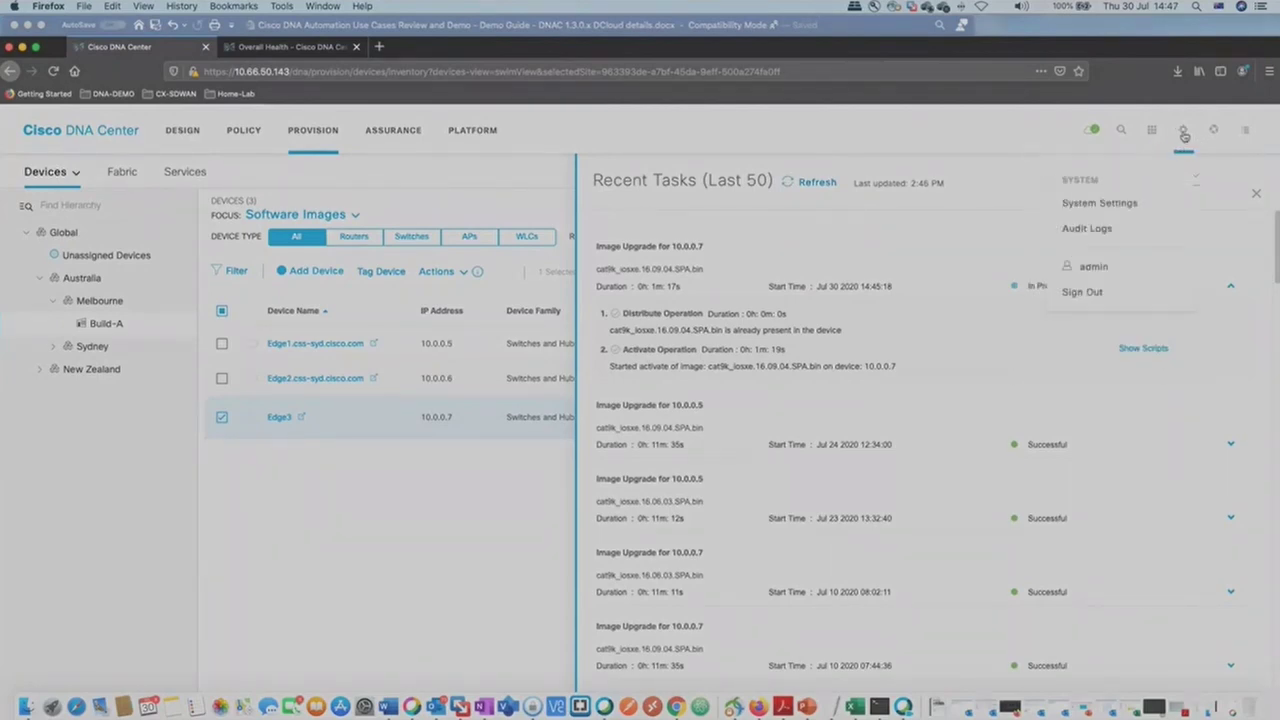
left_click(1140, 204)
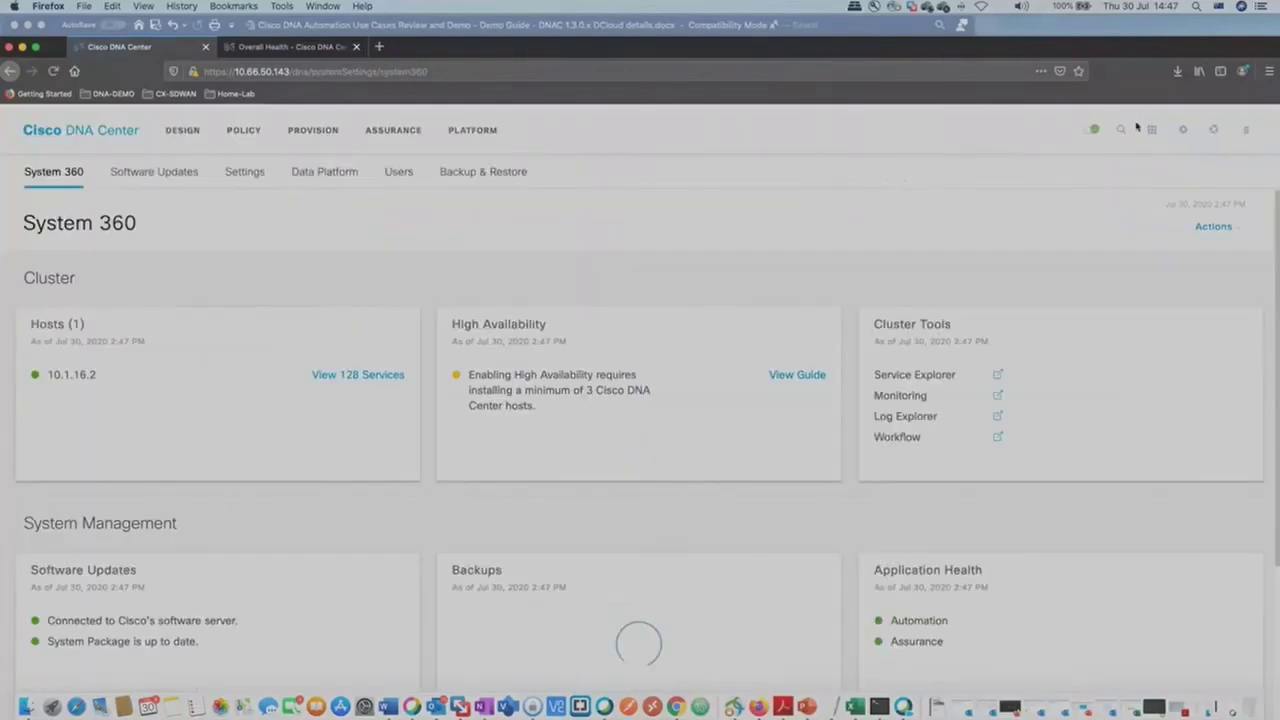
left_click(245, 173)
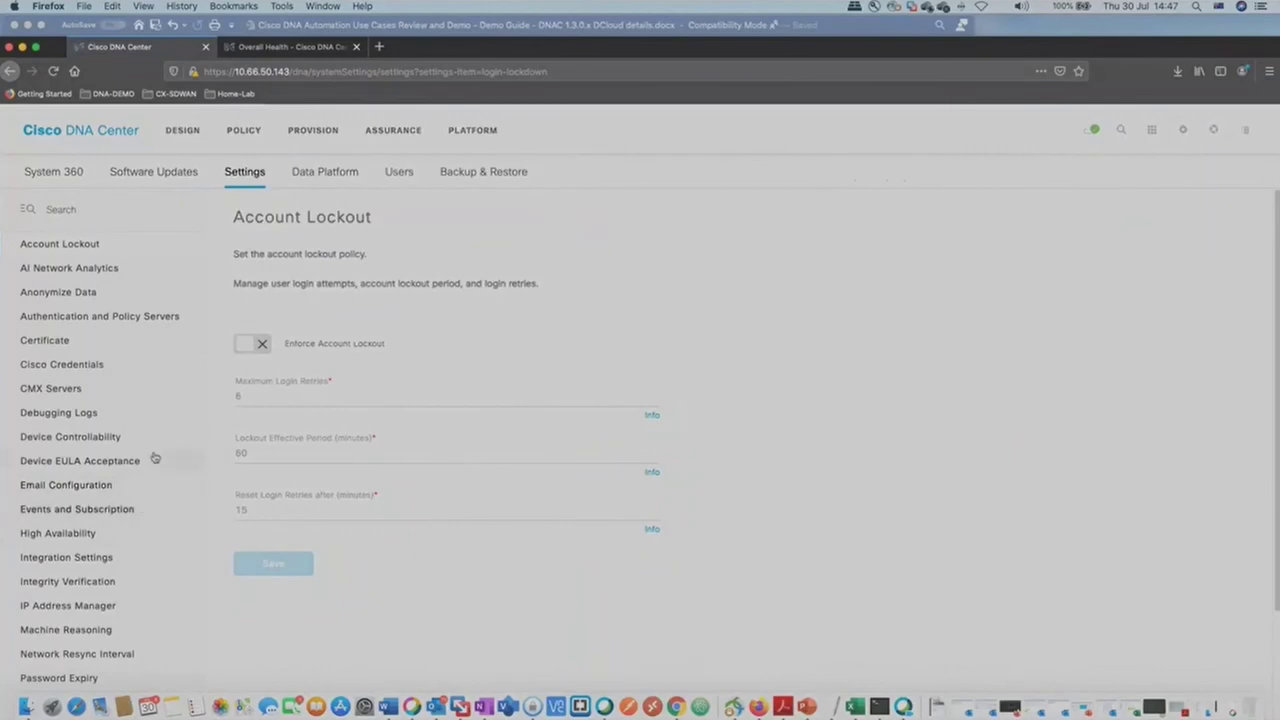
left_click(64, 463)
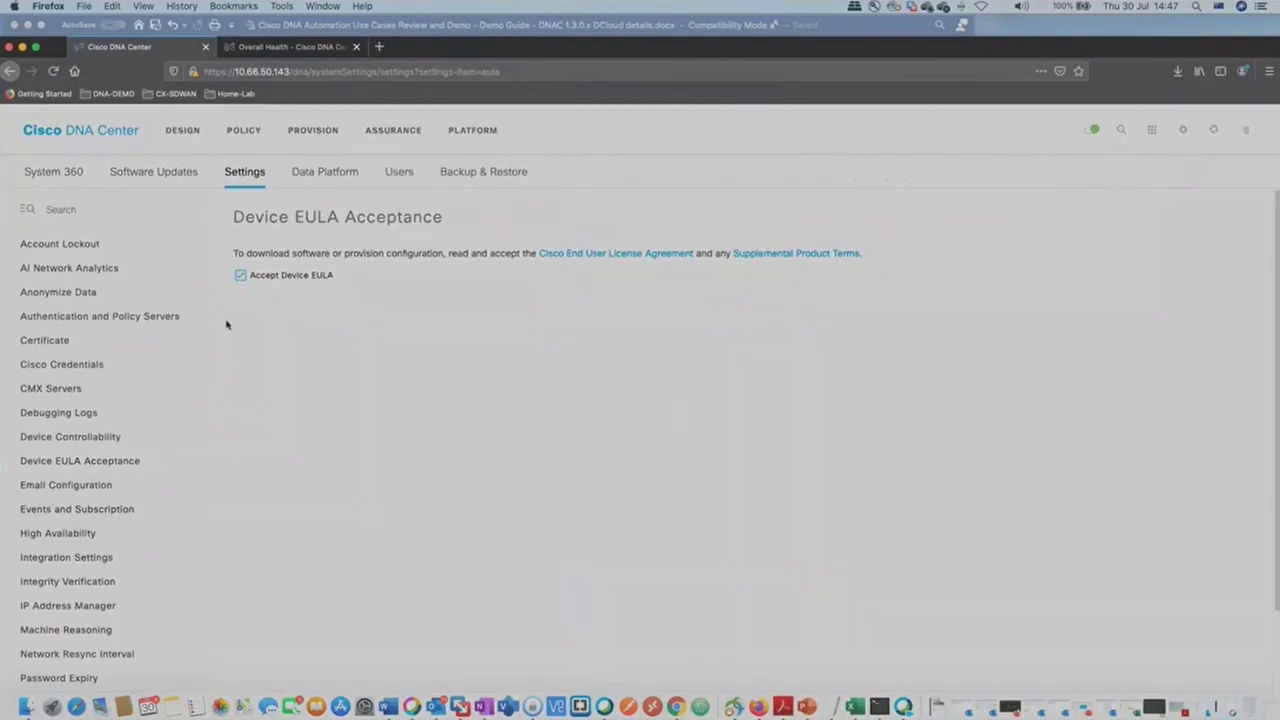
left_click(76, 367)
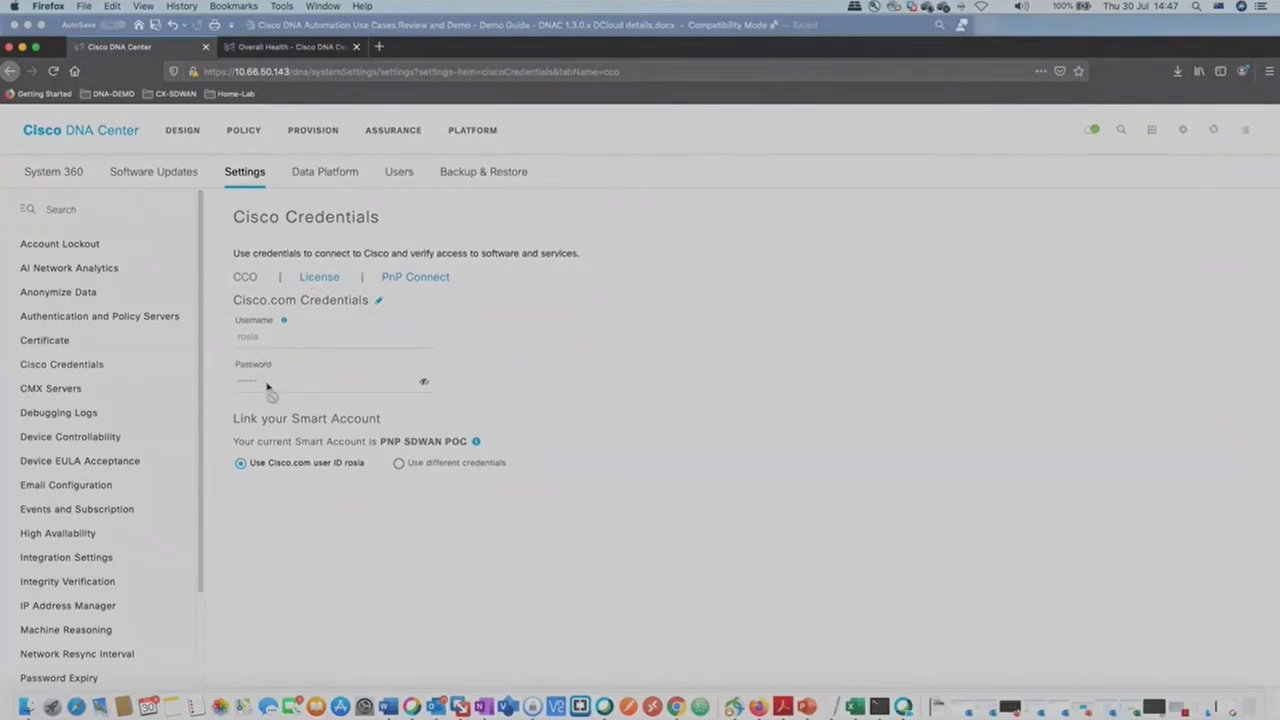
left_click(310, 283)
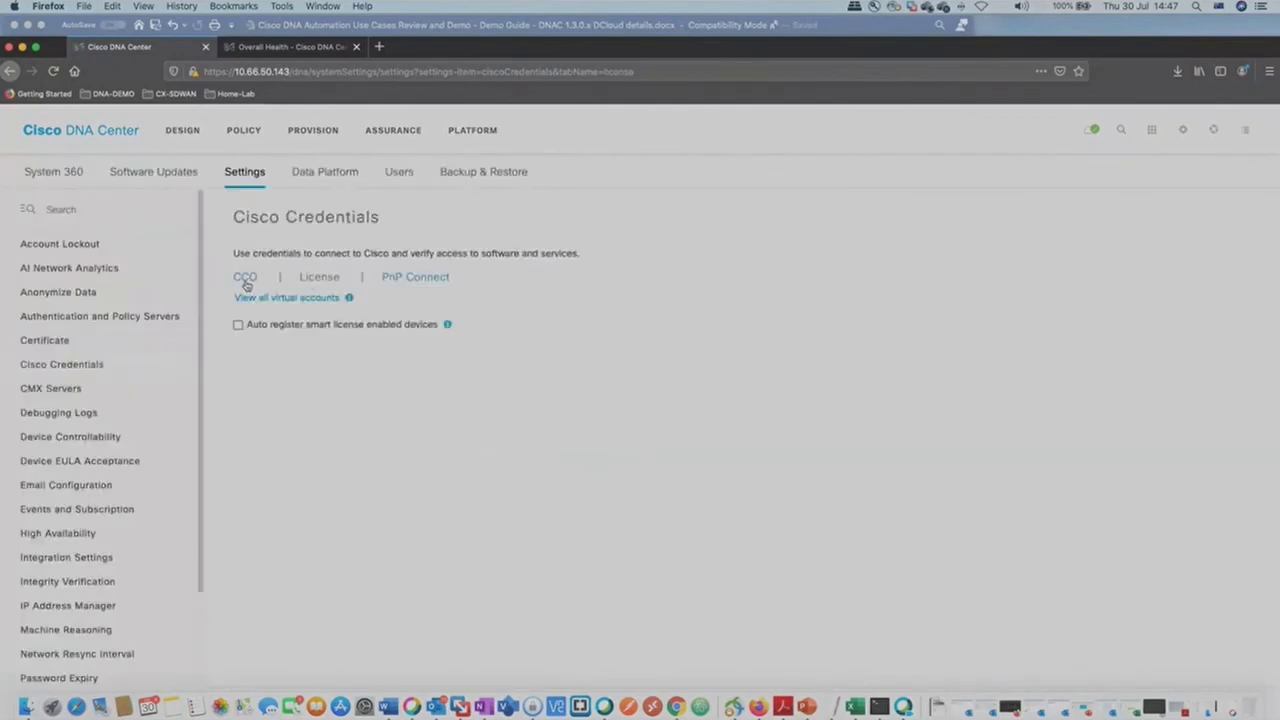
left_click(414, 281)
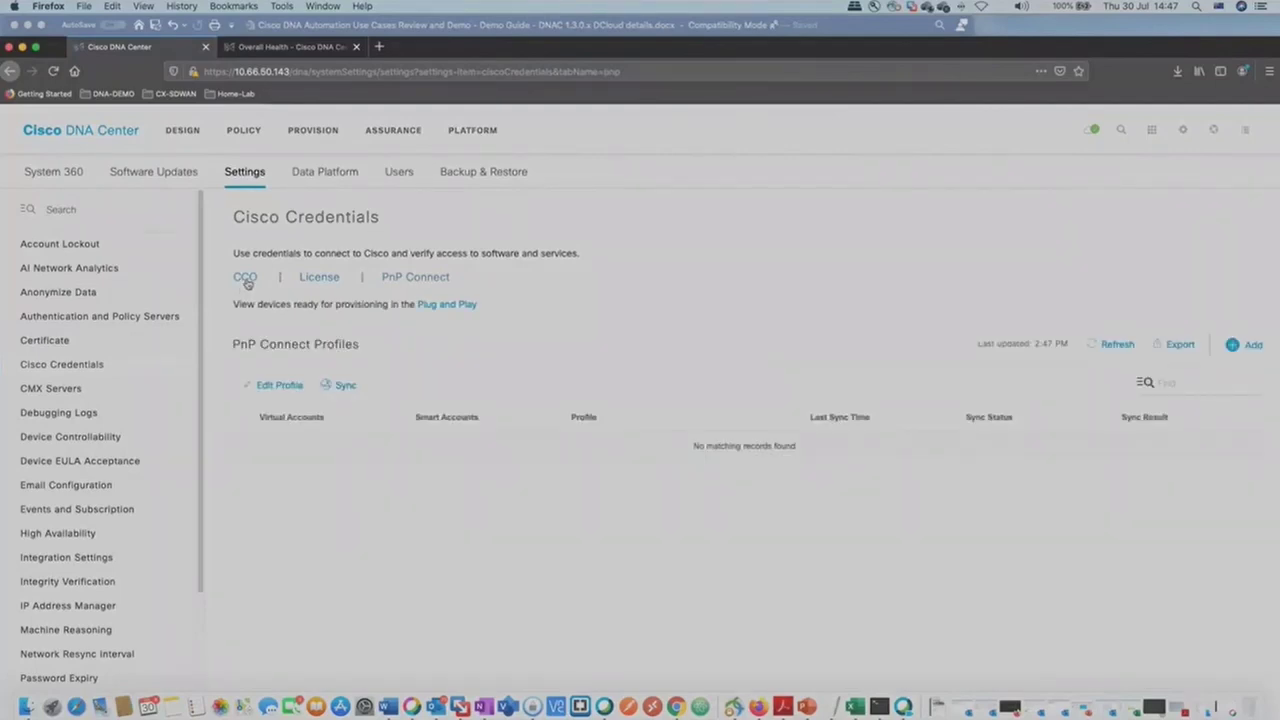
left_click(246, 282)
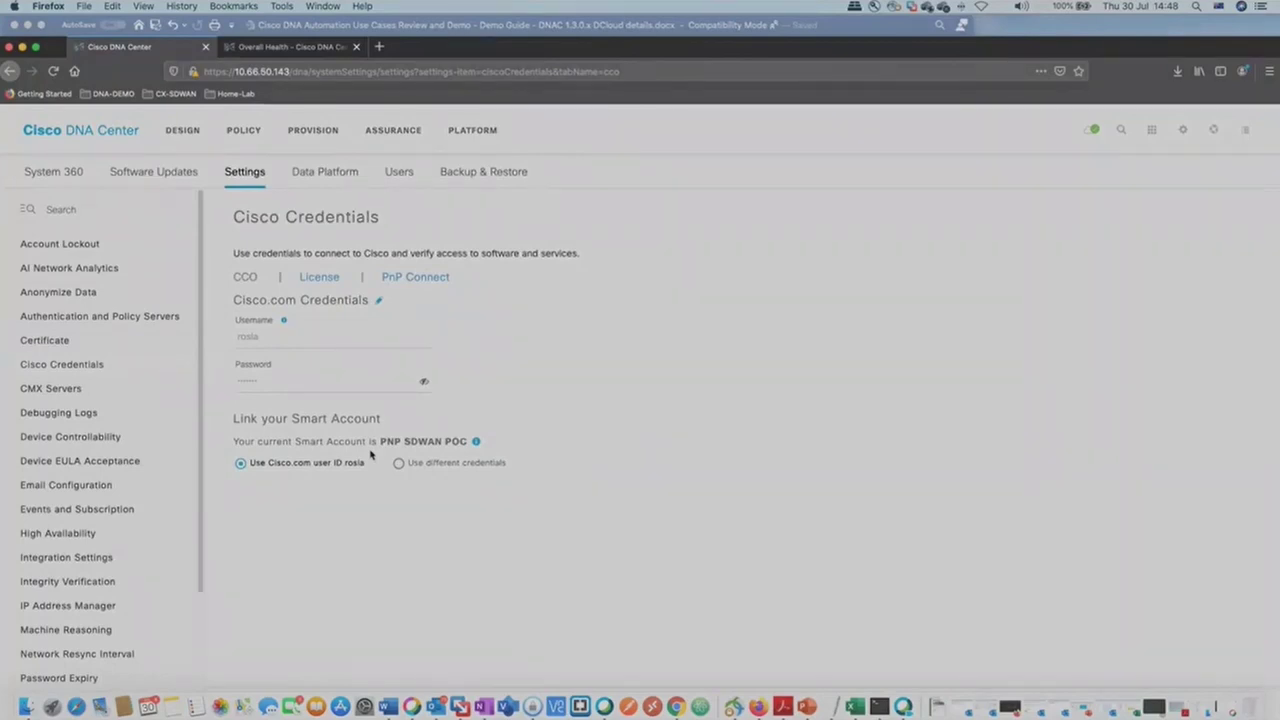
left_click(186, 130)
left_click(294, 178)
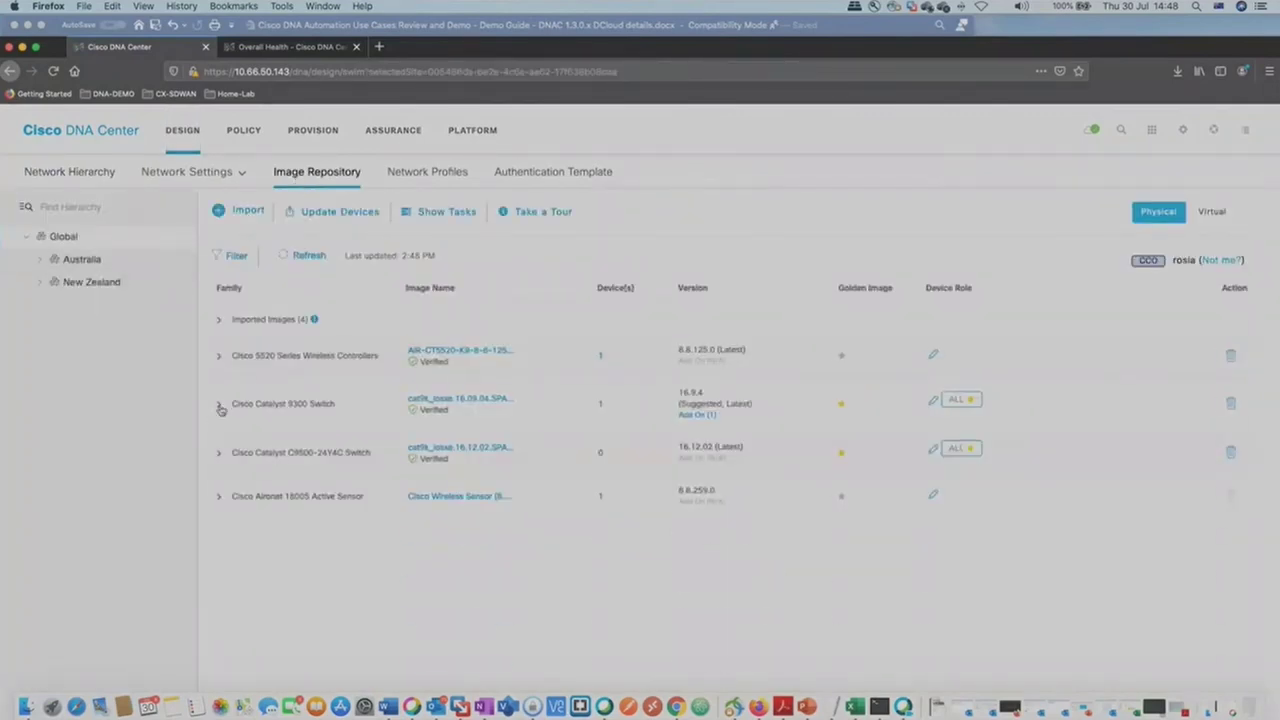
left_click(219, 408)
scroll(553, 537, "down", 5)
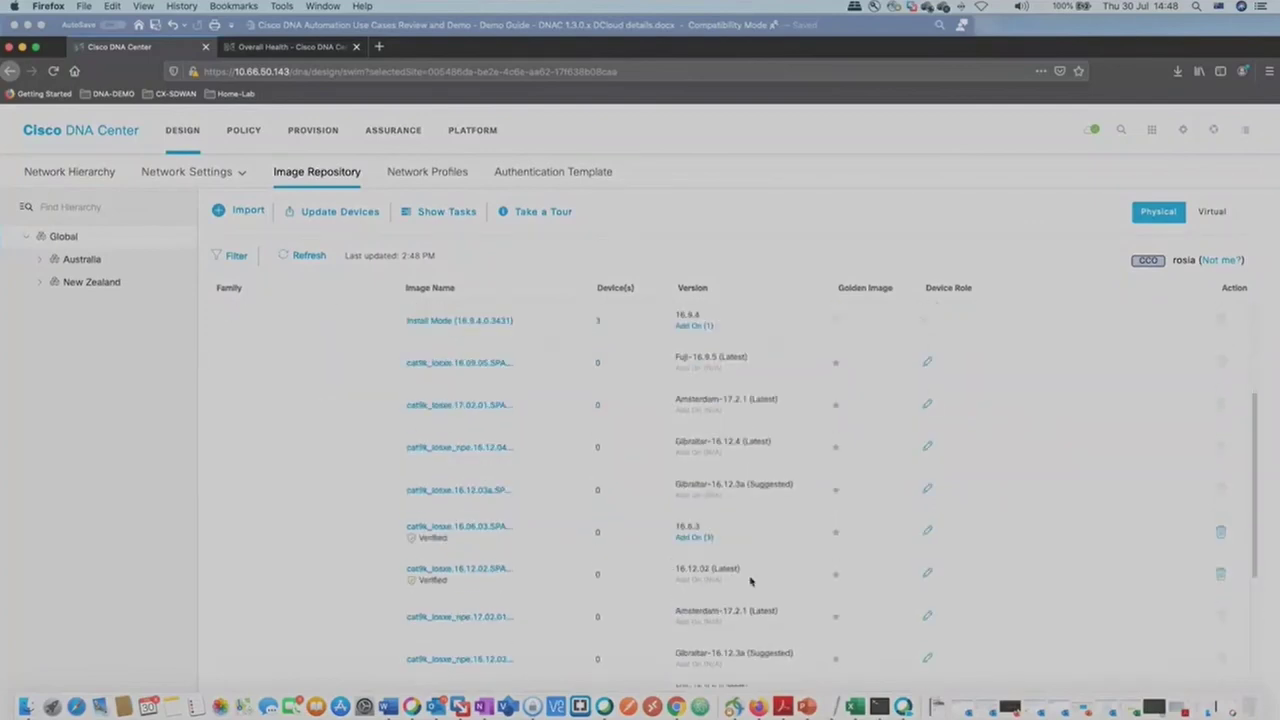
scroll(820, 590, "down", 1)
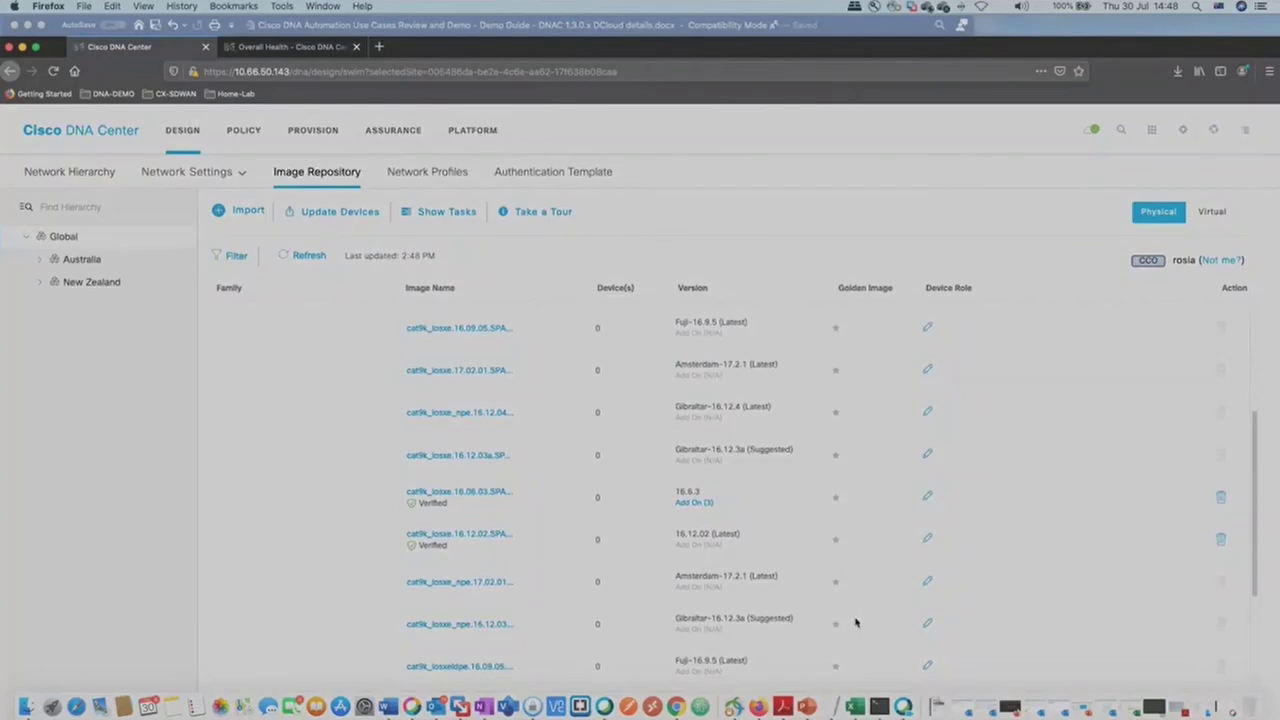
scroll(859, 614, "down", 1)
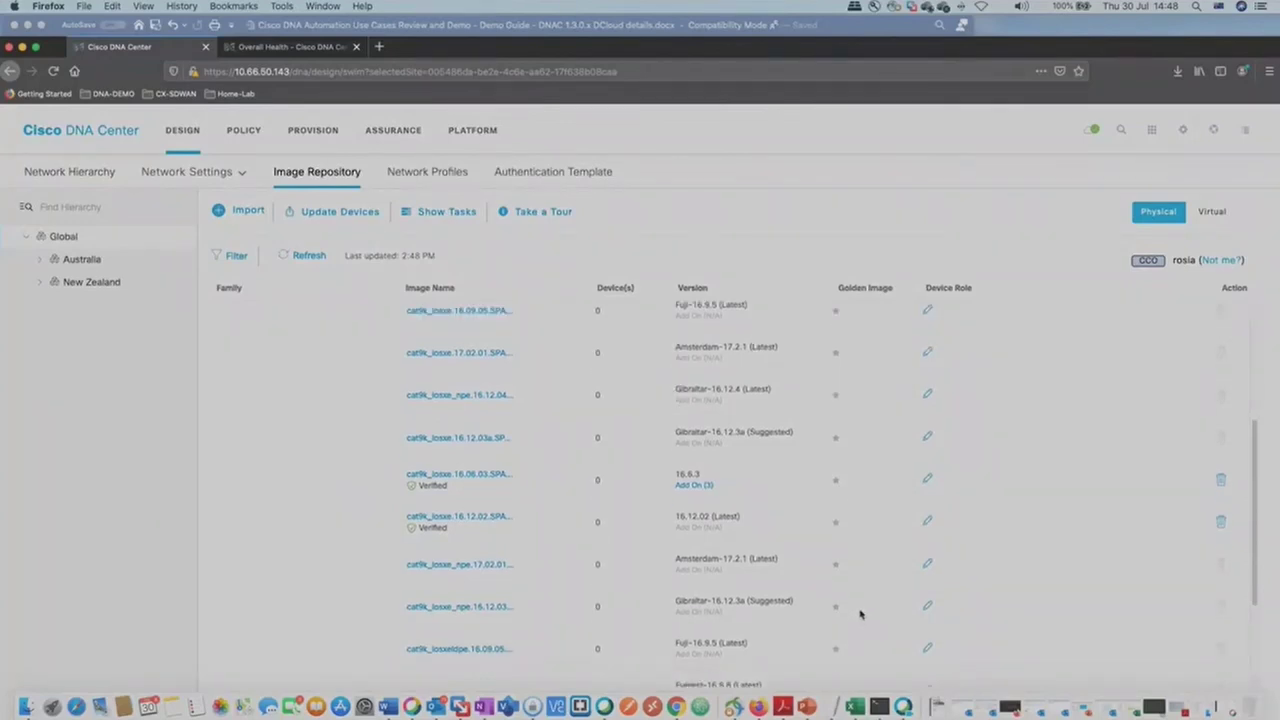
scroll(859, 611, "down", 3)
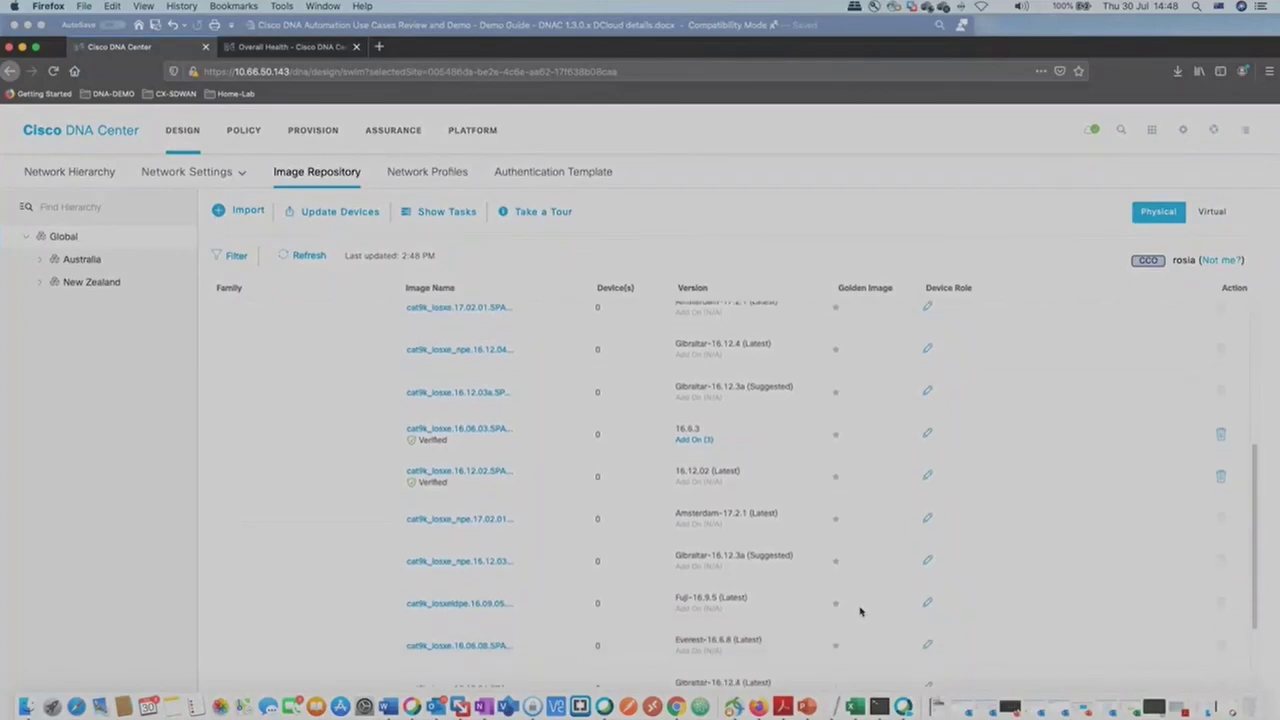
scroll(860, 611, "down", 2)
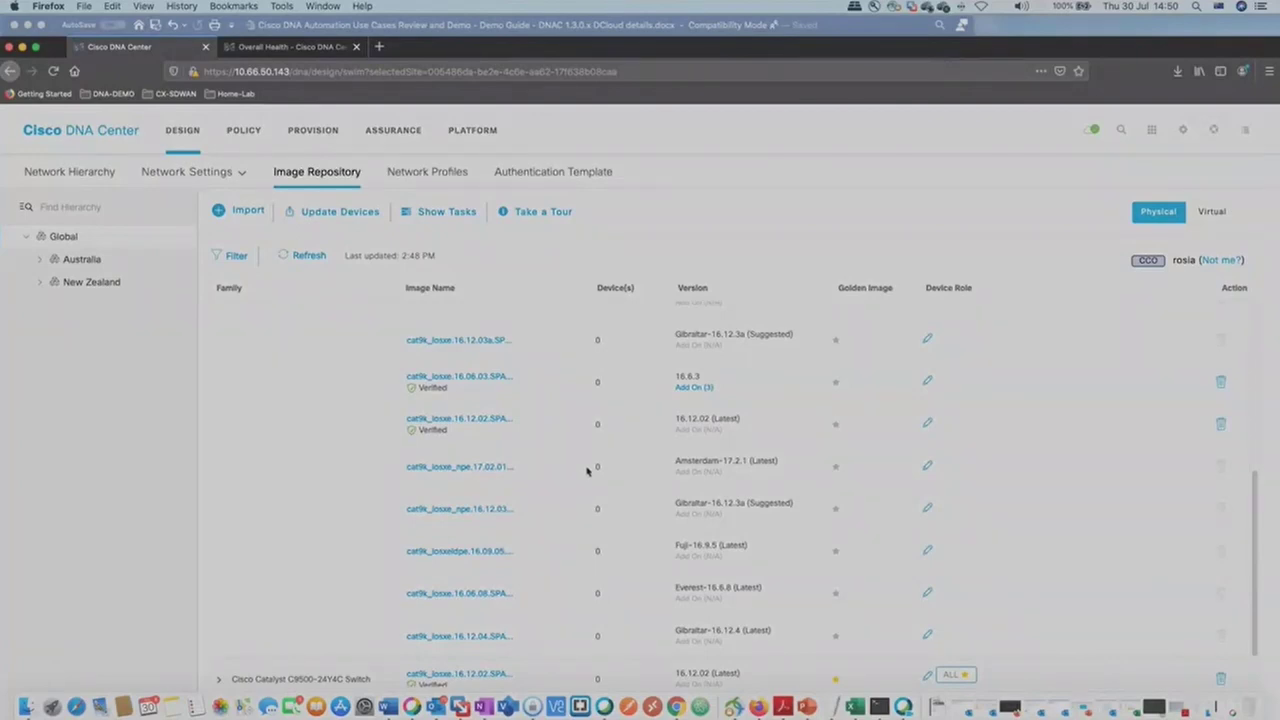
scroll(587, 471, "up", 1)
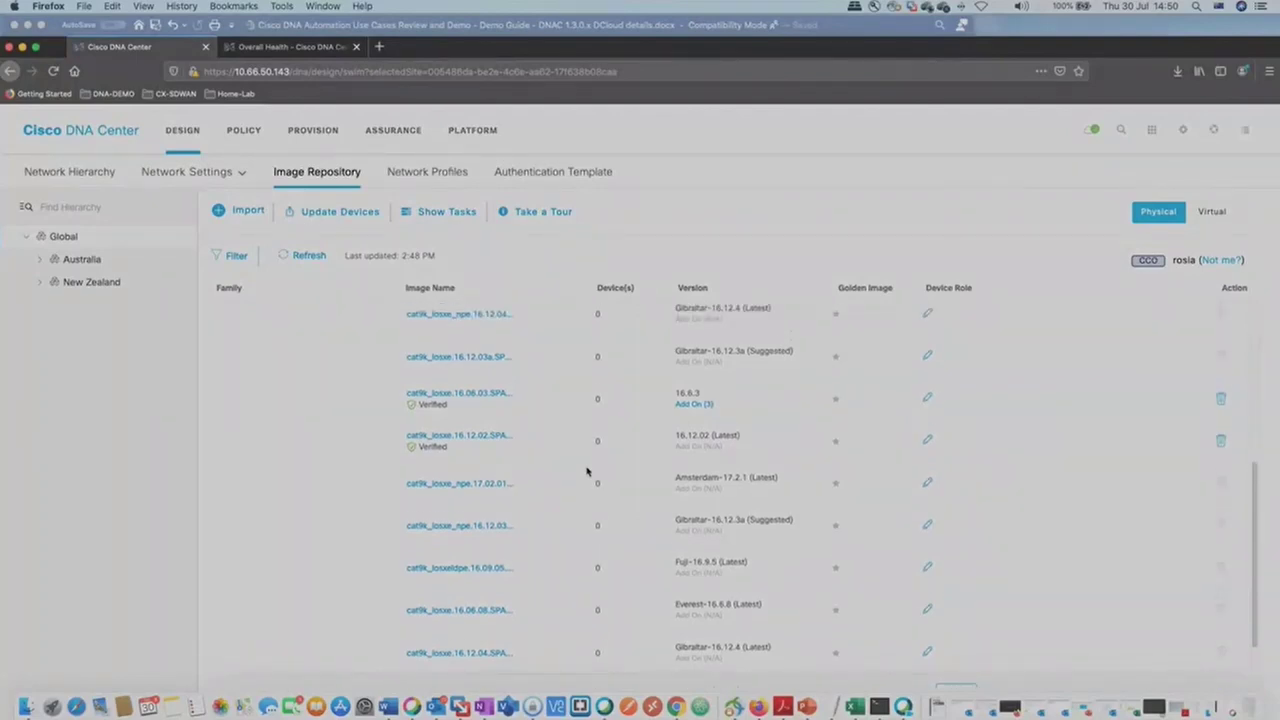
scroll(587, 471, "up", 1)
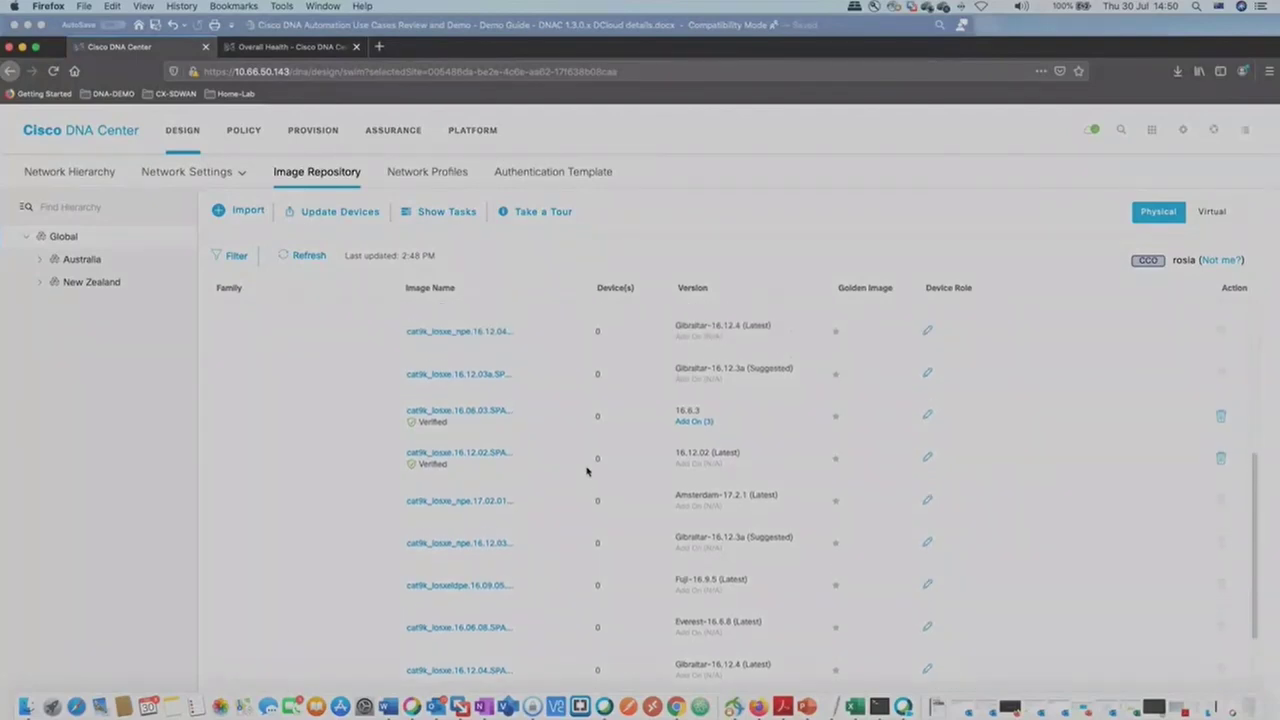
scroll(587, 471, "up", 5)
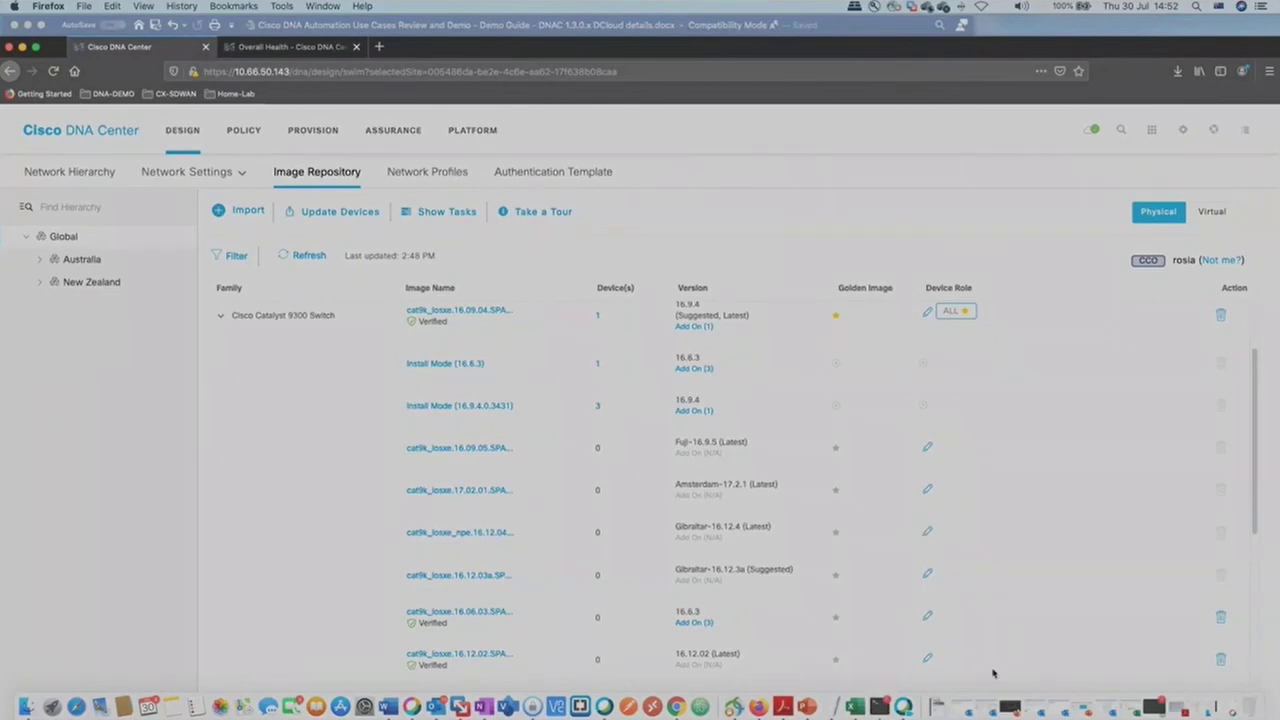
left_click(880, 706)
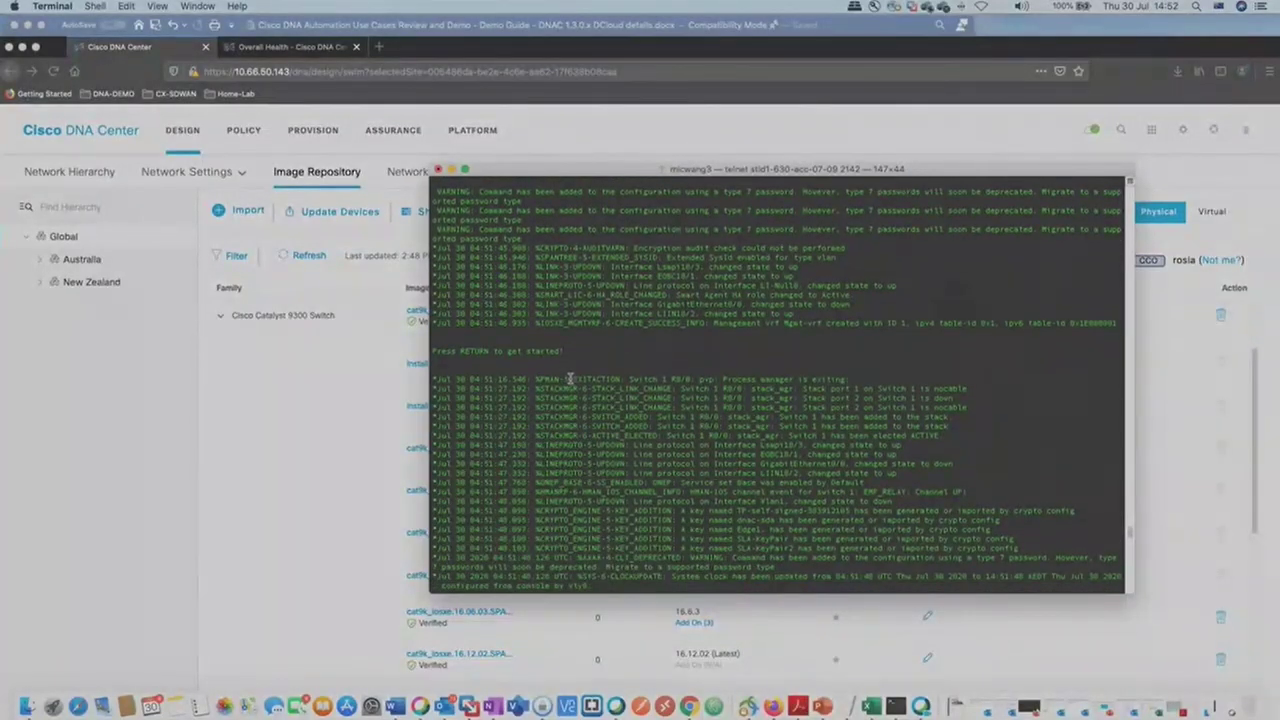
left_click_drag(636, 175, 511, 187)
left_click(327, 182)
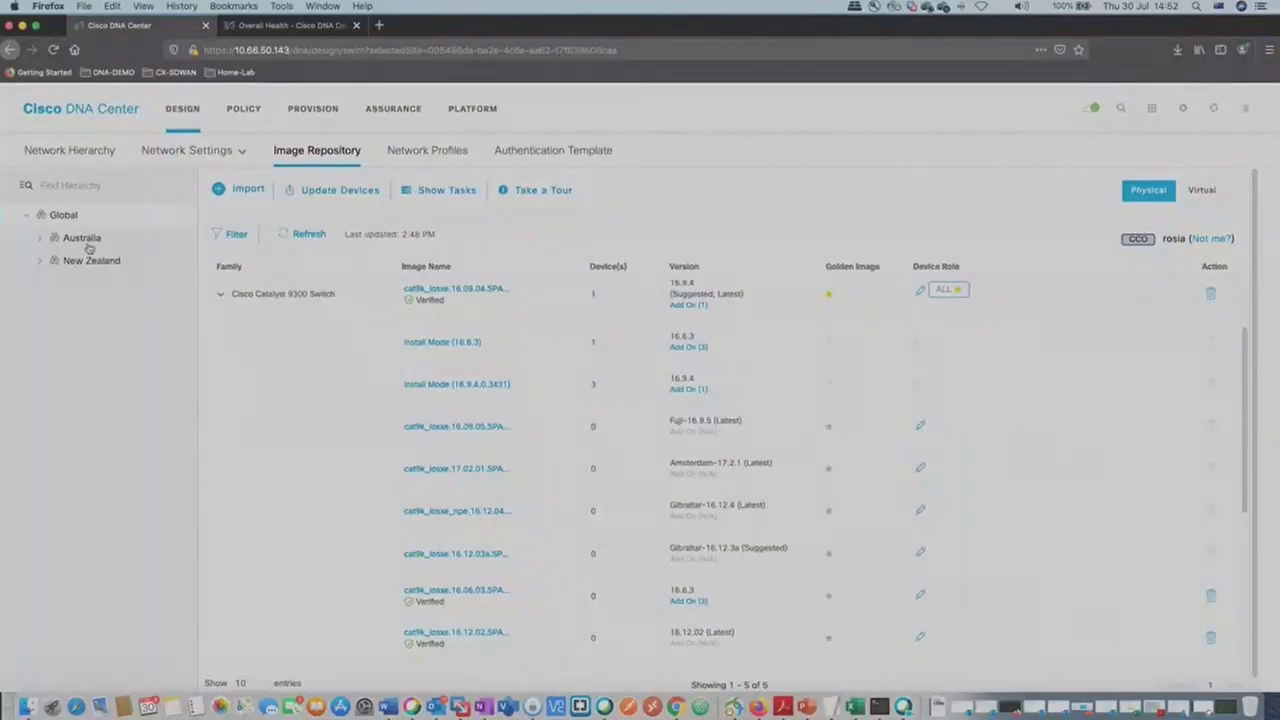
Step: Expand Catalyst 9300 images for Australia > Melbourne > Build-A, then go to Update Devices
left_click(46, 240)
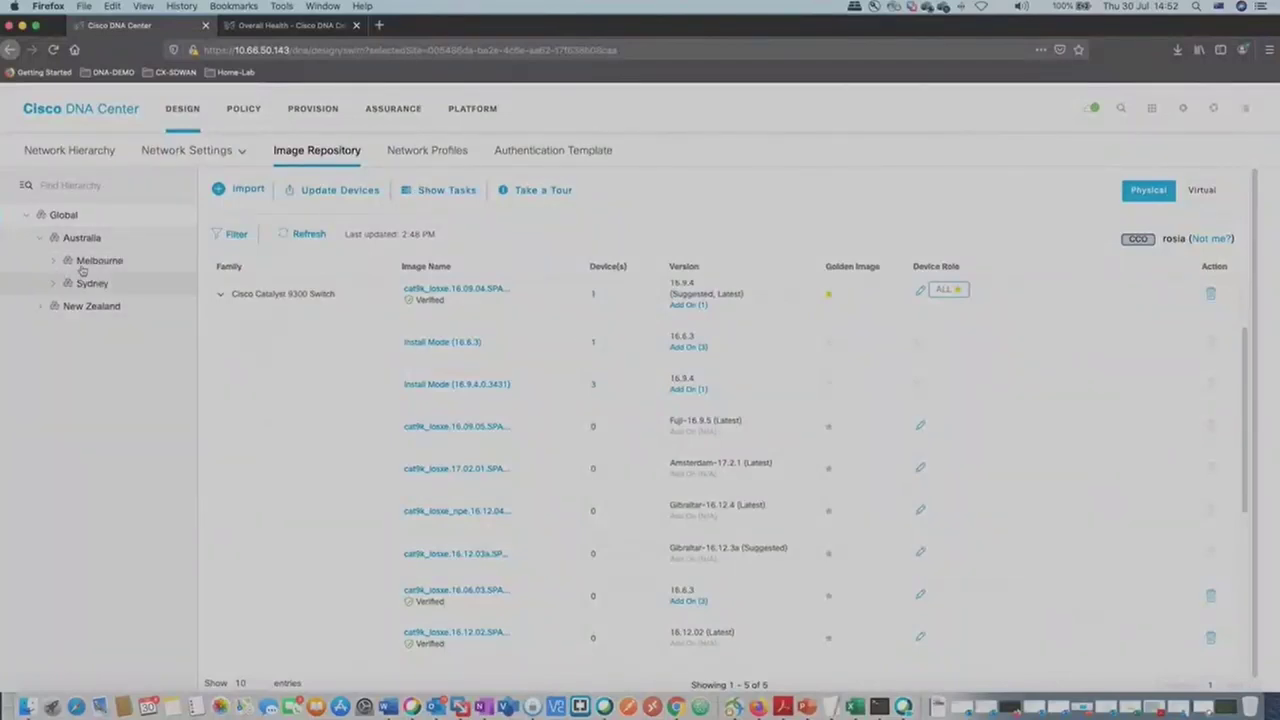
left_click(90, 284)
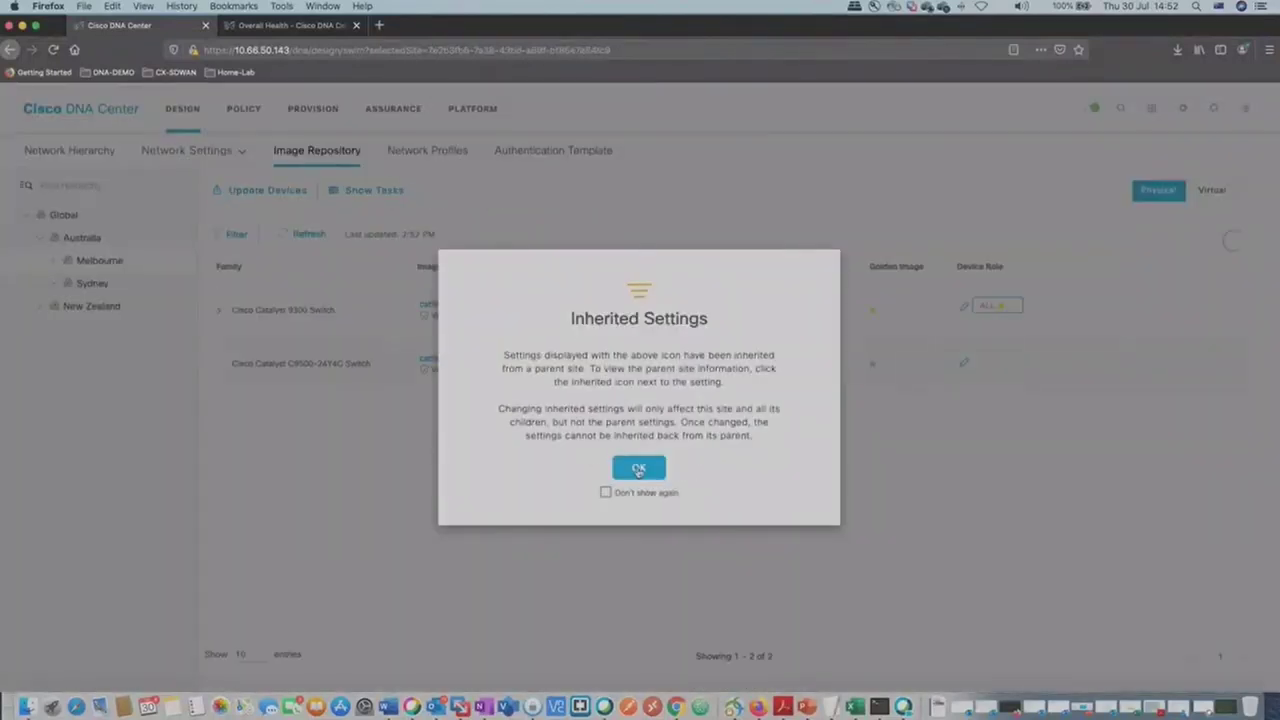
left_click(56, 283)
left_click(53, 260)
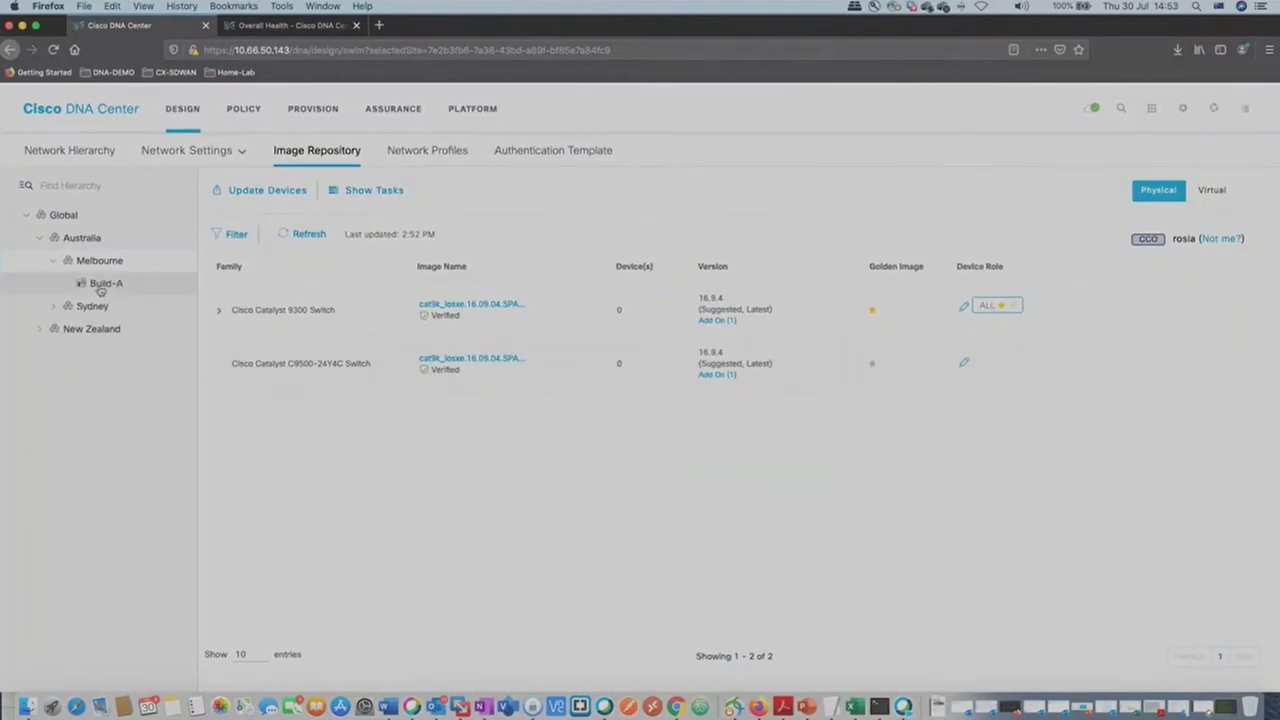
left_click(103, 285)
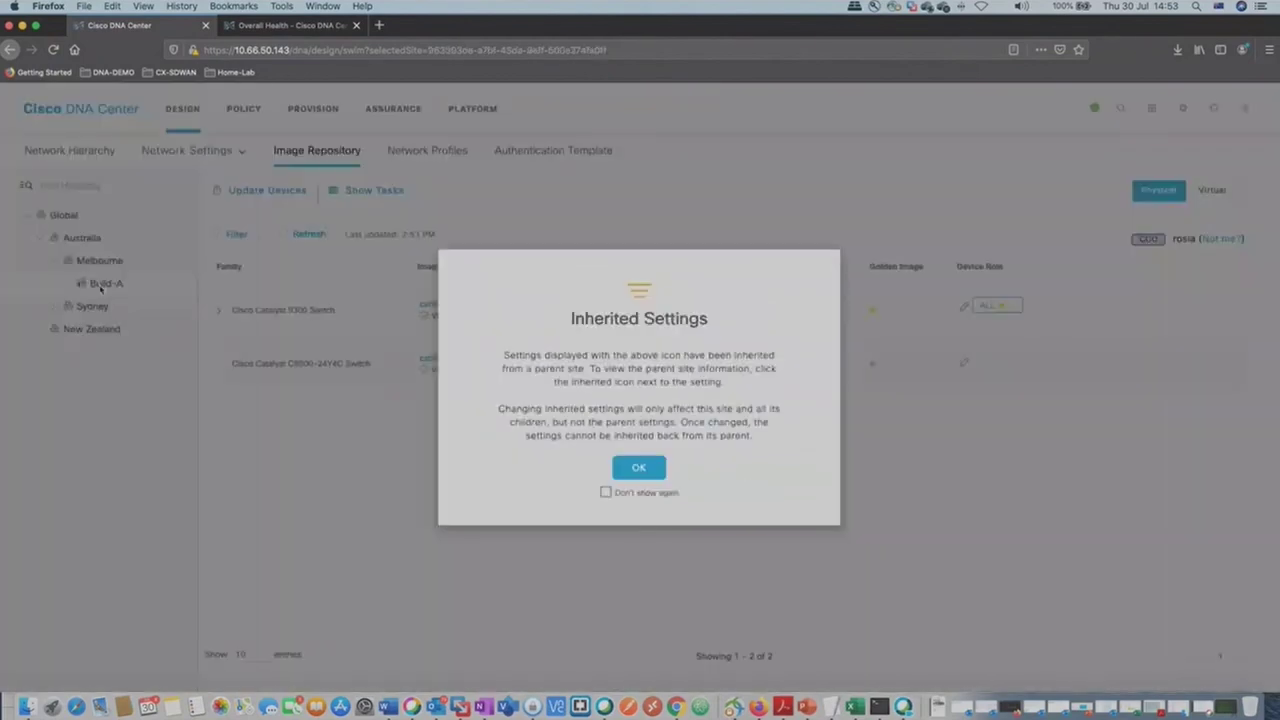
left_click(639, 468)
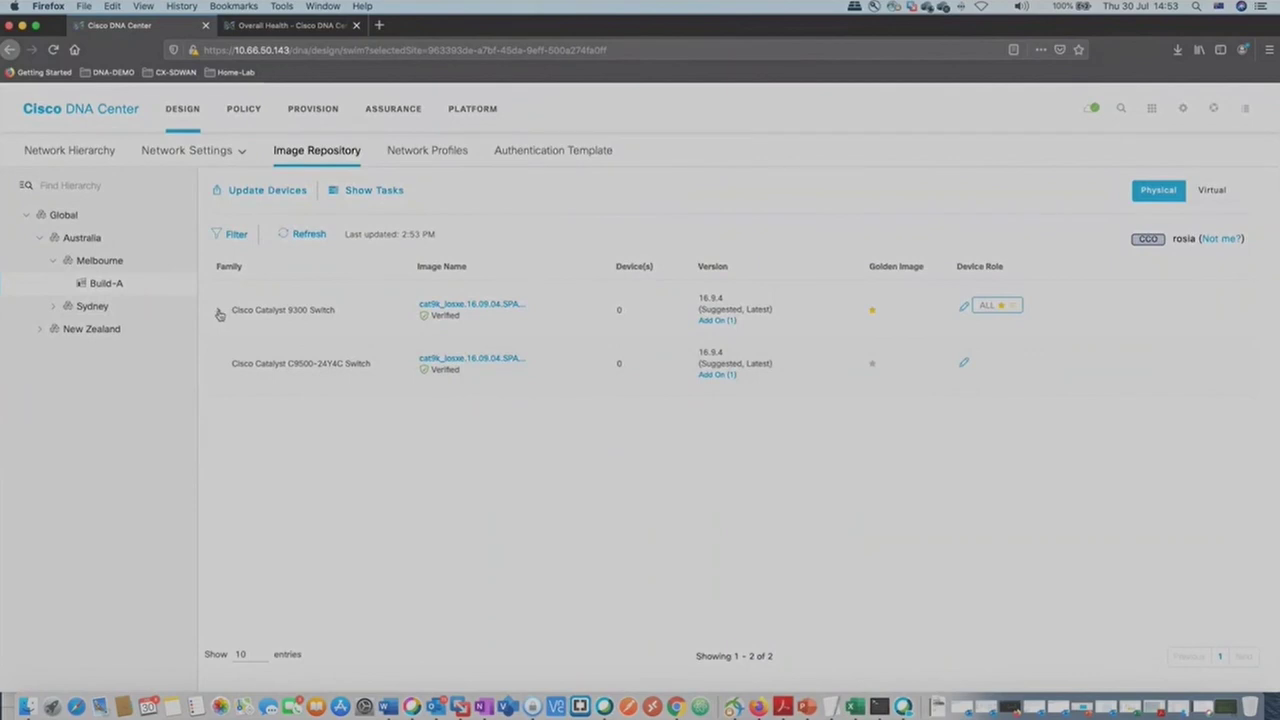
left_click(219, 313)
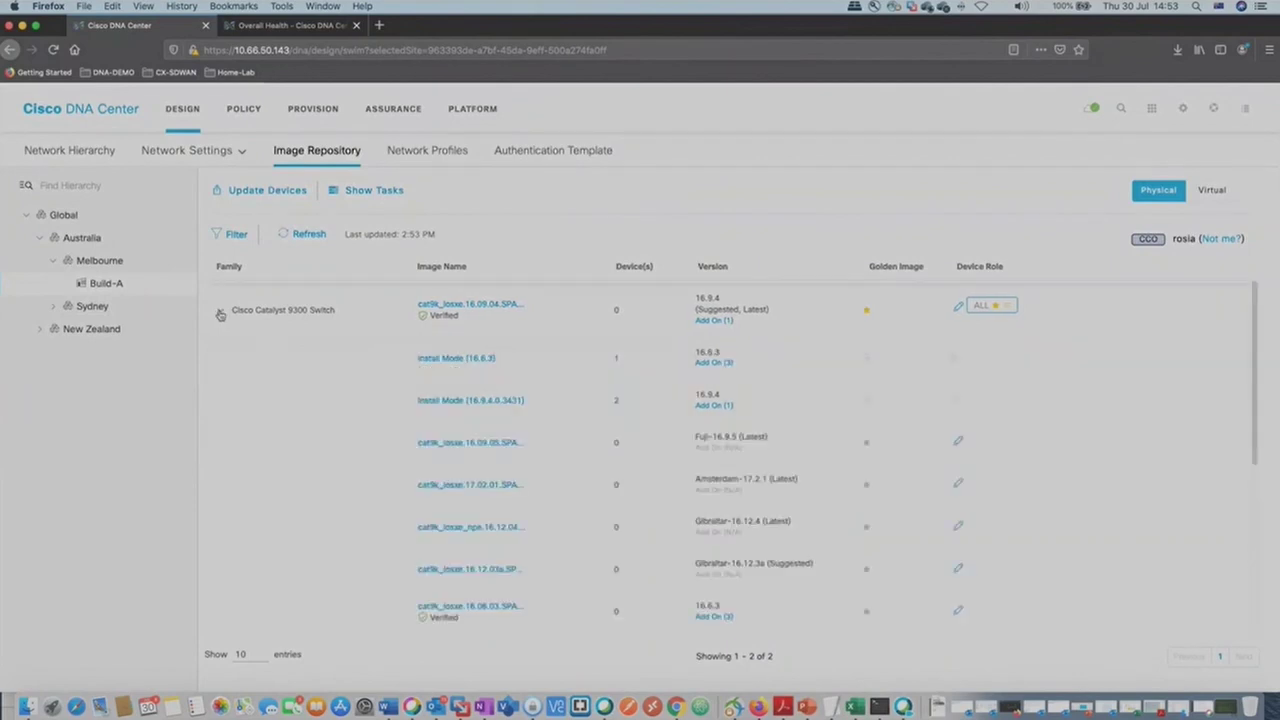
left_click(266, 190)
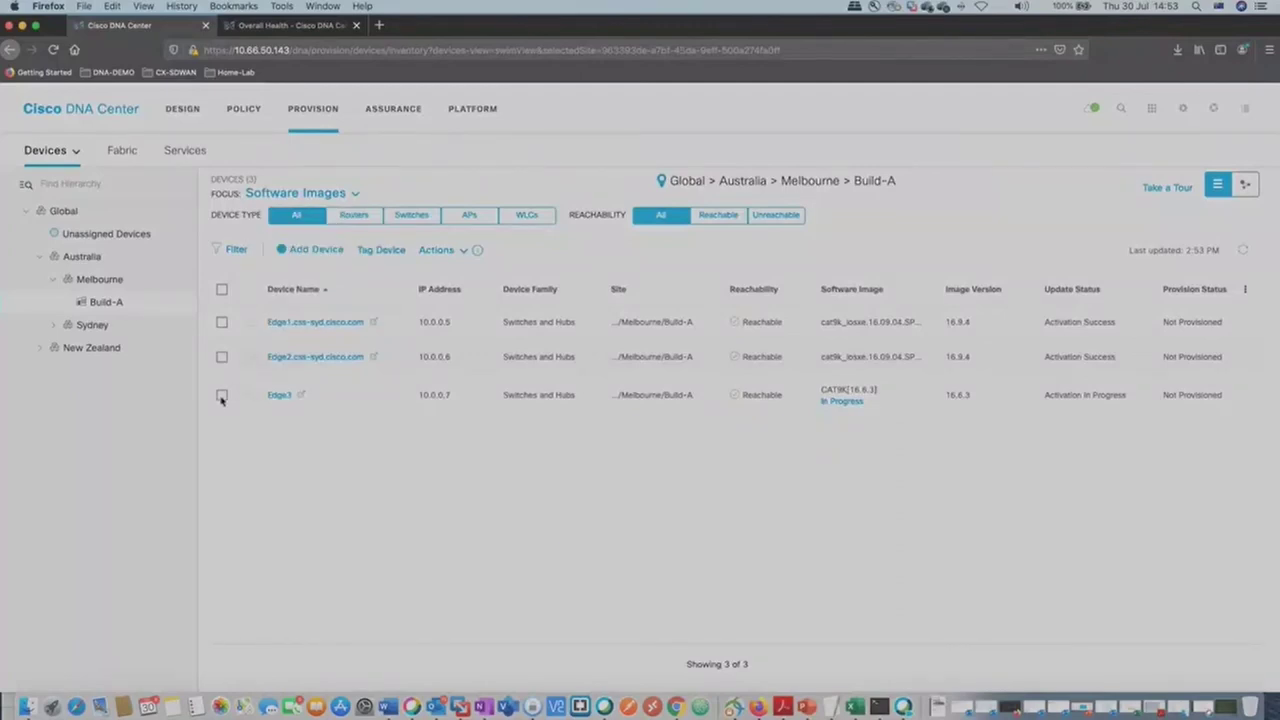
Step: View Edge3's Image Update Status, showing the 10.0.0.7 upgrade in progress, then close Recent Tasks
left_click(221, 396)
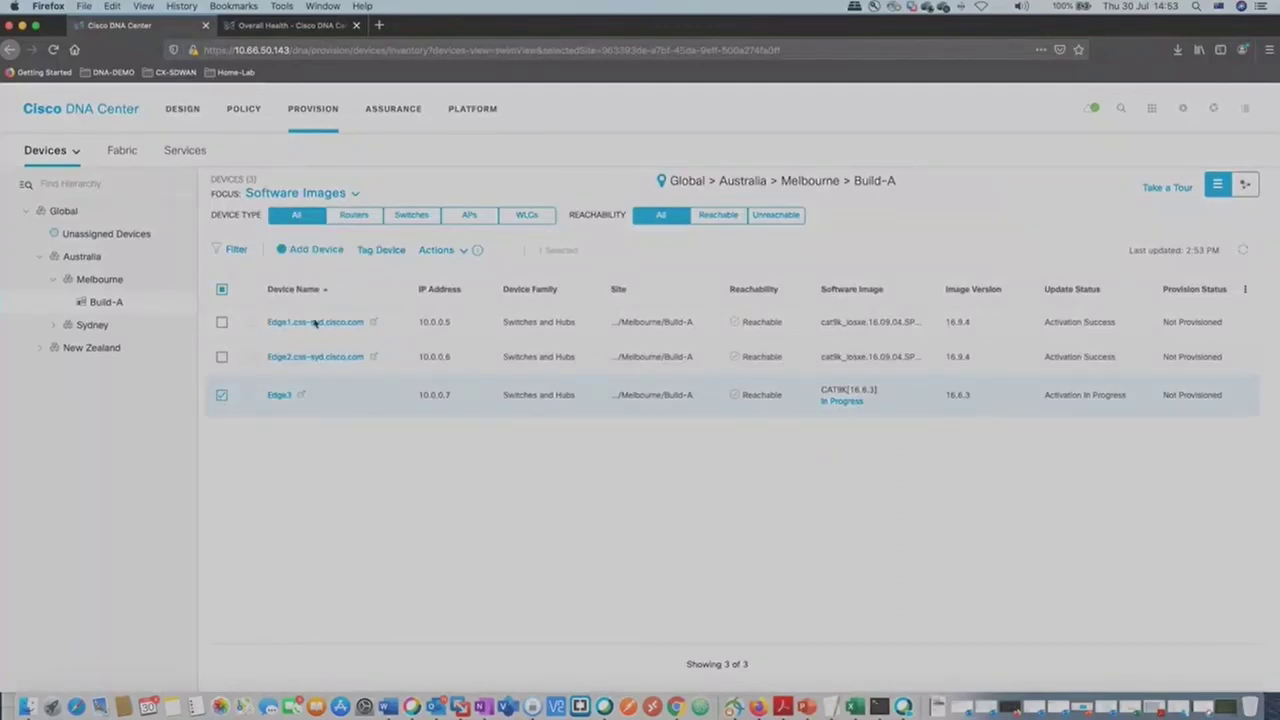
left_click(460, 251)
mouse_move(478, 308)
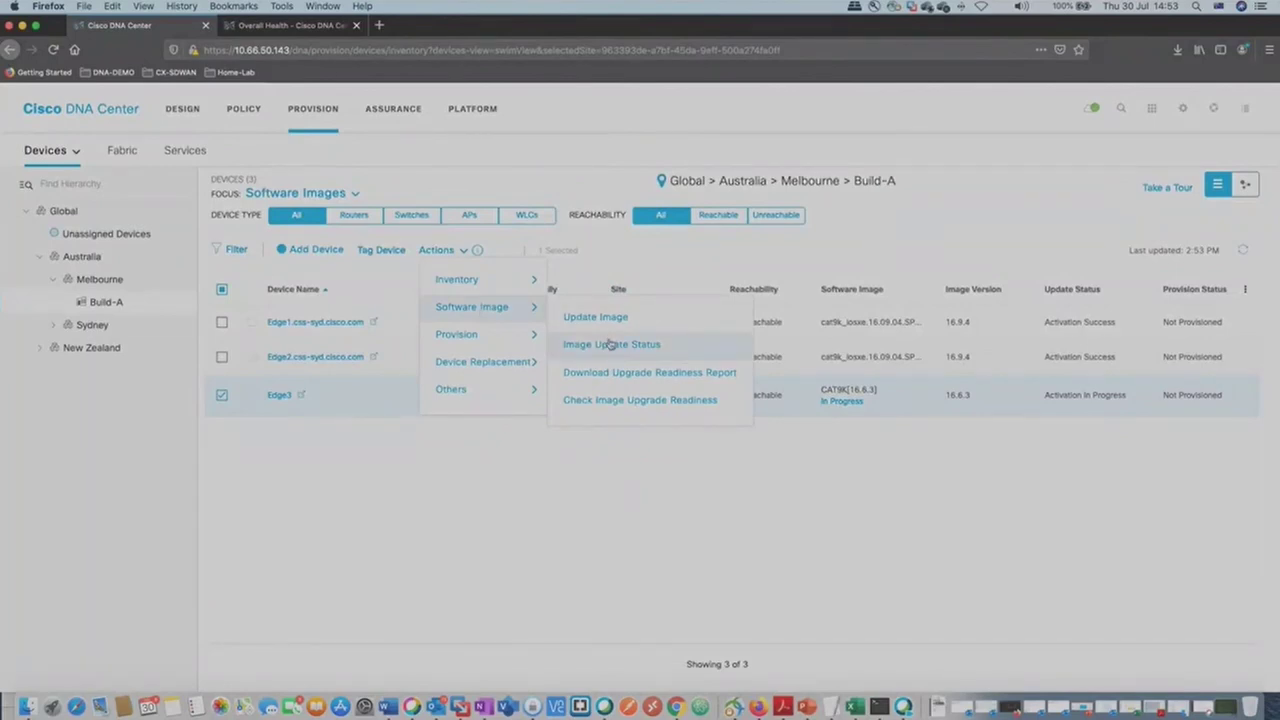
left_click(610, 344)
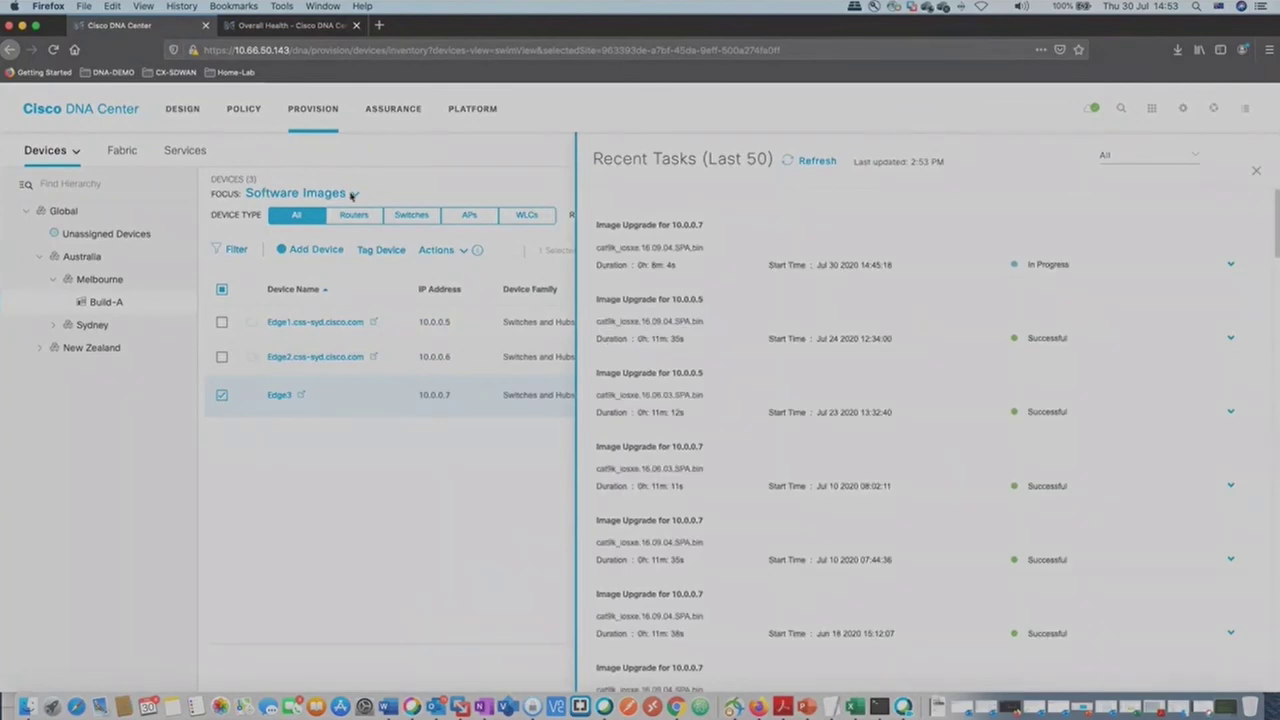
left_click(1258, 172)
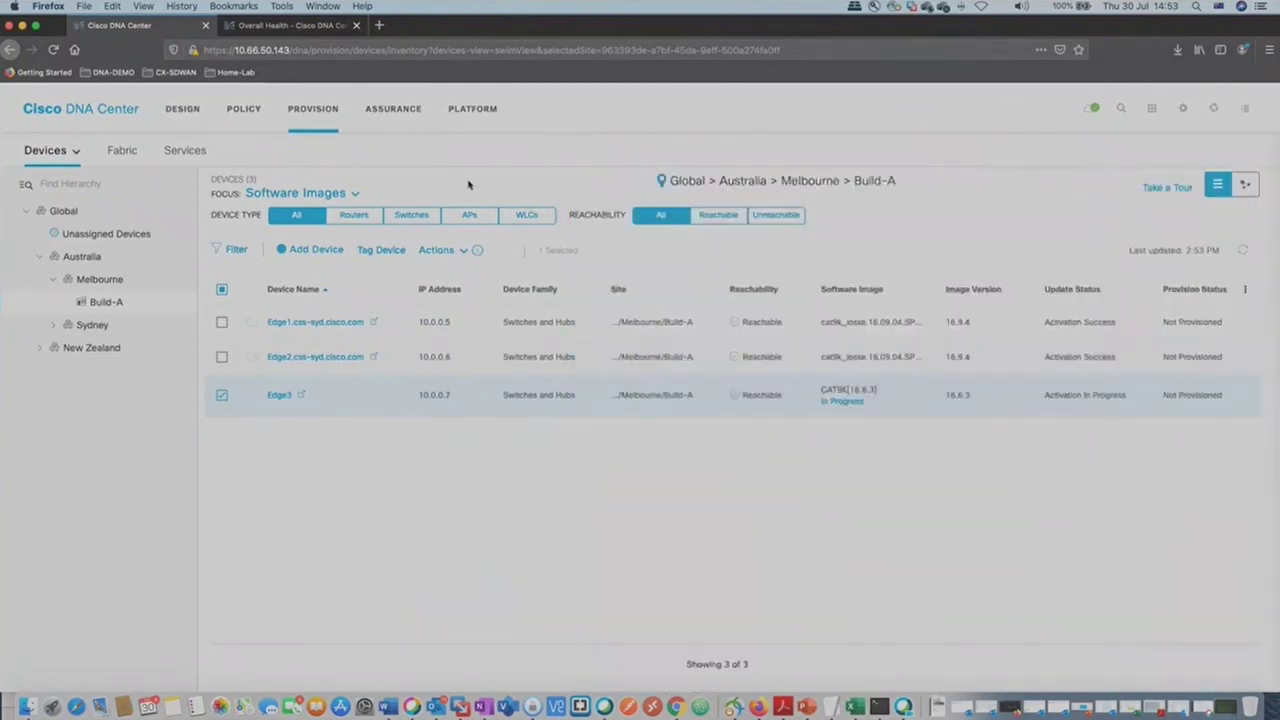
Step: Close the recent tasks list, reload the Provision page and go to Devices > Inventory
left_click(355, 195)
mouse_move(297, 200)
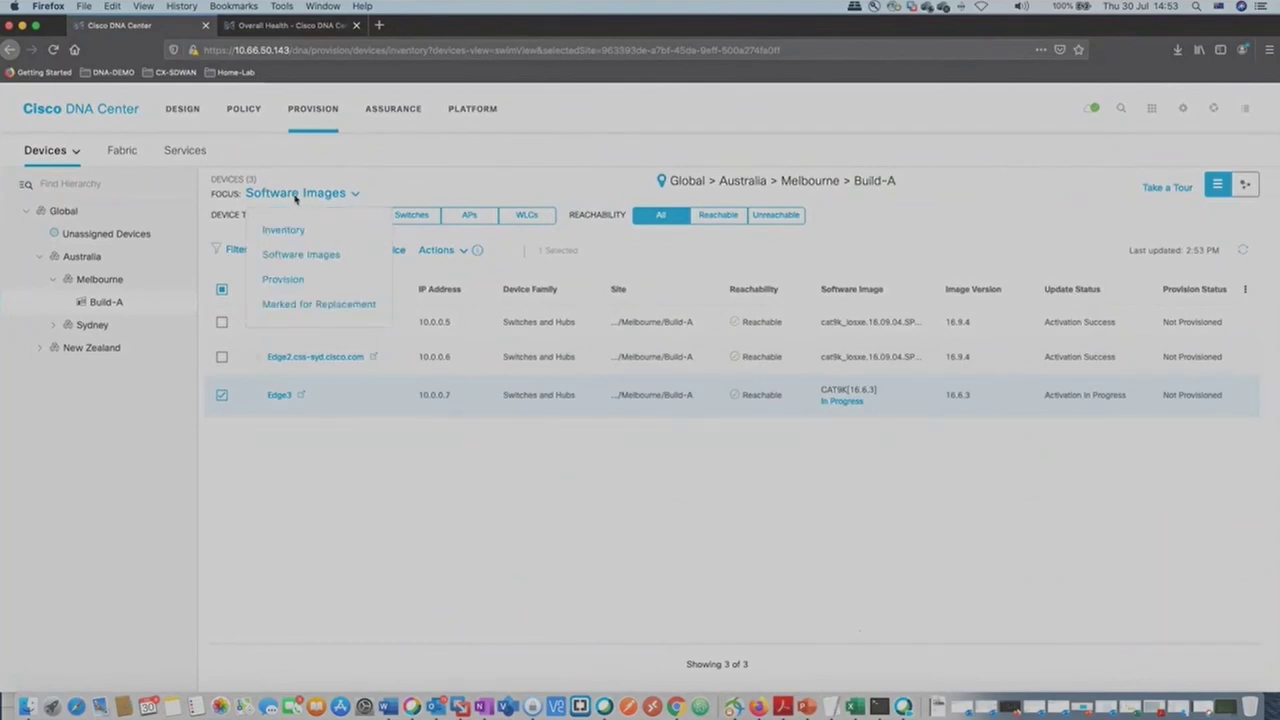
left_click(304, 112)
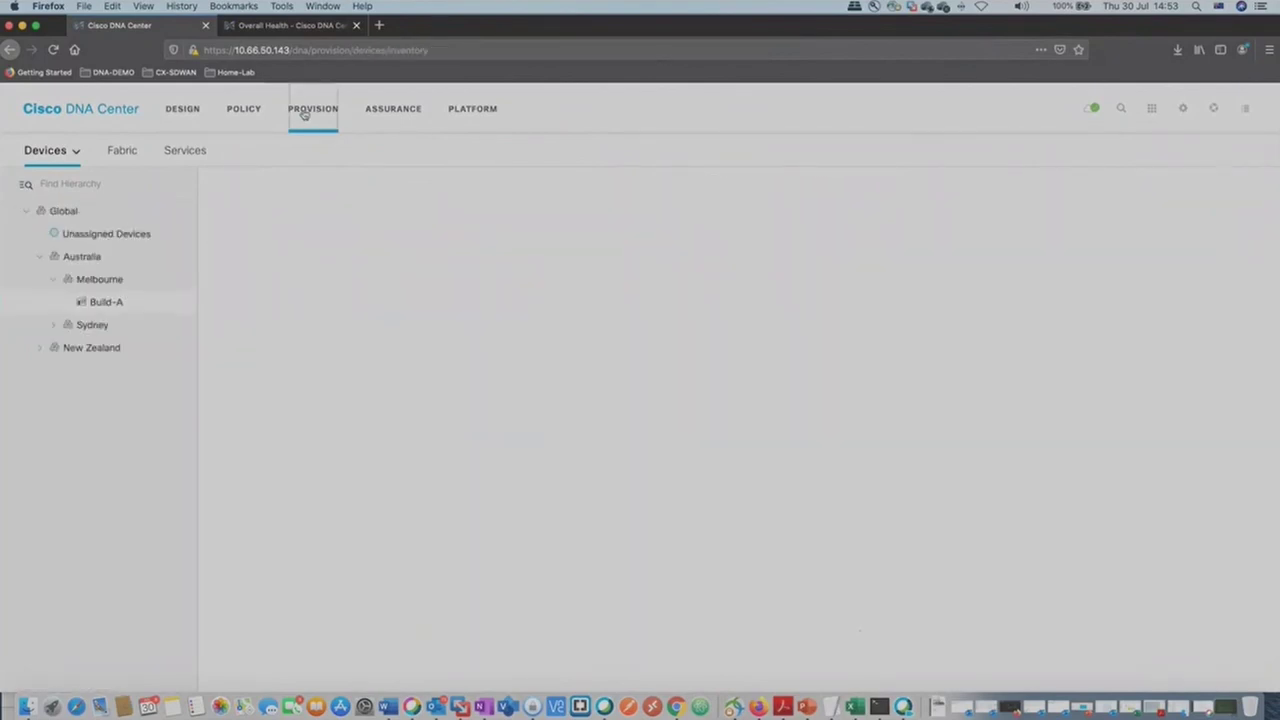
mouse_move(50, 158)
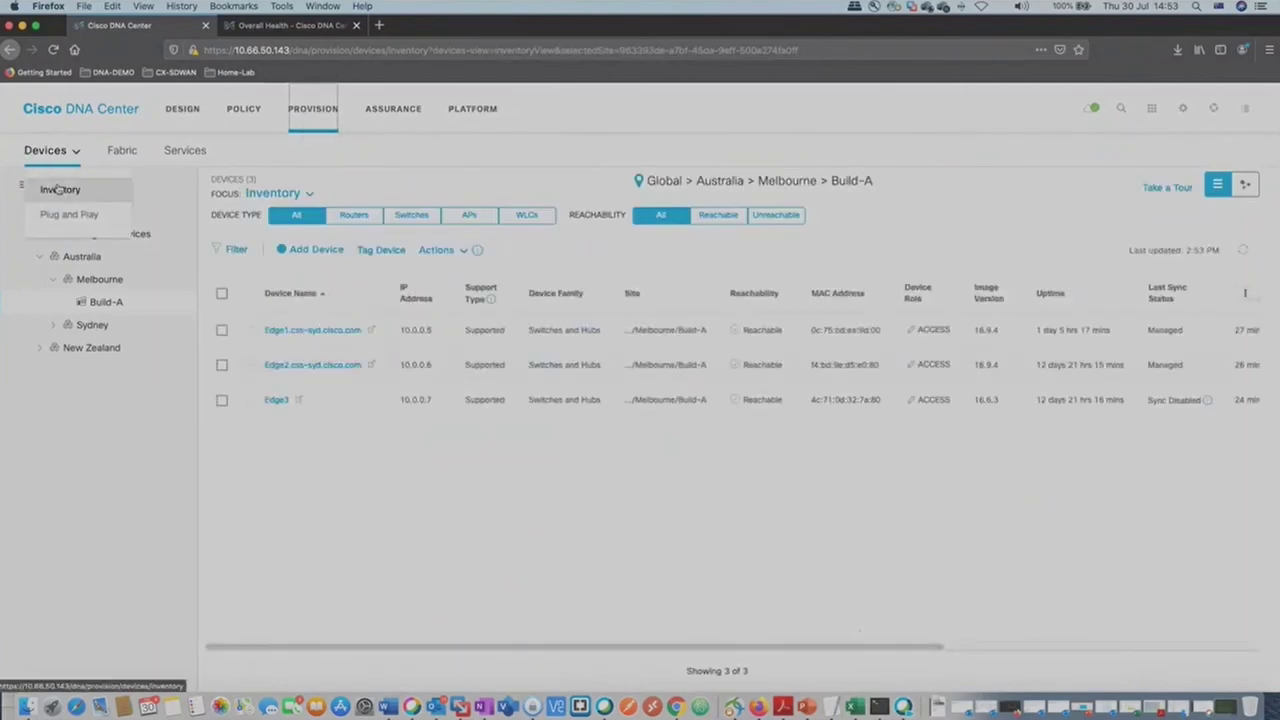
left_click(58, 190)
left_click(289, 192)
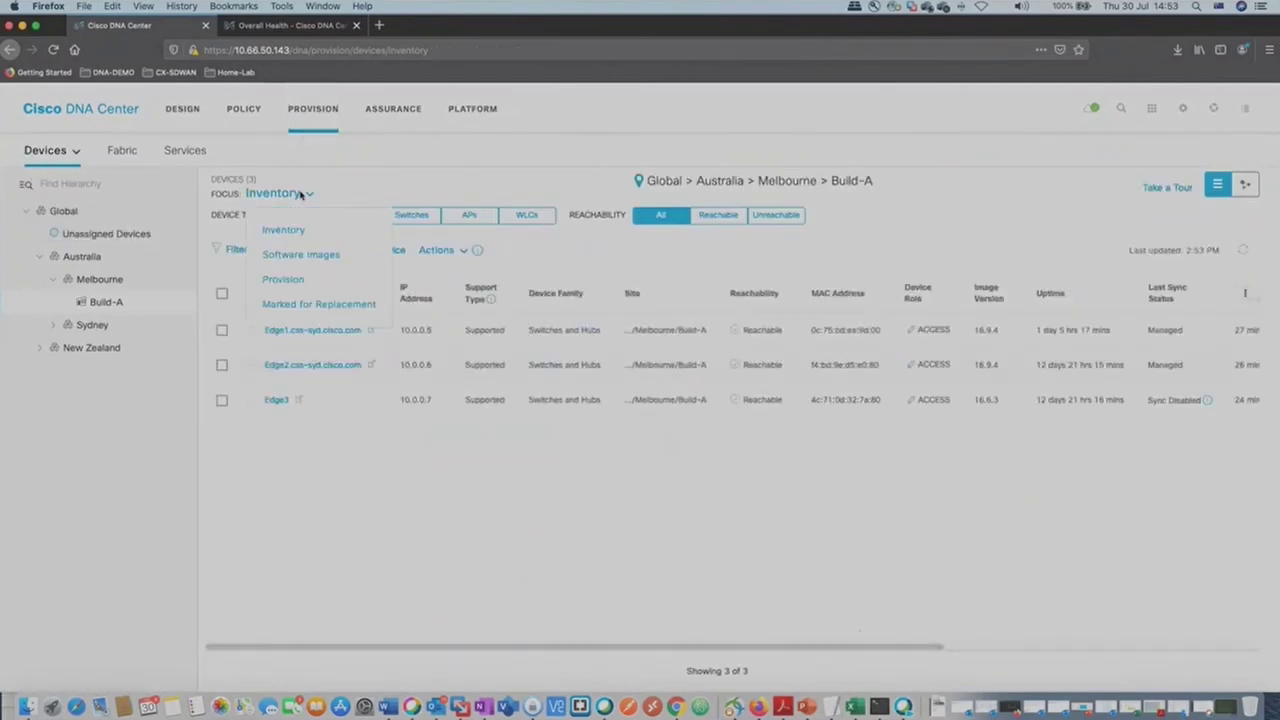
Step: Set Focus to Software Images, select Edge3, and bring up its Actions > Software Image options
left_click(300, 256)
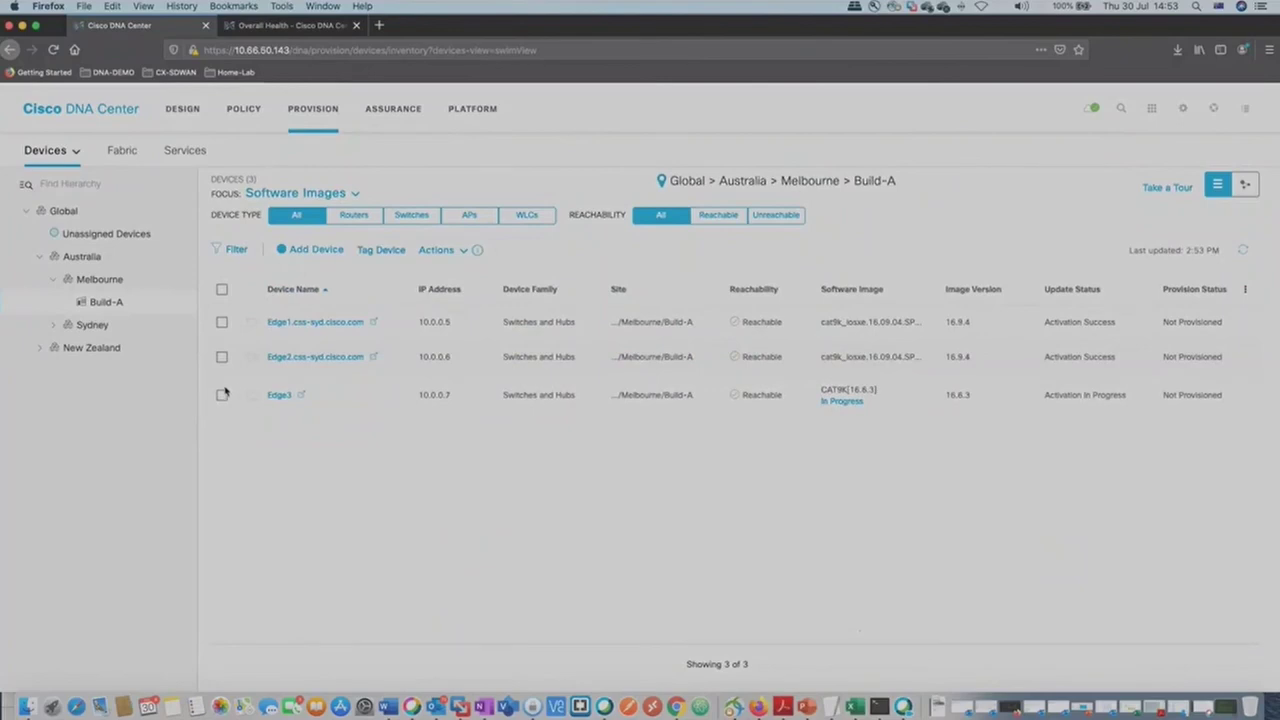
left_click(222, 395)
left_click(459, 251)
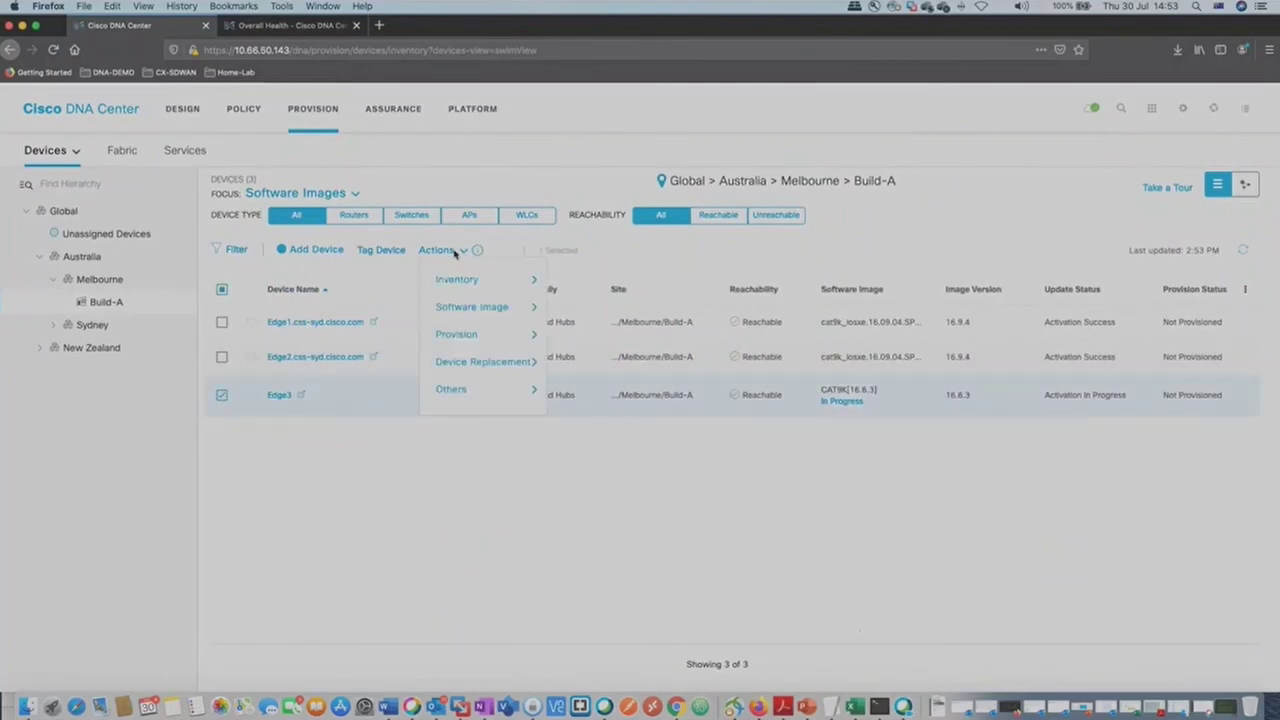
mouse_move(468, 305)
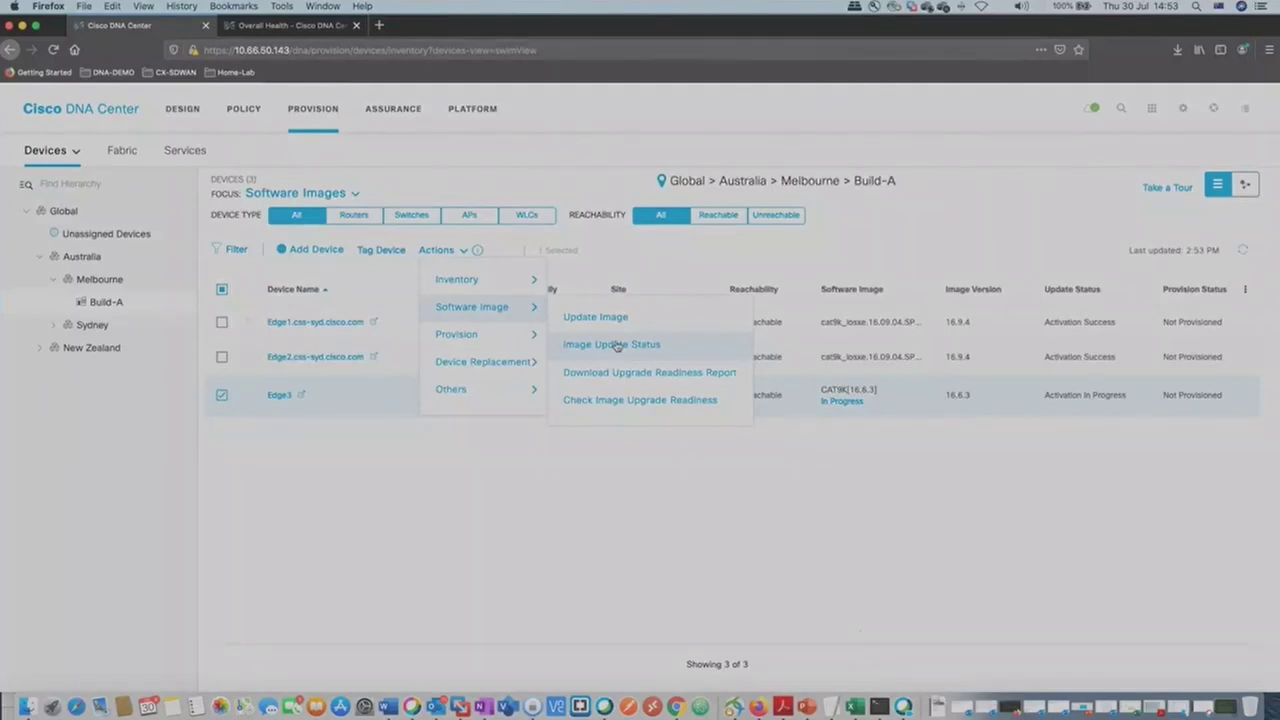
Step: Expand Edge3's 10.0.0.7 Image Upgrade task, view its pre-check scripts, and refresh Recent Tasks
left_click(616, 345)
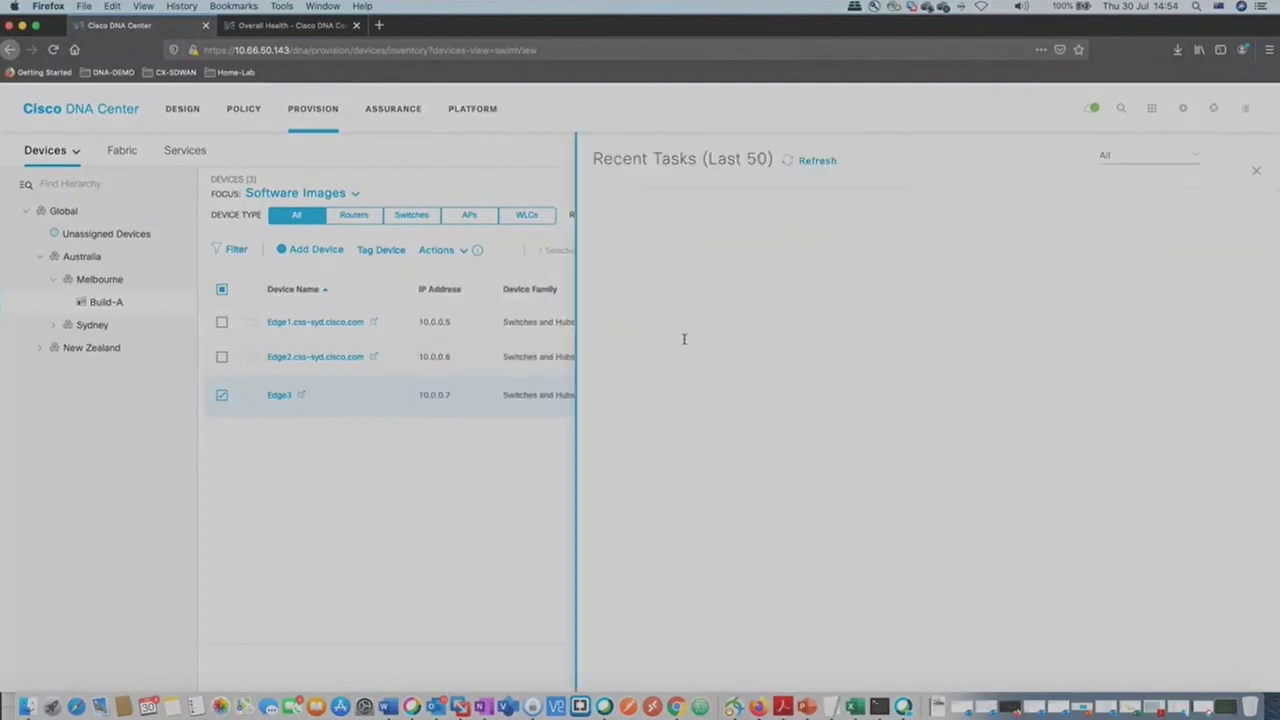
left_click(1231, 265)
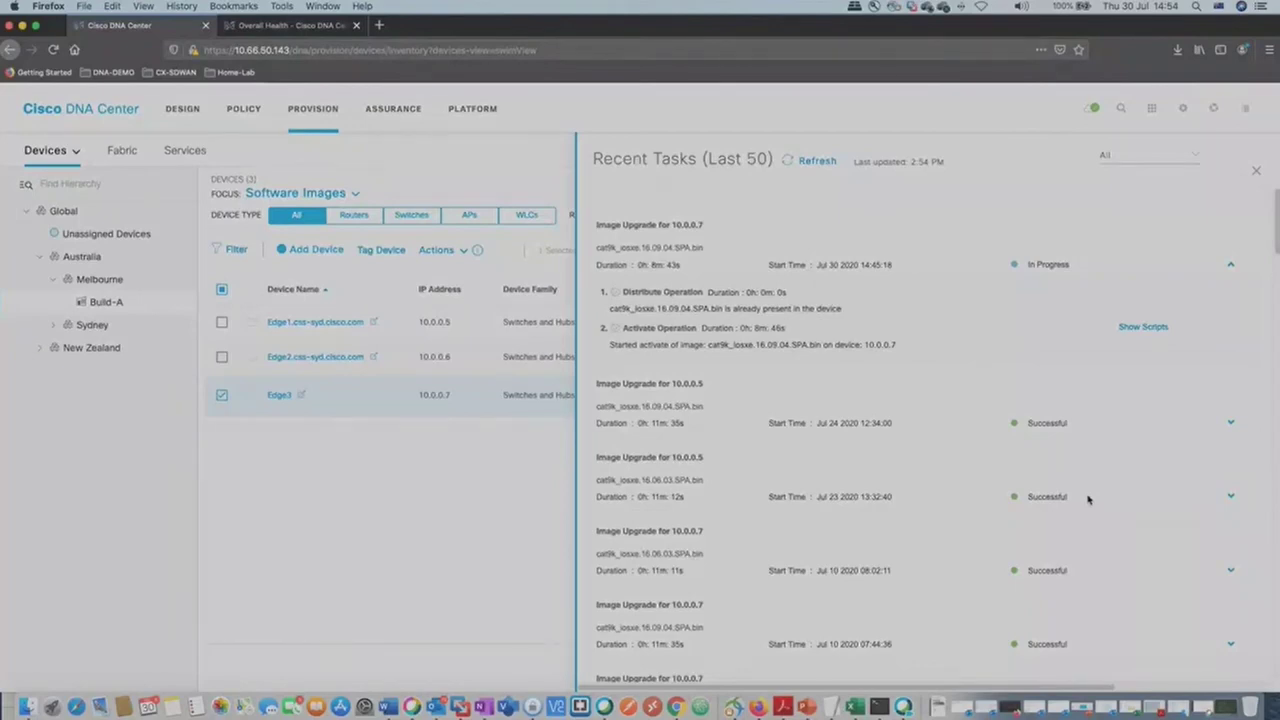
left_click(1139, 330)
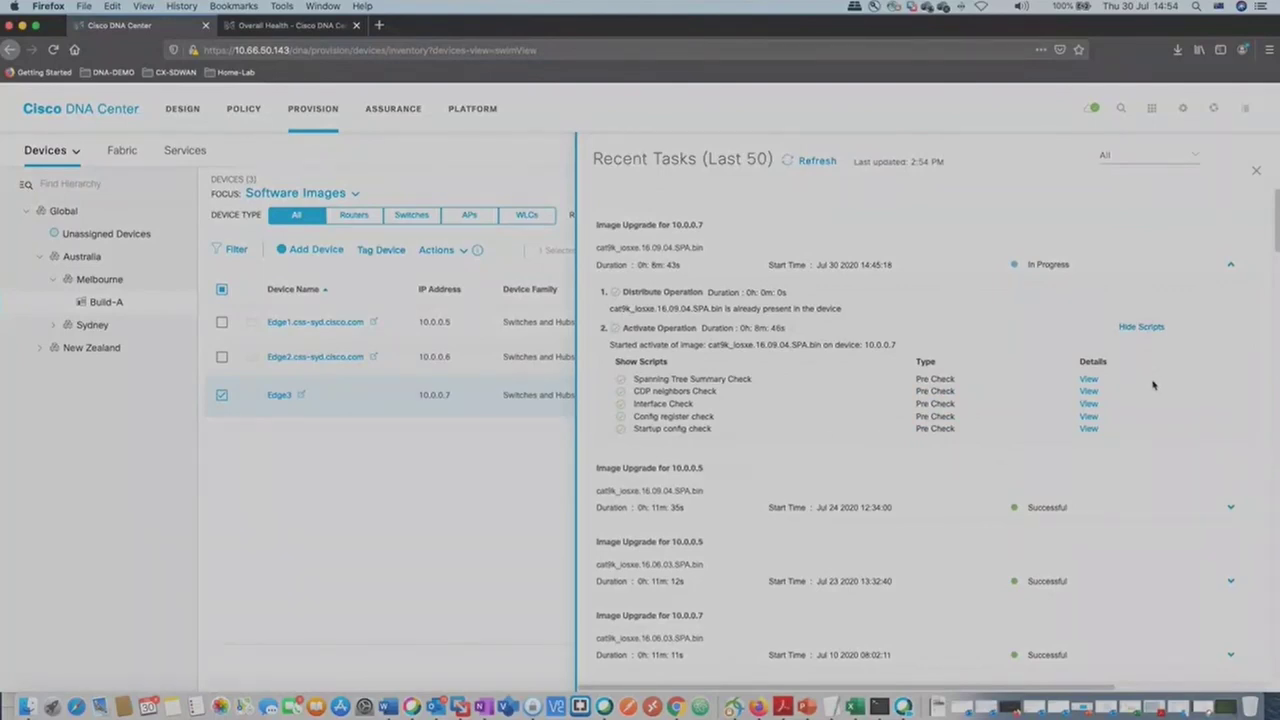
left_click(790, 162)
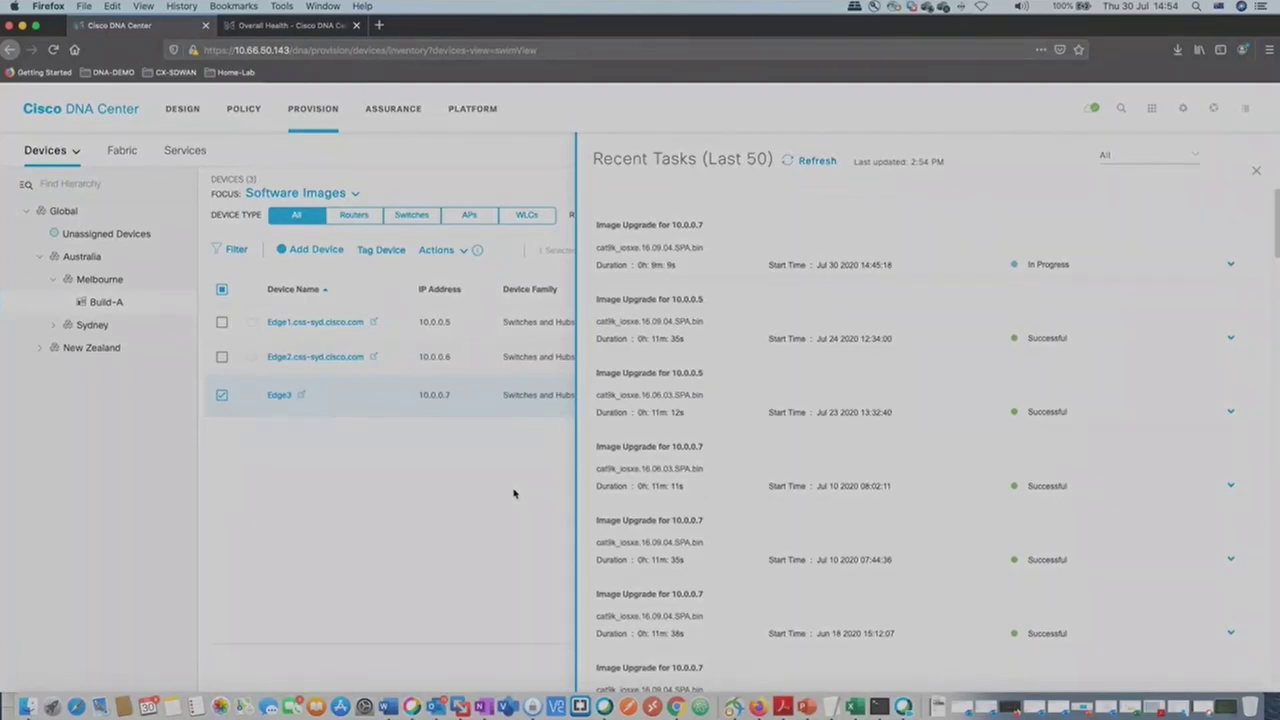
Step: Close Recent Tasks and refresh the Build-A inventory three times; Edge3 remains at 16.6.3, activating
left_click(1258, 174)
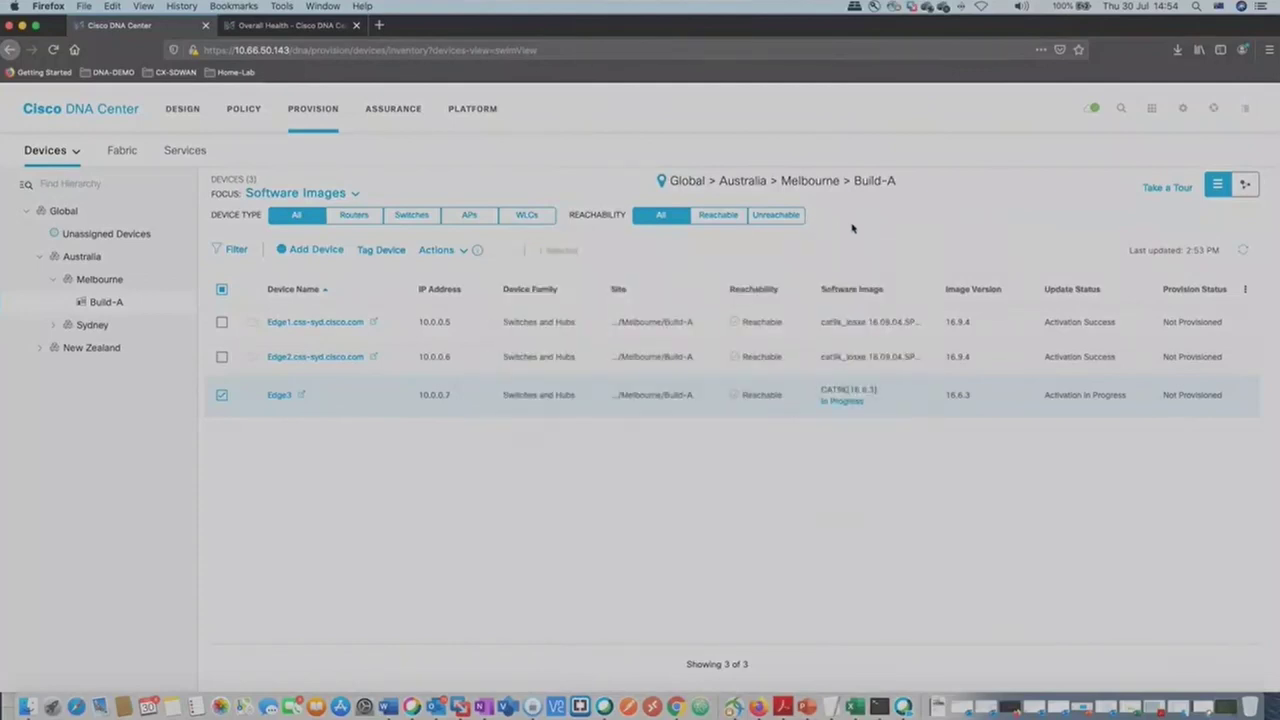
left_click(1242, 251)
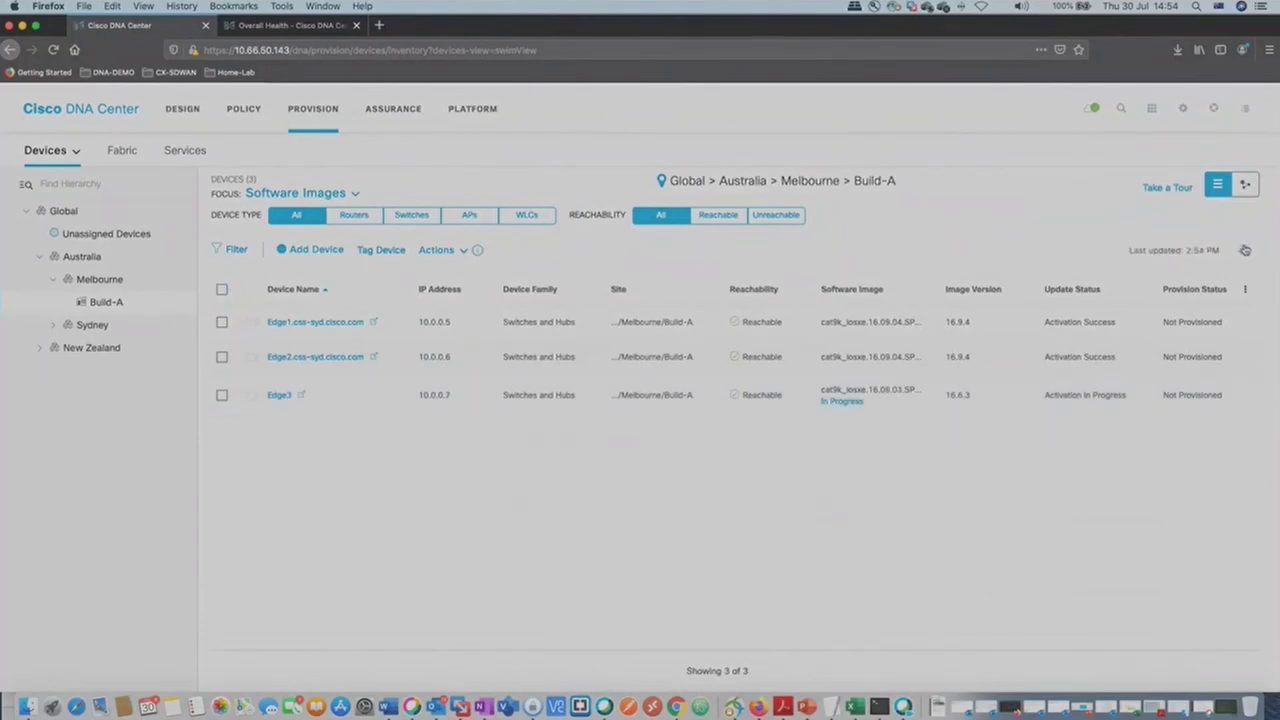
left_click(1246, 251)
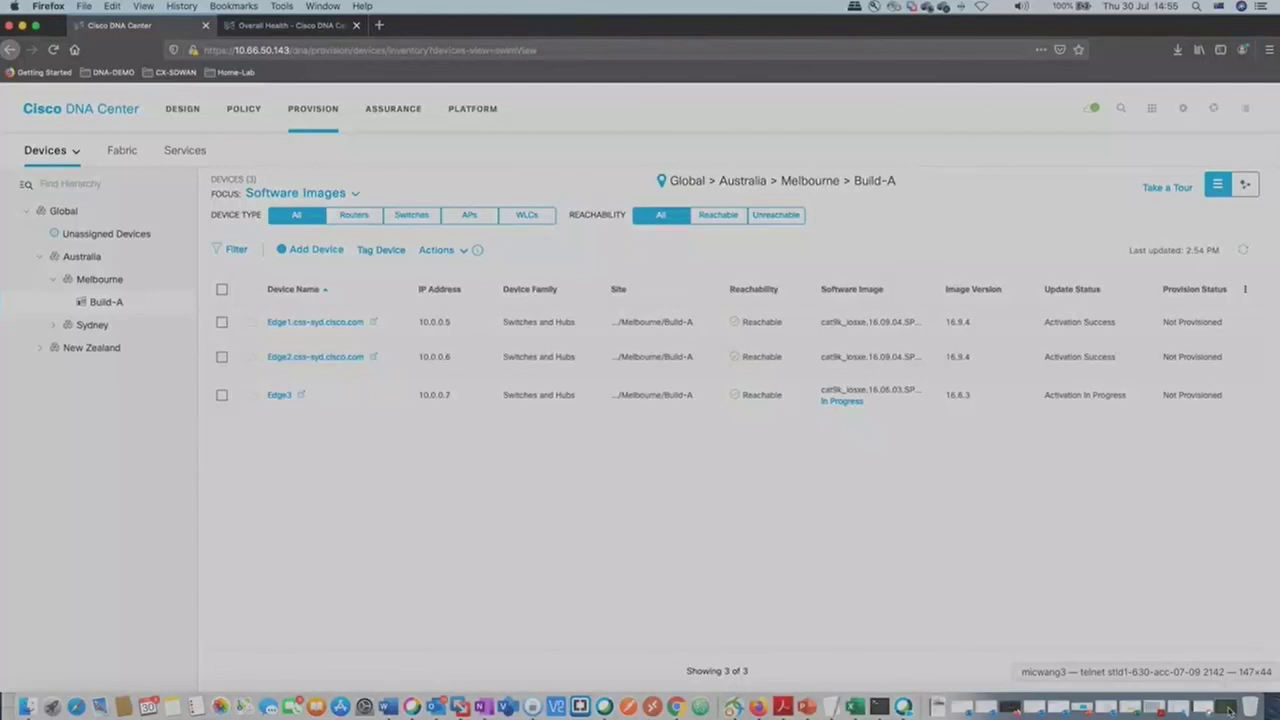
left_click(1249, 255)
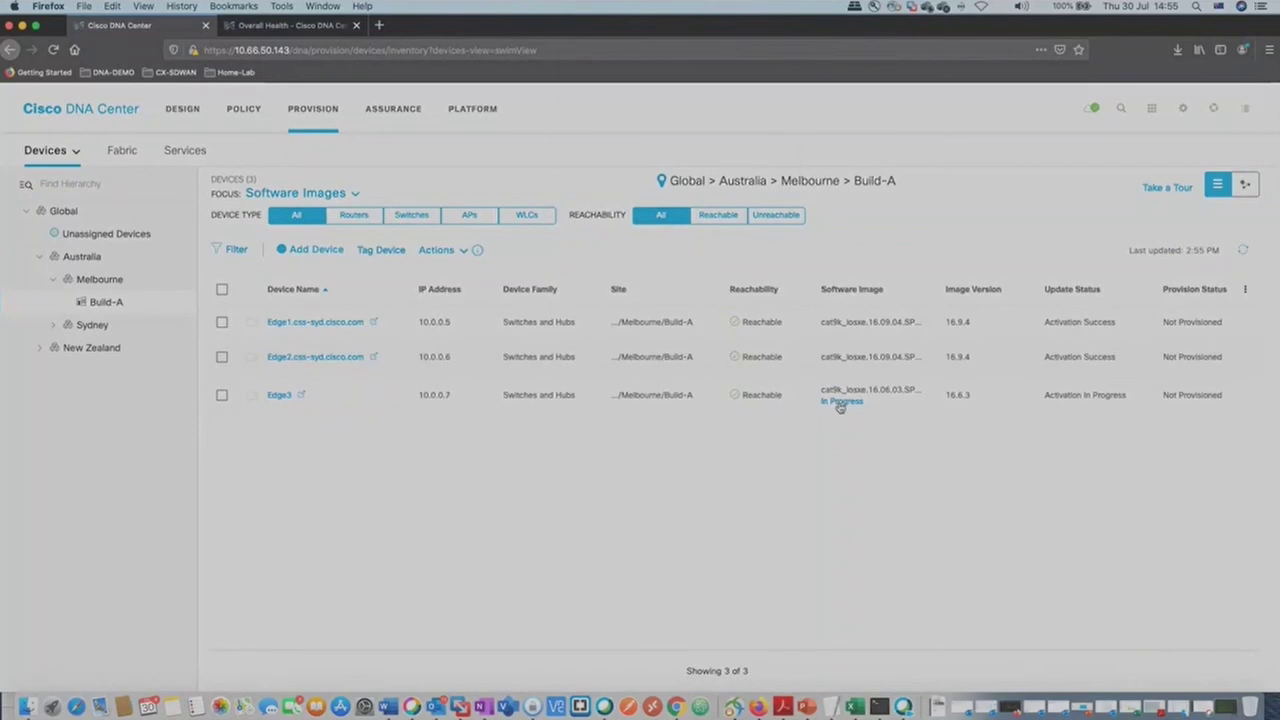
left_click(840, 403)
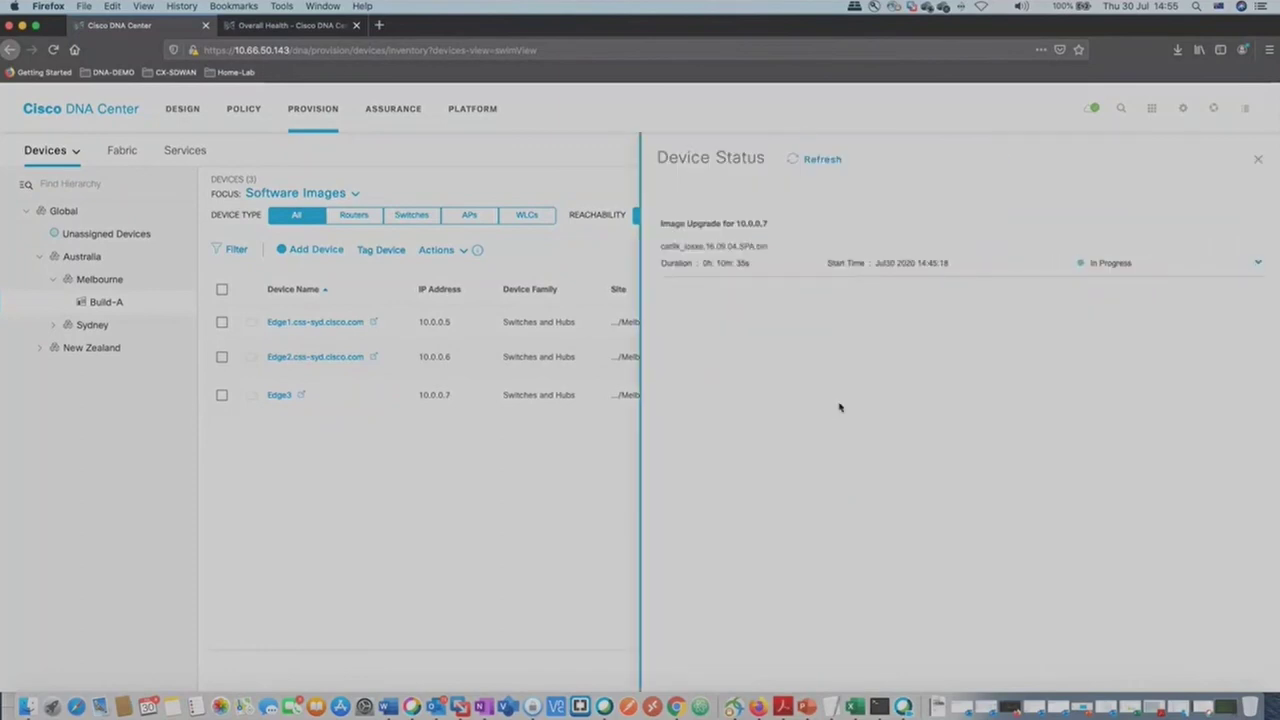
left_click(1258, 264)
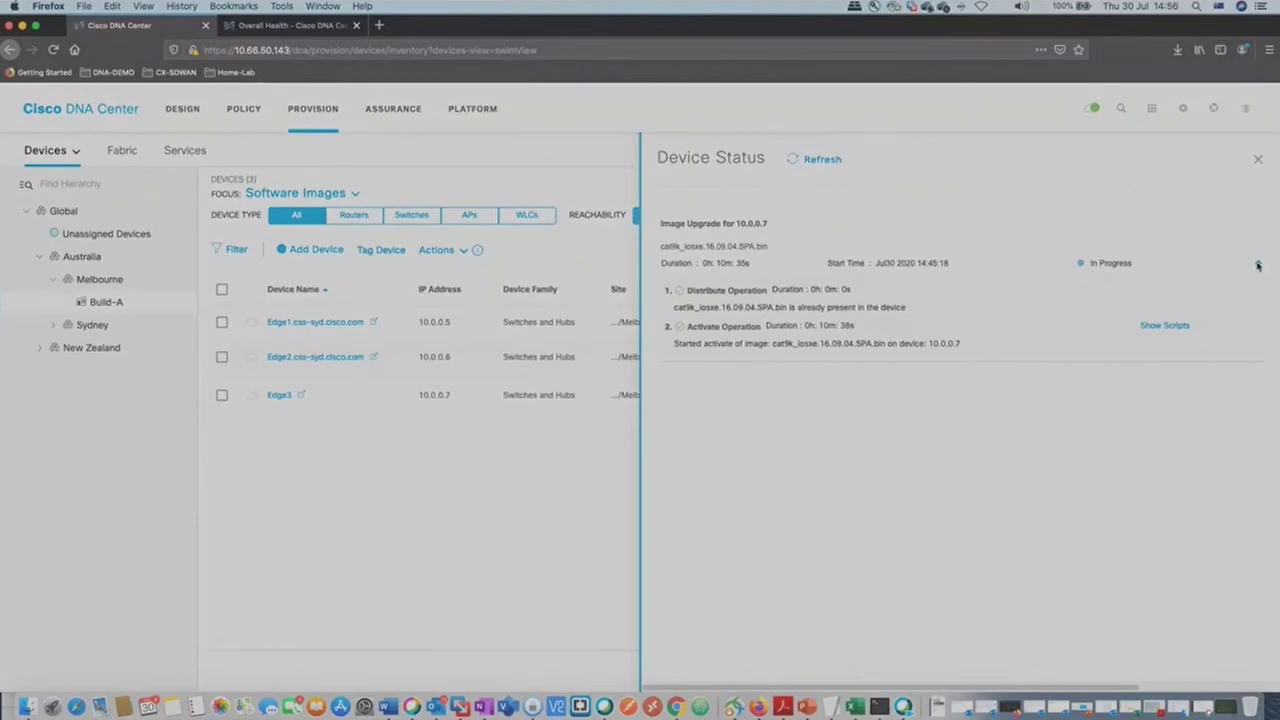
left_click(1256, 161)
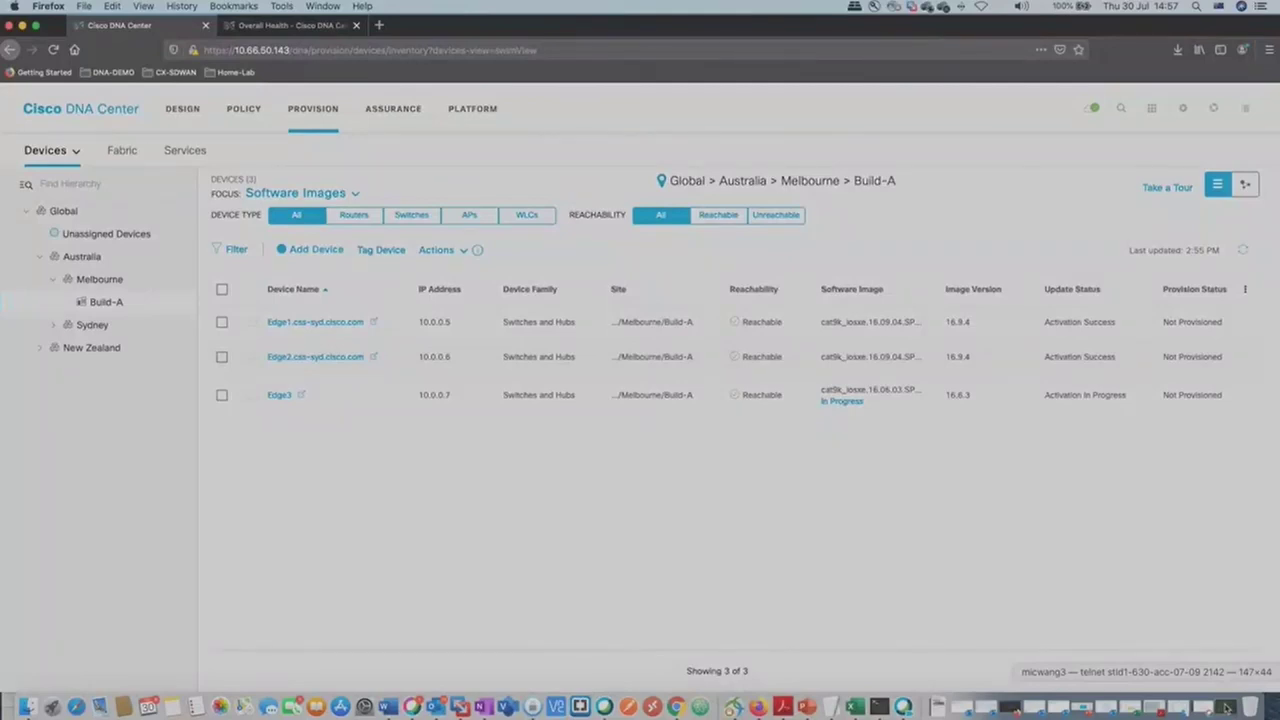
left_click(465, 250)
left_click(466, 250)
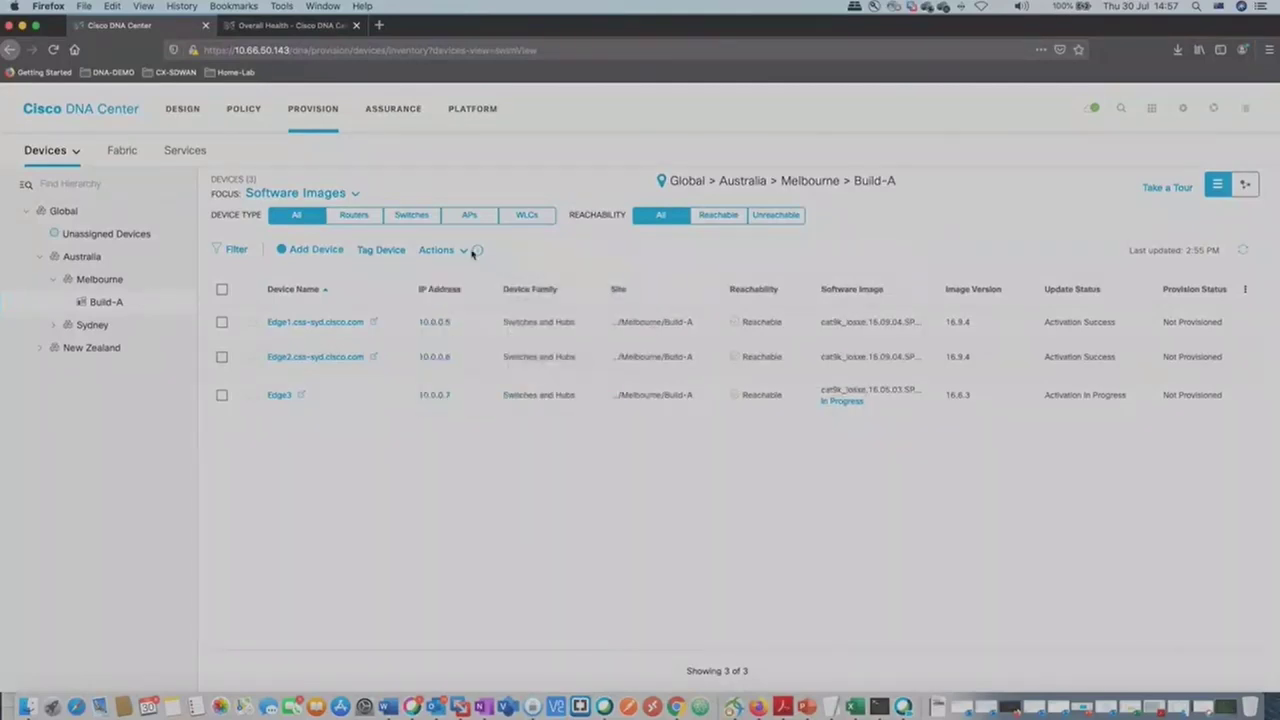
left_click(467, 252)
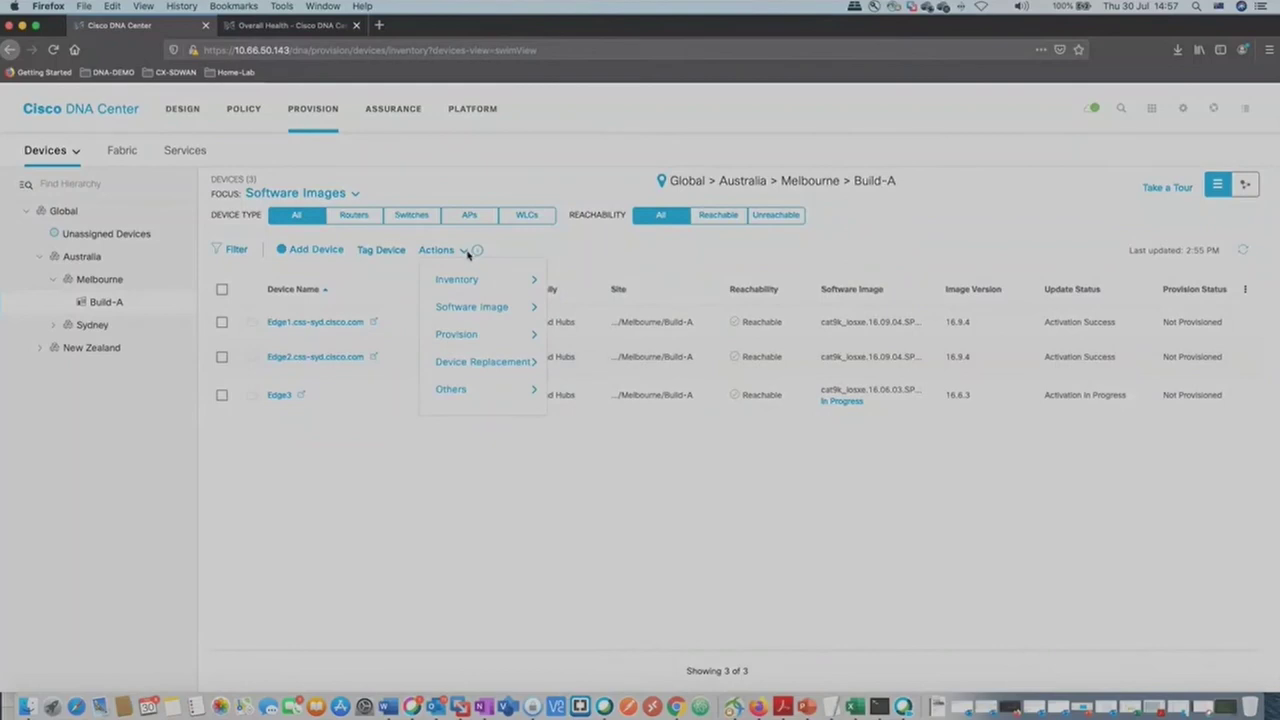
mouse_move(480, 310)
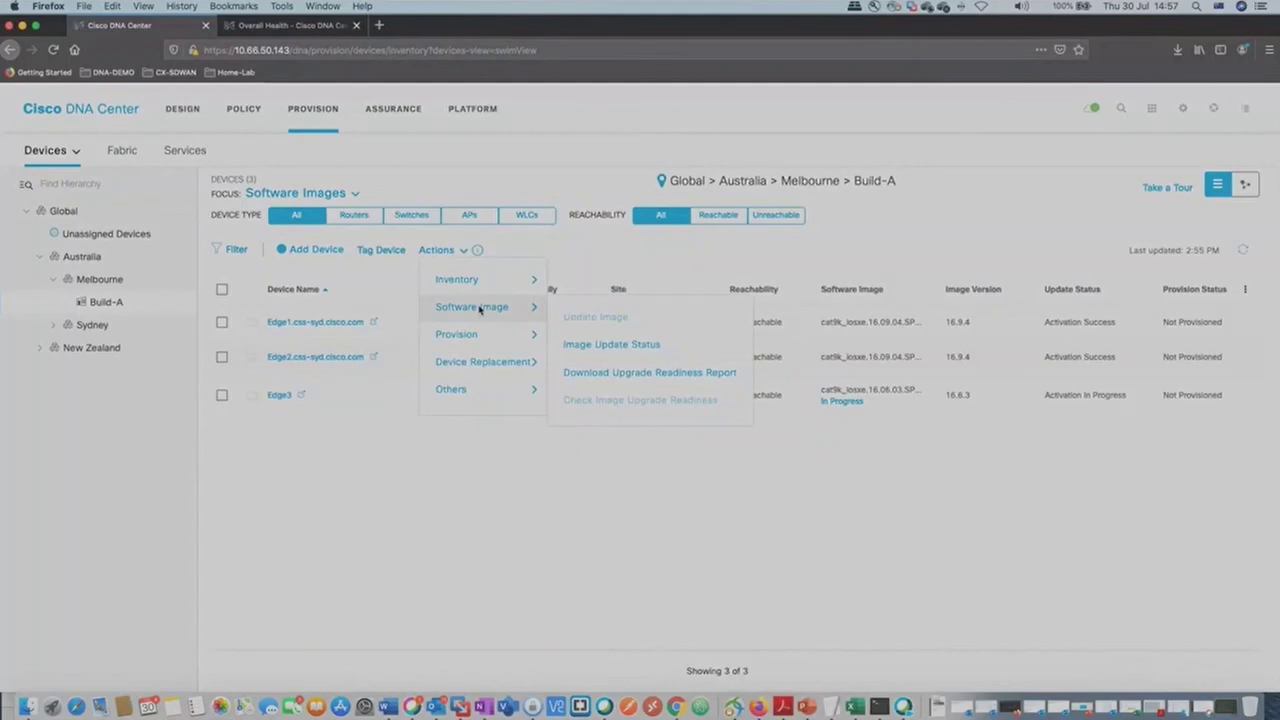
left_click(600, 292)
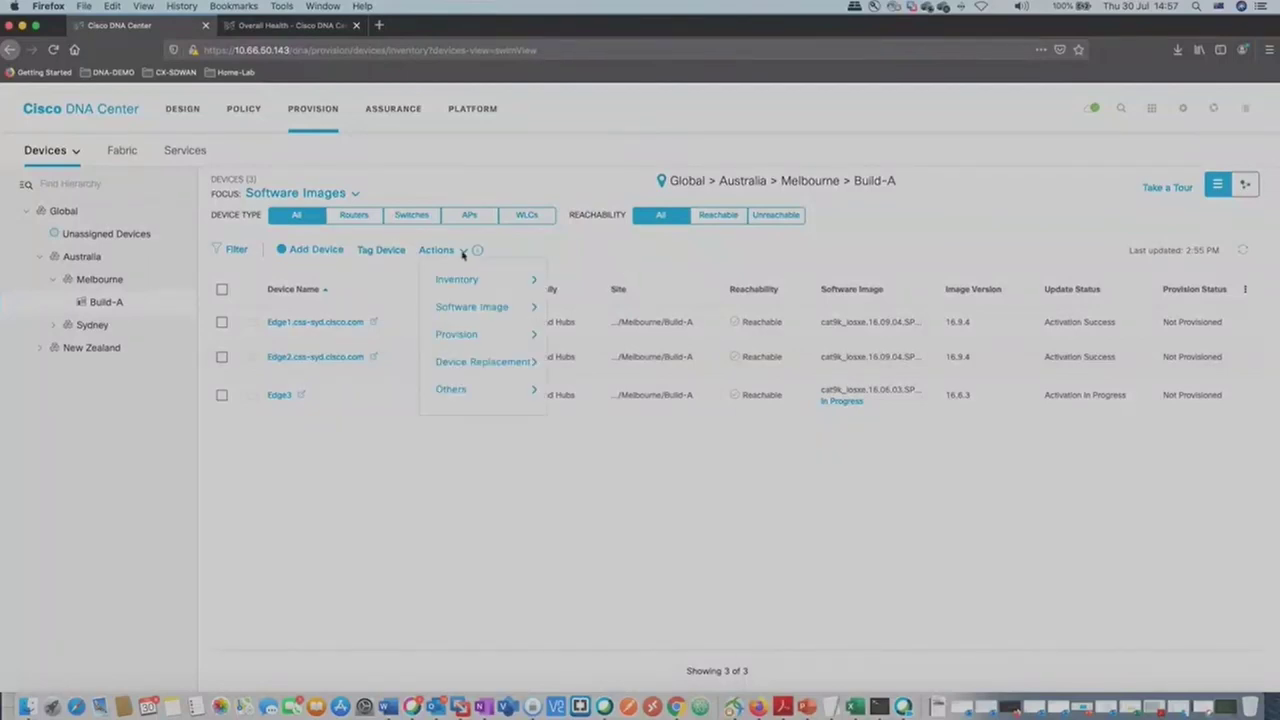
mouse_move(422, 258)
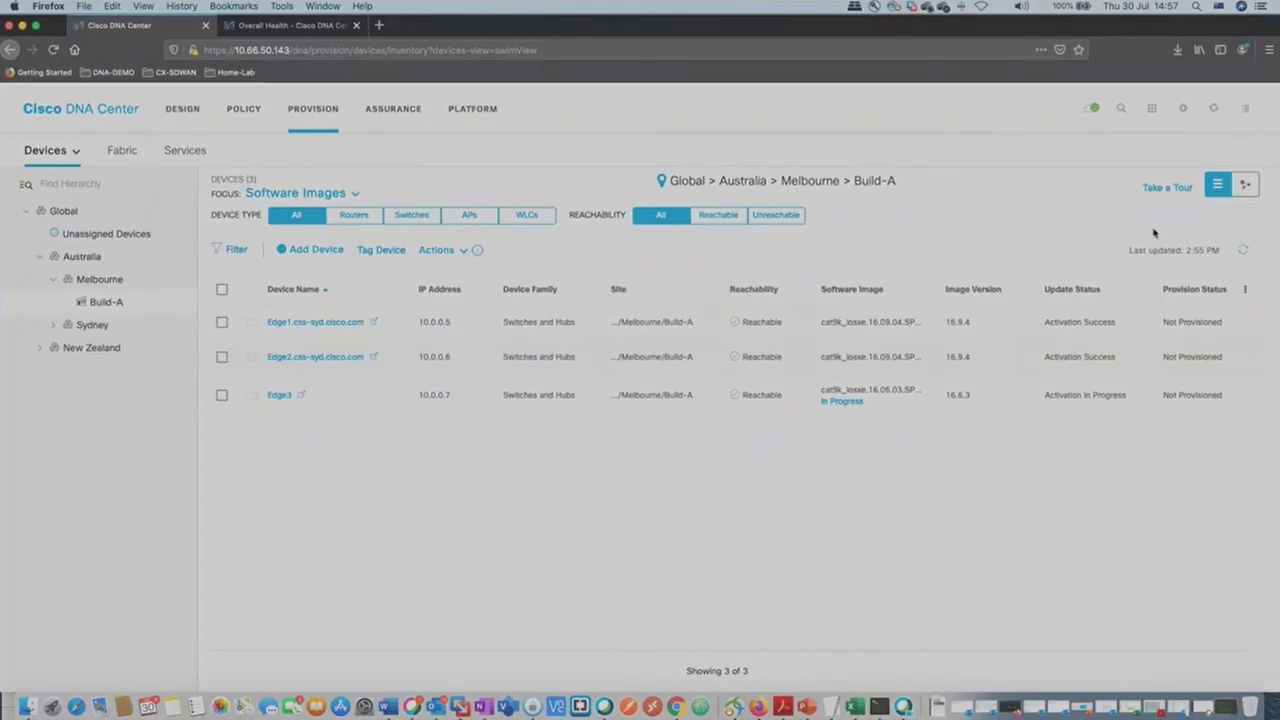
Step: Show the Scheduled Tasks / Notifications panel for Build-A, which lists no scheduled tasks
left_click(1250, 110)
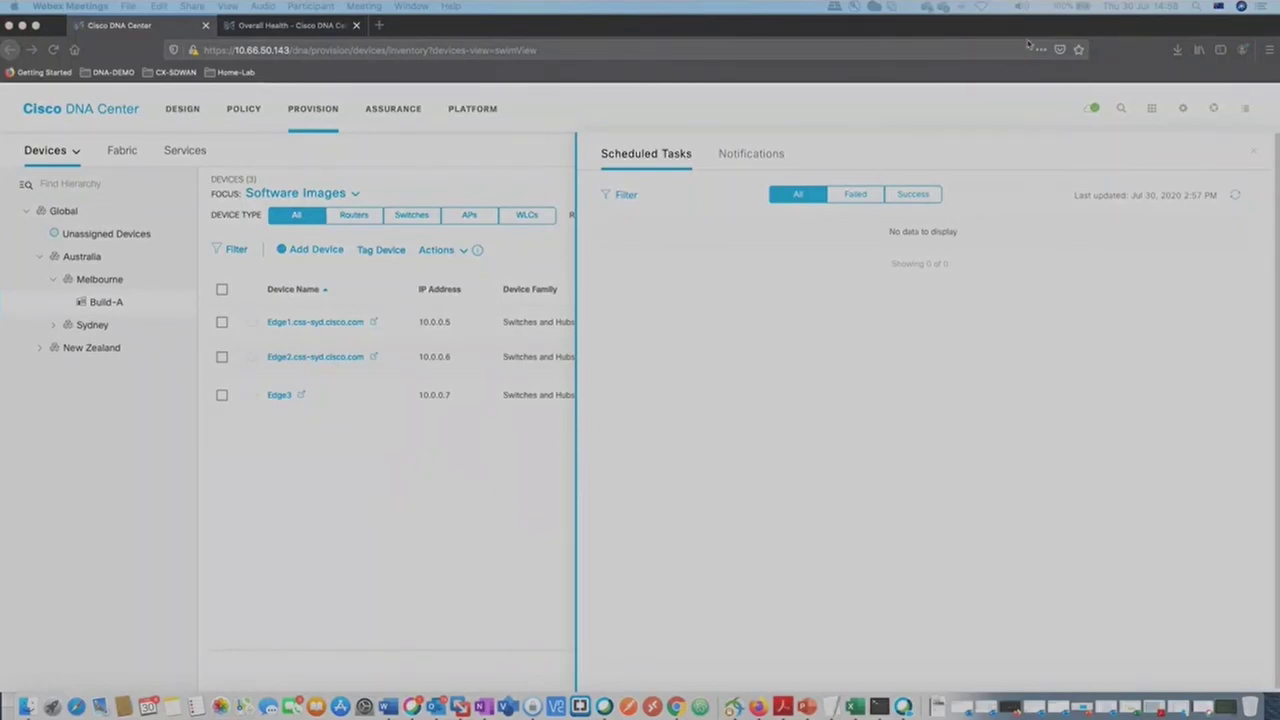
Step: Refocus the Firefox window and close the Scheduled Tasks panel to see the inventory
left_click(722, 256)
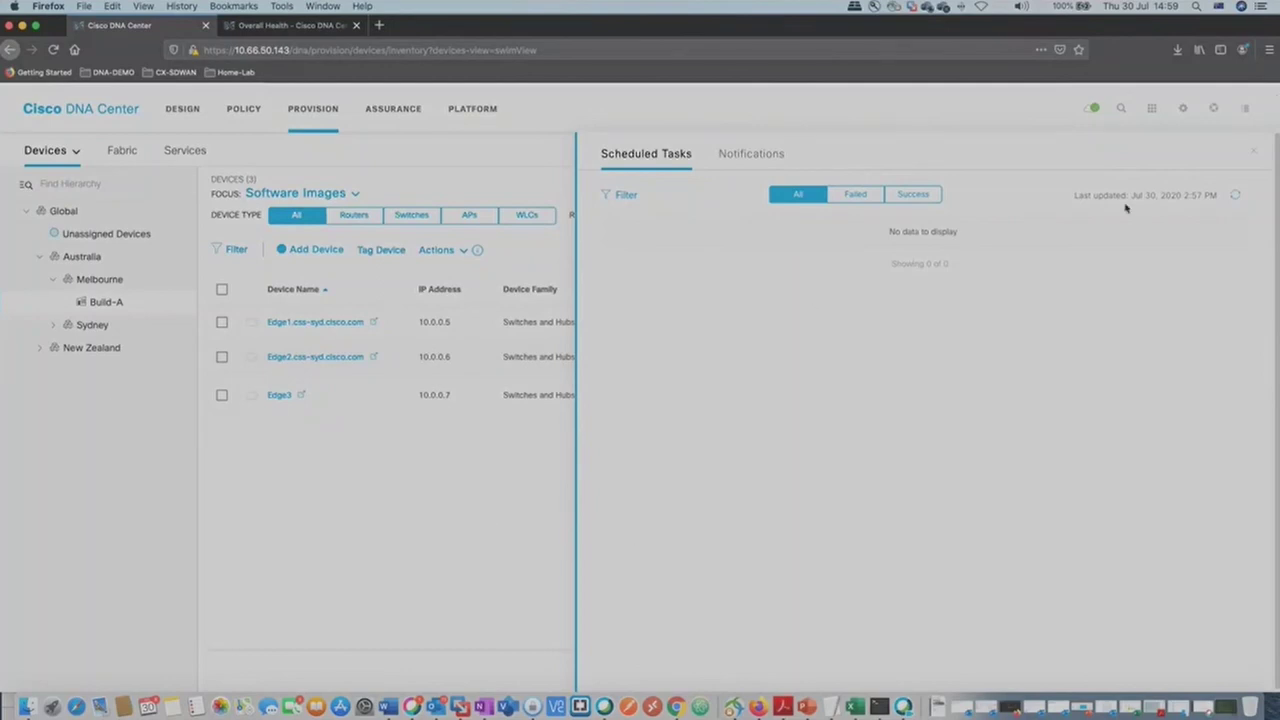
left_click(1256, 152)
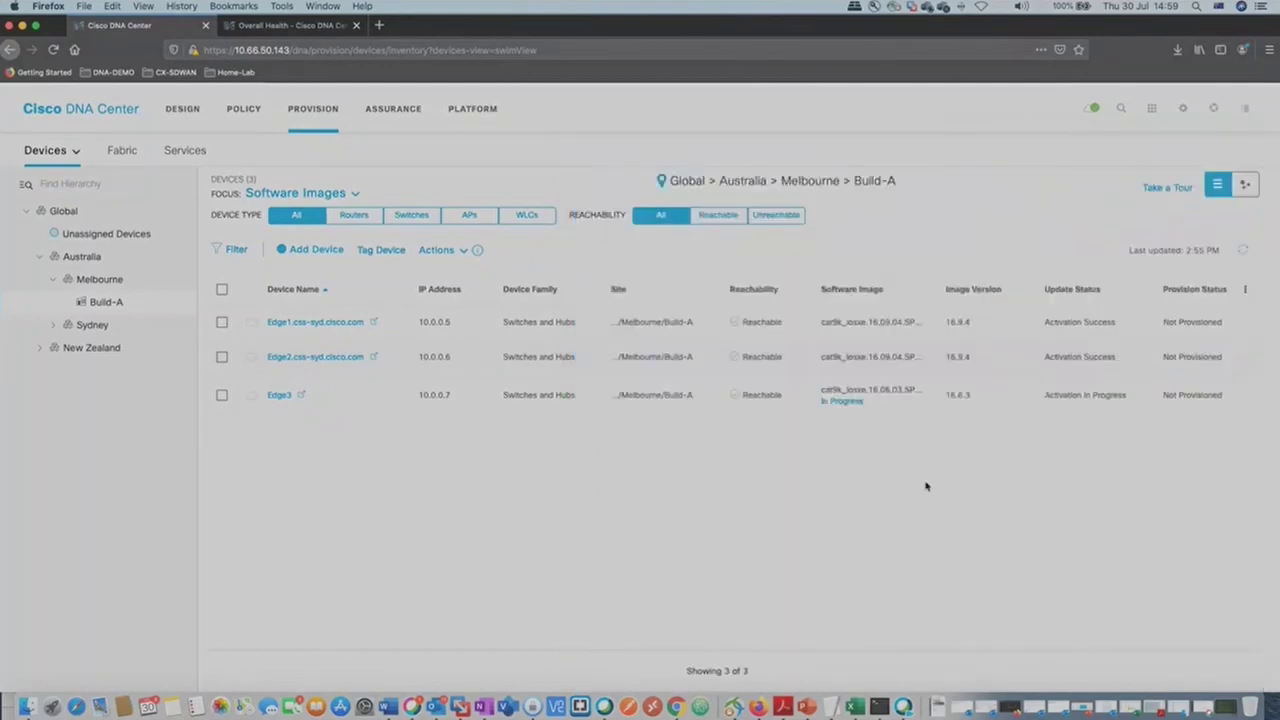
Step: Refresh the inventory to see Edge3 at 16.9.4 with Activation Success, then restore Terminal
left_click(1242, 251)
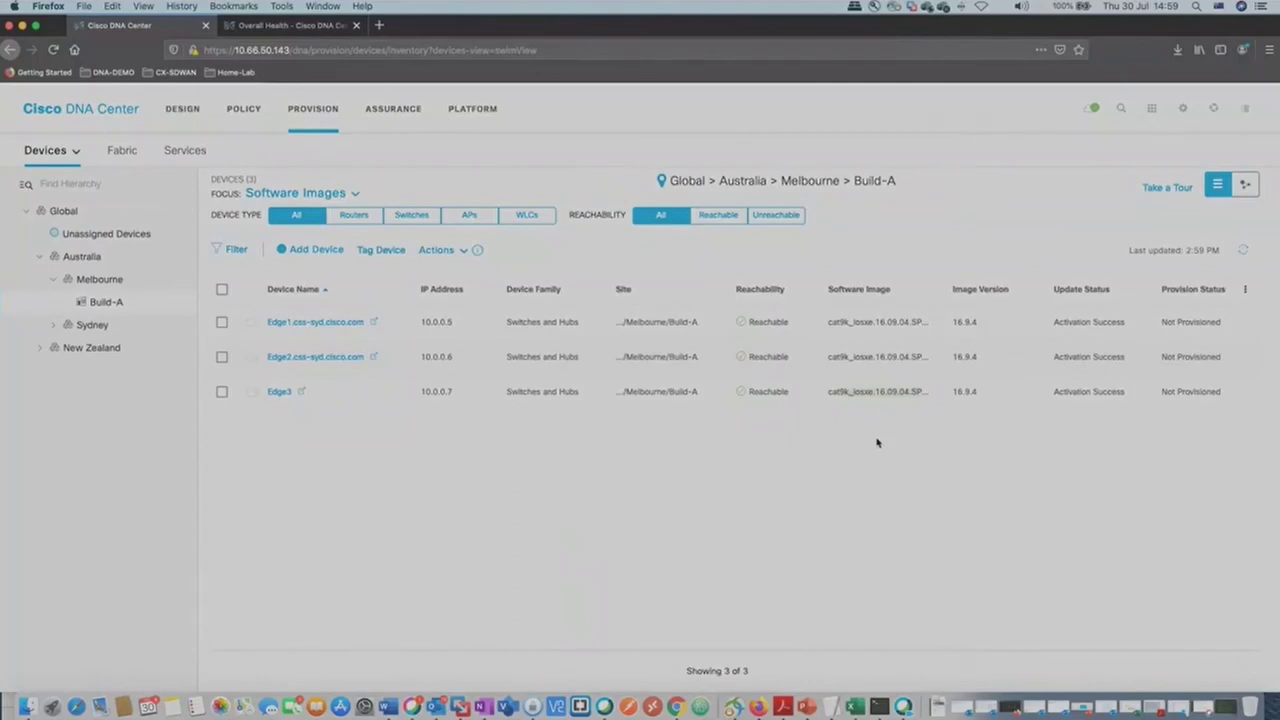
left_click(1222, 708)
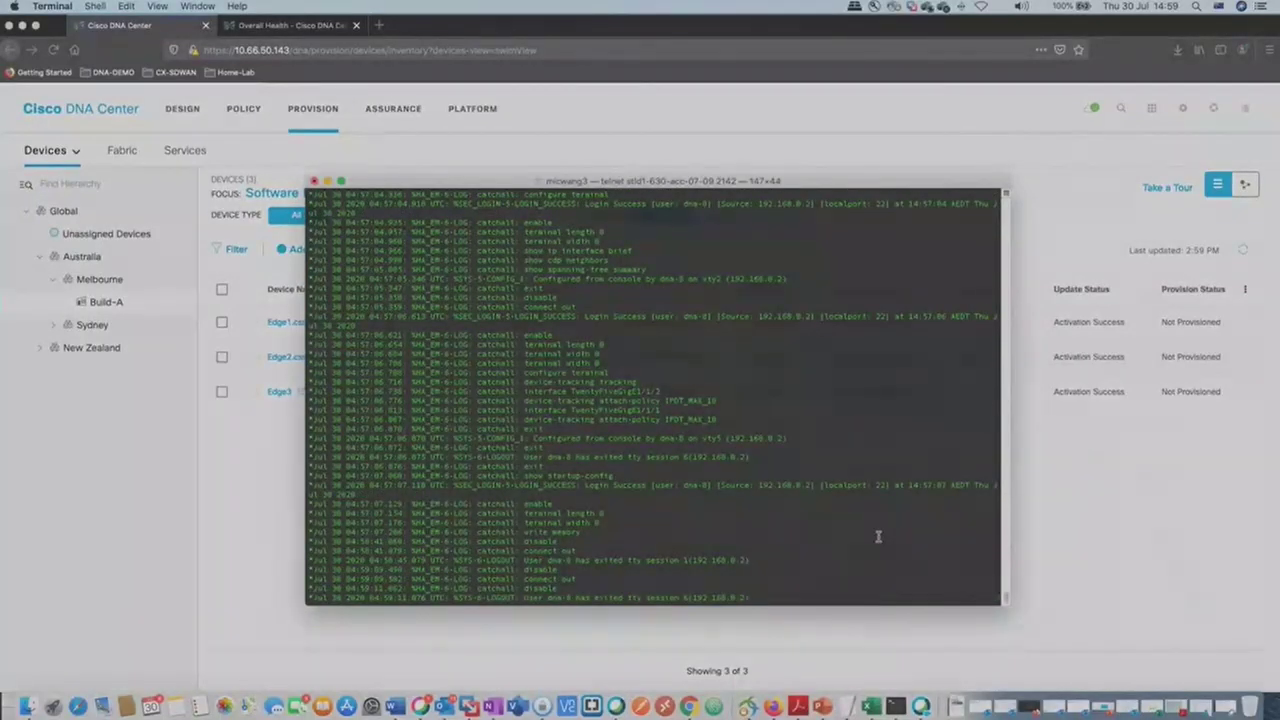
Step: Enter privileged mode on Edge3 with the enable password
key("Return")
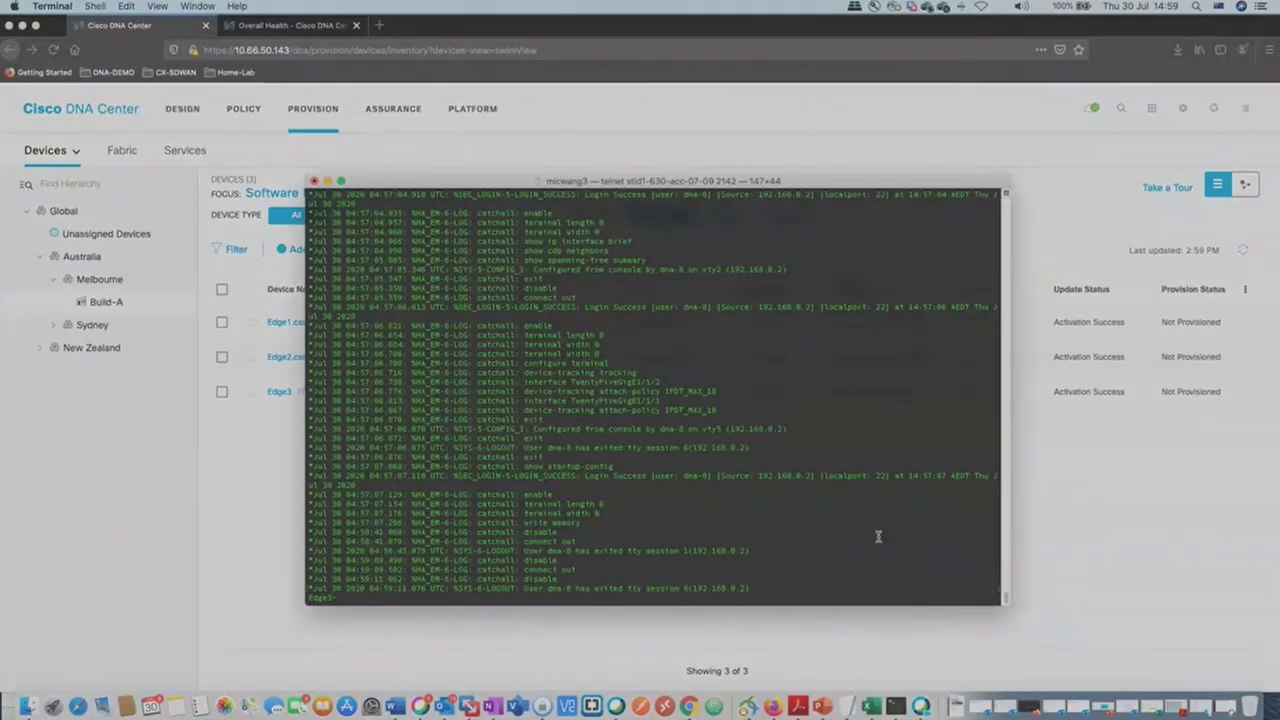
key("Return")
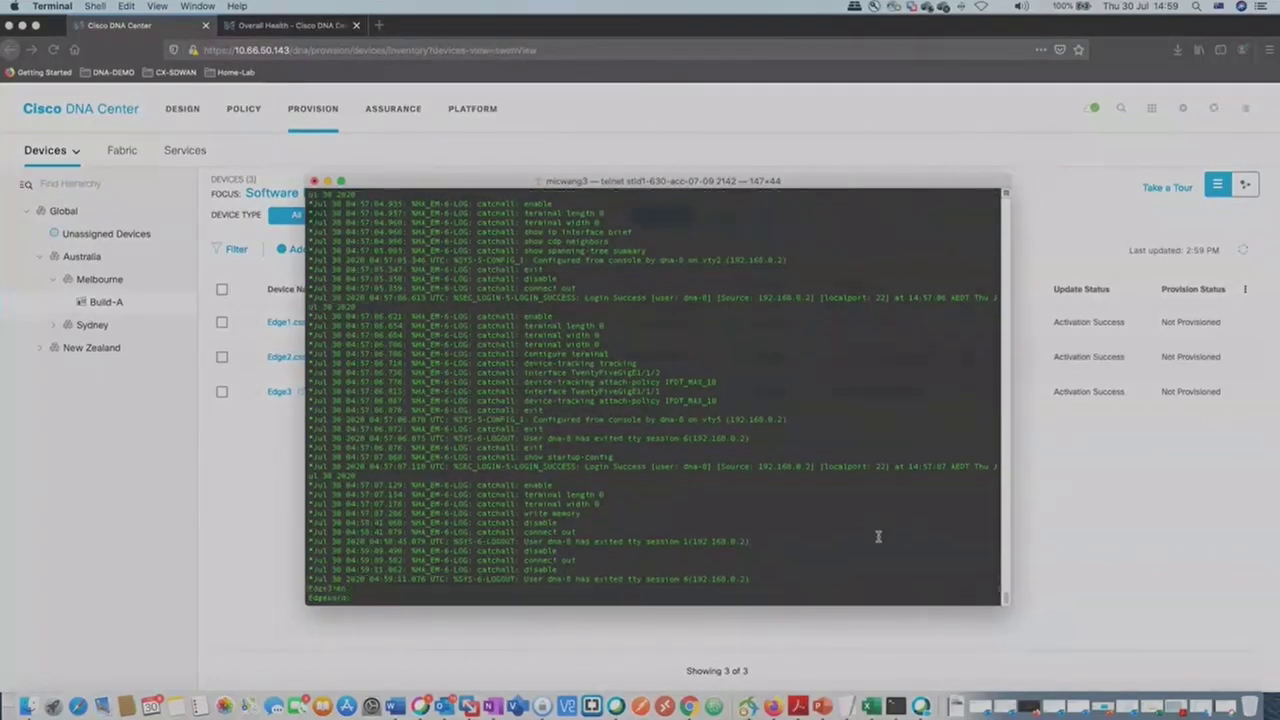
key("Return")
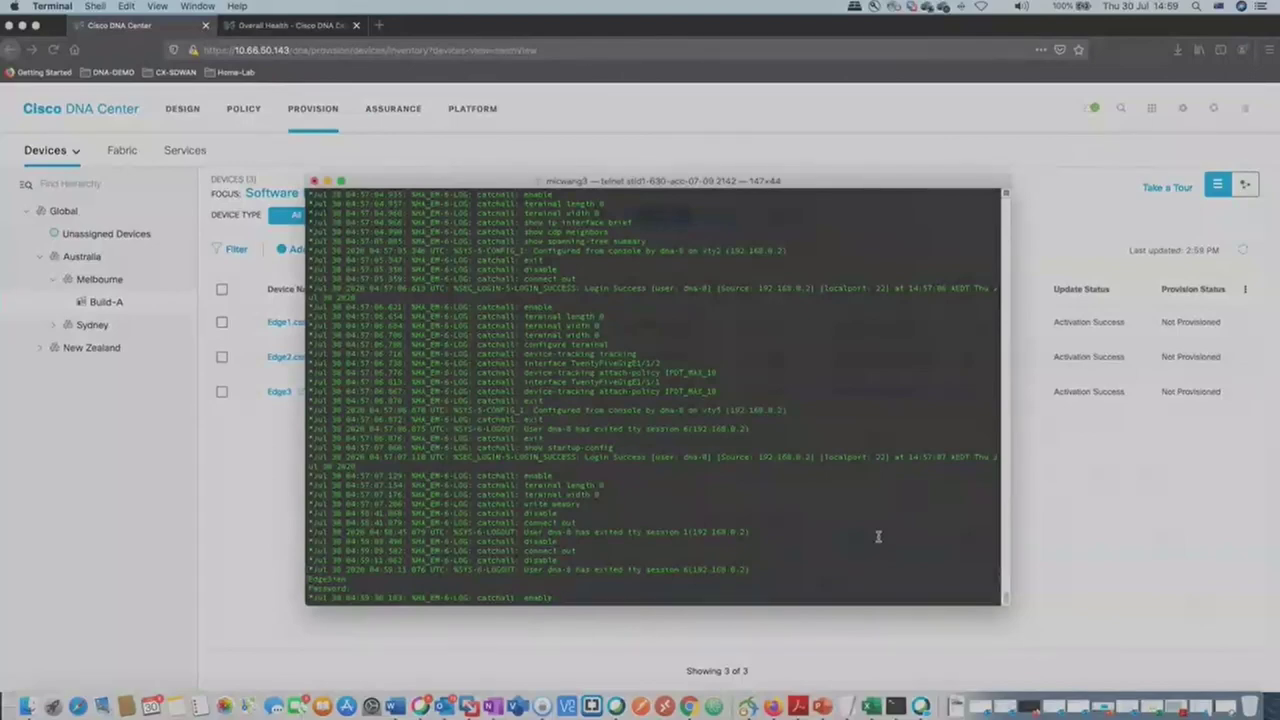
key("Return")
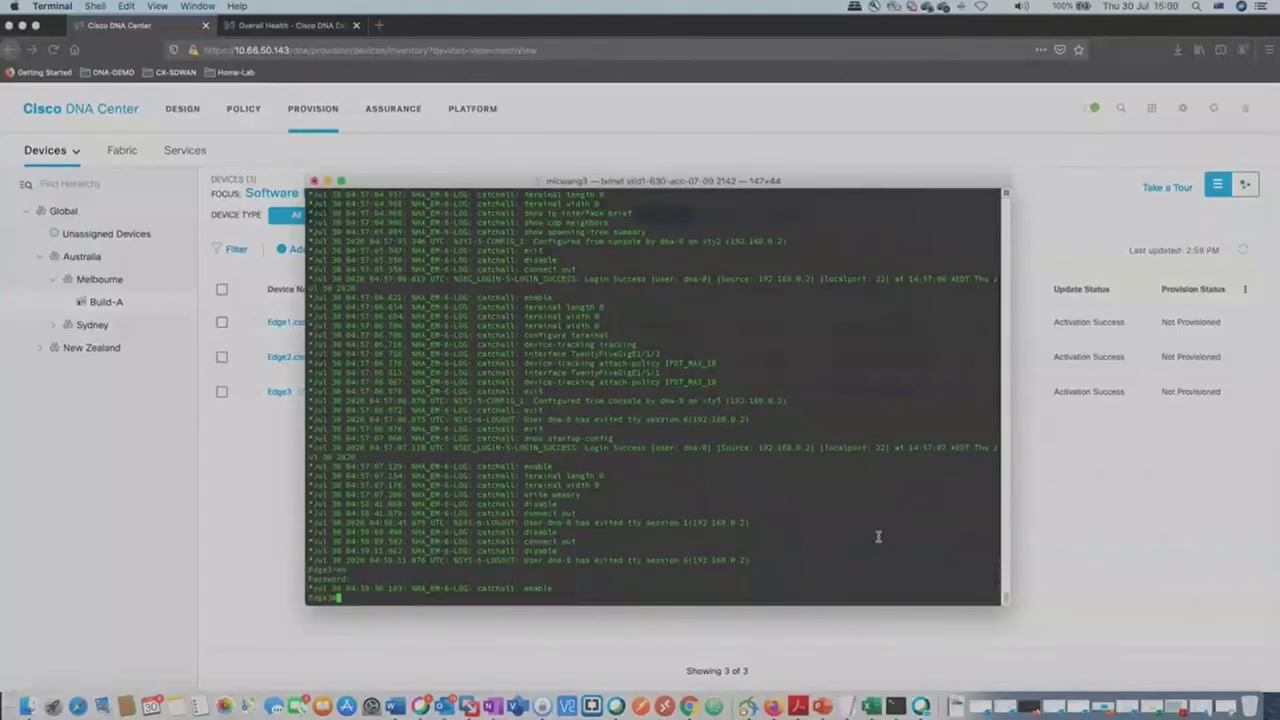
Step: Run 'sho ver' and highlight the reported Cisco IOS XE Version 16.09.04
type("sho ver")
key("Return")
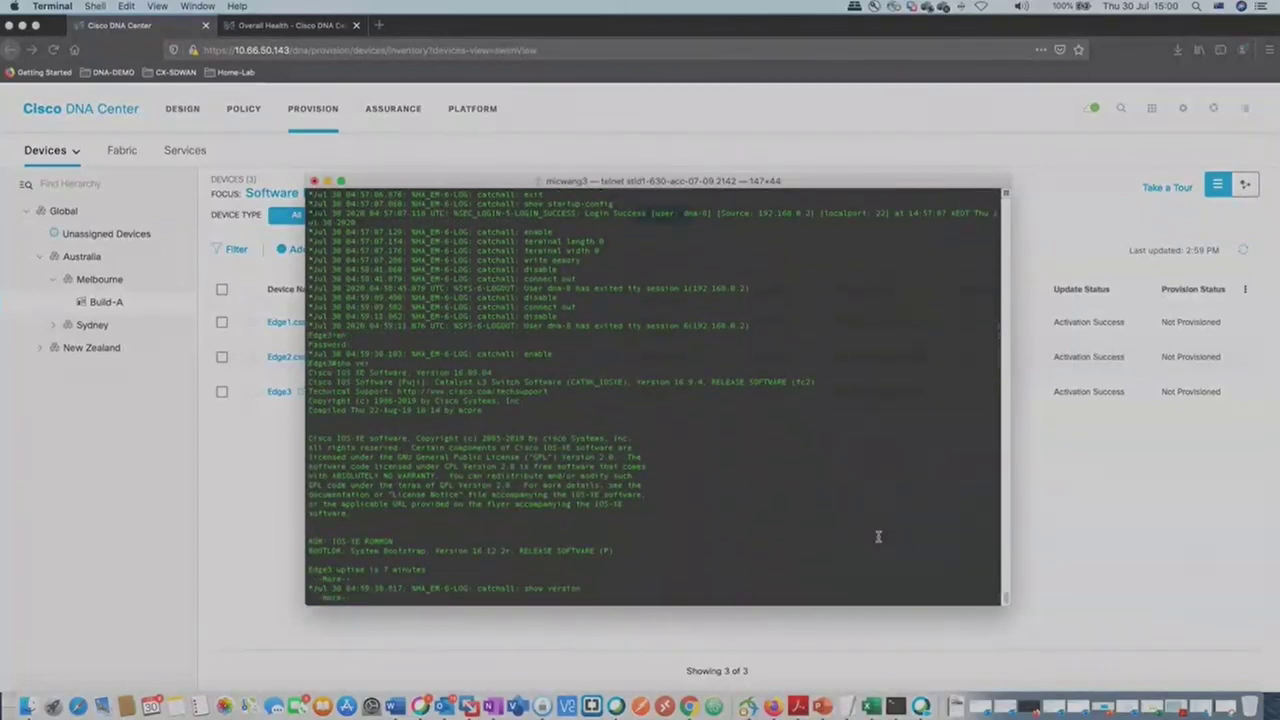
key("Return")
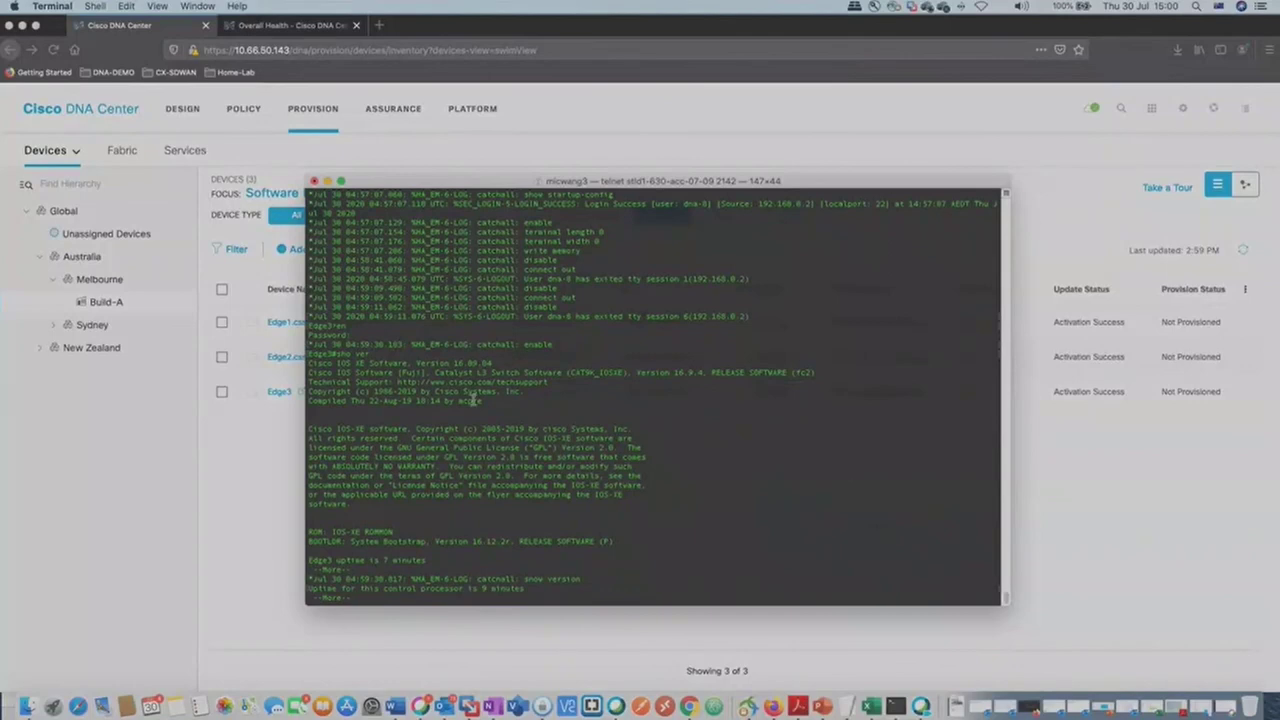
left_click_drag(492, 363, 418, 359)
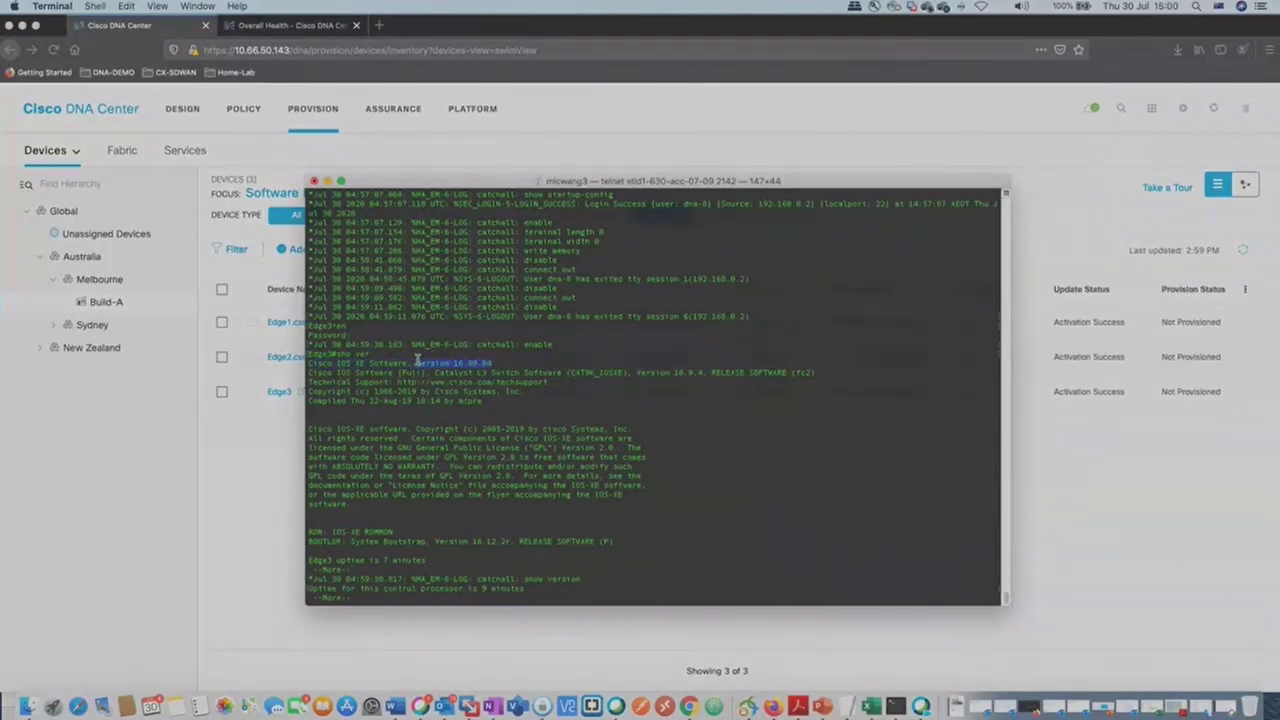